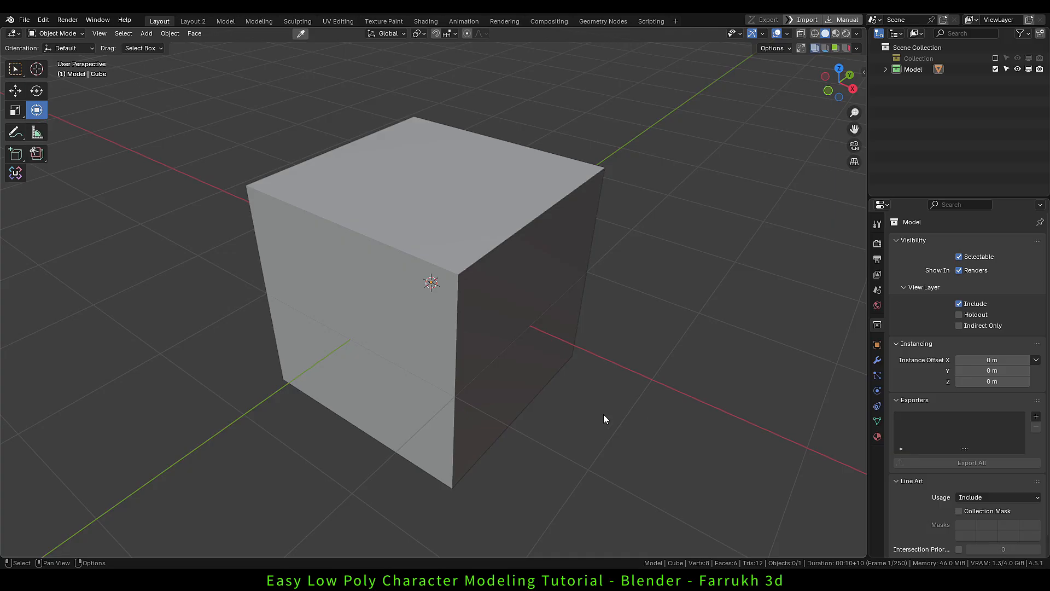
# Round the cube into a sphere with a level 3 Subdivision Surface and apply the modifier.
pyautogui.click(433, 395)
pyautogui.keyDown('alt'); pyautogui.moveTo(360, 435); pyautogui.dragTo(382, 428, button='middle'); pyautogui.keyUp('alt')
pyautogui.hotkey('ctrl', '3')
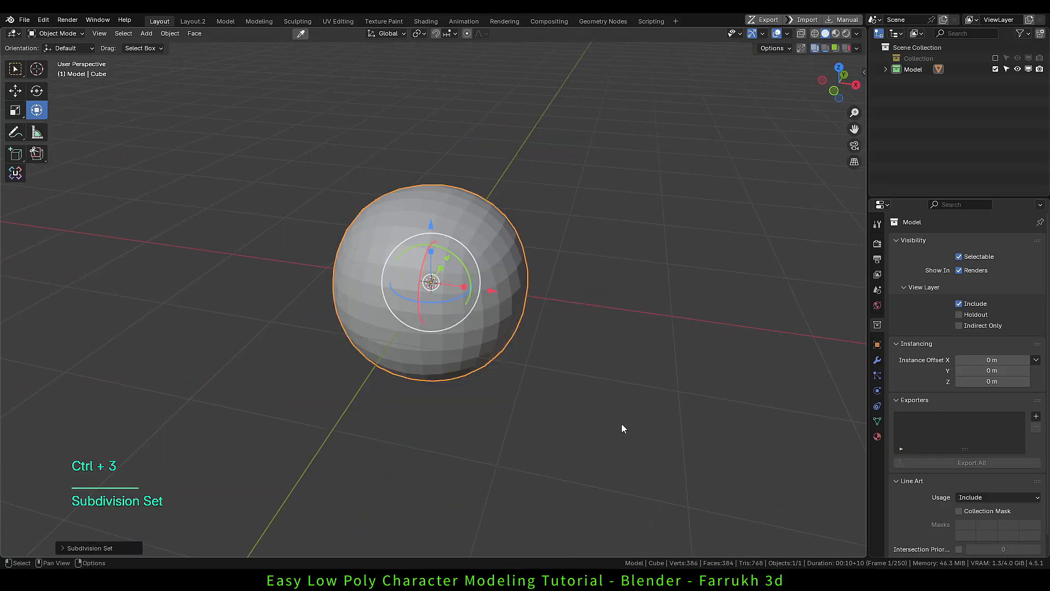
pyautogui.click(876, 361)
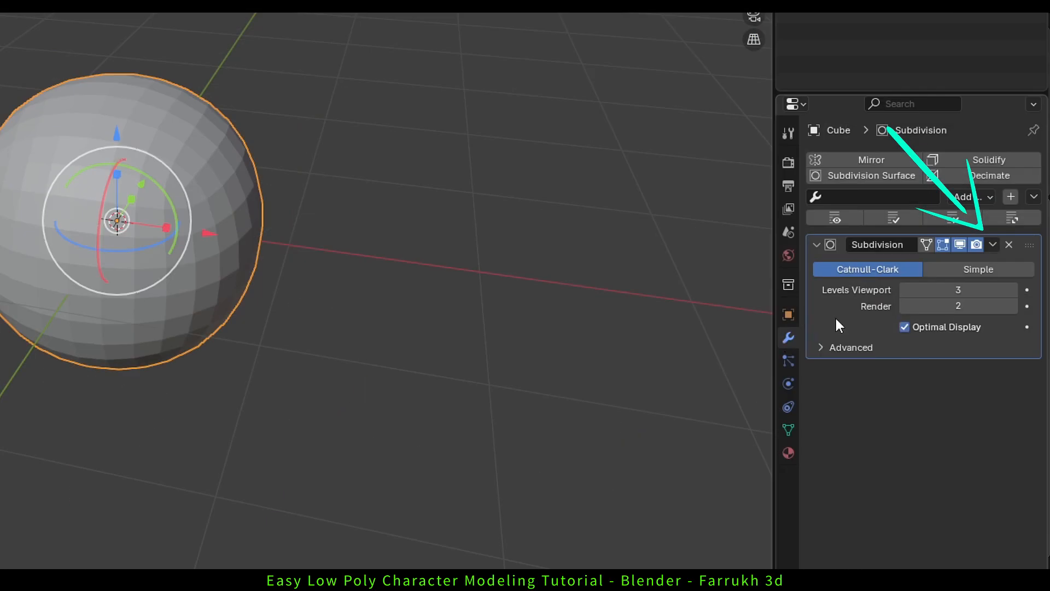
pyautogui.click(992, 245)
pyautogui.click(960, 263)
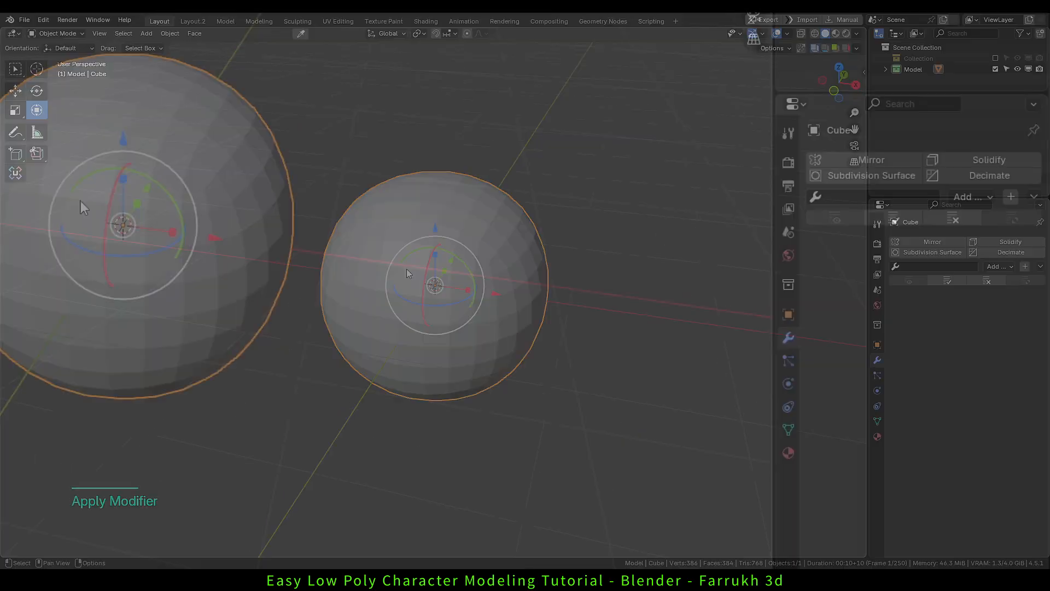
# Turn on the wireframe overlay for the sphere and check its setting among the viewport overlays.
pyautogui.scroll(3, 485, 270)
pyautogui.press('F4')
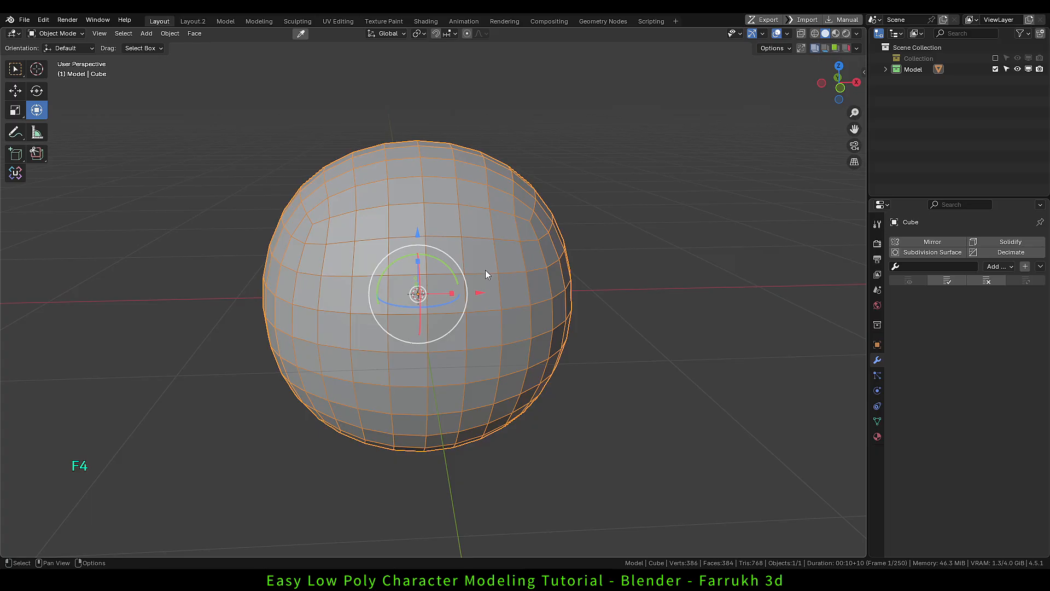
pyautogui.click(611, 419)
pyautogui.moveTo(612, 416); pyautogui.dragTo(512, 291, button='middle')
pyautogui.click(543, 243)
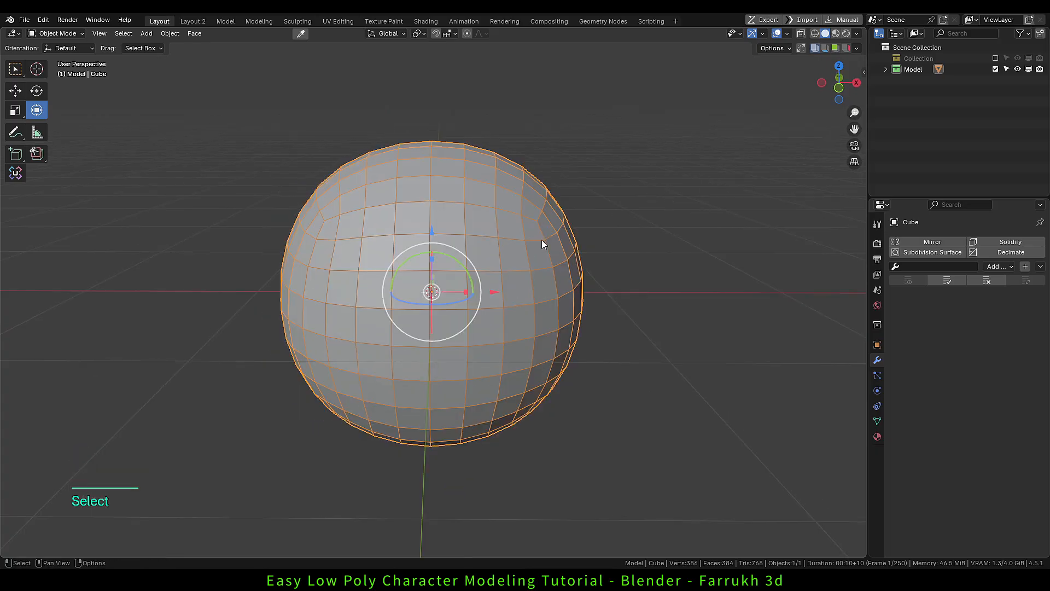
pyautogui.click(787, 34)
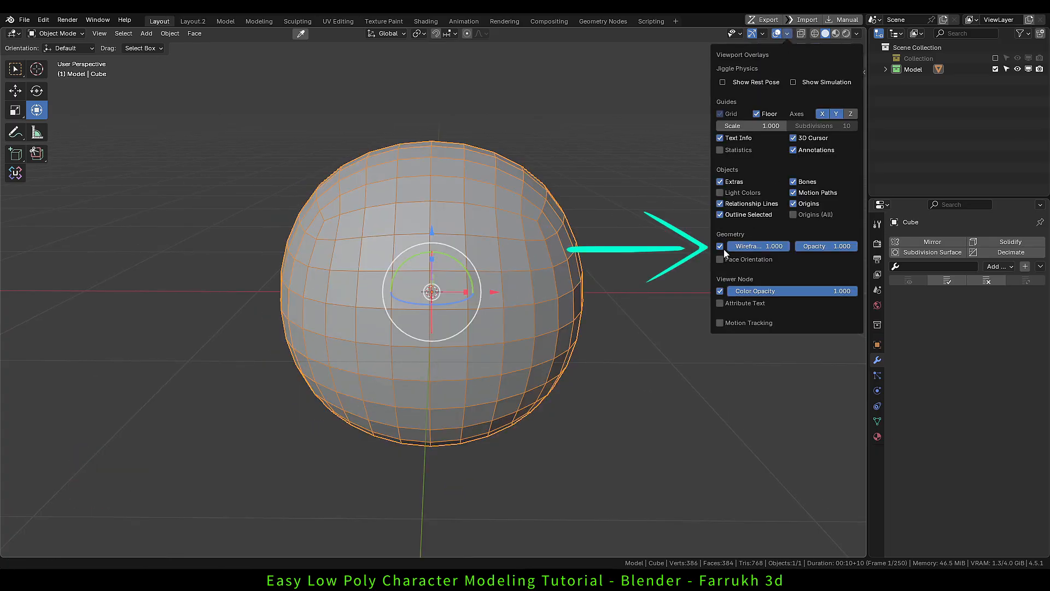
pyautogui.scroll(-2, 485, 277)
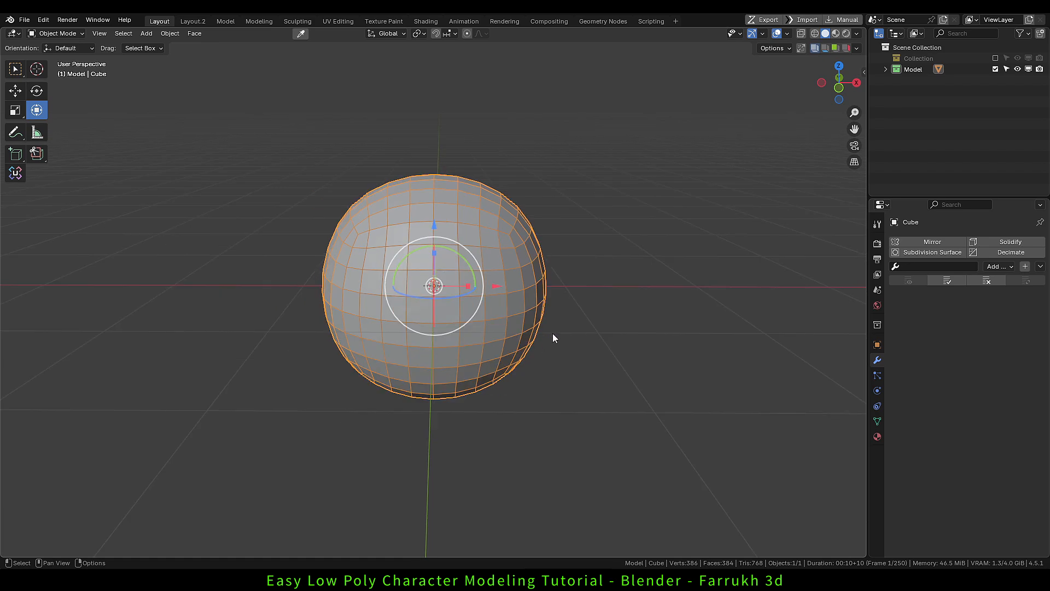
pyautogui.moveTo(552, 333); pyautogui.dragTo(557, 297, button='middle')
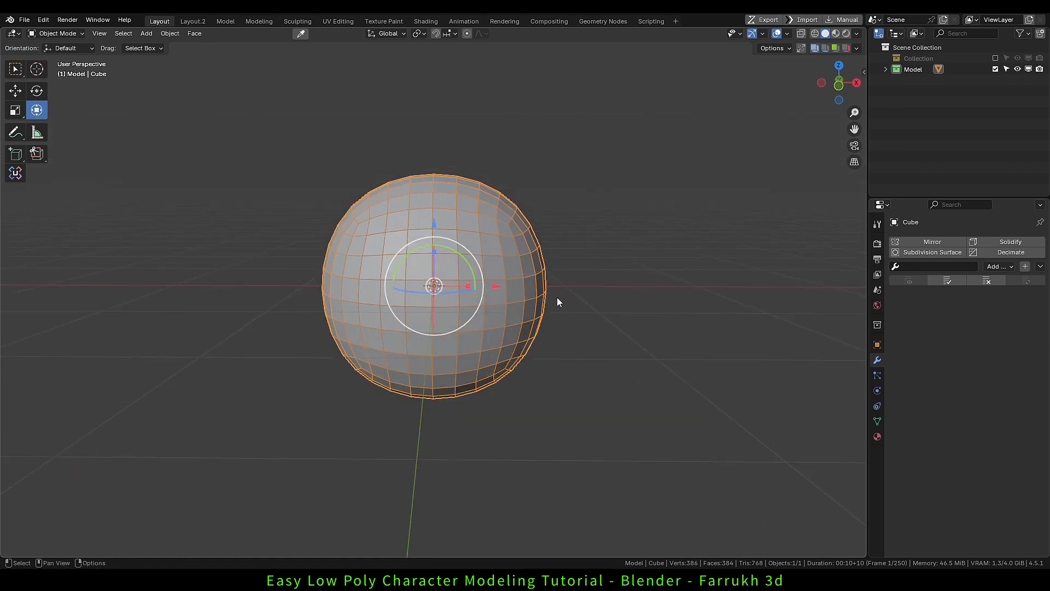
# In wireframe shading and front view, delete all faces on the negative X half of the sphere.
pyautogui.press('z')
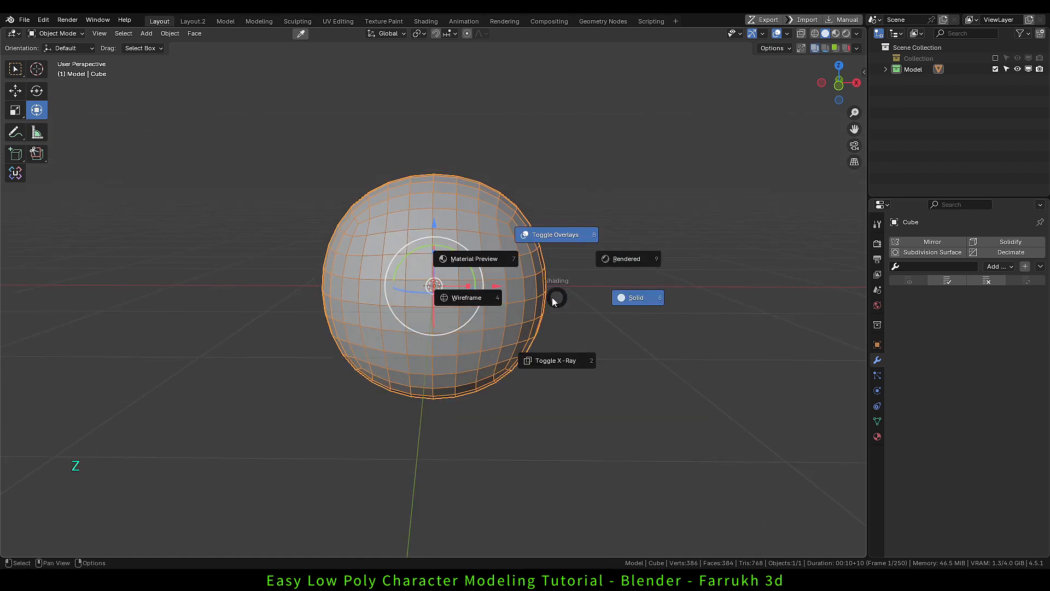
pyautogui.click(481, 296)
pyautogui.moveTo(501, 306); pyautogui.dragTo(508, 294, button='middle')
pyautogui.press('Tab')
pyautogui.click(587, 295)
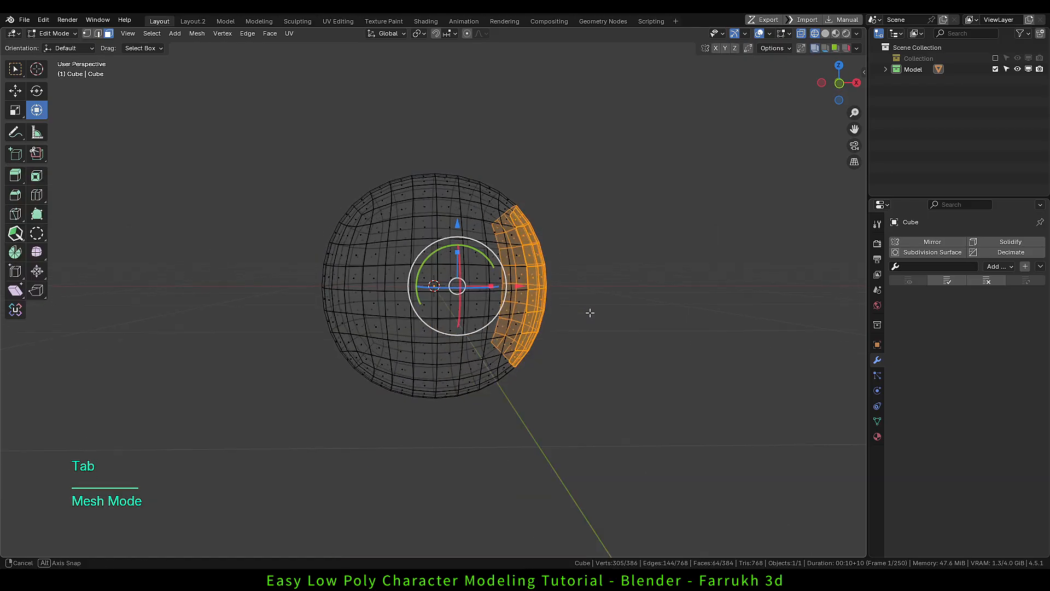
pyautogui.press('KP_1')
pyautogui.click(635, 363)
pyautogui.moveTo(251, 126); pyautogui.dragTo(436, 467)
pyautogui.press('x')
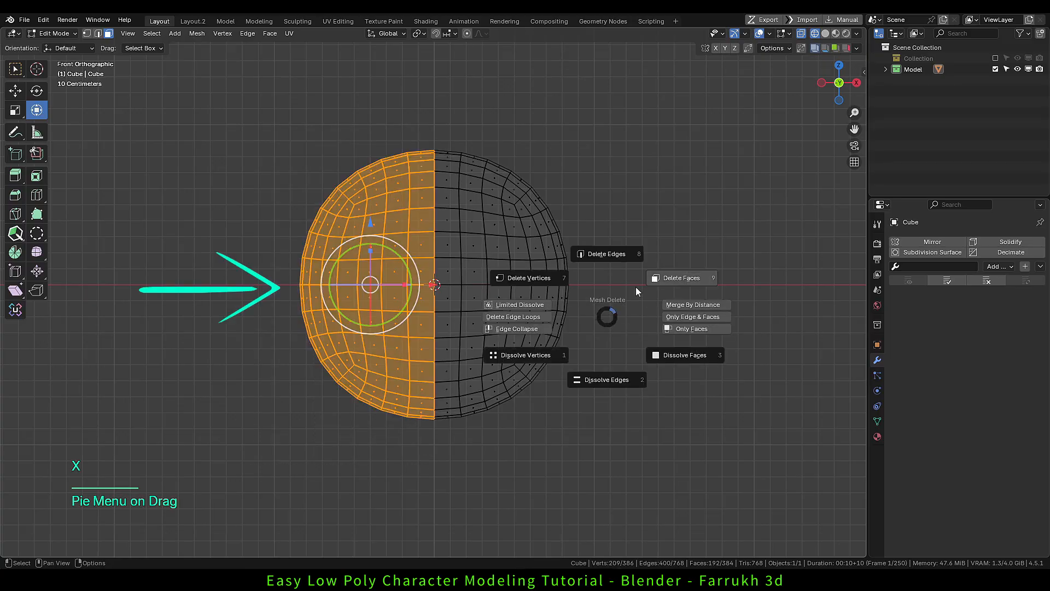
pyautogui.click(653, 279)
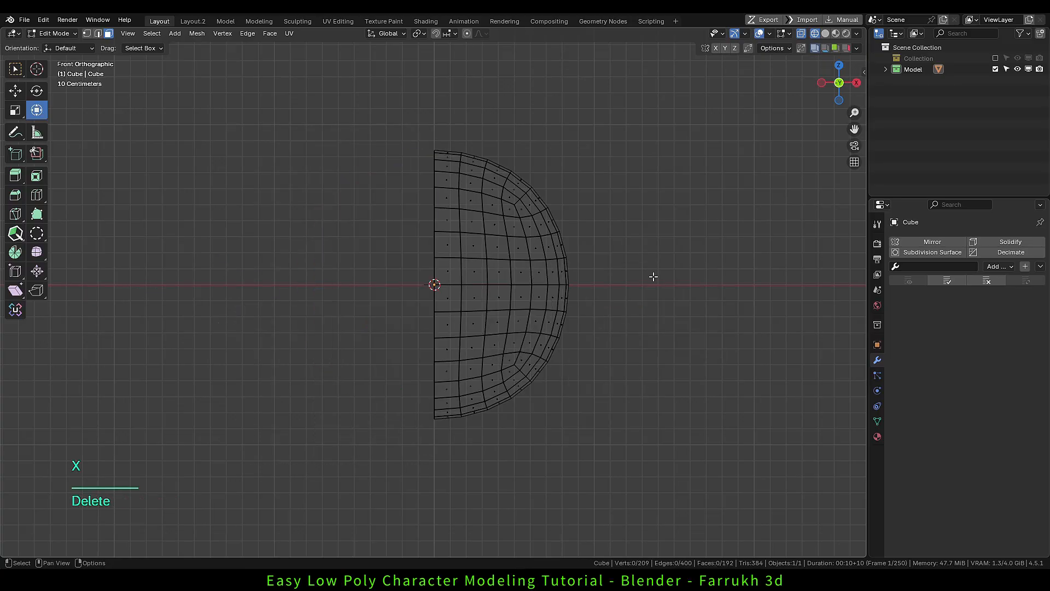
# Return to Object Mode with solid shading and raise the half sphere along Z until its lowest point meets the 3D cursor.
pyautogui.press('Tab')
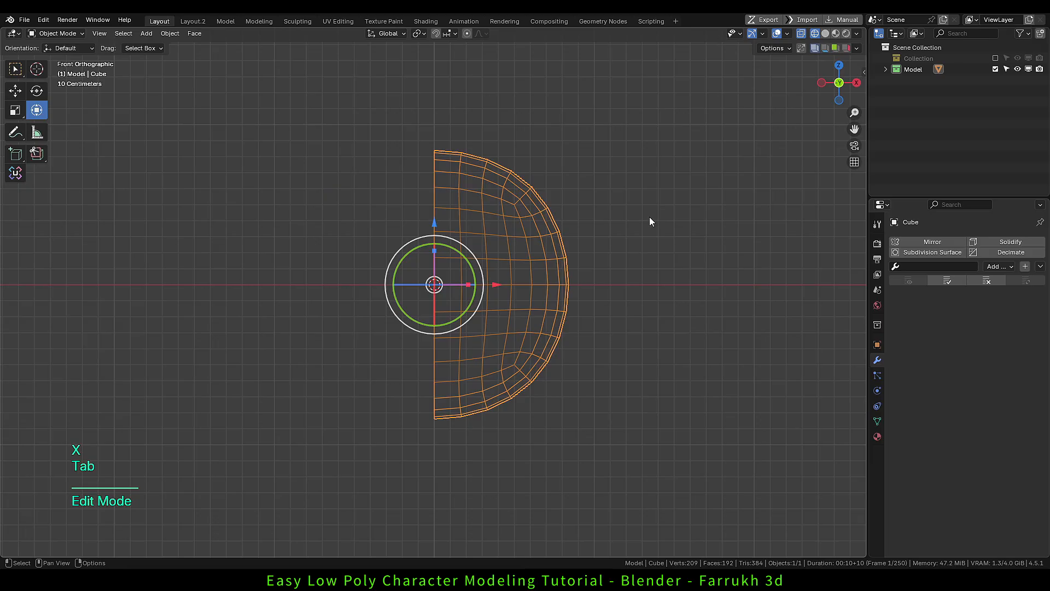
pyautogui.moveTo(648, 216); pyautogui.dragTo(609, 260, button='middle')
pyautogui.press('z')
pyautogui.click(666, 265)
pyautogui.moveTo(466, 231); pyautogui.dragTo(467, 141)
pyautogui.keyDown('shift'); pyautogui.moveTo(539, 241); pyautogui.dragTo(532, 316, button='middle'); pyautogui.keyUp('shift')
pyautogui.scroll(1, 532, 316)
# Add a Mirror modifier on the X axis to complete the sphere from its half.
pyautogui.click(996, 268)
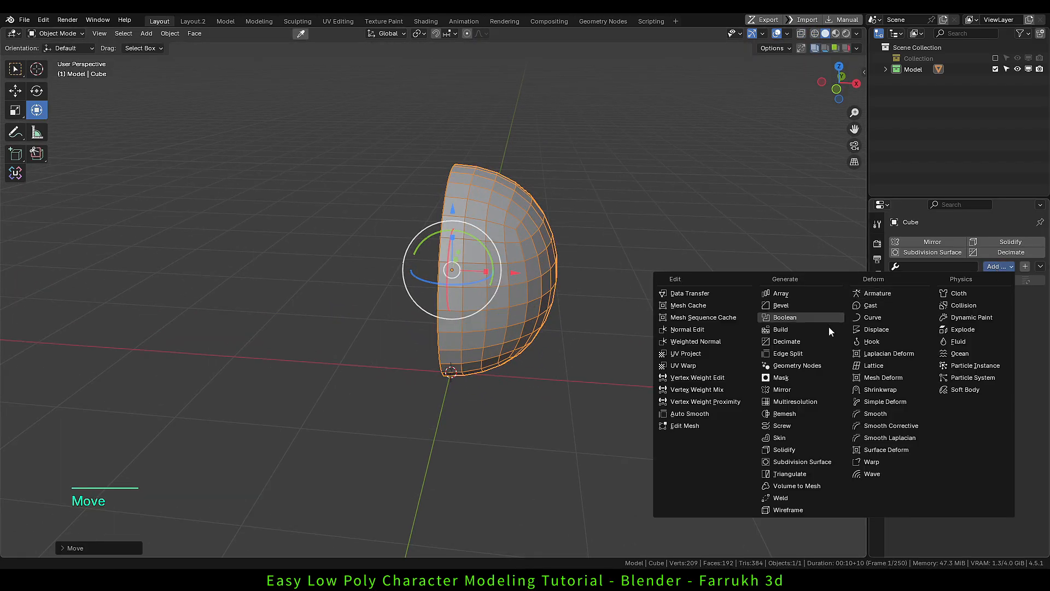
pyautogui.click(797, 391)
pyautogui.keyDown('alt'); pyautogui.moveTo(599, 331); pyautogui.dragTo(628, 333); pyautogui.keyUp('alt')
pyautogui.scroll(1, 579, 269)
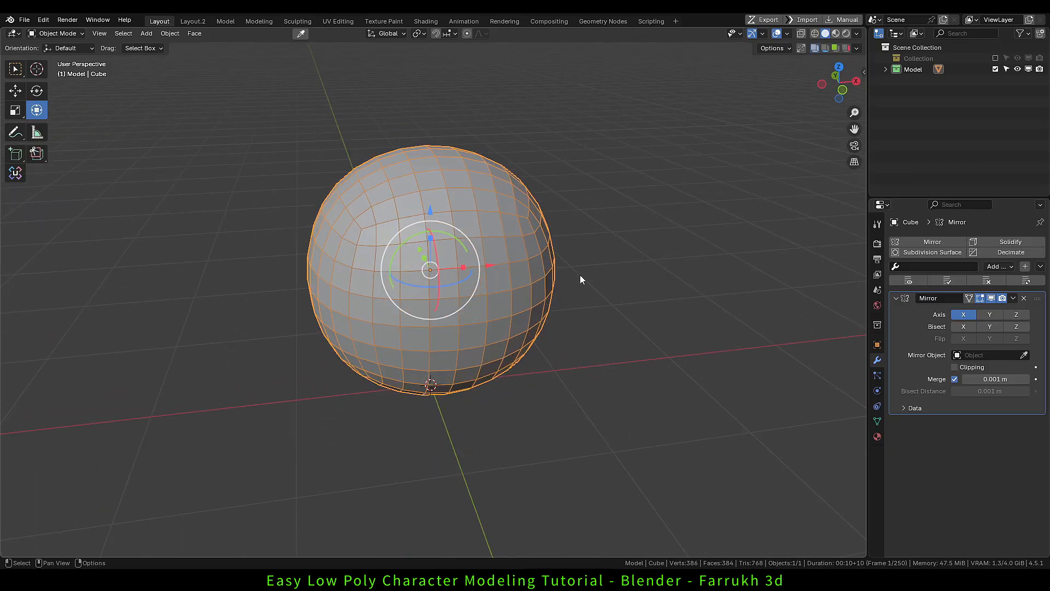
# Apply Shade Smooth to the mirrored sphere.
pyautogui.keyDown('alt'); pyautogui.moveTo(600, 294); pyautogui.dragTo(541, 300); pyautogui.keyUp('alt')
pyautogui.rightClick(580, 252)
pyautogui.click(580, 251)
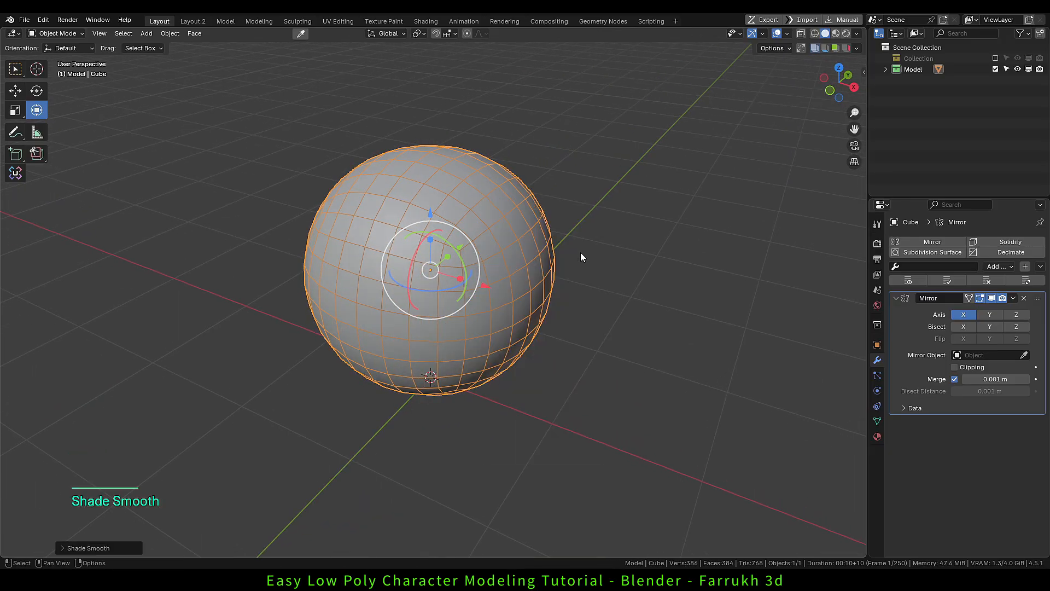
# In Edit Mode, select a five-by-four patch of faces on the upper positive X side of the sphere for the horn base.
pyautogui.press('Tab')
pyautogui.click(668, 257)
pyautogui.keyDown('alt'); pyautogui.moveTo(661, 258); pyautogui.dragTo(614, 242); pyautogui.keyUp('alt')
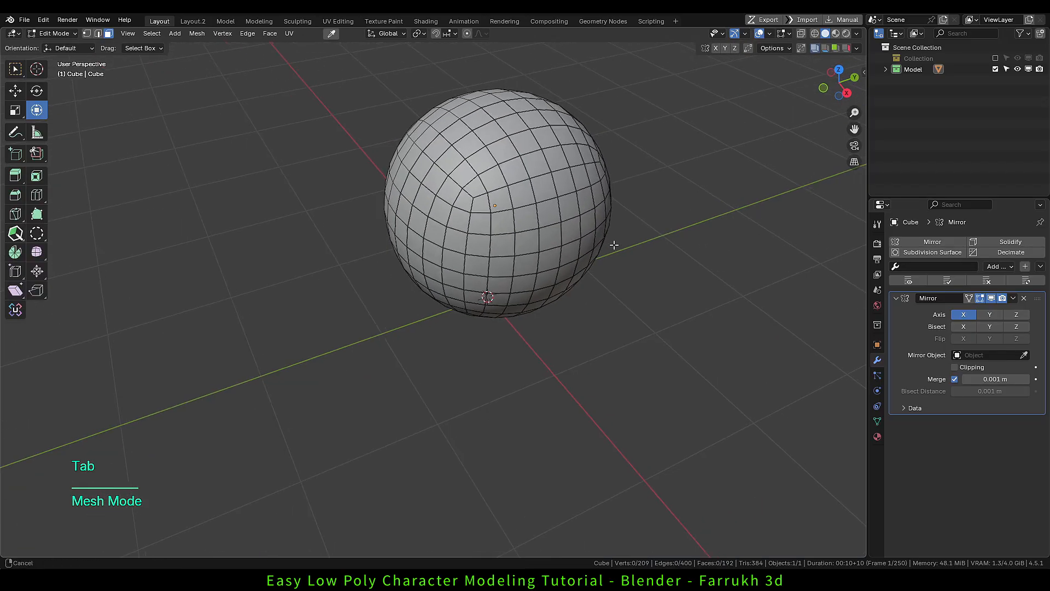
pyautogui.moveTo(614, 242); pyautogui.dragTo(550, 368, button='middle')
pyautogui.scroll(2, 504, 353)
pyautogui.click(429, 327)
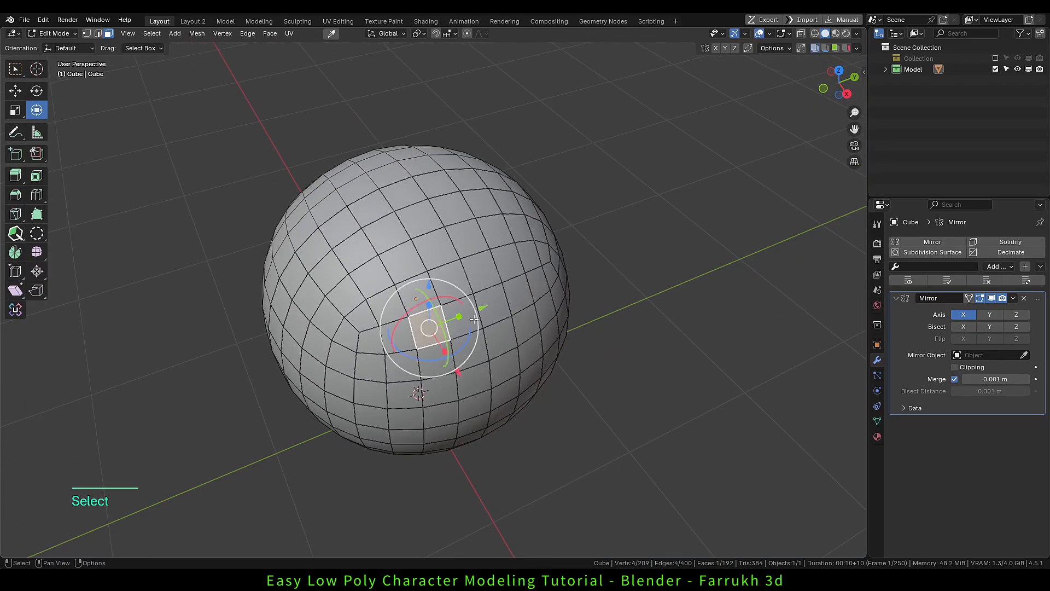
pyautogui.keyDown('ctrl'); pyautogui.click(545, 284); pyautogui.keyUp('ctrl')
pyautogui.keyDown('ctrl'); pyautogui.click(527, 257); pyautogui.keyUp('ctrl')
pyautogui.keyDown('ctrl'); pyautogui.click(419, 295); pyautogui.keyUp('ctrl')
pyautogui.keyDown('ctrl'); pyautogui.click(403, 260); pyautogui.keyUp('ctrl')
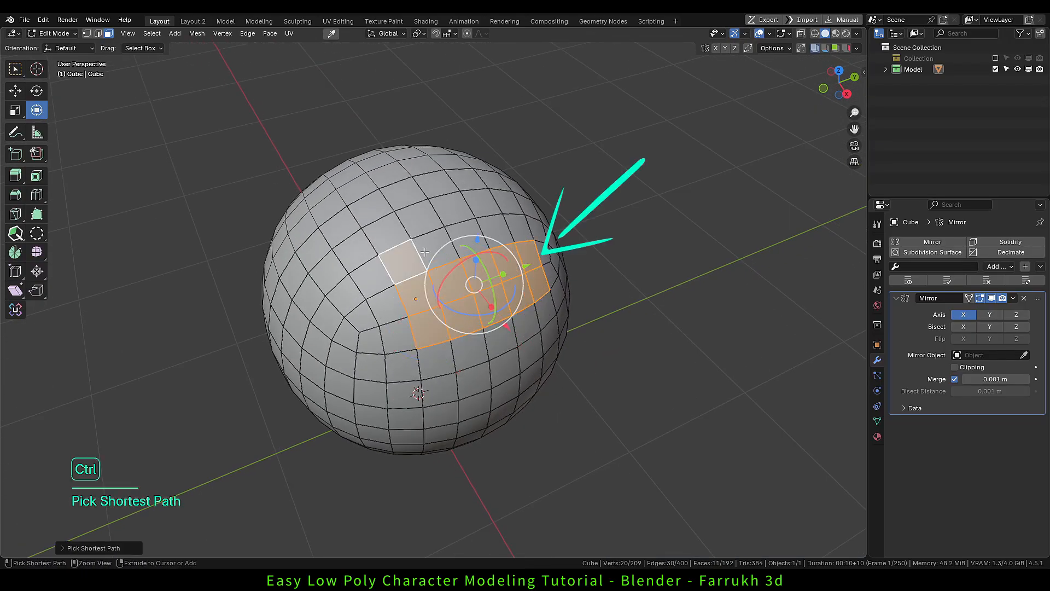
pyautogui.keyDown('ctrl'); pyautogui.click(510, 230); pyautogui.keyUp('ctrl')
pyautogui.moveTo(546, 352)
pyautogui.keyDown('alt'); pyautogui.mouseDown()
pyautogui.moveTo(630, 316)
pyautogui.moveTo(584, 368)
pyautogui.moveTo(574, 317)
pyautogui.moveTo(589, 298)
pyautogui.mouseUp(); pyautogui.keyUp('alt')
pyautogui.keyDown('ctrl'); pyautogui.click(382, 267); pyautogui.keyUp('ctrl')
pyautogui.keyDown('ctrl'); pyautogui.click(468, 194); pyautogui.keyUp('ctrl')
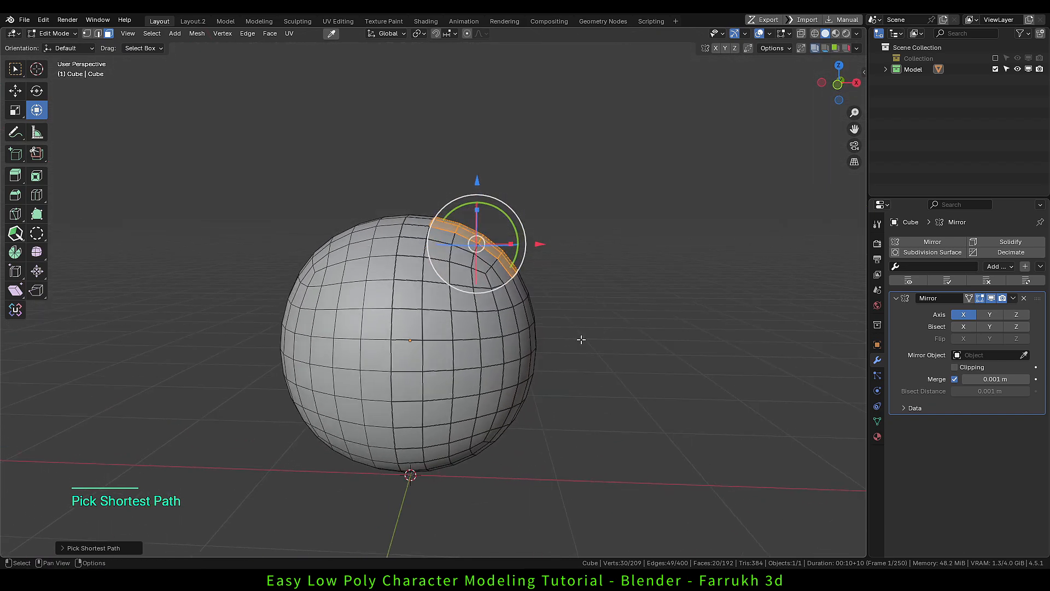
# Extrude the selected patch outwards in two segments and rotate the end faces so the horn bends upright.
pyautogui.keyDown('alt'); pyautogui.keyDown('shift'); pyautogui.moveTo(536, 320); pyautogui.dragTo(574, 335); pyautogui.keyUp('shift'); pyautogui.keyUp('alt')
pyautogui.scroll(-1, 580, 336)
pyautogui.scroll(2, 592, 334)
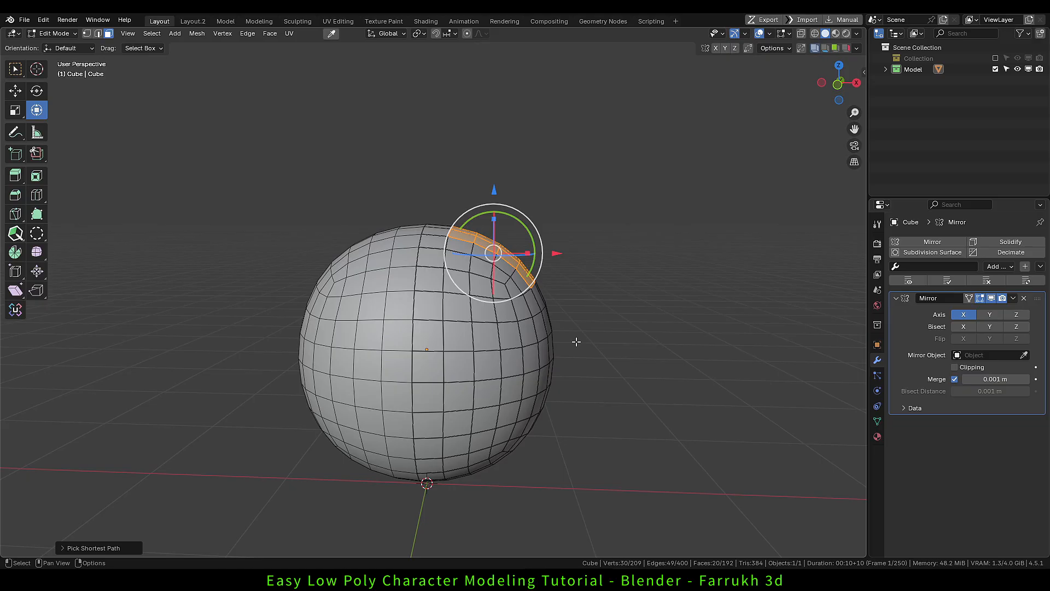
pyautogui.press('e')
pyautogui.click(600, 302)
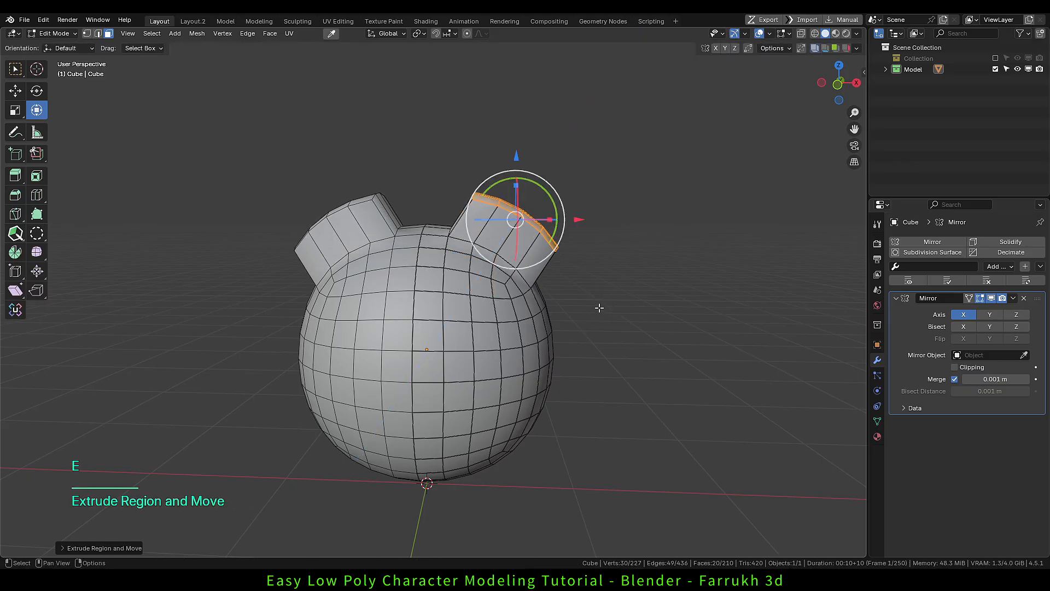
pyautogui.moveTo(513, 221); pyautogui.dragTo(517, 220)
pyautogui.press('e')
pyautogui.click(553, 204)
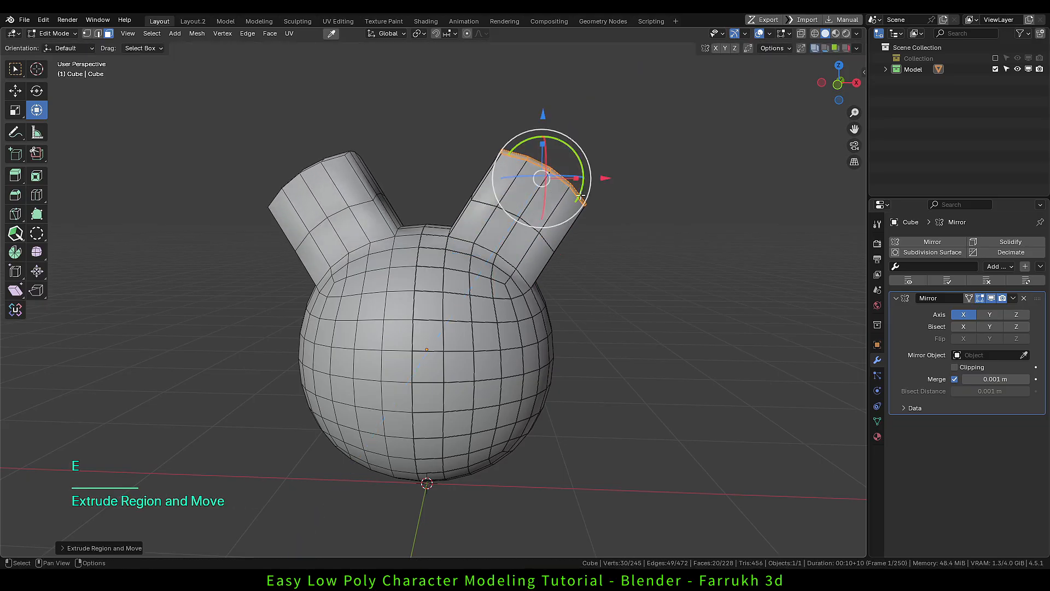
pyautogui.moveTo(579, 193); pyautogui.dragTo(567, 152)
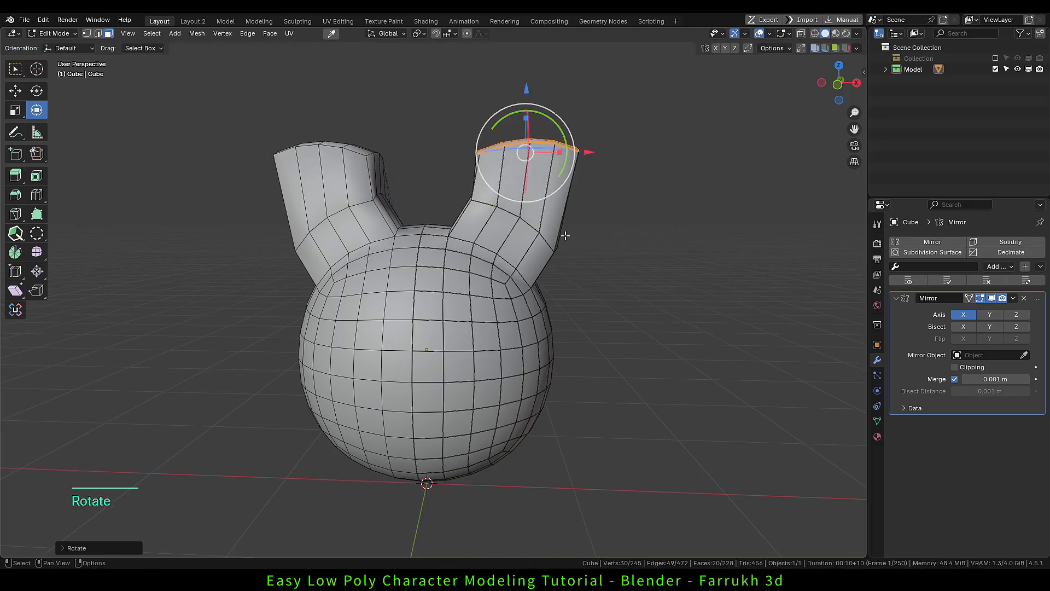
# Extrude a third horn segment upwards, scale down its end, and shift and tilt it inwards.
pyautogui.scroll(-2, 561, 344)
pyautogui.press('e')
pyautogui.click(619, 192)
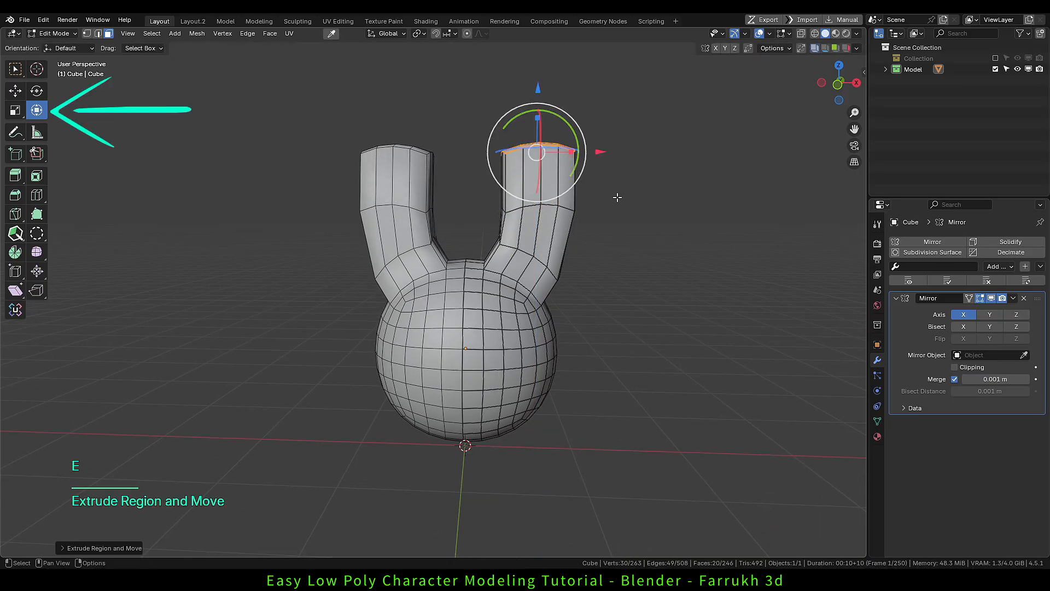
pyautogui.press('s')
pyautogui.click(582, 172)
pyautogui.moveTo(537, 151)
pyautogui.mouseDown()
pyautogui.moveTo(521, 139)
pyautogui.moveTo(524, 151)
pyautogui.mouseUp()
pyautogui.moveTo(553, 190); pyautogui.dragTo(607, 207)
# Extrude a fourth horn segment, scale down its end and move it up and inwards.
pyautogui.press('e')
pyautogui.click(644, 185)
pyautogui.press('s')
pyautogui.click(587, 143)
pyautogui.moveTo(514, 106); pyautogui.dragTo(495, 81)
# Shrink and rotate the horn's end faces into a narrow tip and deselect the model in Object Mode.
pyautogui.press('s')
pyautogui.click(605, 149)
pyautogui.moveTo(530, 117); pyautogui.dragTo(645, 193)
pyautogui.press('s')
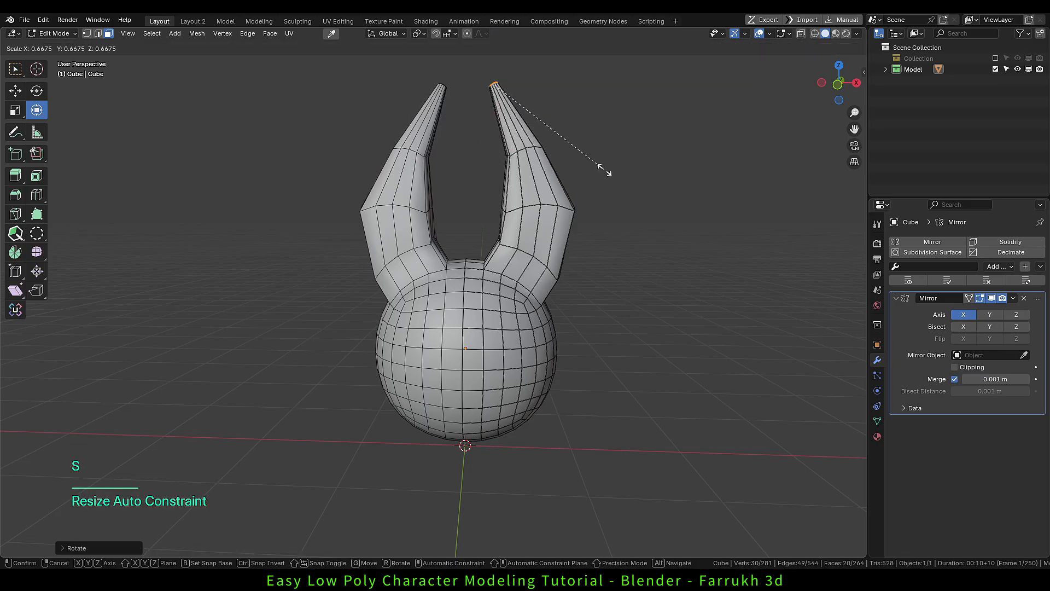
pyautogui.click(574, 172)
pyautogui.press('Tab')
pyautogui.hotkey('alt', 'a')
pyautogui.moveTo(578, 150); pyautogui.dragTo(521, 306, button='middle')
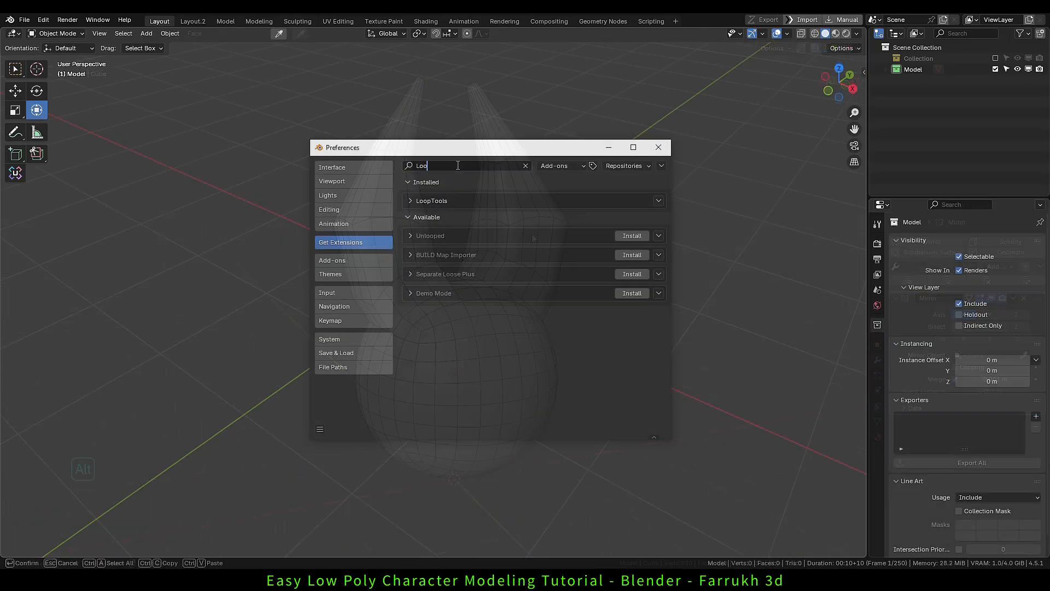
# Search the add-on extensions for "Loop" and expand the LoopTools entry.
pyautogui.write('p')
pyautogui.press('BackSpace')
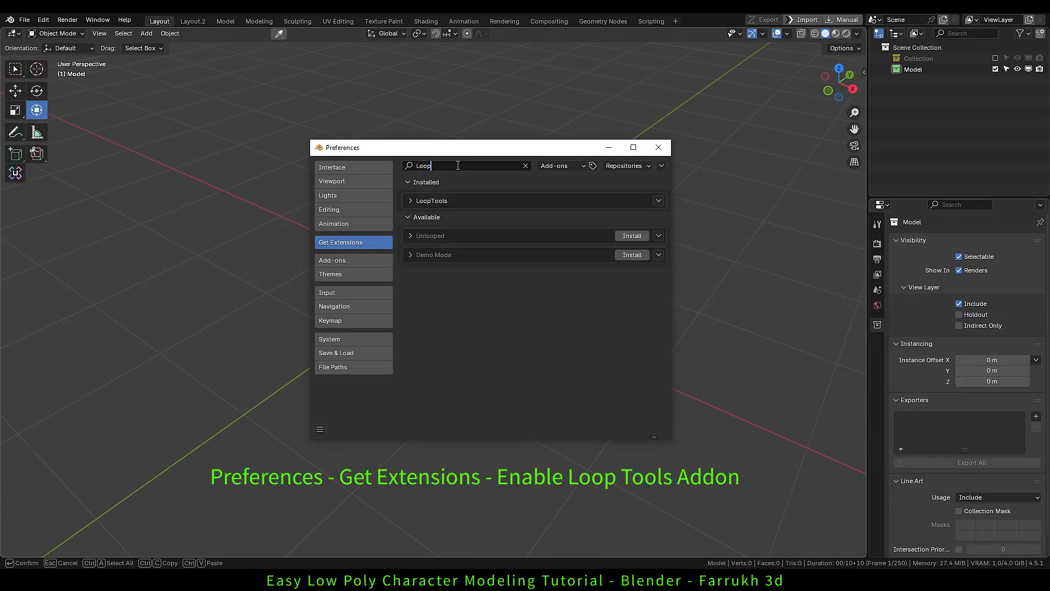
pyautogui.click(411, 202)
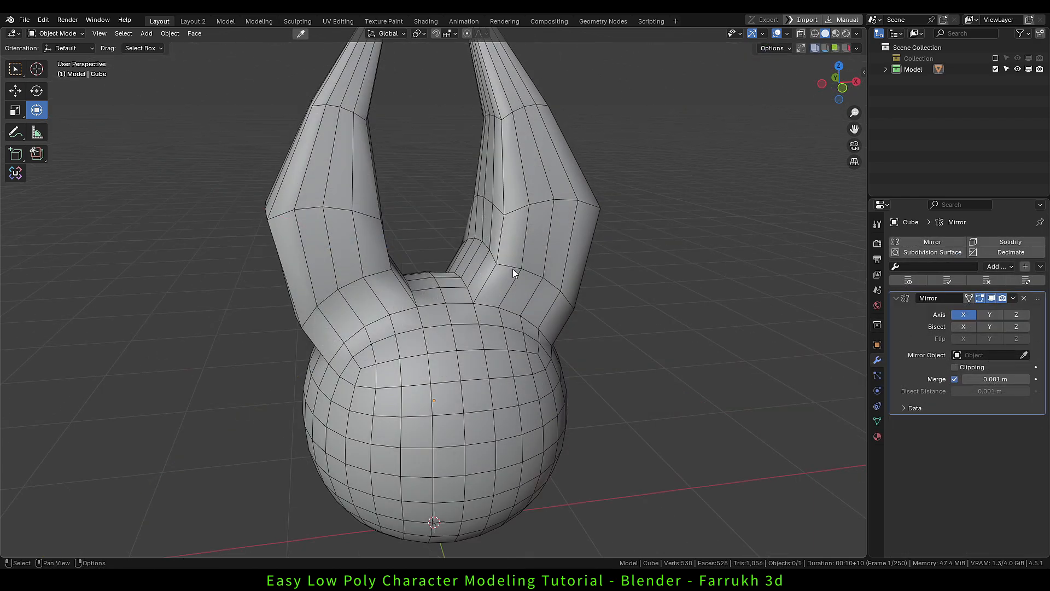
# In Edit Mode, select the first edge loop above the horn's base and round it with LoopTools Circle.
pyautogui.click(513, 268)
pyautogui.press('Tab')
pyautogui.click(512, 334)
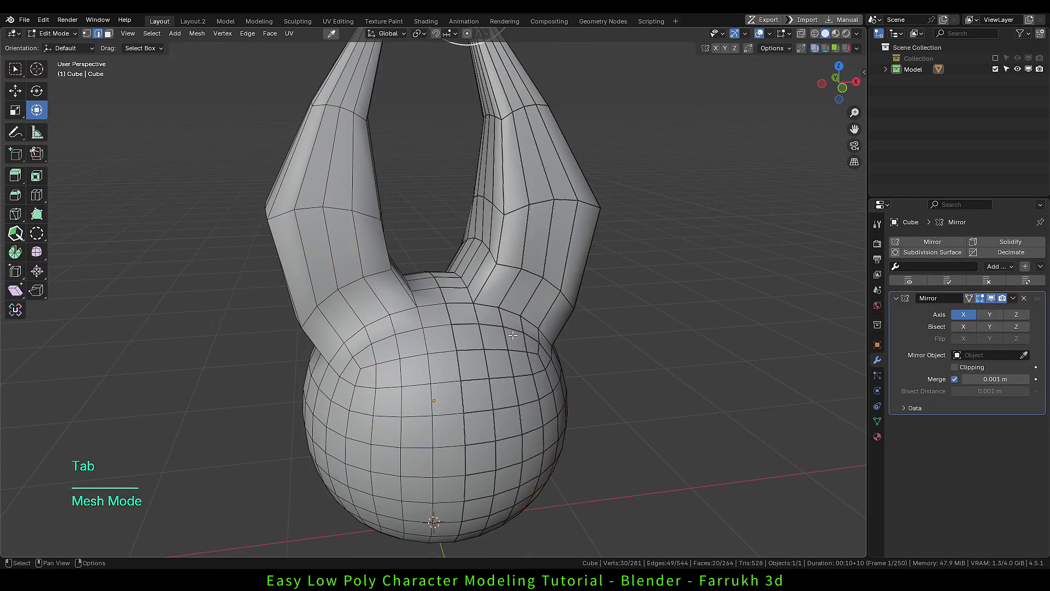
pyautogui.keyDown('alt'); pyautogui.click(513, 268); pyautogui.keyUp('alt')
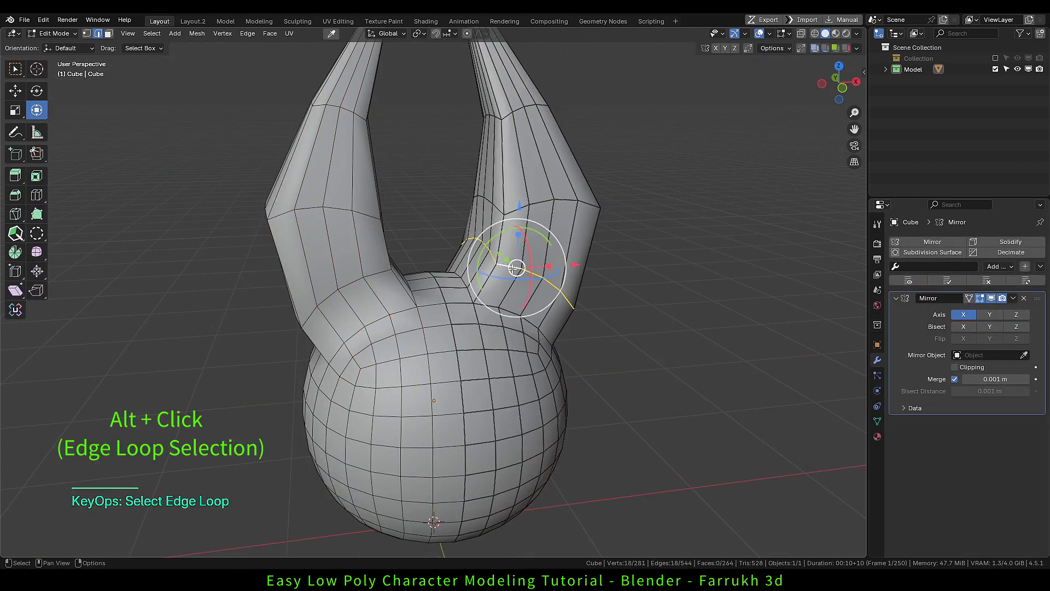
pyautogui.rightClick(734, 180)
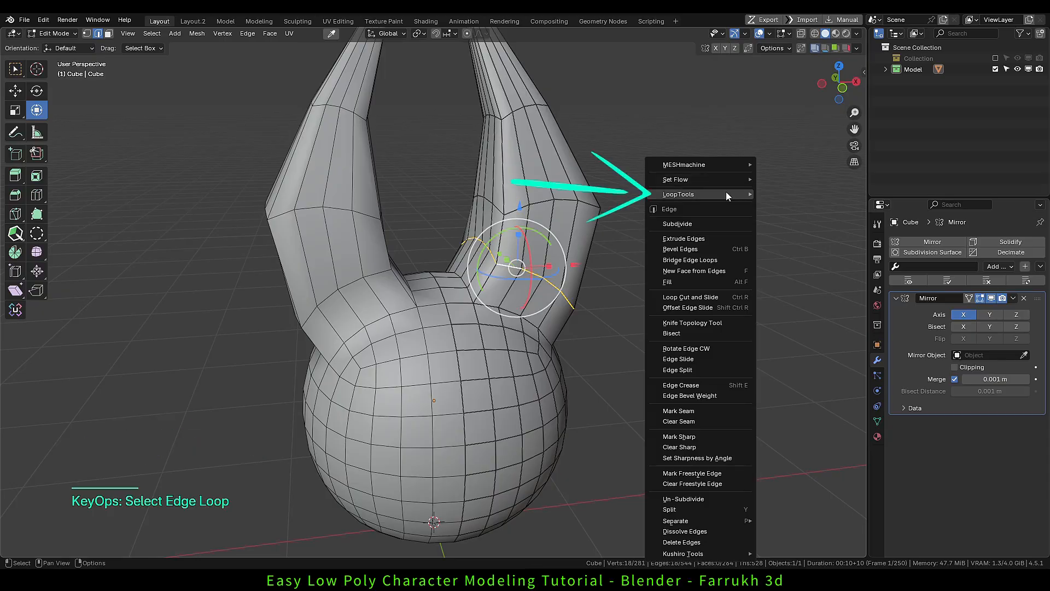
pyautogui.click(726, 194)
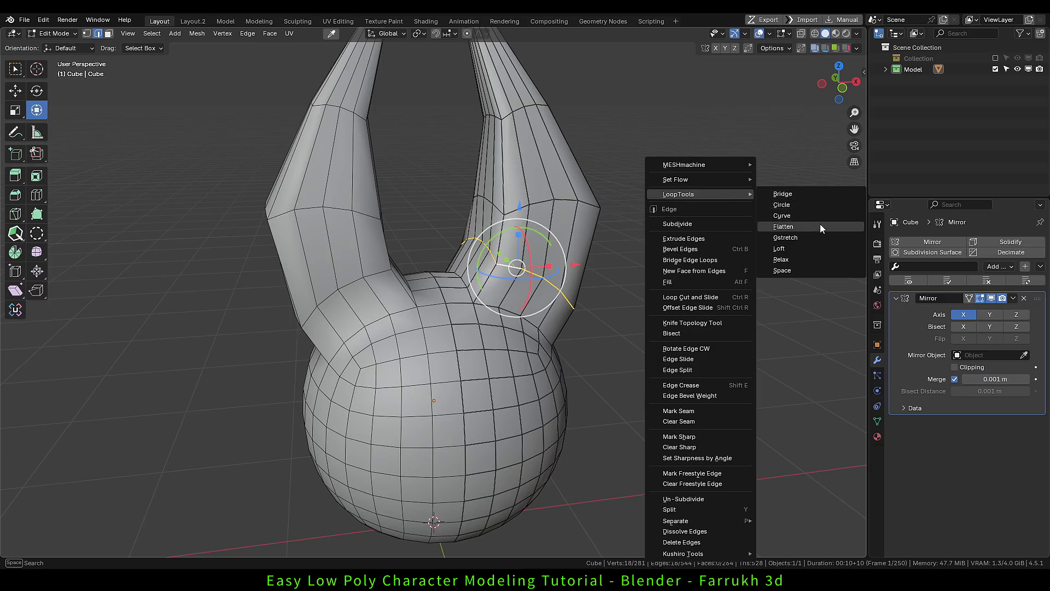
pyautogui.click(822, 206)
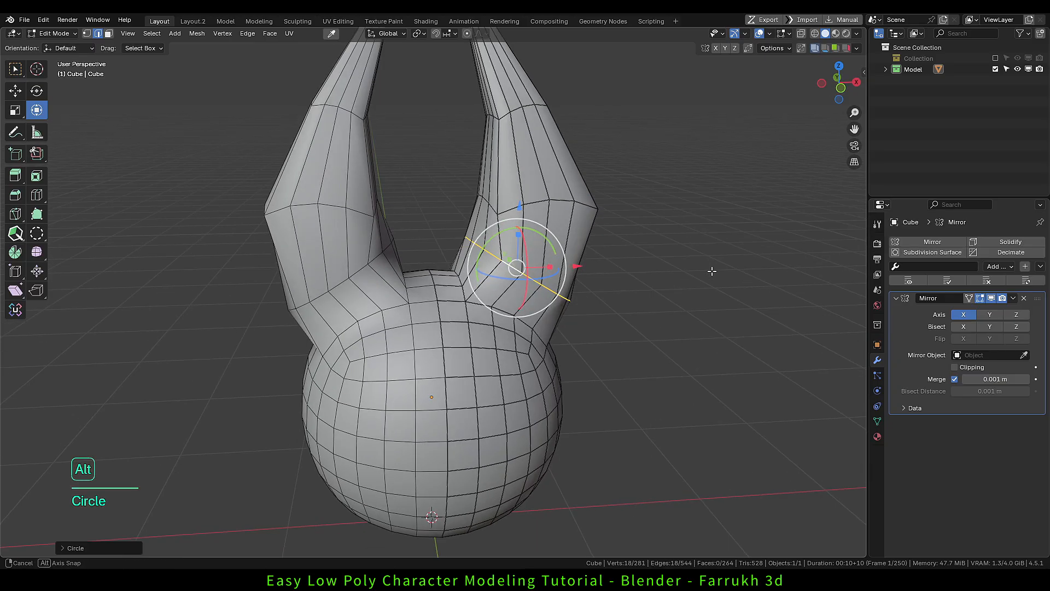
pyautogui.keyDown('alt'); pyautogui.moveTo(712, 271); pyautogui.dragTo(696, 271, button='middle'); pyautogui.keyUp('alt')
pyautogui.scroll(1, 468, 250)
pyautogui.keyDown('alt'); pyautogui.moveTo(527, 252); pyautogui.dragTo(544, 254); pyautogui.keyUp('alt')
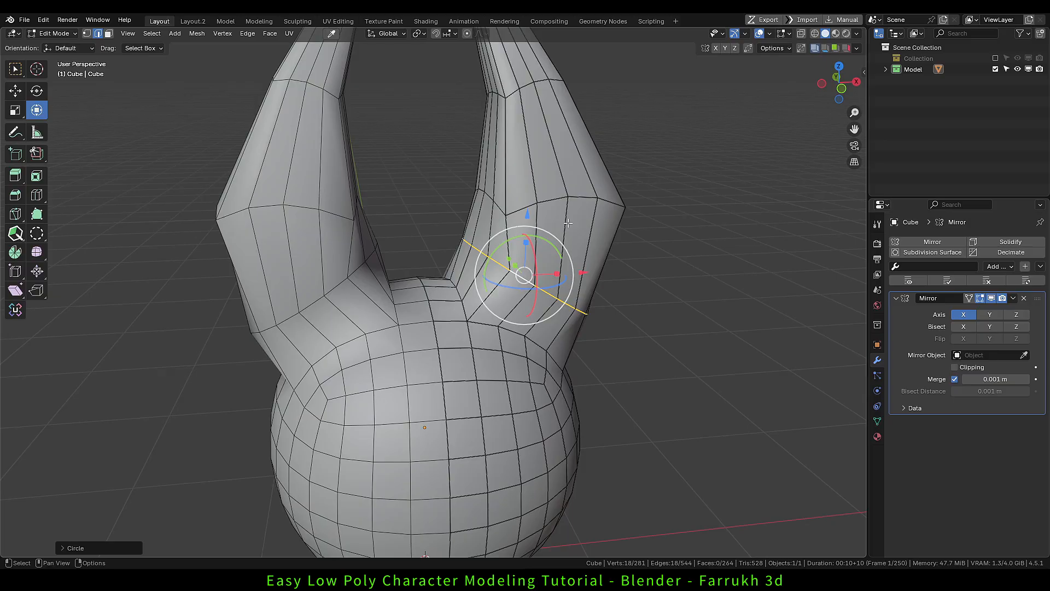
# Round the next two edge loops up the horn by repeating the LoopTools Circle operation on each.
pyautogui.moveTo(563, 222); pyautogui.dragTo(523, 249, button='middle')
pyautogui.doubleClick(508, 227)
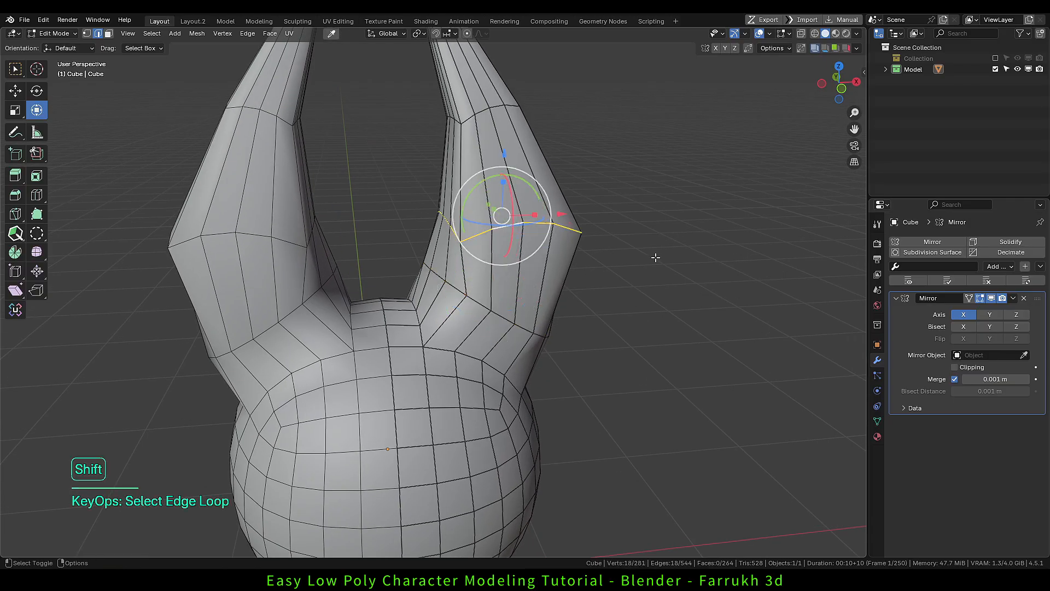
pyautogui.hotkey('shift', 'r')
pyautogui.keyDown('shift'); pyautogui.scroll(3, 592, 271); pyautogui.keyUp('shift')
pyautogui.doubleClick(488, 196)
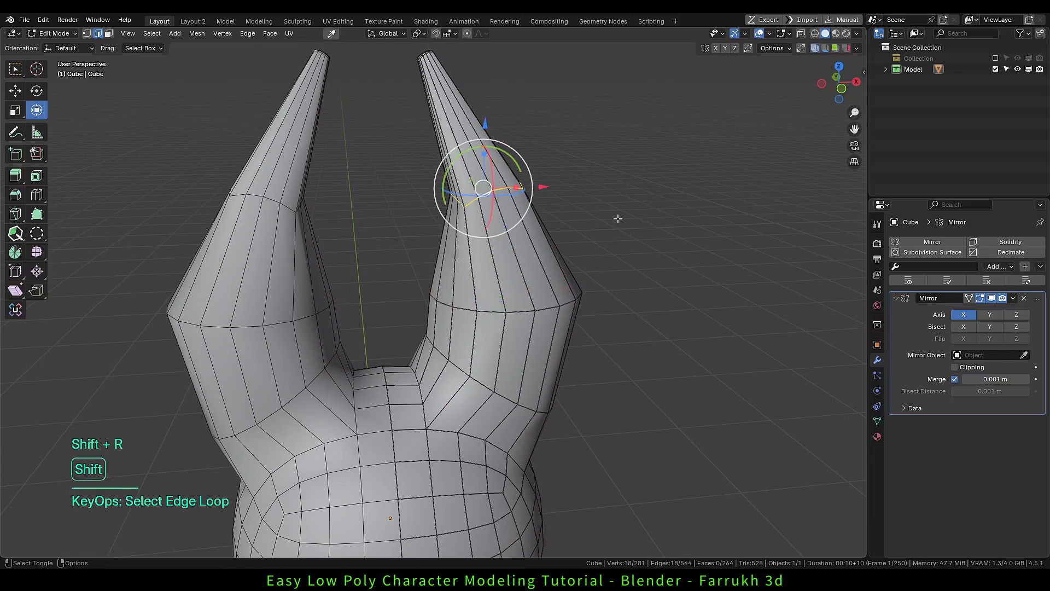
pyautogui.hotkey('shift', 'r')
# Return to Object Mode, select the horned head and switch it to Sculpt Mode.
pyautogui.scroll(-1, 617, 219)
pyautogui.press('Tab')
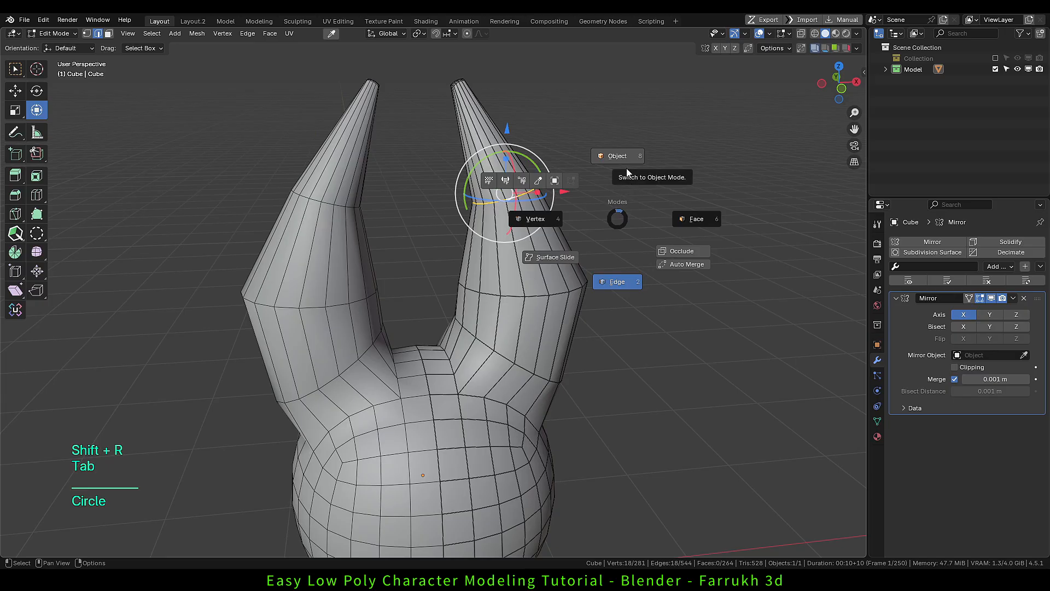
pyautogui.click(627, 172)
pyautogui.moveTo(628, 359); pyautogui.dragTo(535, 311, button='middle')
pyautogui.click(530, 311)
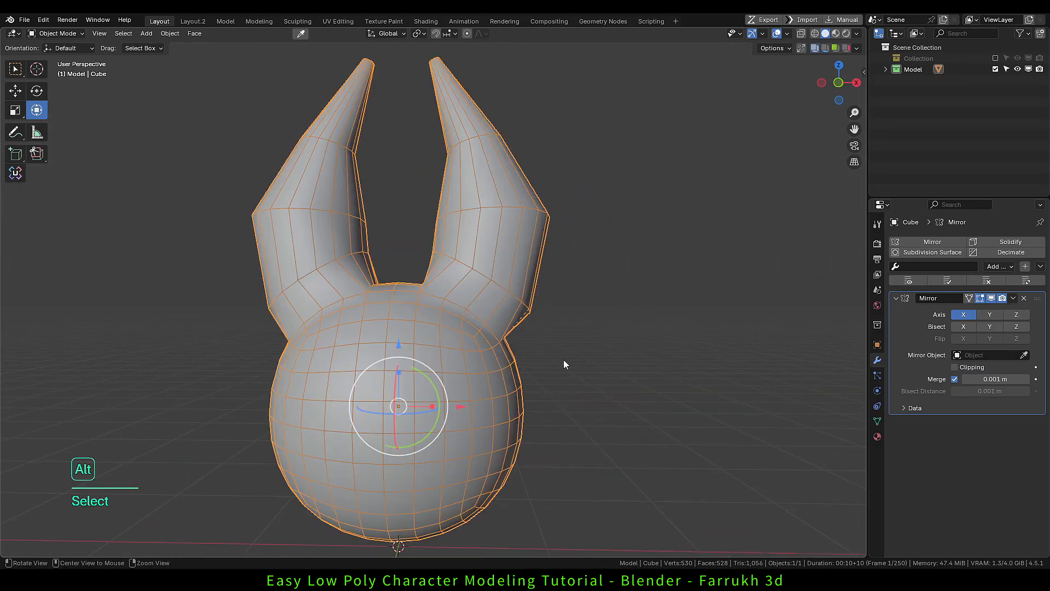
pyautogui.moveTo(565, 365); pyautogui.dragTo(542, 314, button='middle')
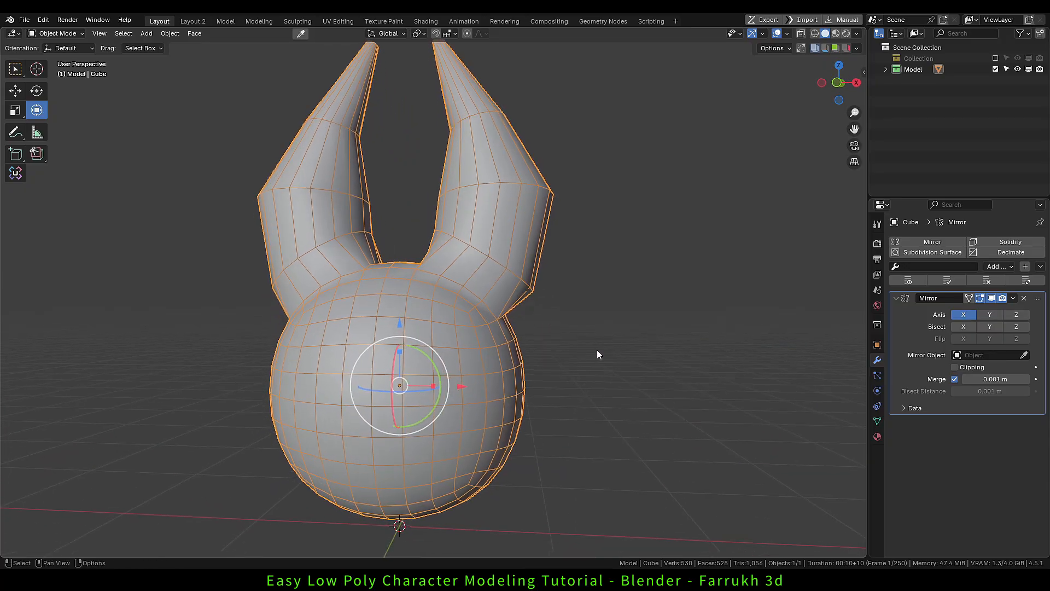
pyautogui.hotkey('ctrl', 'Tab')
pyautogui.click(596, 410)
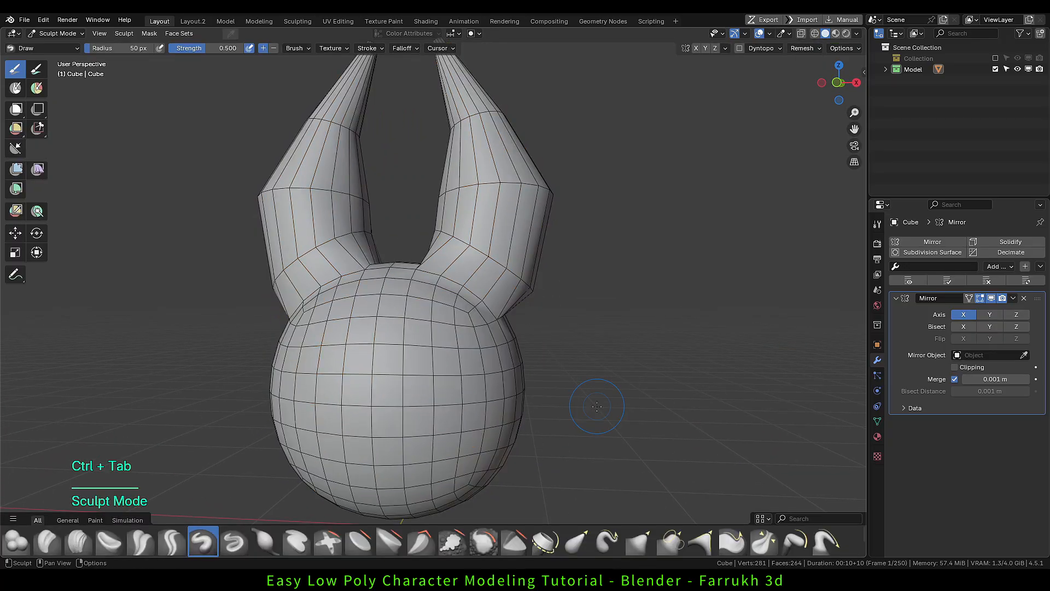
# Enlarge the brush shelf to show all brushes, choose the Grab brush and set its radius to 182 px.
pyautogui.moveTo(572, 506); pyautogui.dragTo(578, 461)
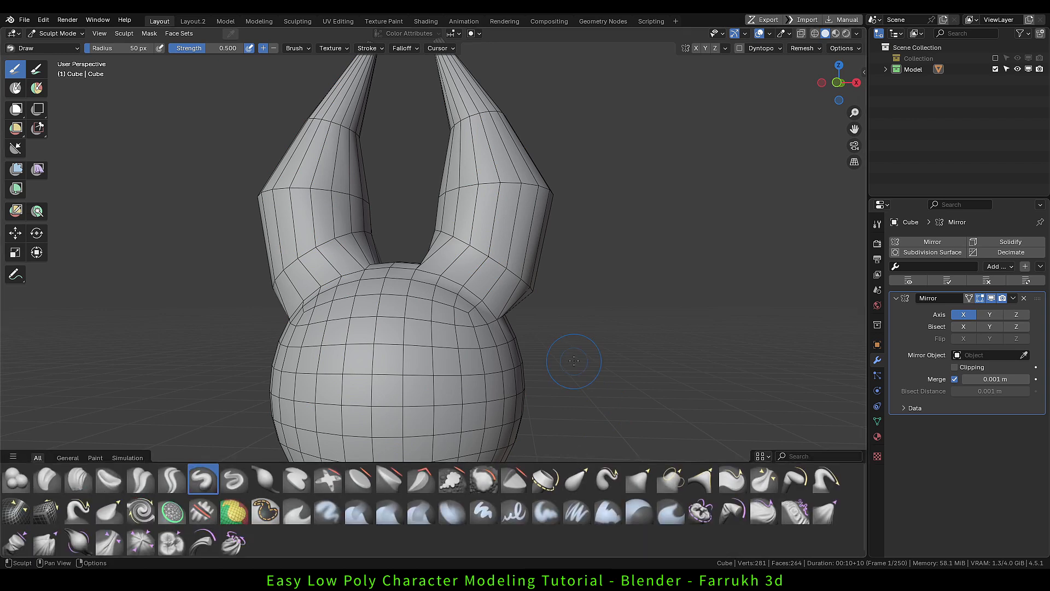
pyautogui.moveTo(577, 355); pyautogui.dragTo(583, 308, button='middle')
pyautogui.scroll(-1, 583, 308)
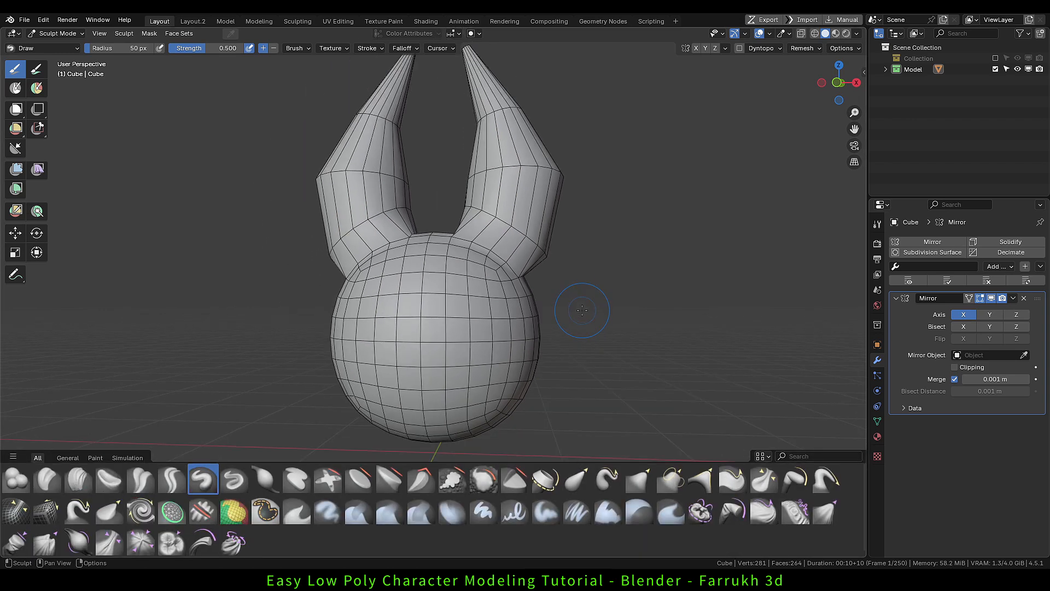
pyautogui.click(632, 485)
pyautogui.press('f')
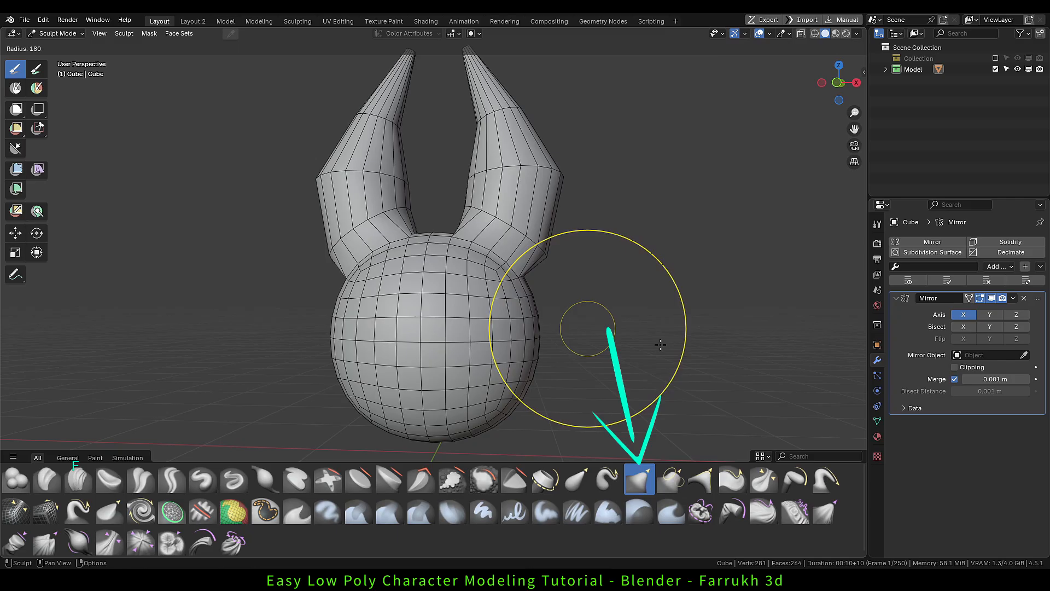
pyautogui.click(701, 328)
pyautogui.keyDown('alt'); pyautogui.moveTo(574, 257); pyautogui.dragTo(555, 267); pyautogui.keyUp('alt')
pyautogui.moveTo(538, 218); pyautogui.dragTo(522, 273, button='middle')
pyautogui.keyDown('alt'); pyautogui.moveTo(487, 252); pyautogui.dragTo(488, 260); pyautogui.keyUp('alt')
pyautogui.press('f')
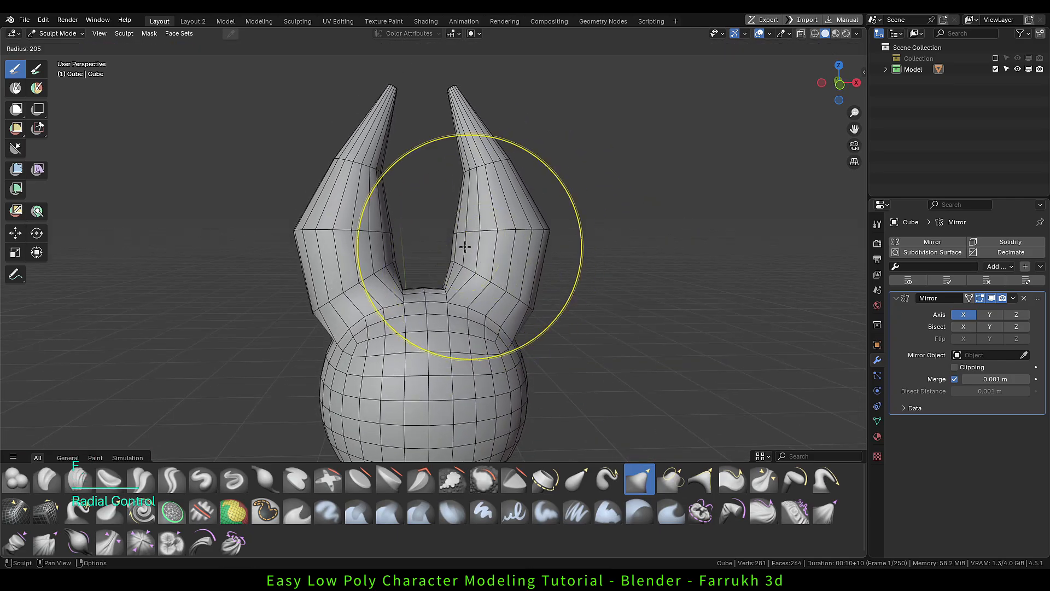
pyautogui.click(569, 246)
# Try to reshape the mesh between the horns with the Grab brush, and undo the strokes.
pyautogui.moveTo(455, 229)
pyautogui.mouseDown()
pyautogui.moveTo(481, 229)
pyautogui.moveTo(448, 262)
pyautogui.moveTo(444, 290)
pyautogui.mouseUp()
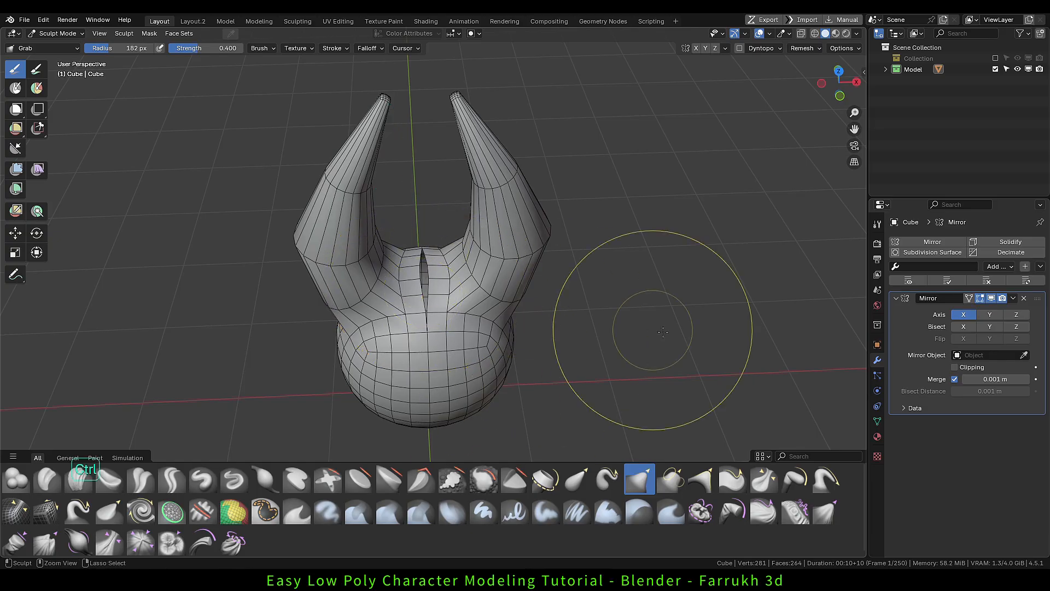
pyautogui.hotkey('ctrl', 'z')
pyautogui.hotkey('ctrl', 'z')
# Enable Clipping in the Mirror modifier and pull the horn tips upwards with the Grab brush.
pyautogui.click(954, 367)
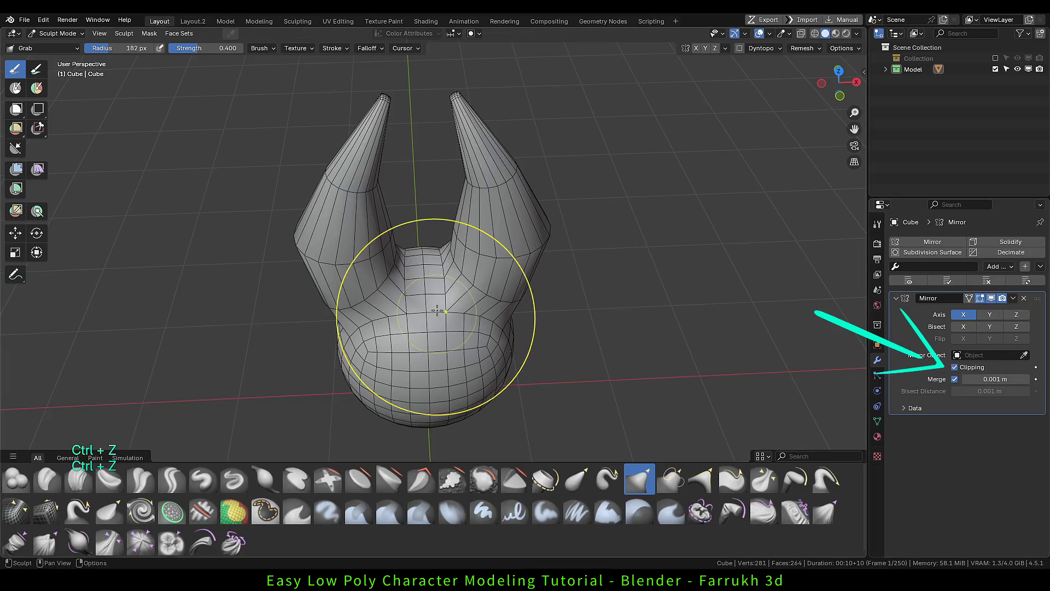
pyautogui.moveTo(440, 282); pyautogui.dragTo(451, 229, button='middle')
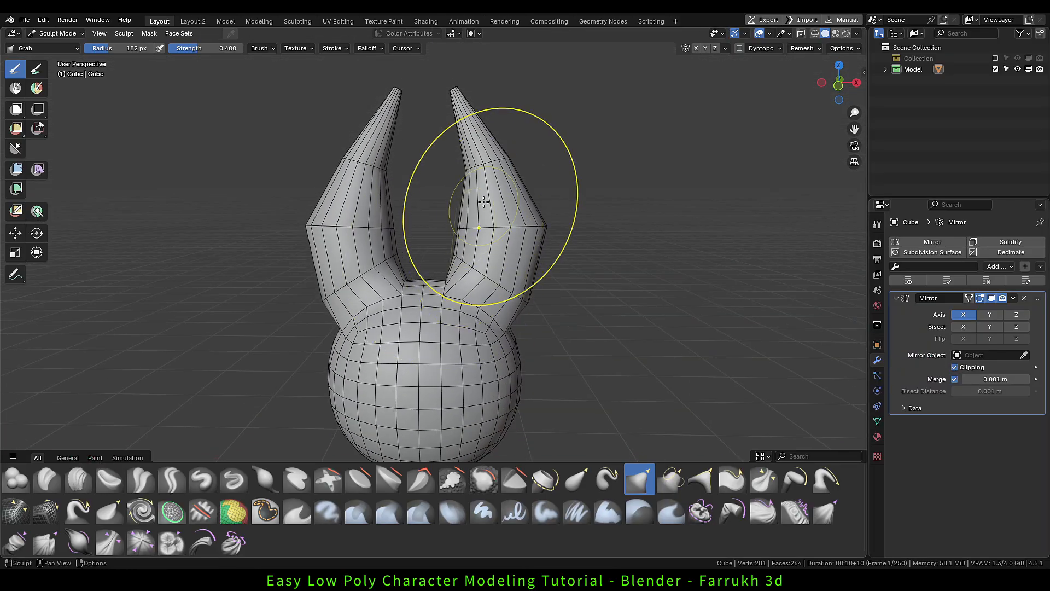
pyautogui.moveTo(508, 164)
pyautogui.mouseDown()
pyautogui.moveTo(520, 155)
pyautogui.moveTo(453, 81)
pyautogui.mouseUp()
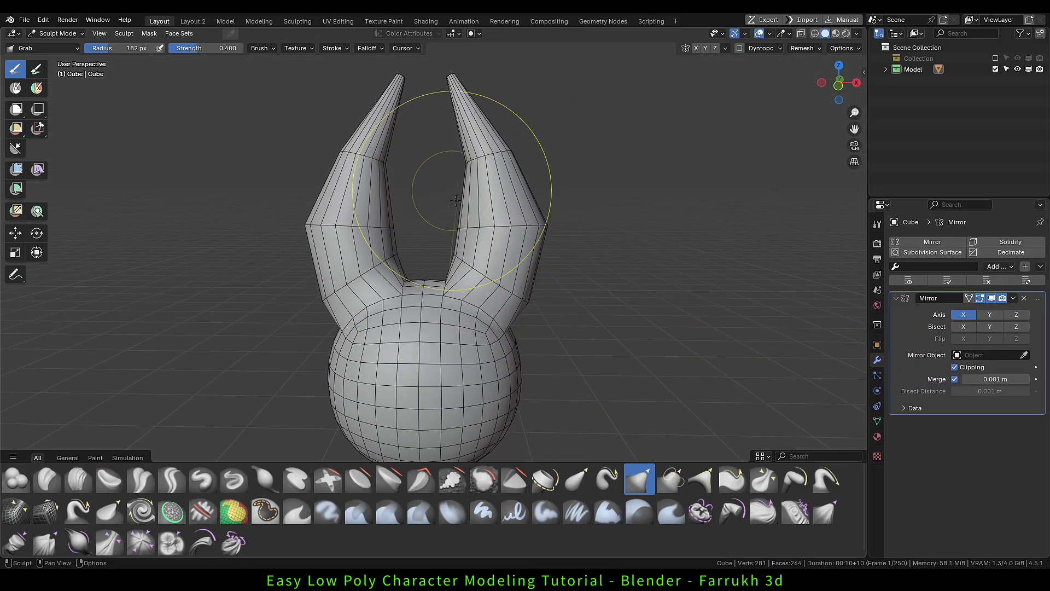
# Smooth the surface between the horns and around their bases, and pull the horn bases into a softer transition.
pyautogui.moveTo(460, 249); pyautogui.dragTo(430, 258, button='middle')
pyautogui.scroll(2, 446, 291)
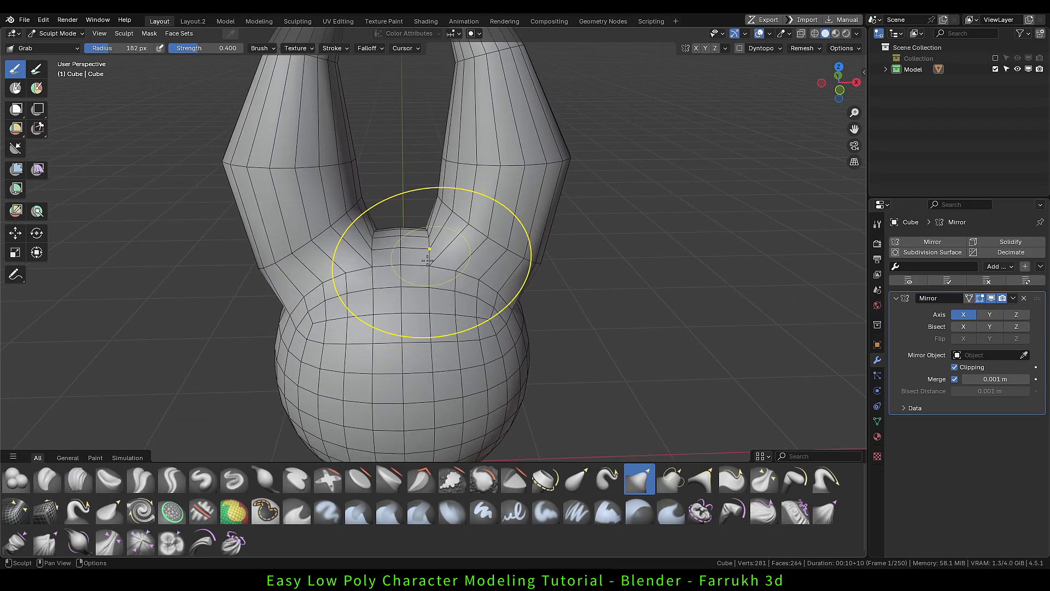
pyautogui.keyDown('shift'); pyautogui.moveTo(429, 257); pyautogui.dragTo(420, 248); pyautogui.keyUp('shift')
pyautogui.moveTo(425, 231); pyautogui.dragTo(356, 320, button='middle')
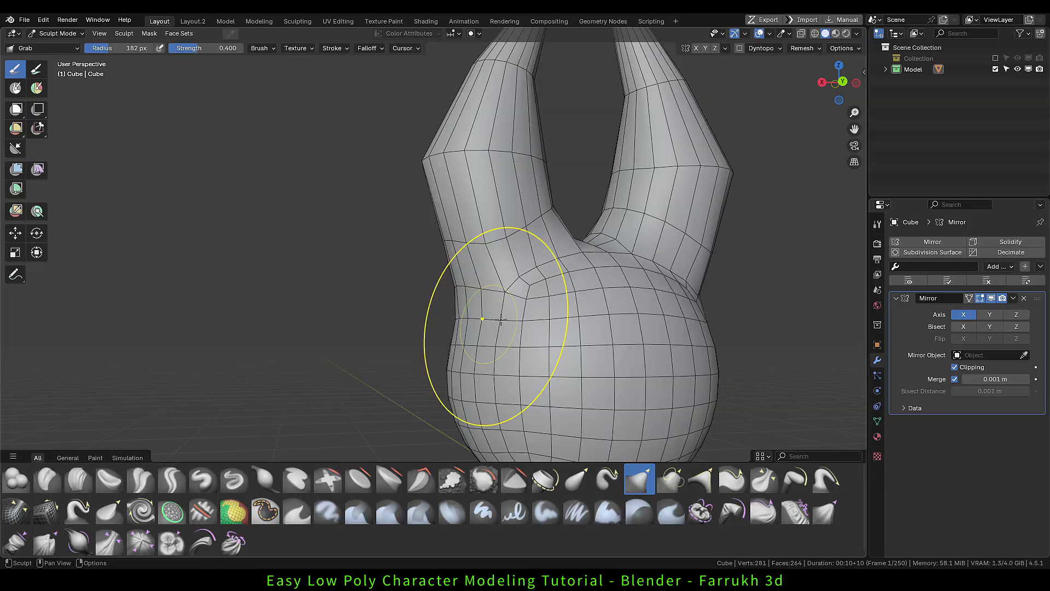
pyautogui.keyDown('shift'); pyautogui.moveTo(489, 321); pyautogui.dragTo(497, 300); pyautogui.keyUp('shift')
pyautogui.moveTo(539, 268); pyautogui.dragTo(523, 282)
pyautogui.scroll(-2, 509, 292)
pyautogui.keyDown('shift'); pyautogui.moveTo(460, 196); pyautogui.dragTo(463, 197); pyautogui.keyUp('shift')
# Enlarge the Grab brush radius to 226 px and smooth the sides where the horns meet the head.
pyautogui.moveTo(464, 197); pyautogui.dragTo(634, 282, button='middle')
pyautogui.scroll(-1, 600, 267)
pyautogui.press('f')
pyautogui.click(475, 206)
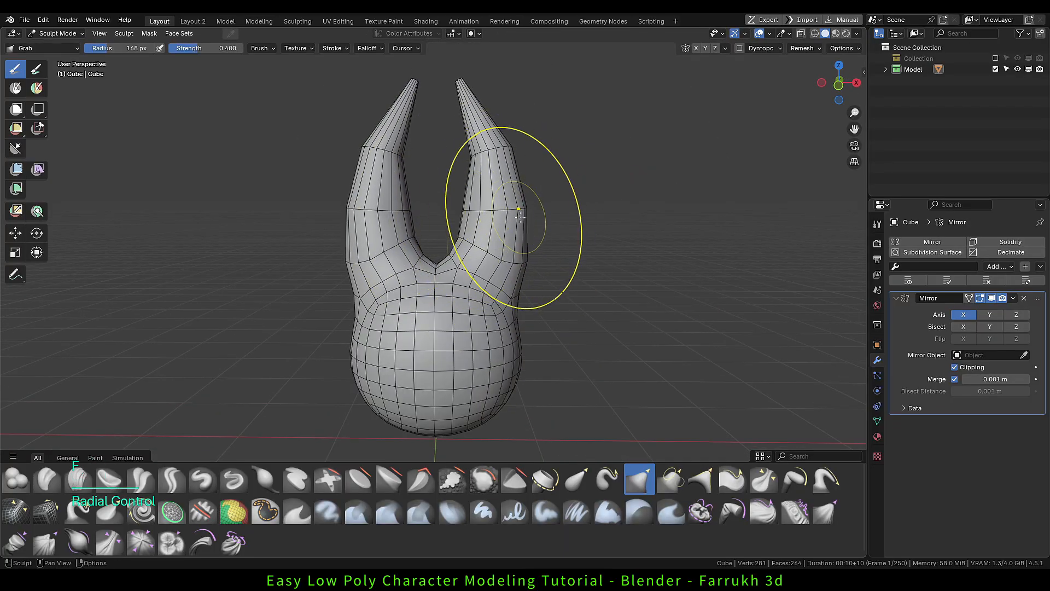
pyautogui.keyDown('shift'); pyautogui.moveTo(518, 330); pyautogui.dragTo(528, 272, button='middle'); pyautogui.keyUp('shift')
pyautogui.press('f')
pyautogui.click(562, 309)
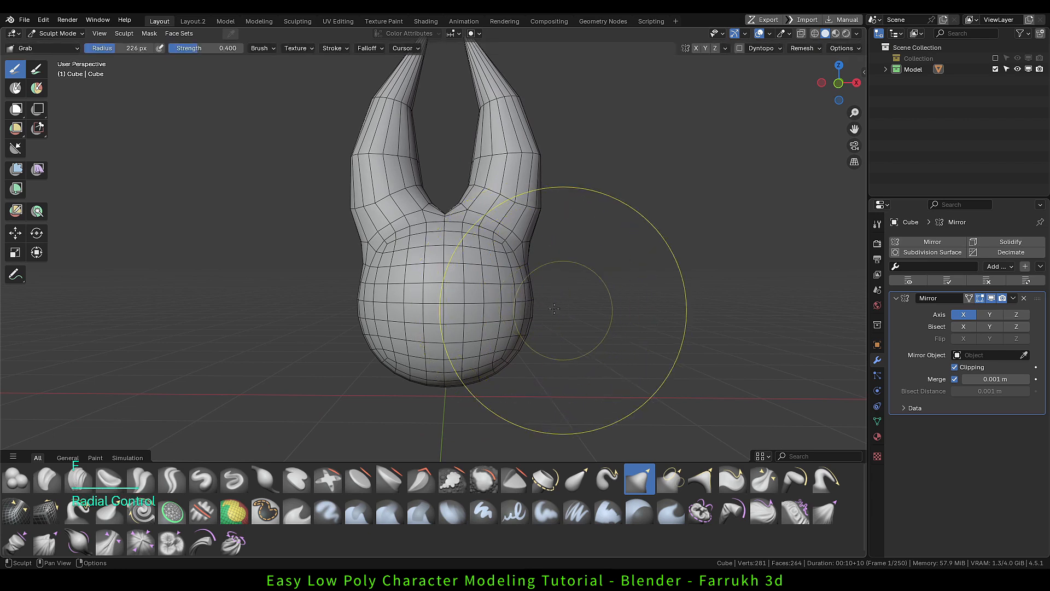
pyautogui.keyDown('shift'); pyautogui.moveTo(529, 245); pyautogui.dragTo(456, 266); pyautogui.keyUp('shift')
pyautogui.keyDown('alt'); pyautogui.moveTo(535, 290); pyautogui.dragTo(479, 301); pyautogui.keyUp('alt')
# Choose the Pose brush with a 350 px radius and tilt the horns backwards in the side view.
pyautogui.moveTo(482, 189); pyautogui.dragTo(461, 254, button='middle')
pyautogui.scroll(-1, 490, 105)
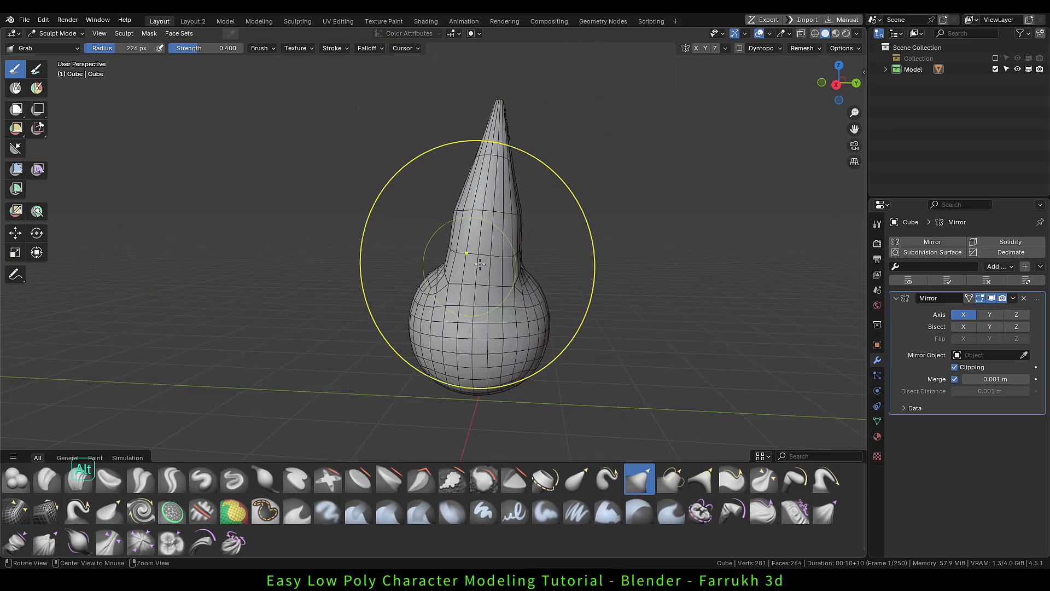
pyautogui.moveTo(478, 265)
pyautogui.keyDown('alt'); pyautogui.mouseDown()
pyautogui.moveTo(527, 262)
pyautogui.moveTo(488, 258)
pyautogui.mouseUp(); pyautogui.keyUp('alt')
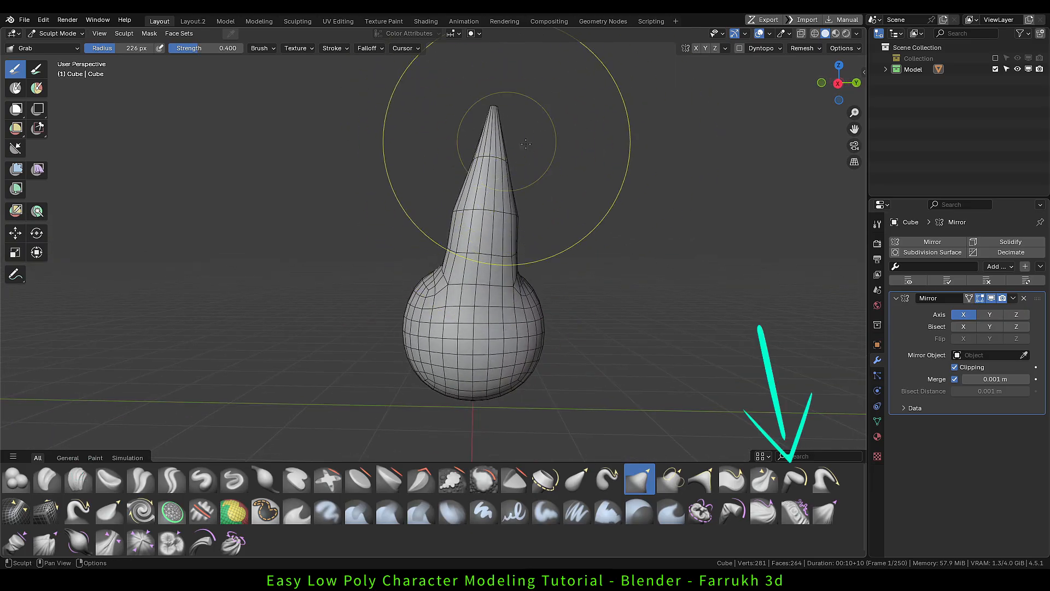
pyautogui.moveTo(522, 166); pyautogui.dragTo(483, 180, button='middle')
pyautogui.scroll(1, 504, 253)
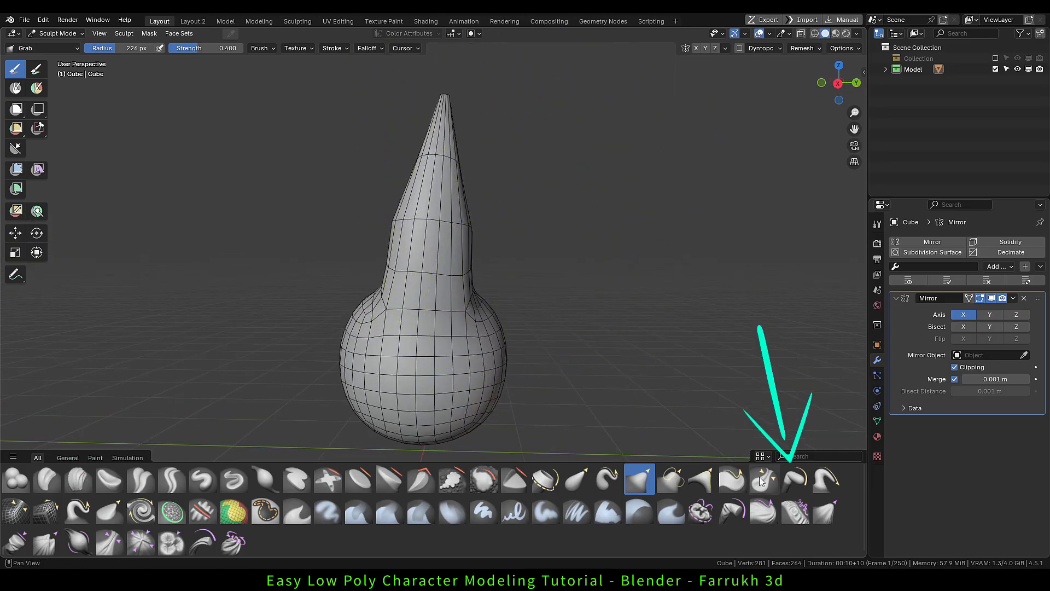
pyautogui.click(787, 484)
pyautogui.press('f')
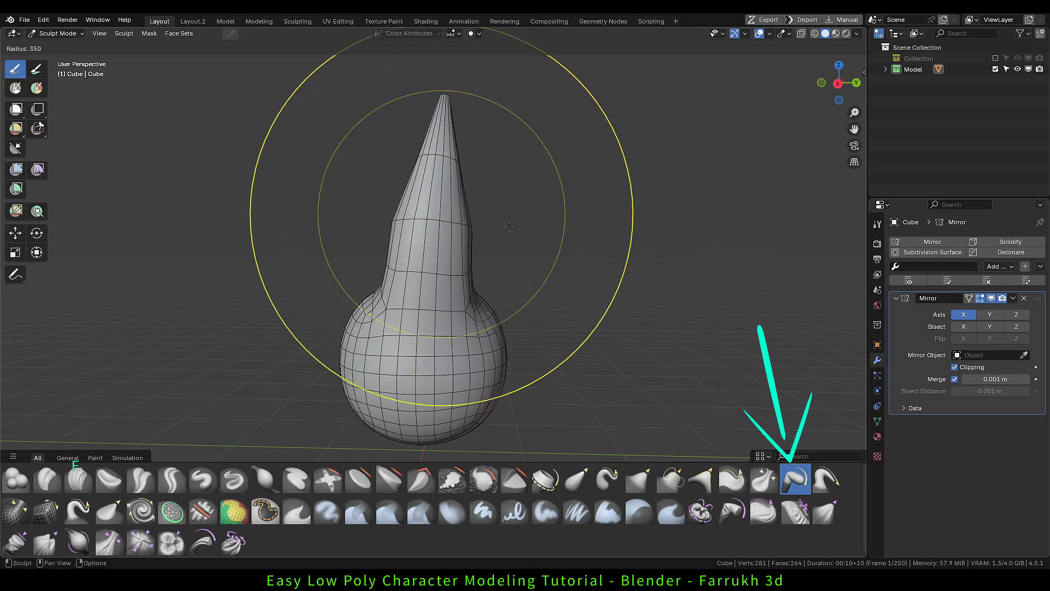
pyautogui.click(508, 212)
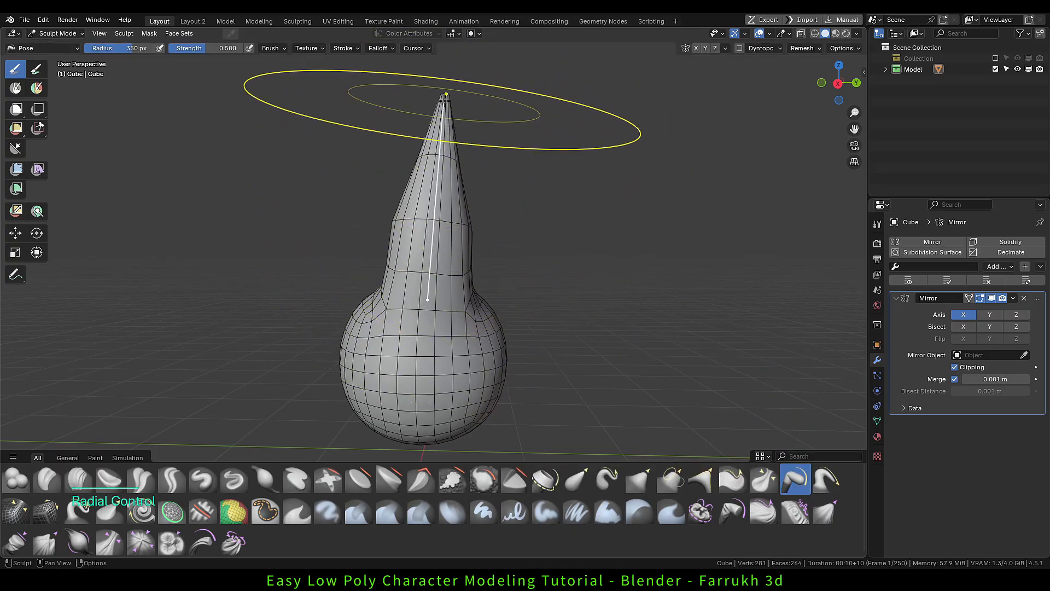
pyautogui.moveTo(443, 95); pyautogui.dragTo(471, 108)
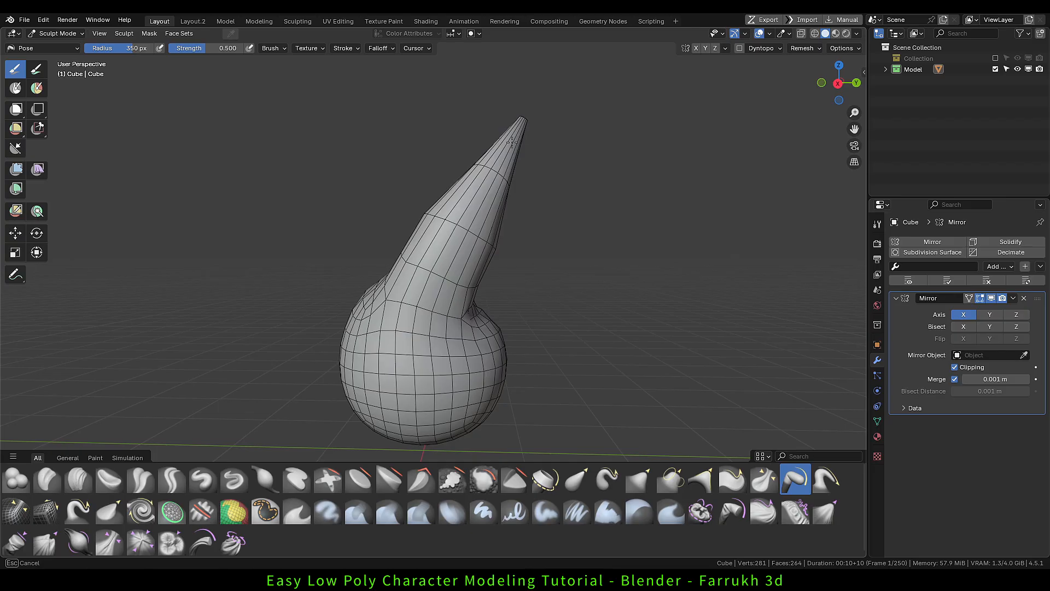
pyautogui.moveTo(512, 141); pyautogui.dragTo(509, 158)
# Switch back to the Grab brush, reshape the outer sides of the horns and pull their tips upwards.
pyautogui.moveTo(508, 159); pyautogui.dragTo(479, 222, button='middle')
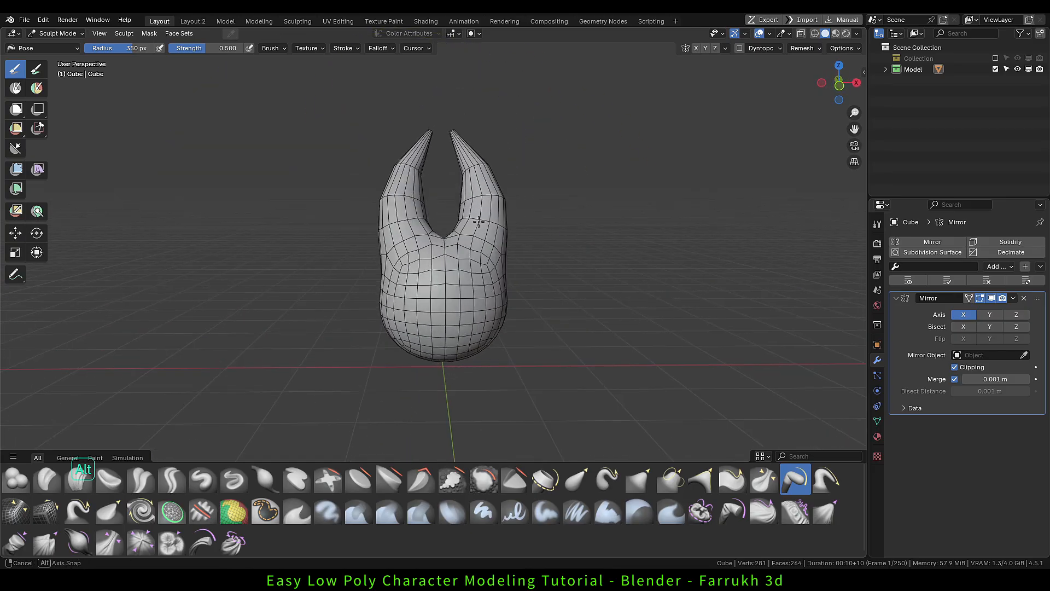
pyautogui.scroll(2, 479, 219)
pyautogui.press('f')
pyautogui.click(483, 205)
pyautogui.press('g')
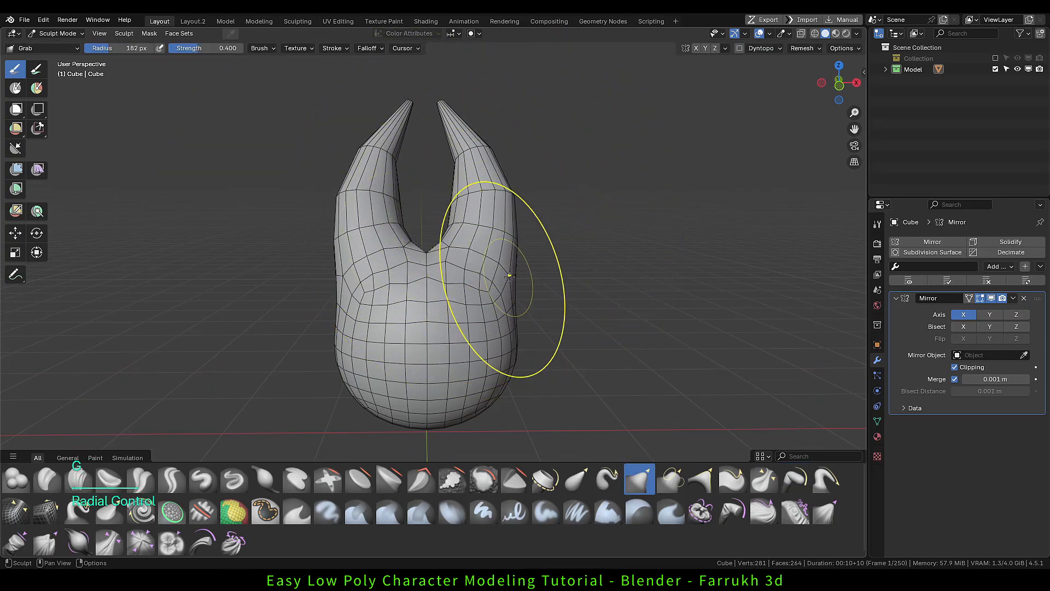
pyautogui.moveTo(509, 276); pyautogui.dragTo(462, 219)
pyautogui.moveTo(448, 91); pyautogui.dragTo(449, 94)
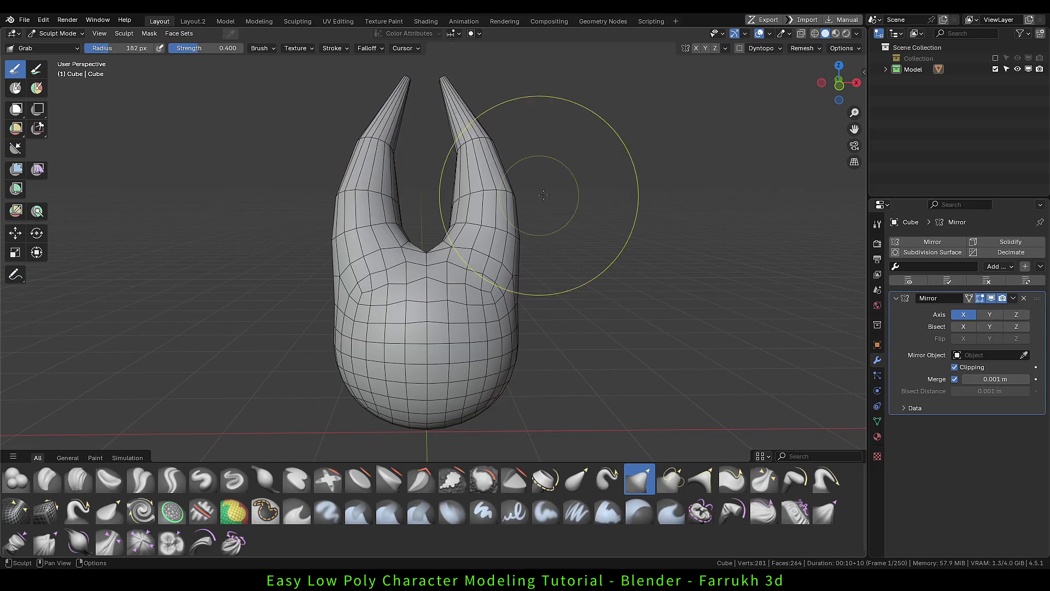
# From the side, pull the front of the horns outwards with the Grab brush and smooth the horn base.
pyautogui.moveTo(503, 176); pyautogui.dragTo(469, 66, button='middle')
pyautogui.moveTo(397, 171); pyautogui.dragTo(385, 163)
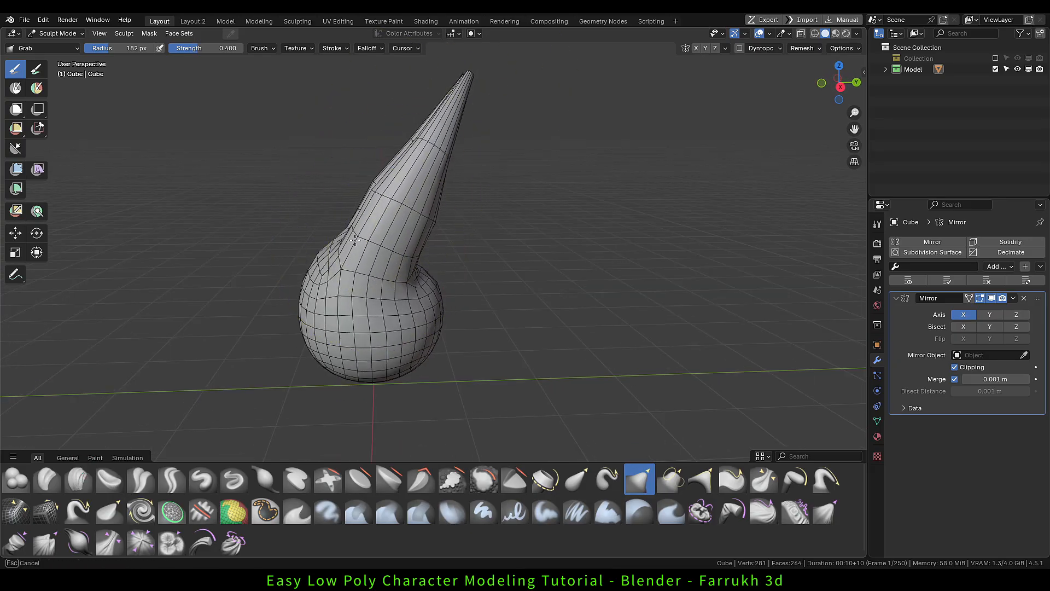
pyautogui.moveTo(390, 335); pyautogui.dragTo(350, 329, button='middle')
pyautogui.scroll(2, 425, 306)
pyautogui.keyDown('shift'); pyautogui.moveTo(459, 299); pyautogui.dragTo(454, 328); pyautogui.keyUp('shift')
pyautogui.scroll(-2, 412, 313)
# Reduce the Grab brush radius to 134 px for working between the horns.
pyautogui.moveTo(350, 322)
pyautogui.mouseDown(button='middle')
pyautogui.moveTo(471, 314)
pyautogui.moveTo(469, 306)
pyautogui.mouseUp(button='middle')
pyautogui.scroll(3, 482, 306)
pyautogui.scroll(3, 492, 295)
pyautogui.press('f')
pyautogui.click(468, 293)
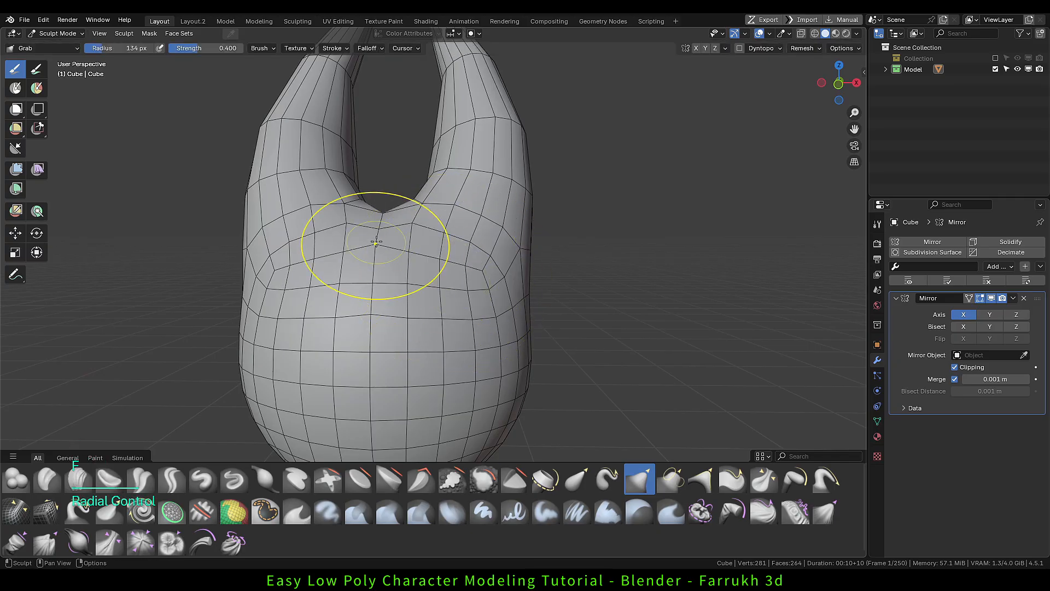
pyautogui.scroll(-3, 492, 246)
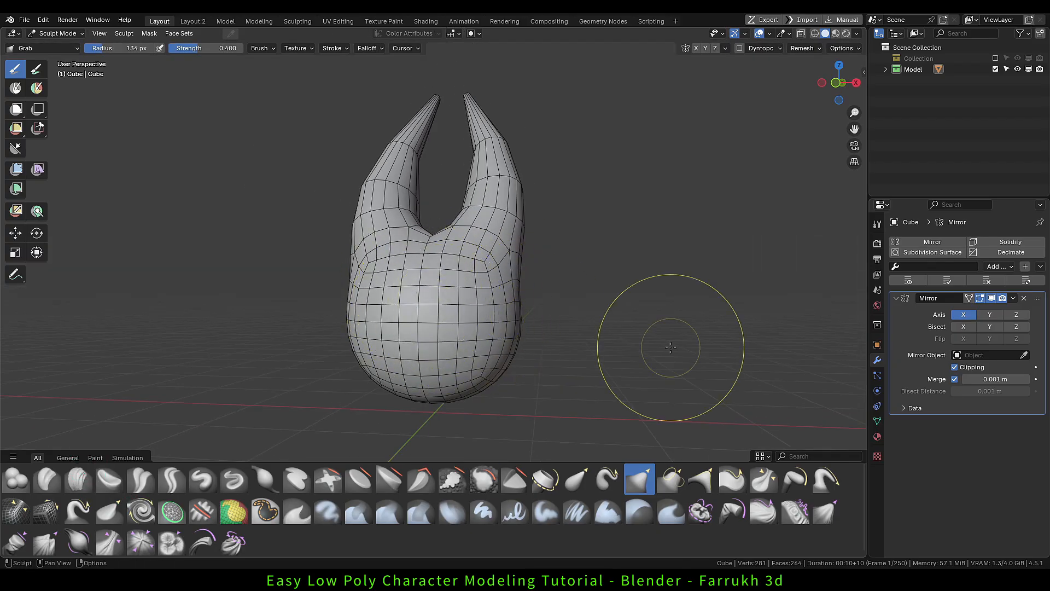
# Return to Object Mode, deselect the head and save the file as a new incremental version.
pyautogui.moveTo(645, 329)
pyautogui.mouseDown(button='middle')
pyautogui.moveTo(563, 327)
pyautogui.moveTo(563, 298)
pyautogui.mouseUp(button='middle')
pyautogui.press('Tab')
pyautogui.click(543, 294)
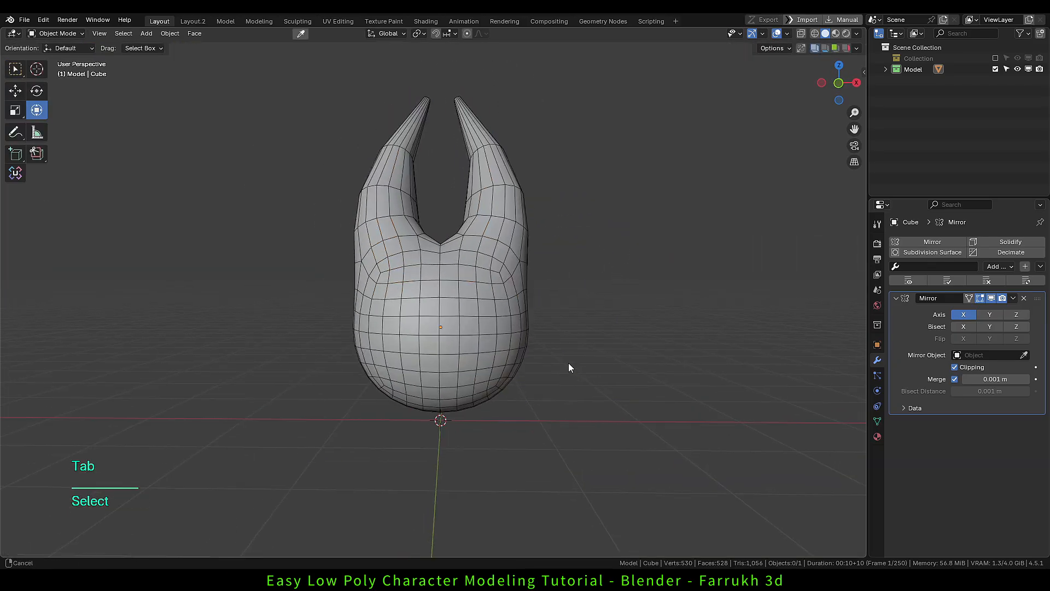
pyautogui.hotkey('ctrl', 's')
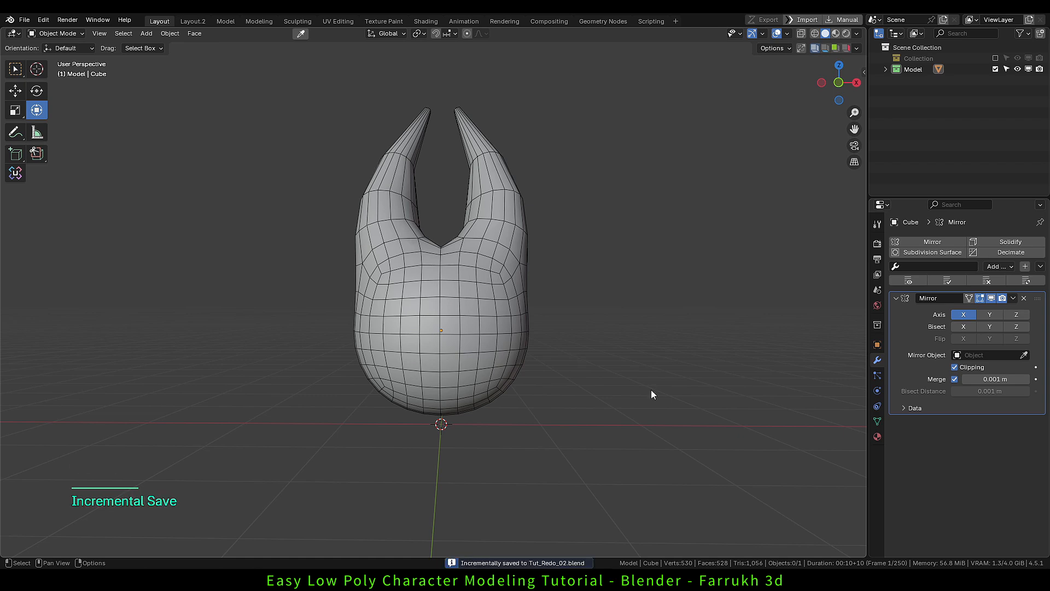
# Enter Edit Mode on the head and select a block of 15 faces, three wide and five high, on one half of its front.
pyautogui.click(498, 346)
pyautogui.scroll(3, 497, 346)
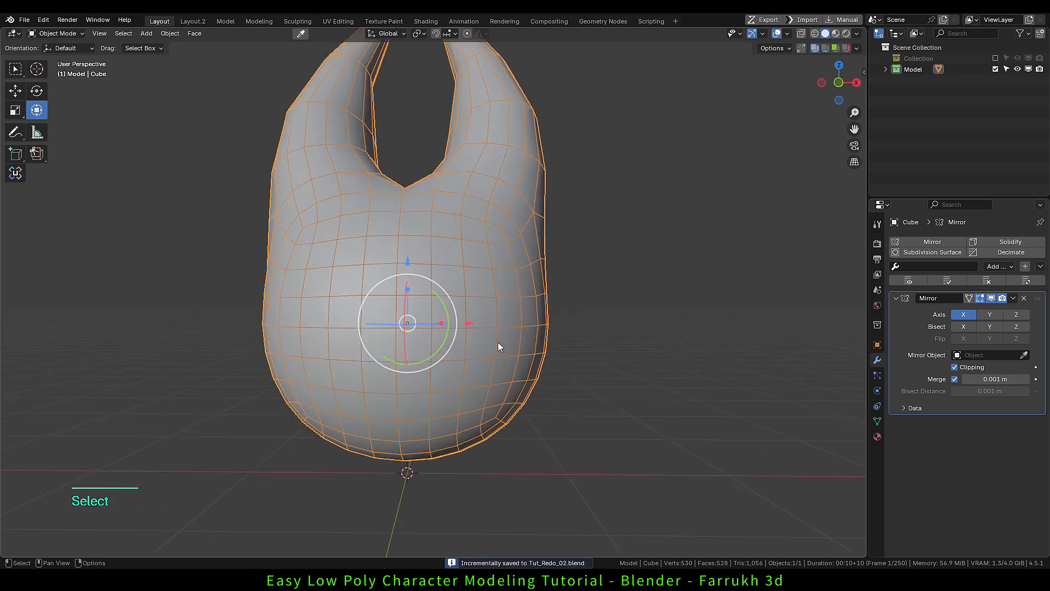
pyautogui.press('Tab')
pyautogui.click(581, 352)
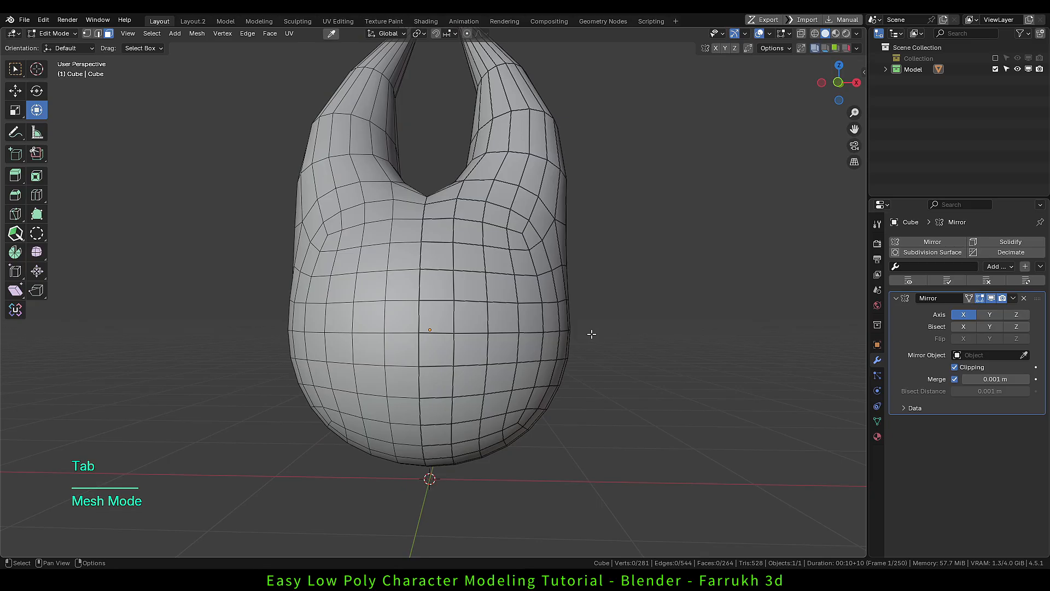
pyautogui.click(456, 283)
pyautogui.keyDown('shift'); pyautogui.click(486, 282); pyautogui.keyUp('shift')
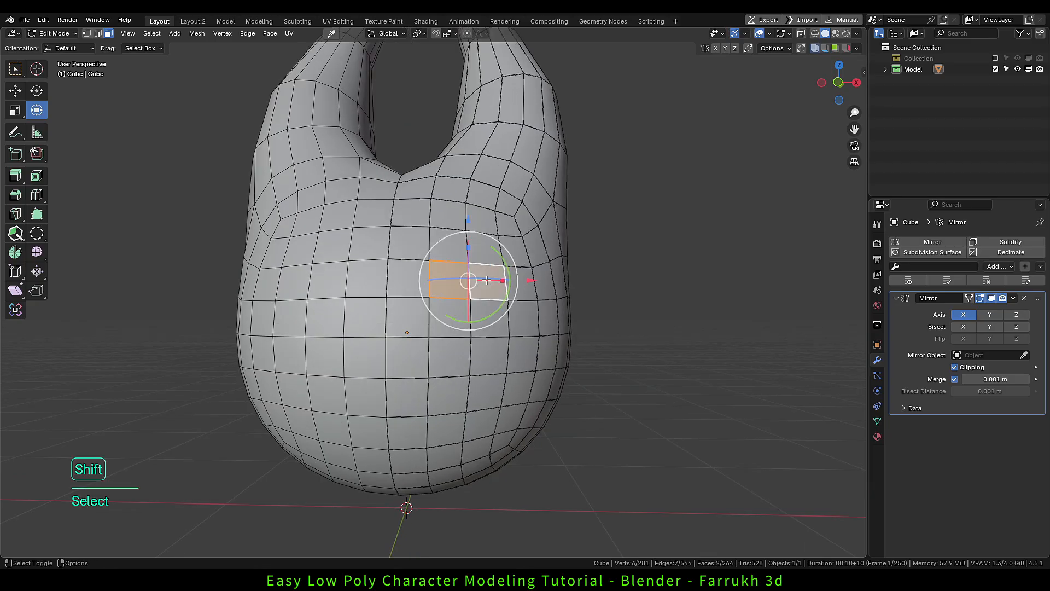
pyautogui.keyDown('shift'); pyautogui.click(484, 252); pyautogui.keyUp('shift')
pyautogui.keyDown('shift'); pyautogui.click(451, 246); pyautogui.keyUp('shift')
pyautogui.keyDown('shift'); pyautogui.click(451, 317); pyautogui.keyUp('shift')
pyautogui.keyDown('shift'); pyautogui.click(452, 355); pyautogui.keyUp('shift')
pyautogui.keyDown('shift'); pyautogui.click(487, 351); pyautogui.keyUp('shift')
pyautogui.keyDown('shift'); pyautogui.click(491, 328); pyautogui.keyUp('shift')
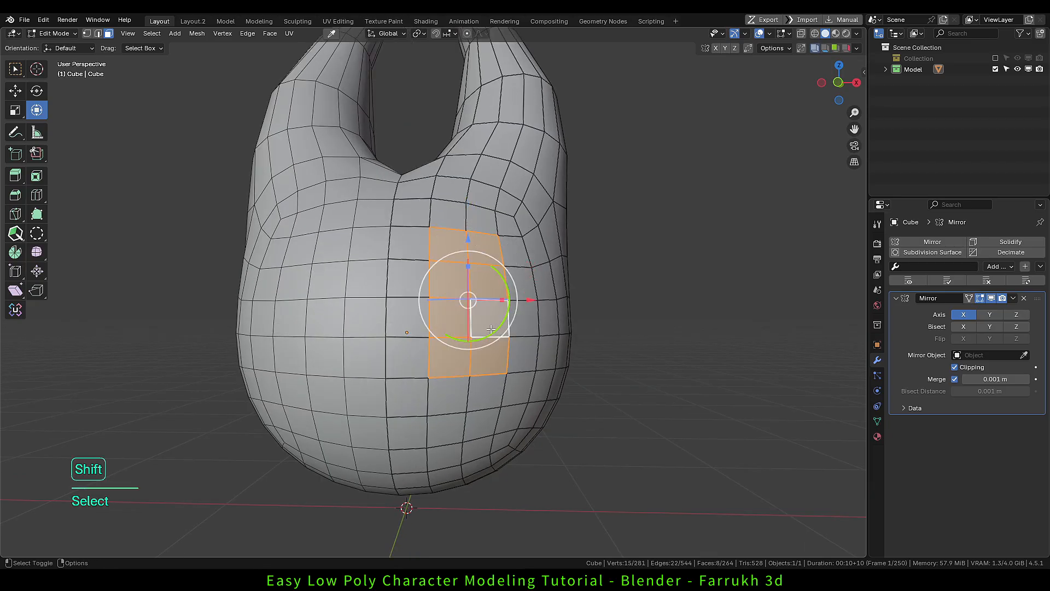
pyautogui.keyDown('shift'); pyautogui.click(522, 355); pyautogui.keyUp('shift')
pyautogui.keyDown('shift'); pyautogui.click(523, 319); pyautogui.keyUp('shift')
pyautogui.keyDown('shift'); pyautogui.click(520, 283); pyautogui.keyUp('shift')
pyautogui.keyDown('shift'); pyautogui.click(514, 251); pyautogui.keyUp('shift')
pyautogui.keyDown('alt'); pyautogui.moveTo(530, 355); pyautogui.dragTo(549, 359); pyautogui.keyUp('alt')
pyautogui.keyDown('shift'); pyautogui.click(458, 379); pyautogui.keyUp('shift')
pyautogui.keyDown('shift'); pyautogui.click(488, 375); pyautogui.keyUp('shift')
pyautogui.keyDown('shift'); pyautogui.click(514, 373); pyautogui.keyUp('shift')
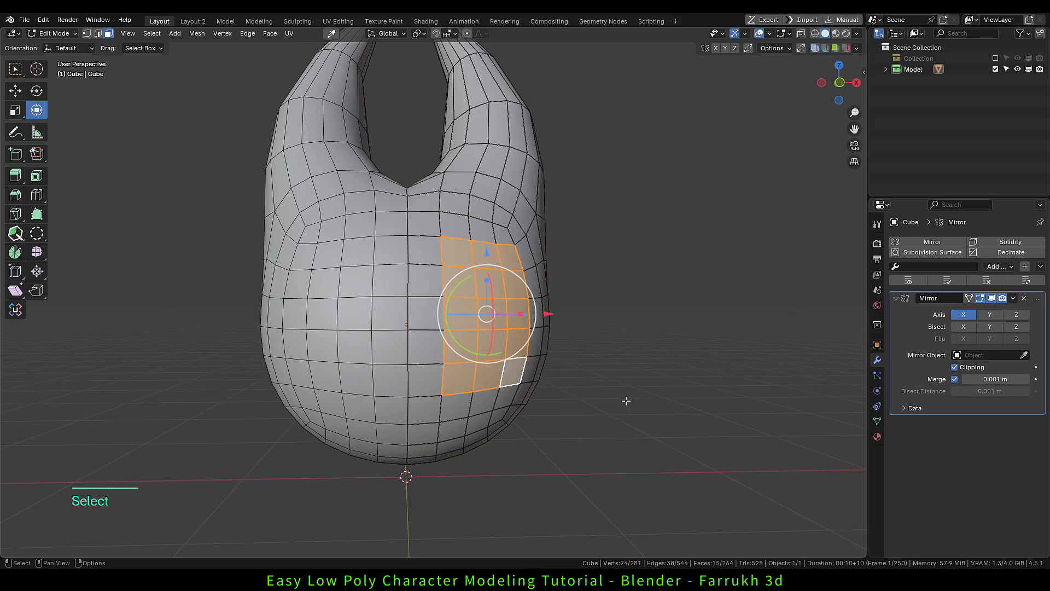
# Shape the selected faces into a circle with the Circle operation and scale it down along X into an upright oval.
pyautogui.rightClick(697, 248)
pyautogui.moveTo(696, 248)
pyautogui.click(743, 260)
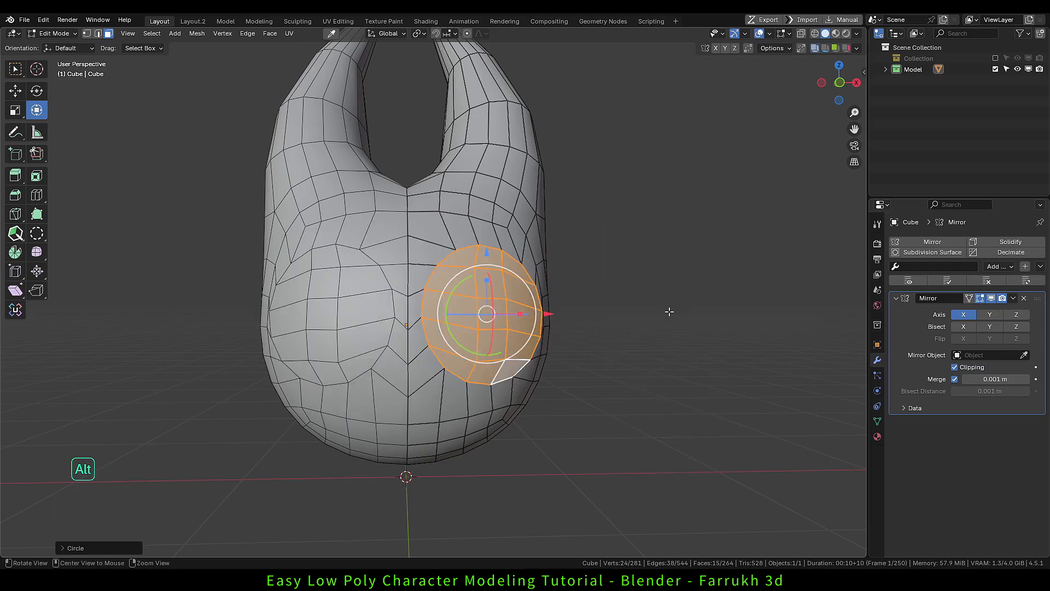
pyautogui.keyDown('alt'); pyautogui.moveTo(669, 311); pyautogui.dragTo(521, 295); pyautogui.keyUp('alt')
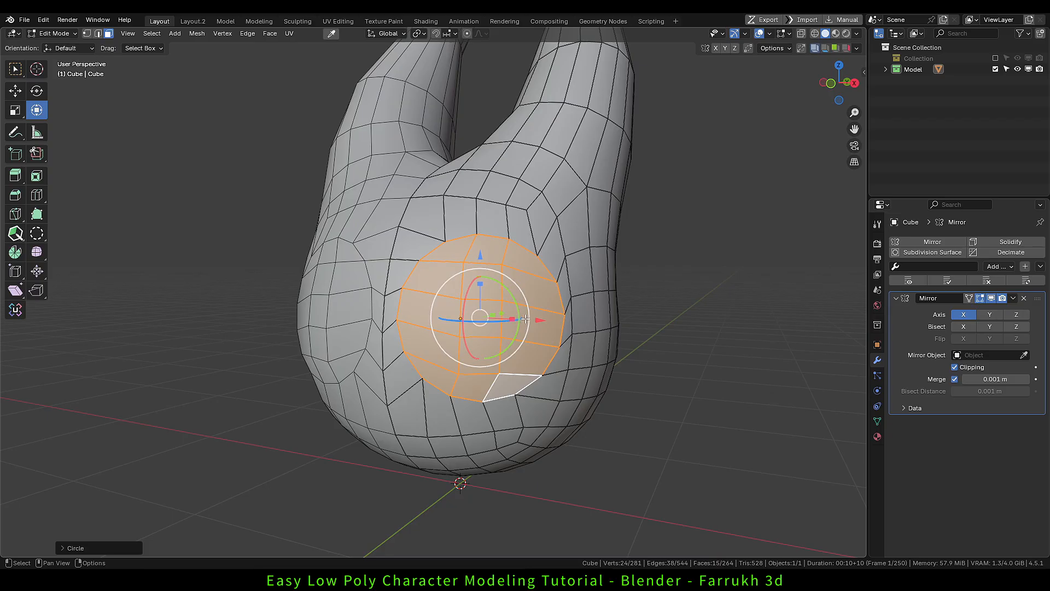
pyautogui.keyDown('alt'); pyautogui.moveTo(472, 341); pyautogui.dragTo(514, 322); pyautogui.keyUp('alt')
pyautogui.press('s')
pyautogui.press('x')
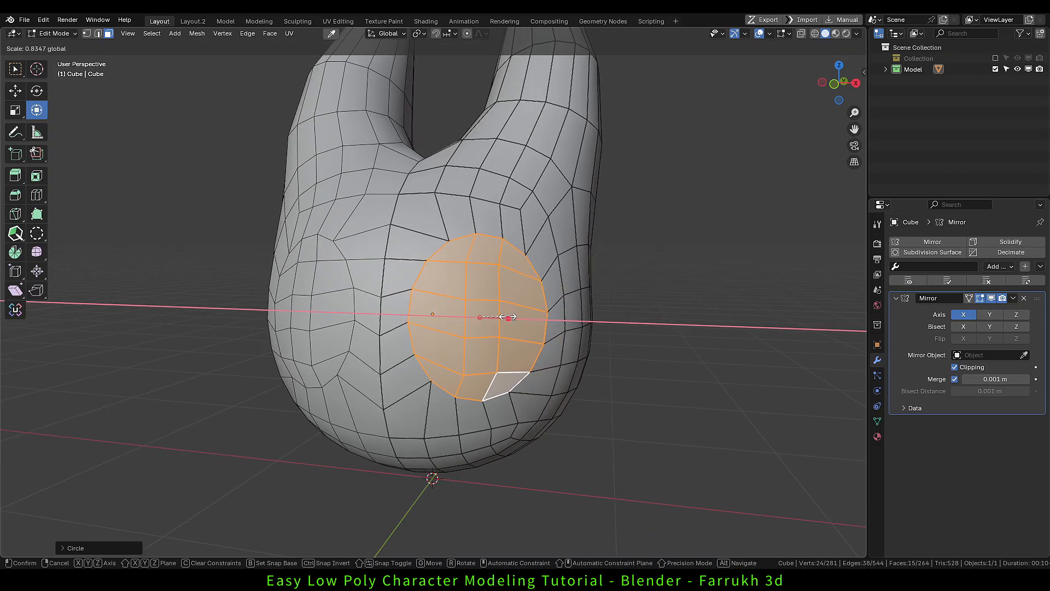
pyautogui.click(504, 317)
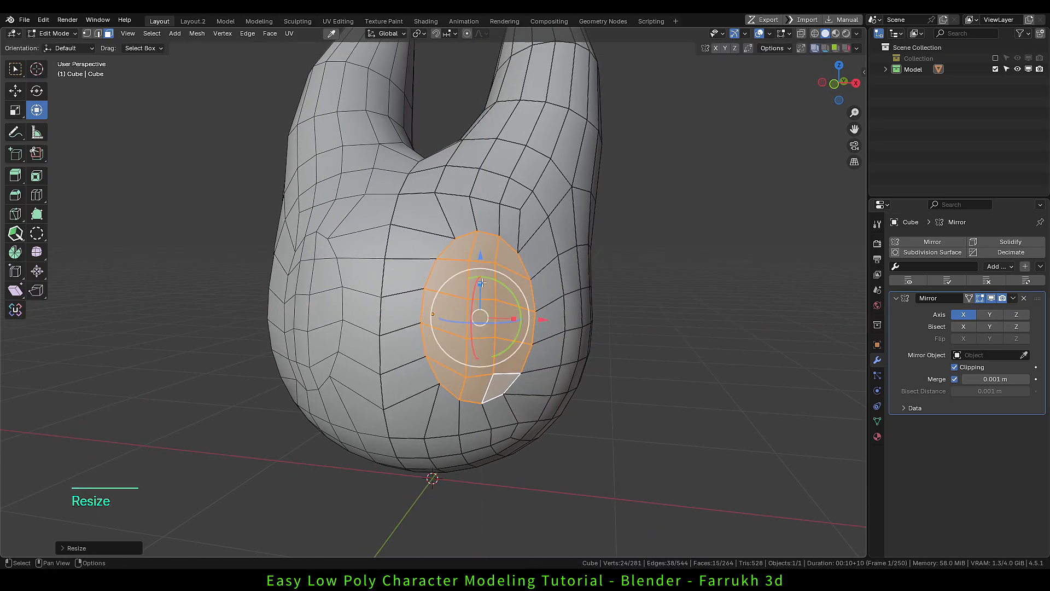
# Tilt the oval face selection with a free trackball rotation so its upper end leans away from the head's centre line.
pyautogui.moveTo(522, 301); pyautogui.dragTo(523, 313)
pyautogui.keyDown('alt'); pyautogui.moveTo(602, 324); pyautogui.dragTo(588, 363); pyautogui.keyUp('alt')
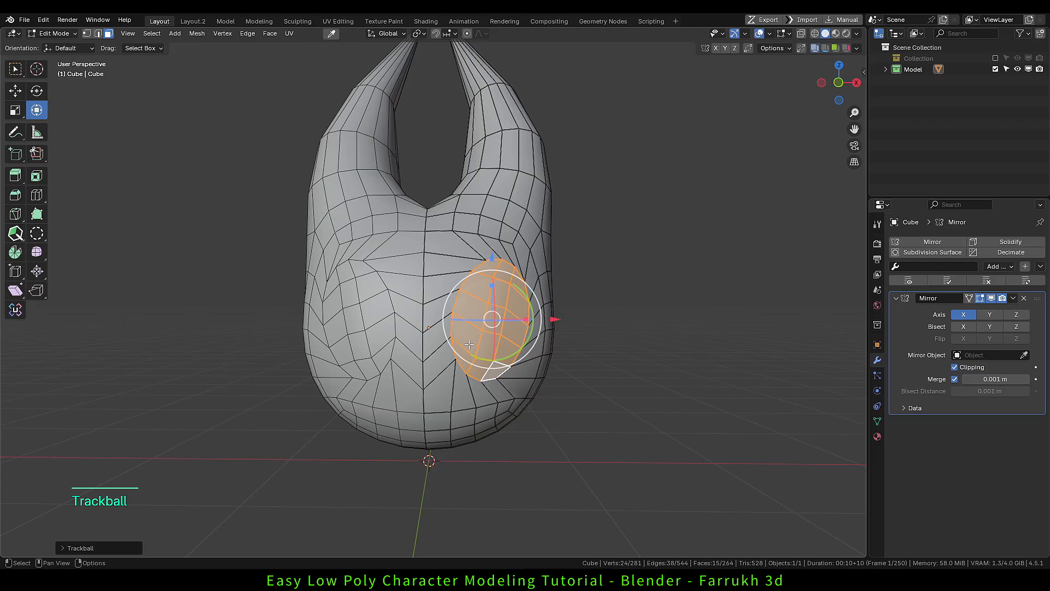
pyautogui.scroll(1, 550, 360)
pyautogui.keyDown('alt'); pyautogui.moveTo(476, 331); pyautogui.dragTo(505, 324); pyautogui.keyUp('alt')
pyautogui.scroll(1, 505, 325)
pyautogui.scroll(2, 506, 333)
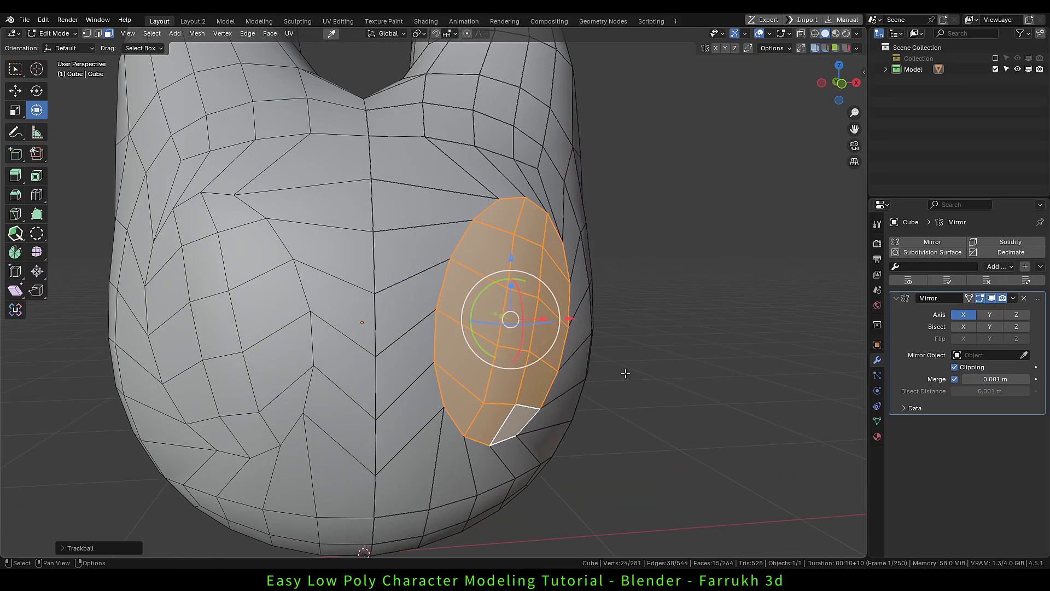
# Extrude the oval faces about 0.09 m into the head to hollow out the eye socket, then deselect them.
pyautogui.press('e')
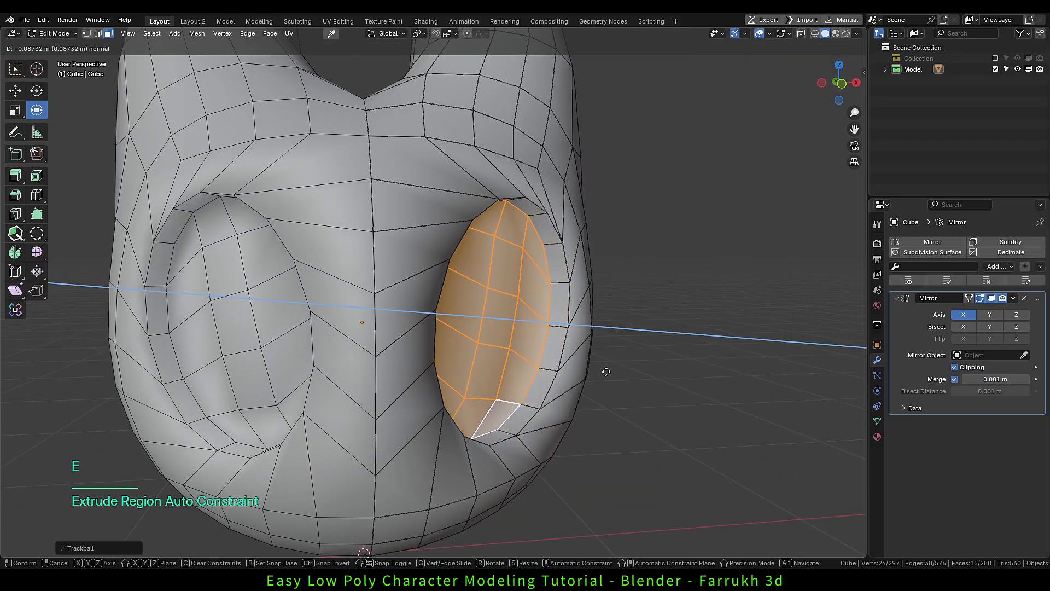
pyautogui.click(607, 371)
pyautogui.scroll(-2, 618, 368)
pyautogui.keyDown('alt'); pyautogui.moveTo(649, 365); pyautogui.dragTo(603, 346); pyautogui.keyUp('alt')
pyautogui.click(631, 360)
pyautogui.scroll(1, 631, 344)
pyautogui.keyDown('alt'); pyautogui.moveTo(516, 297); pyautogui.dragTo(507, 299); pyautogui.keyUp('alt')
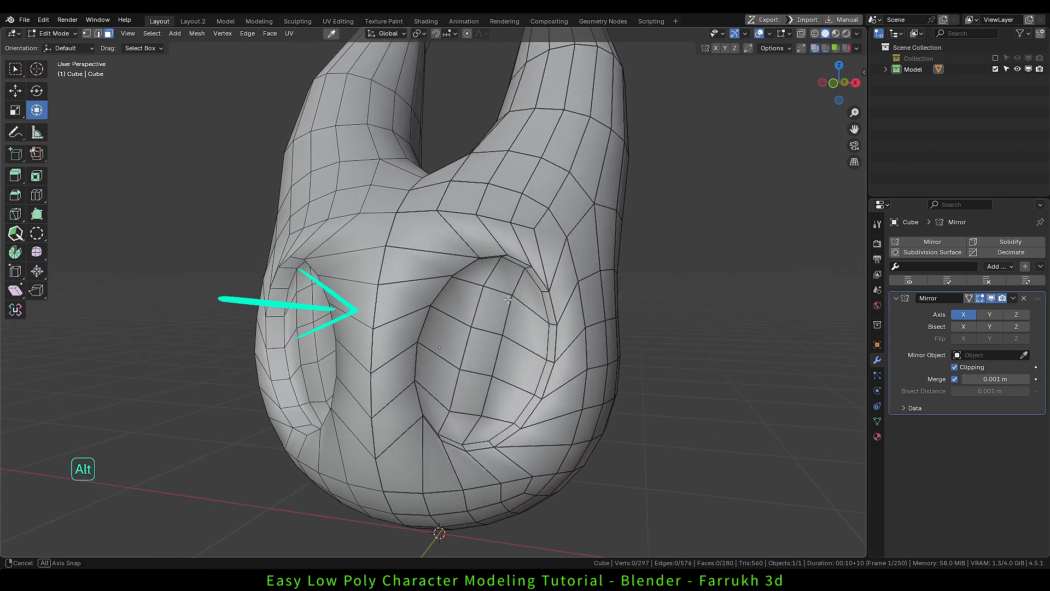
pyautogui.keyDown('alt'); pyautogui.moveTo(544, 259); pyautogui.dragTo(527, 239); pyautogui.keyUp('alt')
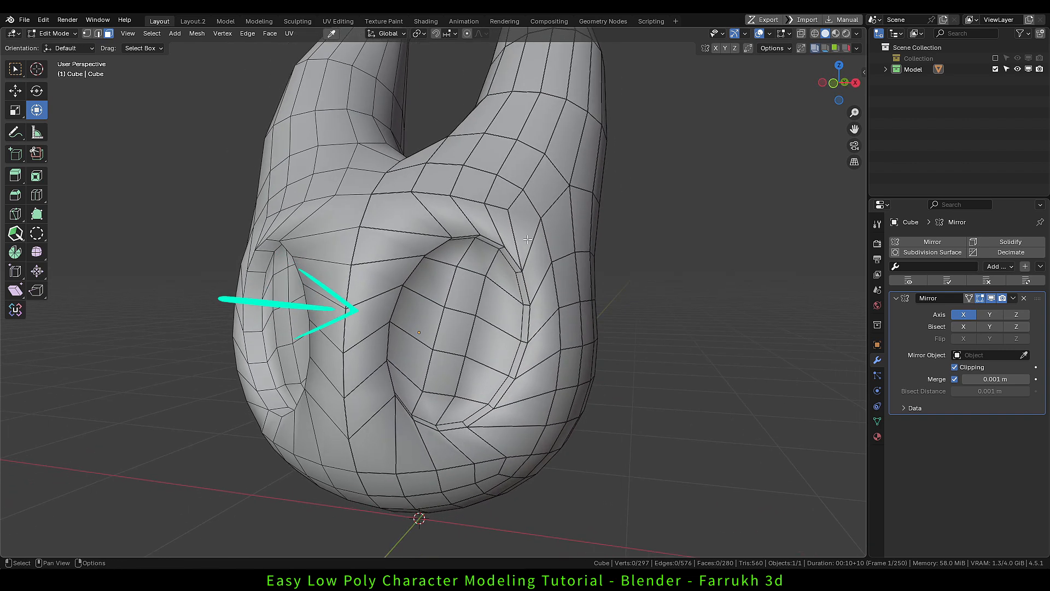
pyautogui.keyDown('alt'); pyautogui.moveTo(513, 376); pyautogui.dragTo(565, 365); pyautogui.keyUp('alt')
# Switch to vertex selection and shift the vertices between the two eye sockets upwards for more even spacing.
pyautogui.press('Tab')
pyautogui.click(363, 358)
pyautogui.keyDown('shift'); pyautogui.click(363, 304); pyautogui.keyUp('shift')
pyautogui.keyDown('shift'); pyautogui.click(365, 252); pyautogui.keyUp('shift')
pyautogui.moveTo(365, 243); pyautogui.dragTo(367, 211)
pyautogui.click(367, 409)
pyautogui.moveTo(367, 353); pyautogui.dragTo(367, 306)
# Reposition the vertices below the eye socket and at its upper outer corner to even out the surrounding faces.
pyautogui.click(374, 453)
pyautogui.moveTo(374, 453); pyautogui.dragTo(374, 431)
pyautogui.click(413, 447)
pyautogui.moveTo(413, 448); pyautogui.dragTo(455, 435)
pyautogui.click(453, 446)
pyautogui.moveTo(455, 434); pyautogui.dragTo(555, 225, button='middle')
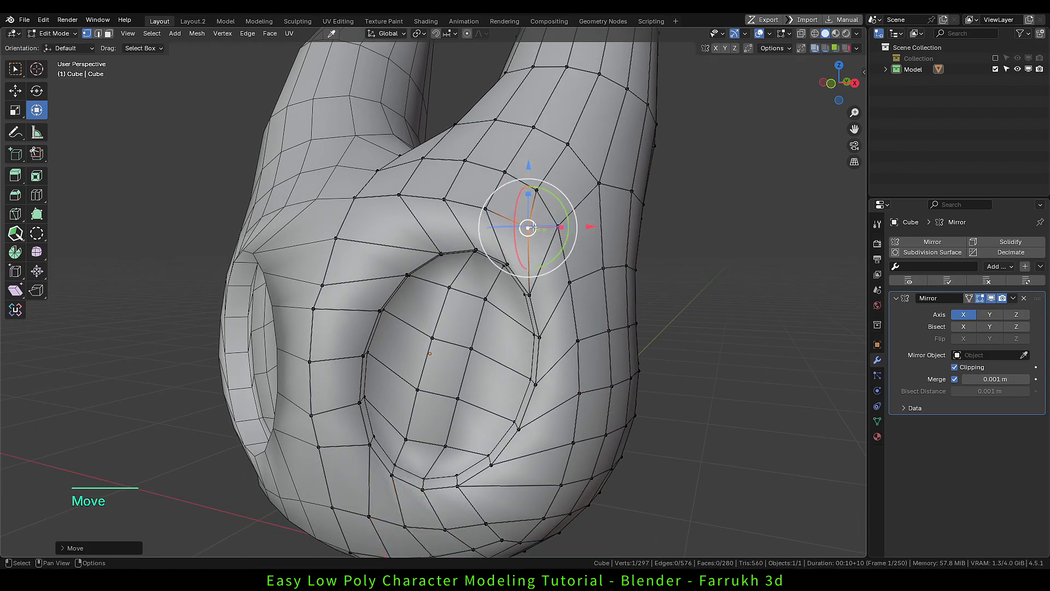
# Move the individual vertices above the eye socket and at the brow to even out the edge flow.
pyautogui.click(485, 209)
pyautogui.moveTo(485, 208)
pyautogui.mouseDown()
pyautogui.moveTo(499, 214)
pyautogui.moveTo(465, 208)
pyautogui.mouseUp()
pyautogui.click(444, 199)
pyautogui.click(399, 194)
pyautogui.moveTo(398, 195); pyautogui.dragTo(409, 203)
pyautogui.click(323, 284)
pyautogui.moveTo(322, 284); pyautogui.dragTo(327, 266)
pyautogui.scroll(-2, 400, 272)
pyautogui.keyDown('alt'); pyautogui.moveTo(487, 418); pyautogui.dragTo(506, 405); pyautogui.keyUp('alt')
pyautogui.moveTo(511, 406); pyautogui.dragTo(538, 406, button='middle')
pyautogui.scroll(1, 538, 407)
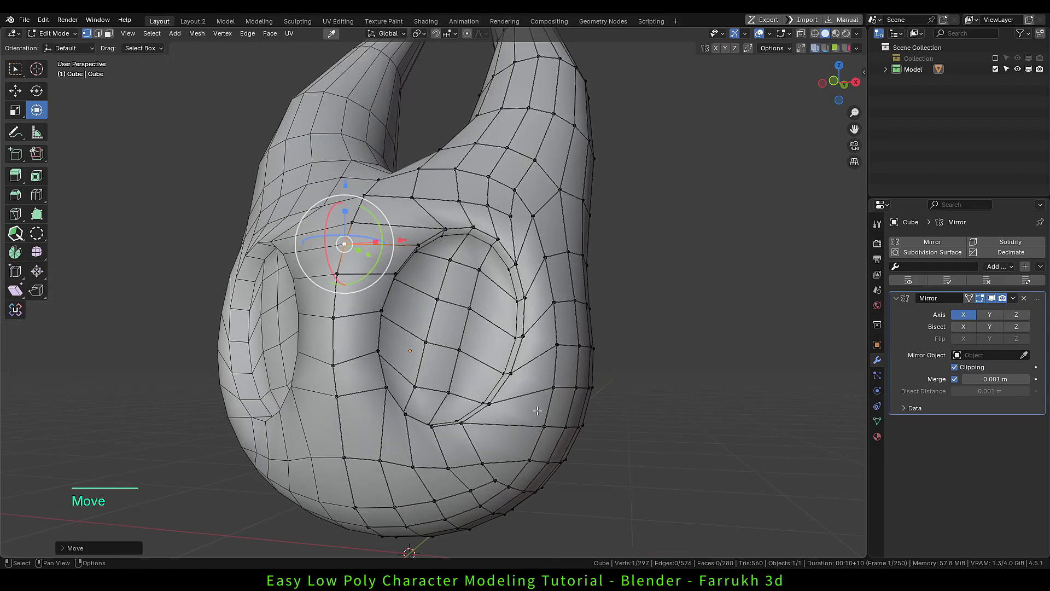
# Switch the head to Sculpt Mode, choose the Relax Slide brush and set its radius to 143 px.
pyautogui.hotkey('ctrl', 'Tab')
pyautogui.click(609, 452)
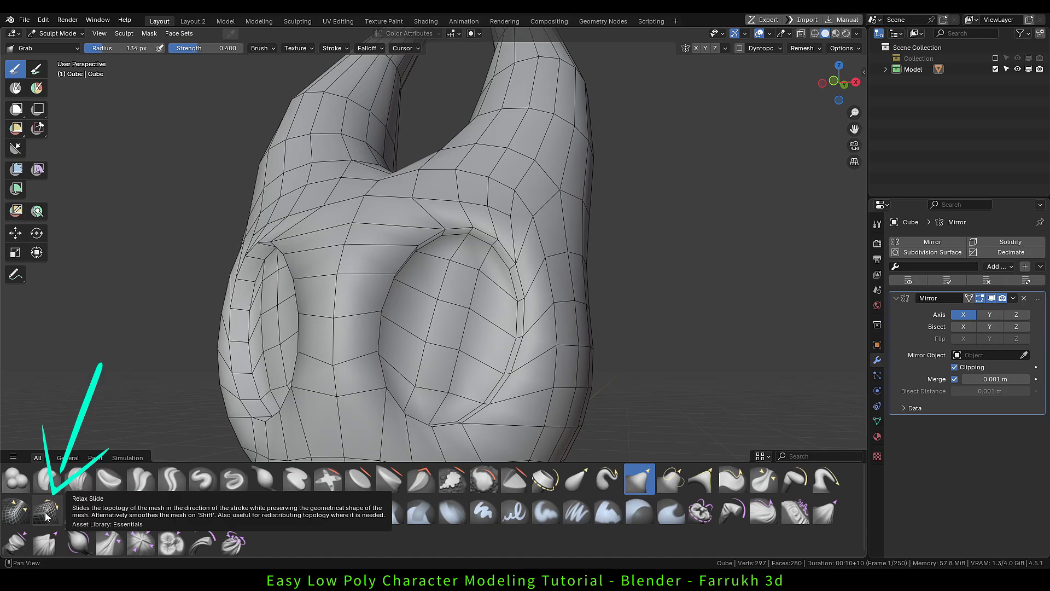
pyautogui.scroll(-2, 486, 253)
pyautogui.scroll(1, 493, 316)
pyautogui.press('f')
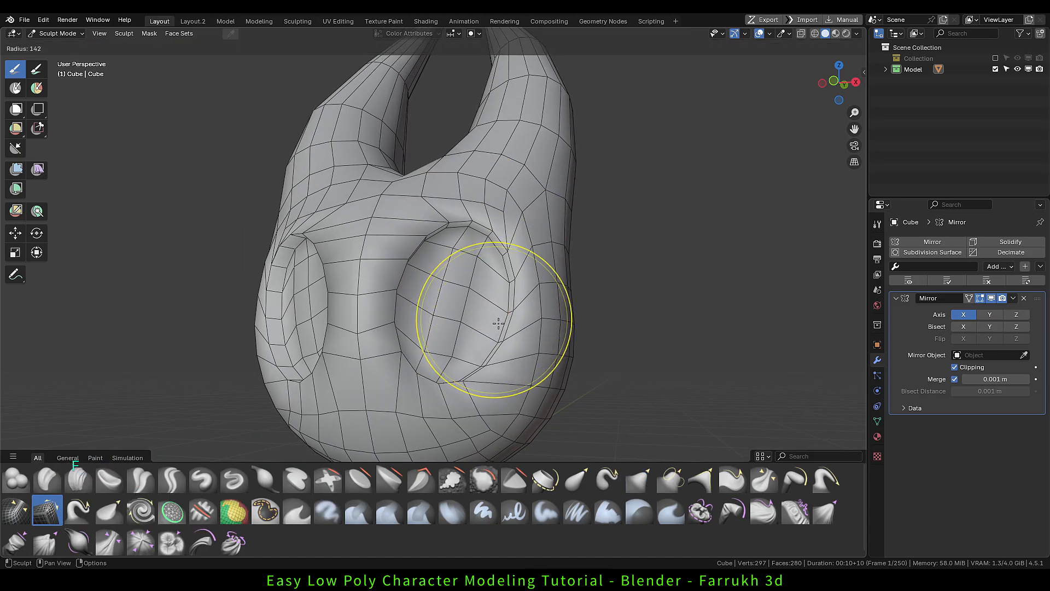
pyautogui.click(499, 320)
# Relax the topology around the eye socket and between the eyes by smoothing with the Relax Slide brush.
pyautogui.moveTo(511, 322)
pyautogui.mouseDown(button='middle')
pyautogui.moveTo(513, 293)
pyautogui.moveTo(502, 363)
pyautogui.mouseUp(button='middle')
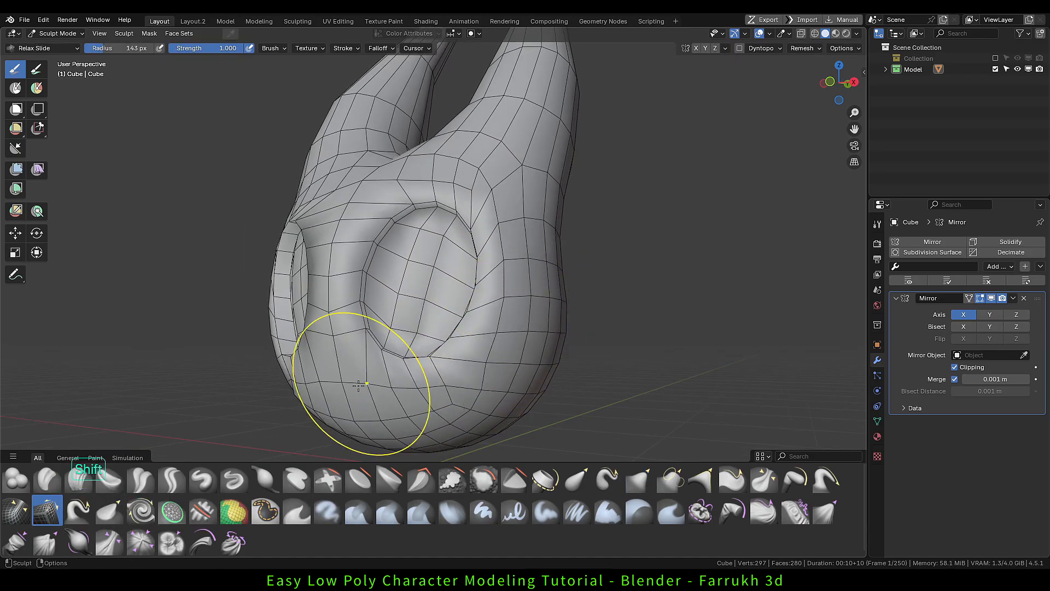
pyautogui.moveTo(358, 386); pyautogui.dragTo(384, 378, button='middle')
pyautogui.moveTo(343, 322)
pyautogui.keyDown('shift'); pyautogui.mouseDown()
pyautogui.moveTo(331, 269)
pyautogui.moveTo(443, 180)
pyautogui.moveTo(399, 206)
pyautogui.mouseUp(); pyautogui.keyUp('shift')
pyautogui.moveTo(399, 206)
pyautogui.mouseDown(button='middle')
pyautogui.moveTo(377, 210)
pyautogui.moveTo(398, 215)
pyautogui.mouseUp(button='middle')
pyautogui.scroll(2, 390, 183)
pyautogui.scroll(1, 404, 215)
# Adjust single vertices around the upper part of the eye socket in Edit Mode, then return to Object Mode and deselect the head.
pyautogui.press('Tab')
pyautogui.click(377, 213)
pyautogui.moveTo(417, 203); pyautogui.dragTo(431, 213)
pyautogui.moveTo(413, 250); pyautogui.dragTo(401, 250)
pyautogui.scroll(-4, 483, 269)
pyautogui.press('Tab')
pyautogui.click(573, 327)
# Examine the shaded head from the front without its wireframe overlay, then turn the wireframe back on.
pyautogui.press('F4')
pyautogui.keyDown('alt'); pyautogui.moveTo(573, 326); pyautogui.dragTo(564, 320, button='middle'); pyautogui.keyUp('alt')
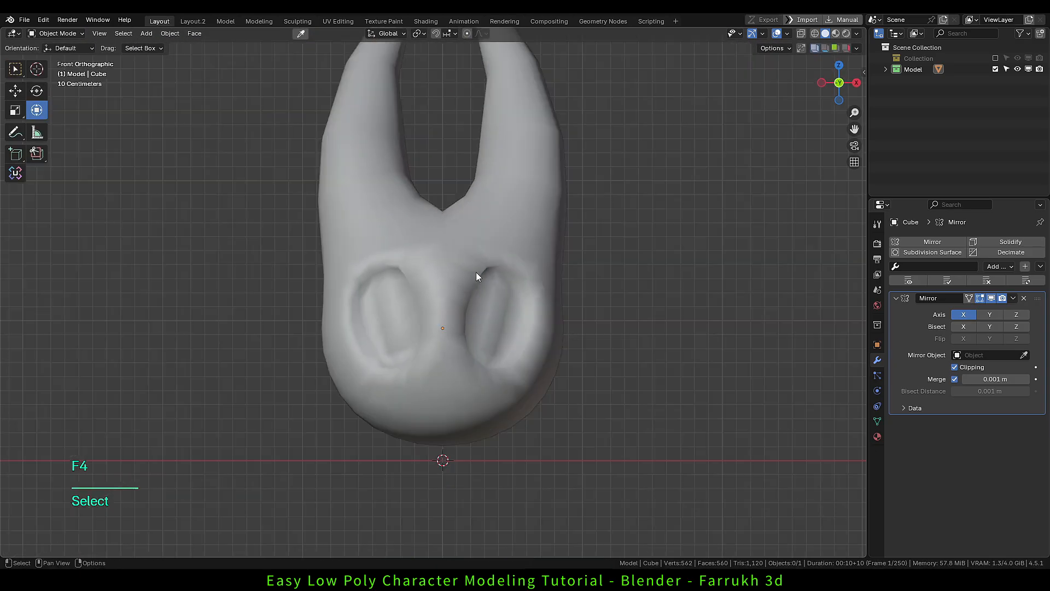
pyautogui.click(476, 271)
pyautogui.moveTo(605, 289); pyautogui.dragTo(549, 358, button='middle')
pyautogui.click(605, 296)
pyautogui.press('F4')
pyautogui.scroll(2, 544, 308)
# Select the head object and rename it "Head".
pyautogui.click(543, 307)
pyautogui.scroll(-2, 545, 312)
pyautogui.press('F2')
pyautogui.write('Head')
pyautogui.press('Return')
# Raise the head along the Z axis well above the floor grid to make room for a body, then deselect it.
pyautogui.scroll(-2, 578, 347)
pyautogui.moveTo(464, 287); pyautogui.dragTo(465, 155)
pyautogui.scroll(-2, 494, 321)
pyautogui.moveTo(495, 327); pyautogui.dragTo(479, 361, button='middle')
pyautogui.moveTo(458, 219); pyautogui.dragTo(457, 199)
pyautogui.click(489, 405)
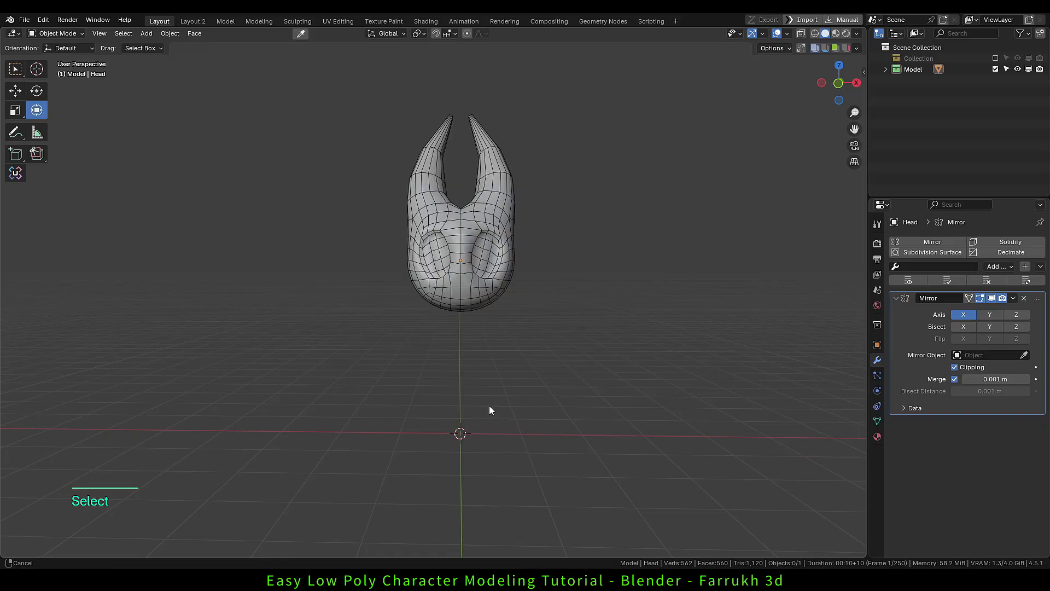
pyautogui.moveTo(489, 406); pyautogui.dragTo(491, 379, button='middle')
# Add a cylinder mesh with 24 vertices at the world origin.
pyautogui.hotkey('shift', 'a')
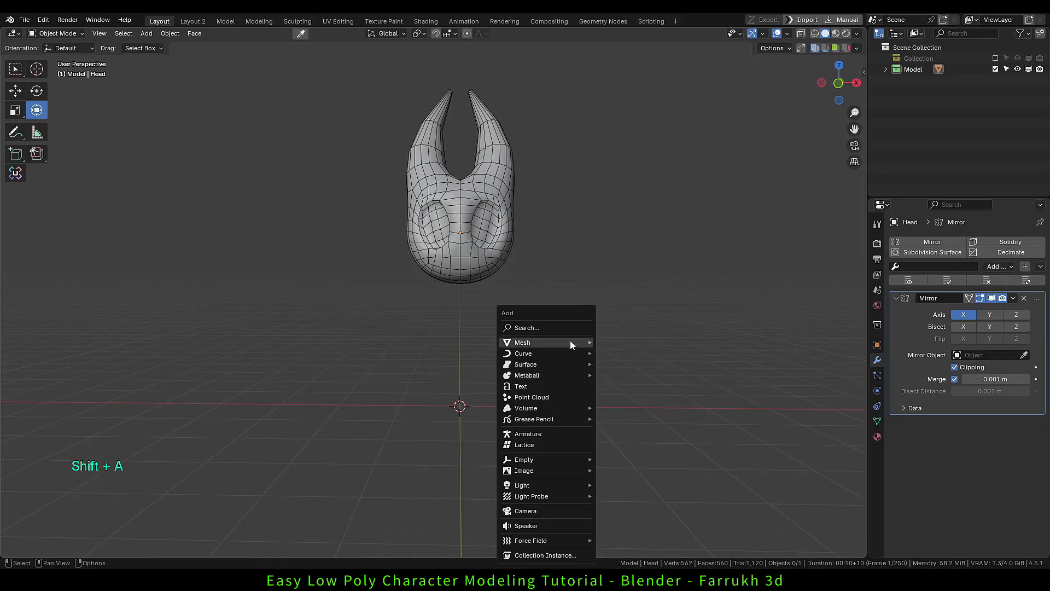
pyautogui.moveTo(570, 340)
pyautogui.click(649, 178)
pyautogui.press('F9')
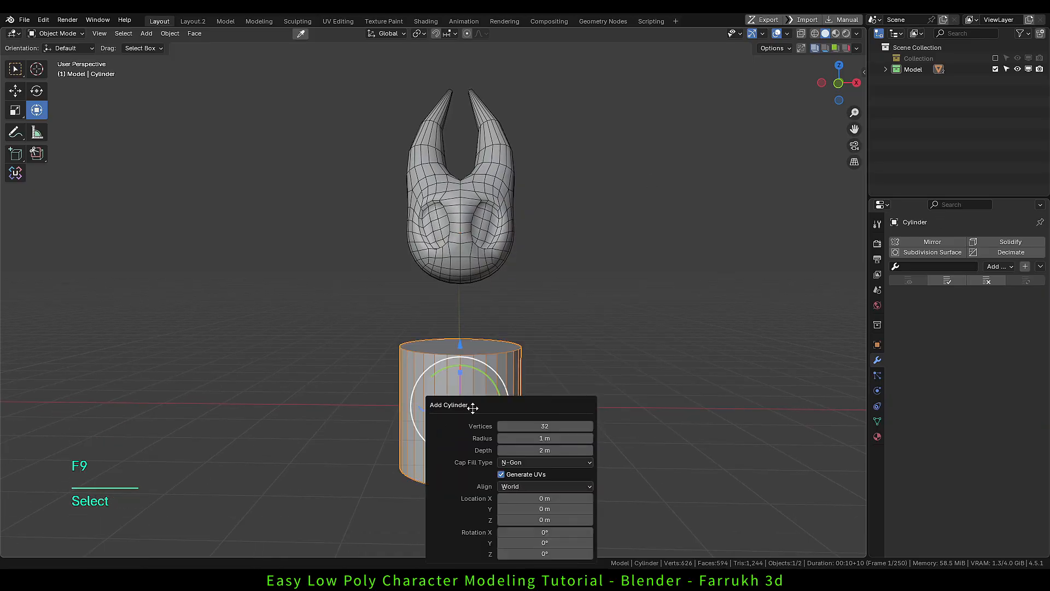
pyautogui.moveTo(472, 406); pyautogui.dragTo(601, 335)
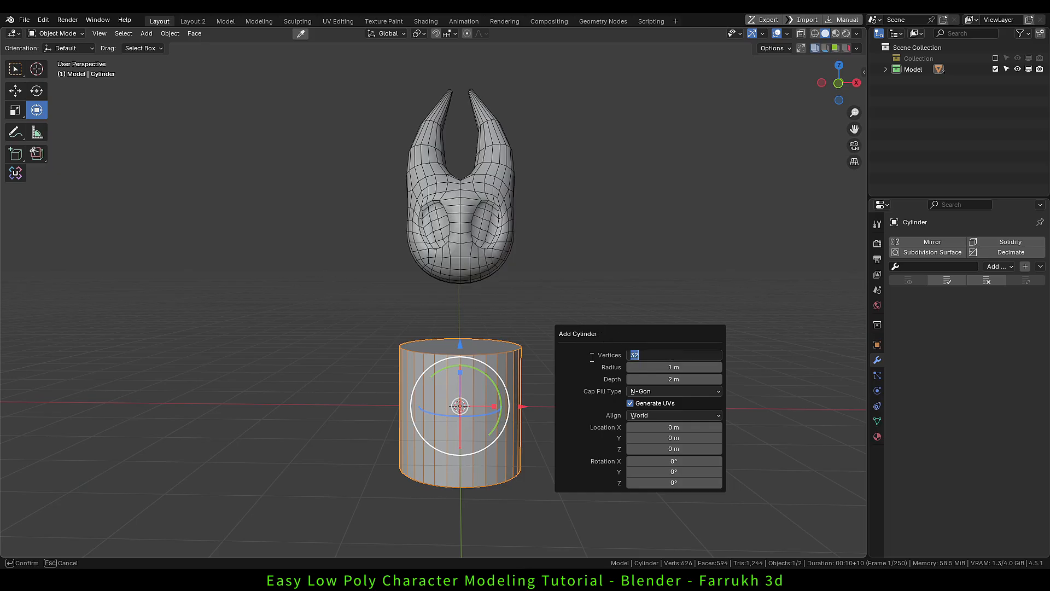
pyautogui.press('Return')
# Move the cylinder up along Z until its upper end meets the underside of the head.
pyautogui.press('g')
pyautogui.press('z')
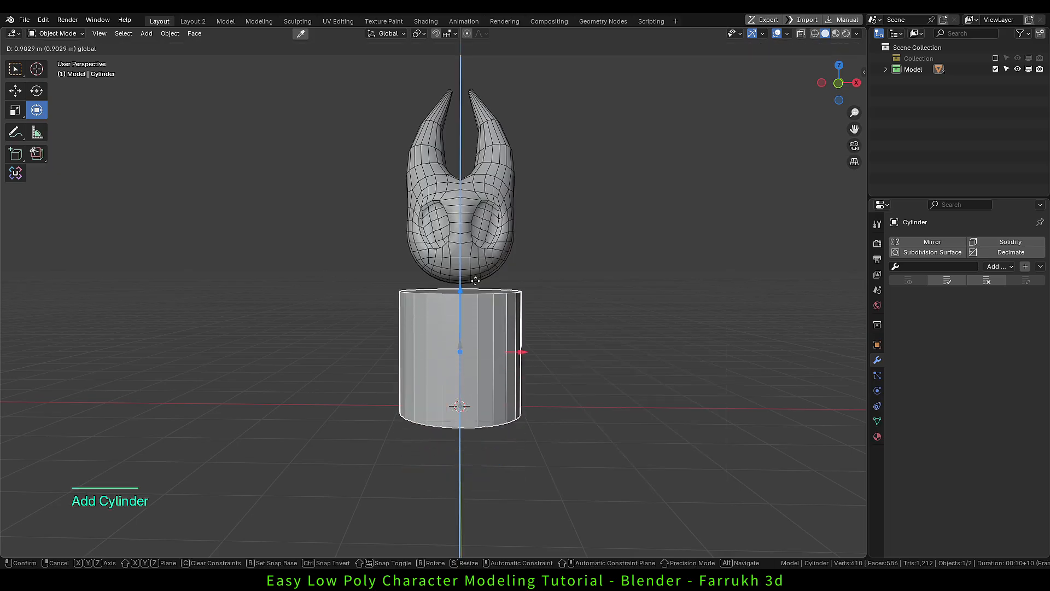
pyautogui.click(478, 266)
pyautogui.scroll(2, 477, 321)
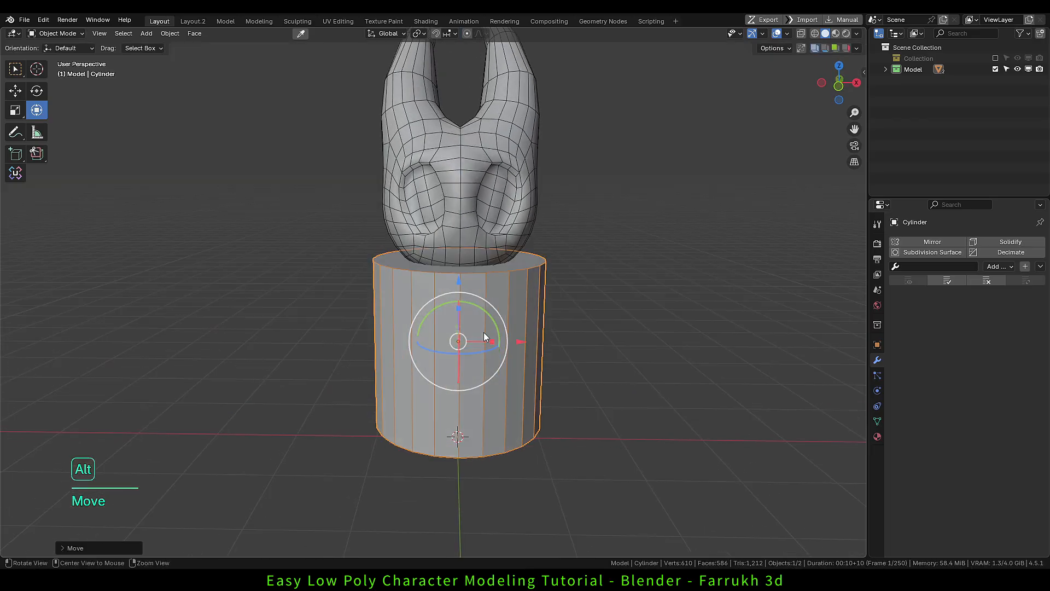
# Delete the cylinder's top and bottom cap faces in Edit Mode.
pyautogui.press('Tab')
pyautogui.click(527, 262)
pyautogui.keyDown('alt'); pyautogui.moveTo(527, 262); pyautogui.dragTo(526, 191); pyautogui.keyUp('alt')
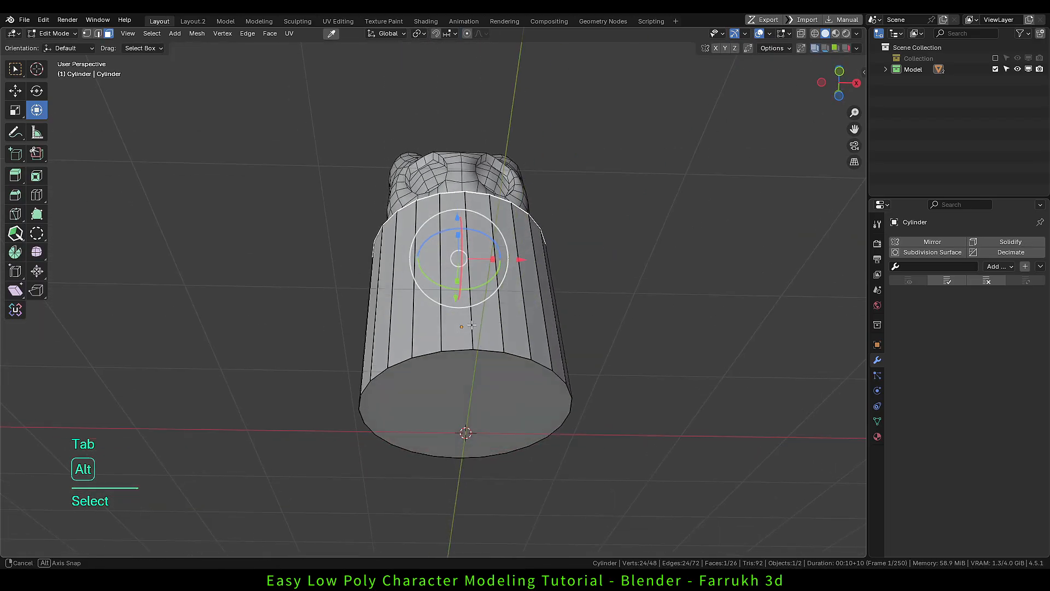
pyautogui.keyDown('shift'); pyautogui.click(466, 389); pyautogui.keyUp('shift')
pyautogui.press('x')
pyautogui.click(541, 352)
pyautogui.keyDown('alt'); pyautogui.moveTo(561, 347); pyautogui.dragTo(555, 437); pyautogui.keyUp('alt')
# Switch to edge selection, scale the cylinder's top edge loop down to neck width and lower it slightly along Z.
pyautogui.press('Tab')
pyautogui.click(523, 304)
pyautogui.press('s')
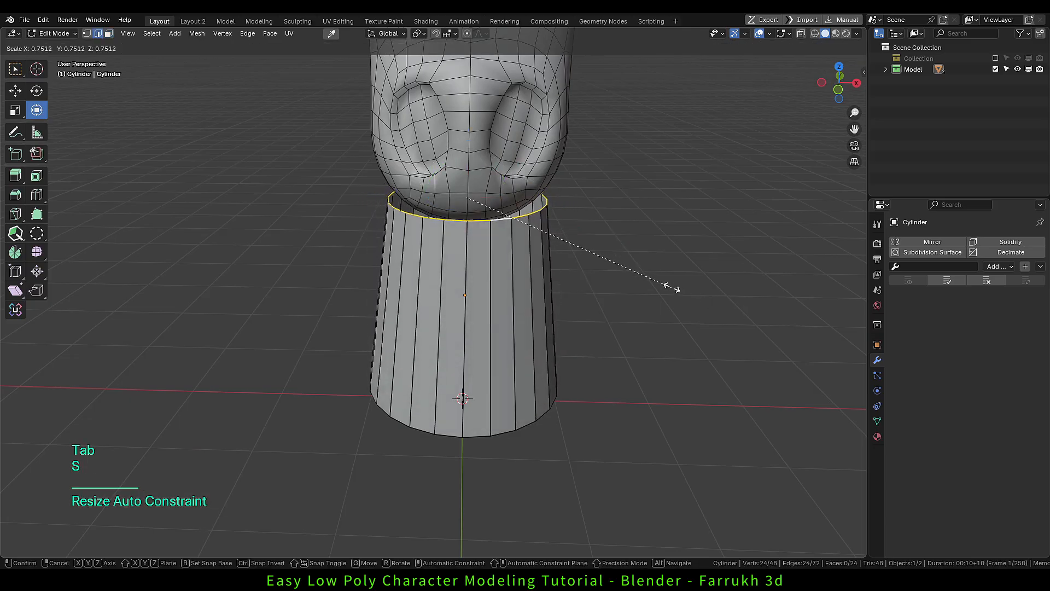
pyautogui.click(645, 273)
pyautogui.moveTo(468, 134); pyautogui.dragTo(467, 149)
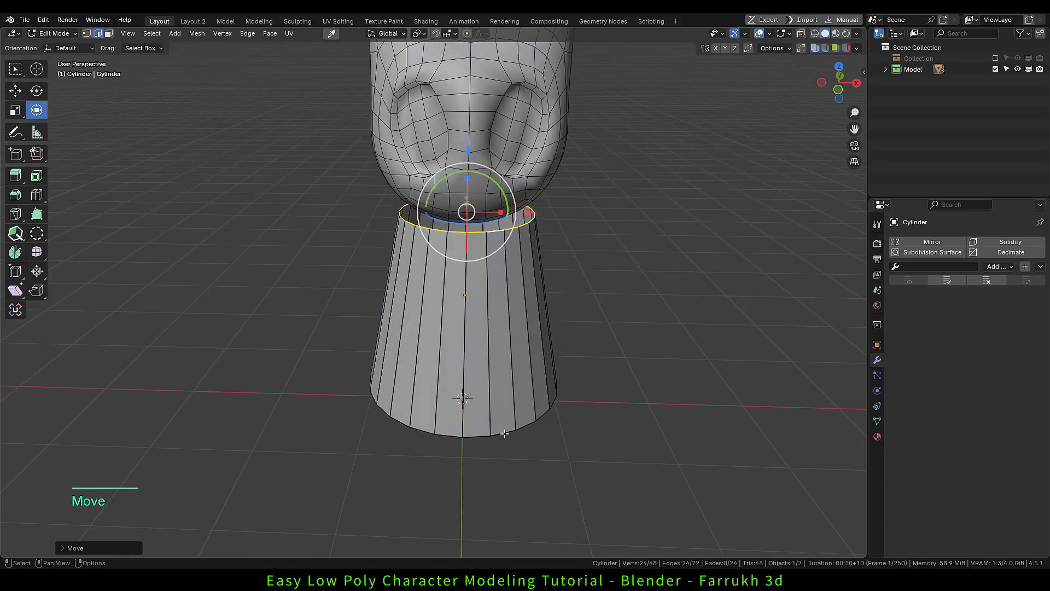
# Scale the cylinder's bottom edge loop up by about 1.8 to flare the body into a cone.
pyautogui.keyDown('alt'); pyautogui.click(523, 428); pyautogui.keyUp('alt')
pyautogui.press('s')
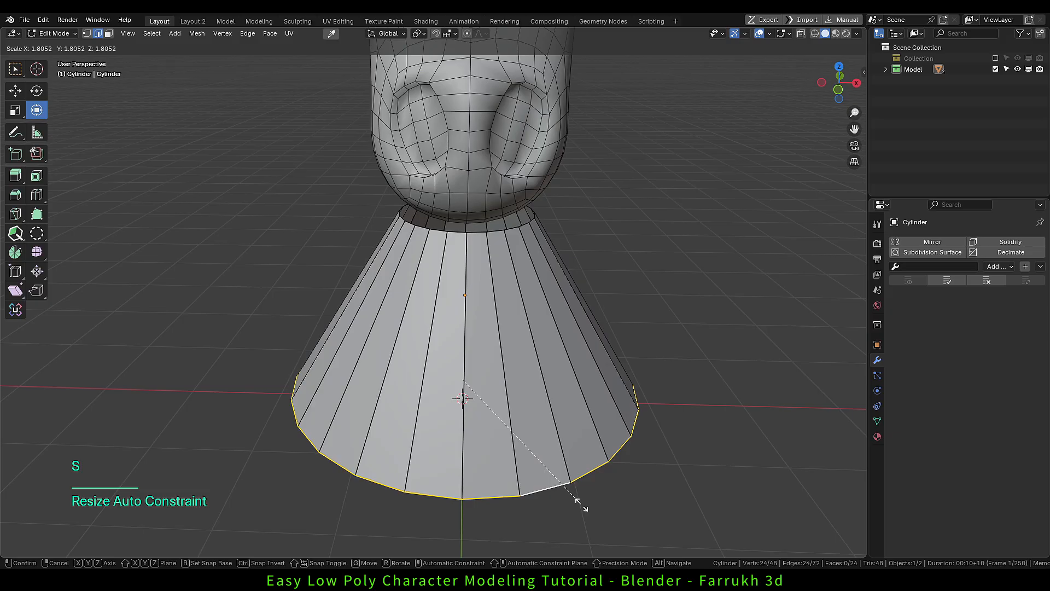
pyautogui.click(581, 499)
# Lower the body's top edge loop a little below the chin and scale it slightly wider.
pyautogui.keyDown('alt'); pyautogui.click(473, 231); pyautogui.keyUp('alt')
pyautogui.moveTo(469, 152); pyautogui.dragTo(468, 168)
pyautogui.moveTo(502, 262); pyautogui.dragTo(491, 338, button='middle')
pyautogui.keyDown('alt'); pyautogui.moveTo(491, 337); pyautogui.dragTo(494, 315, button='middle'); pyautogui.keyUp('alt')
pyautogui.press('s')
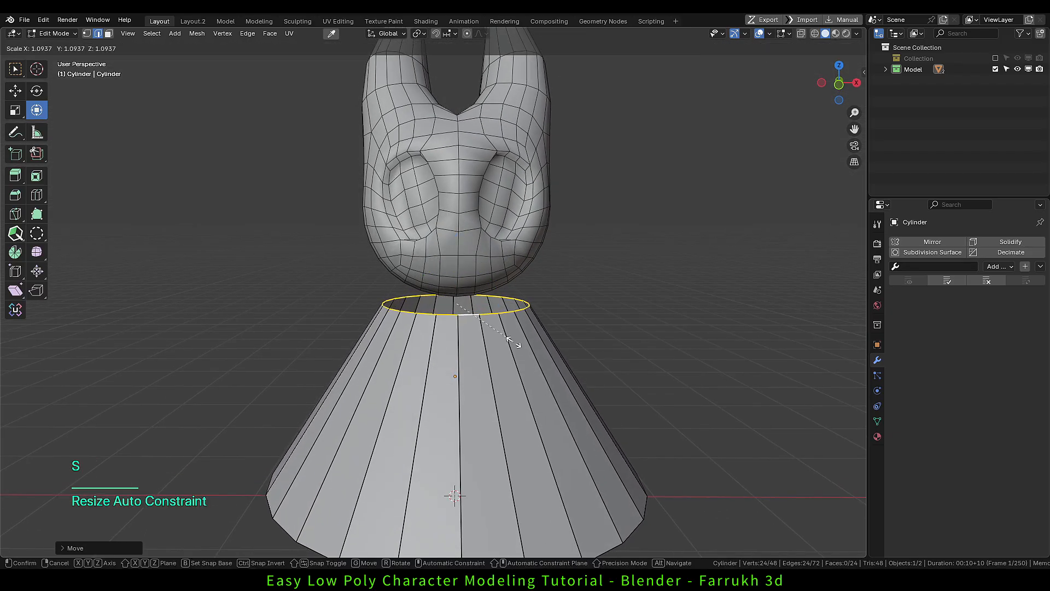
pyautogui.click(500, 306)
pyautogui.scroll(2, 500, 305)
pyautogui.scroll(-1, 501, 305)
# Extrude the body's top edge loop about 0.2 m up along Z, scale it outwards into a flared collar and adjust its height.
pyautogui.press('e')
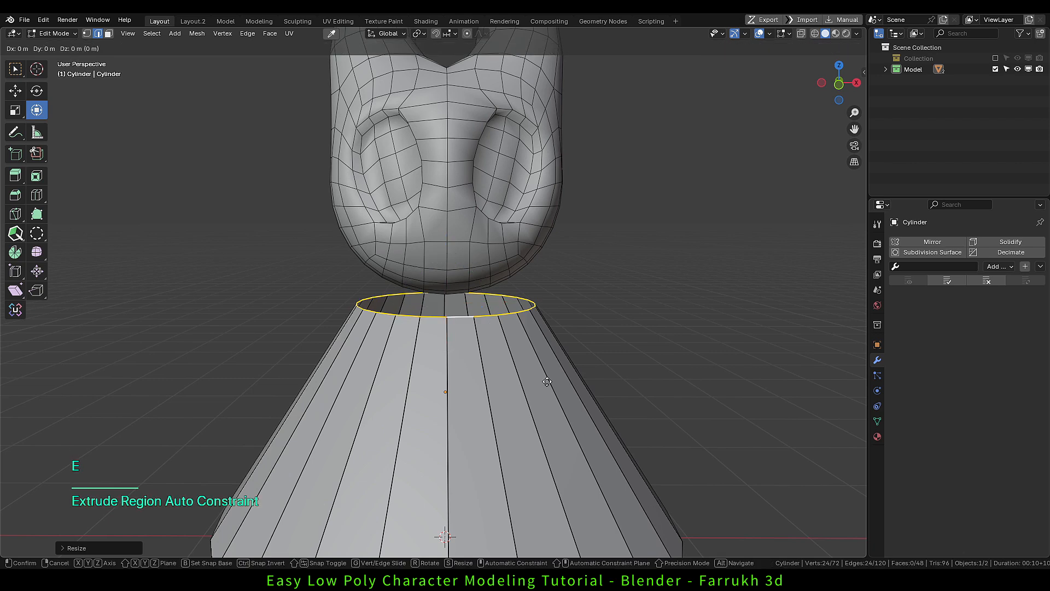
pyautogui.press('z')
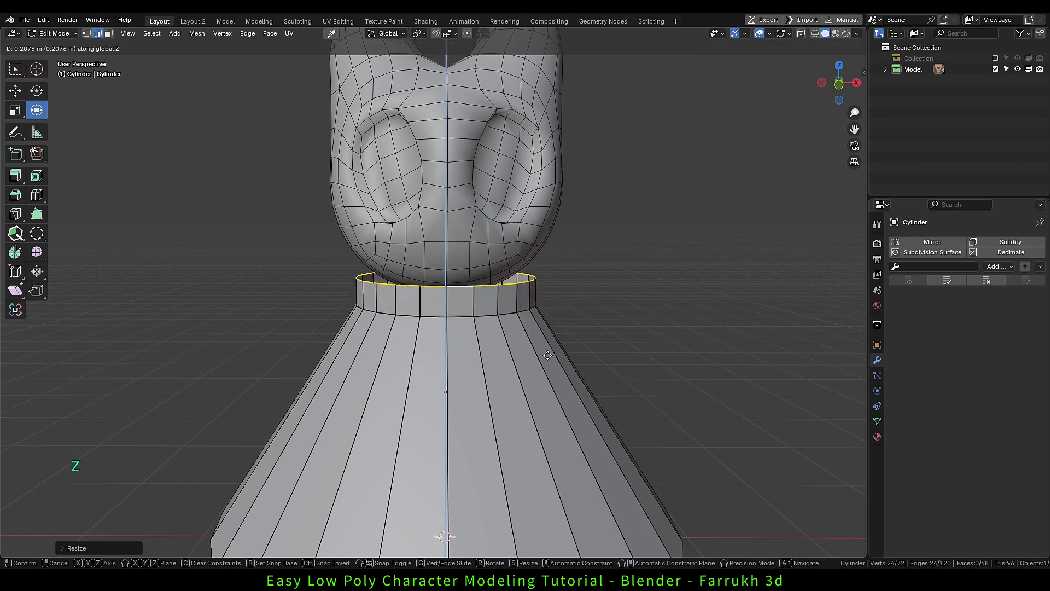
pyautogui.click(547, 355)
pyautogui.press('s')
pyautogui.click(594, 390)
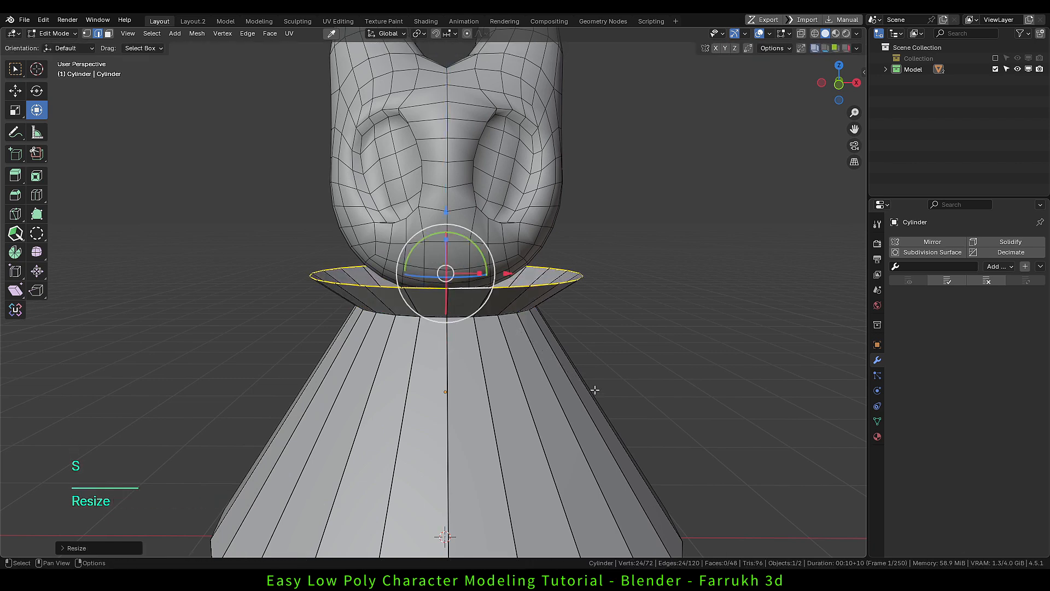
pyautogui.keyDown('alt'); pyautogui.moveTo(446, 211); pyautogui.dragTo(527, 302); pyautogui.keyUp('alt')
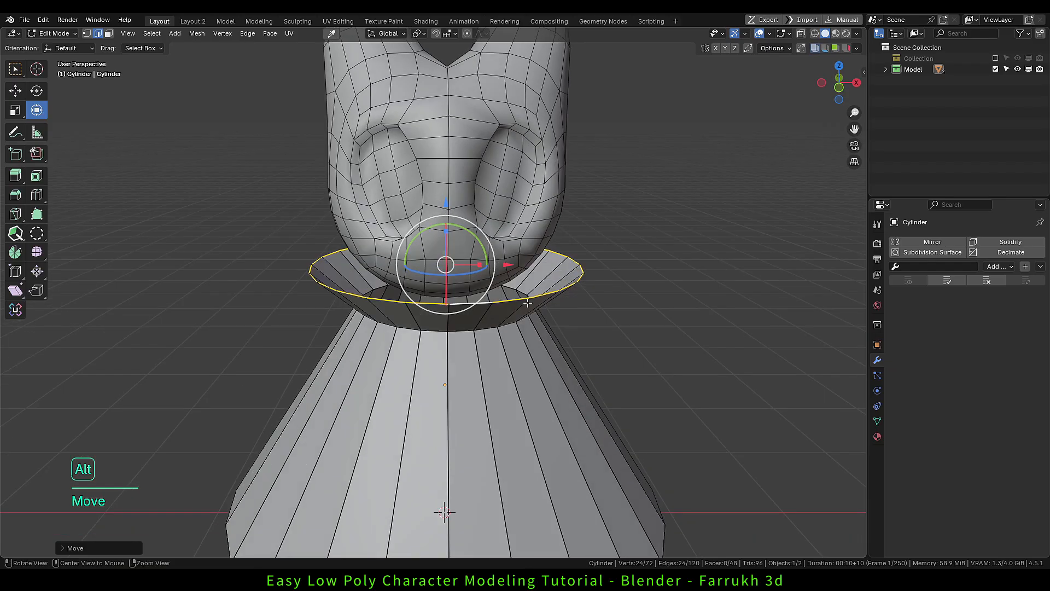
# Extrude the collar's rim loop along Z, scale it inwards and lower it inside the collar to form an inner surface.
pyautogui.press('e')
pyautogui.press('z')
pyautogui.click(596, 317)
pyautogui.press('s')
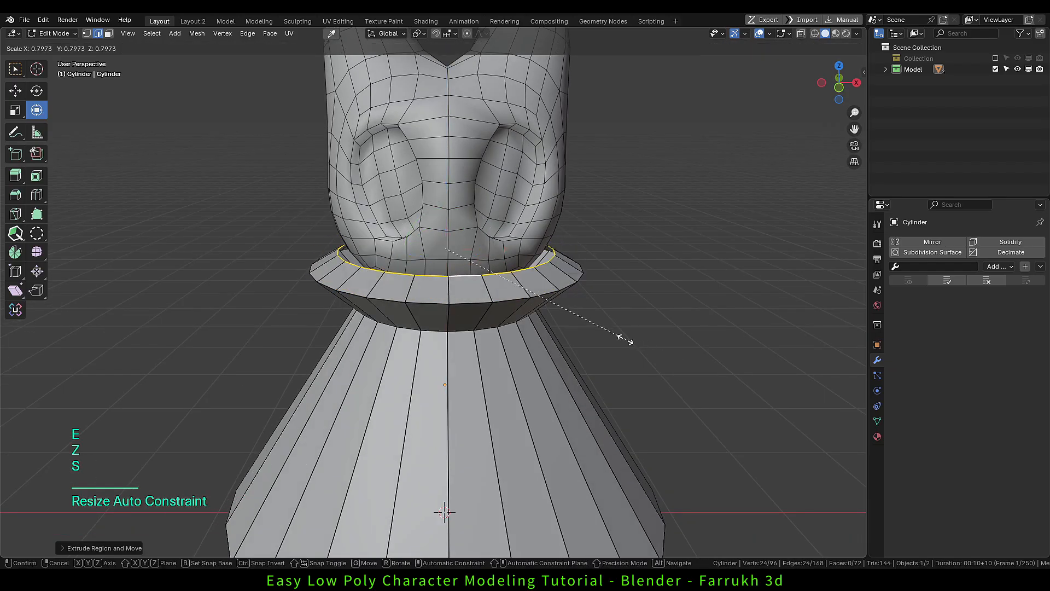
pyautogui.click(567, 319)
pyautogui.moveTo(448, 191); pyautogui.dragTo(448, 226)
pyautogui.press('s')
pyautogui.click(521, 297)
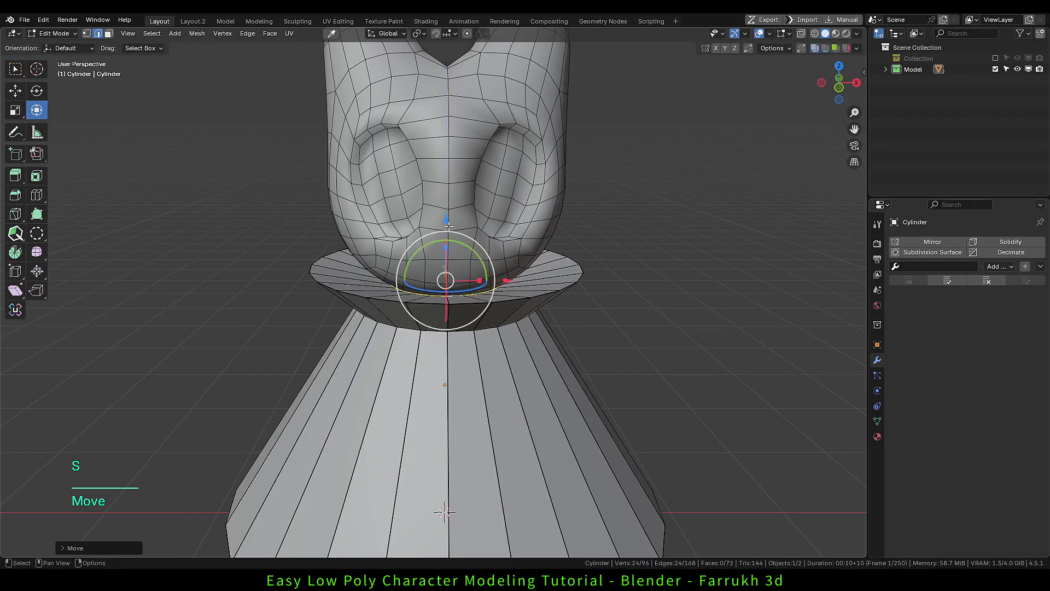
pyautogui.scroll(-4, 448, 226)
pyautogui.press('Tab')
pyautogui.keyDown('alt'); pyautogui.moveTo(534, 317); pyautogui.dragTo(541, 307, button='middle'); pyautogui.keyUp('alt')
pyautogui.click(594, 377)
pyautogui.scroll(1, 559, 377)
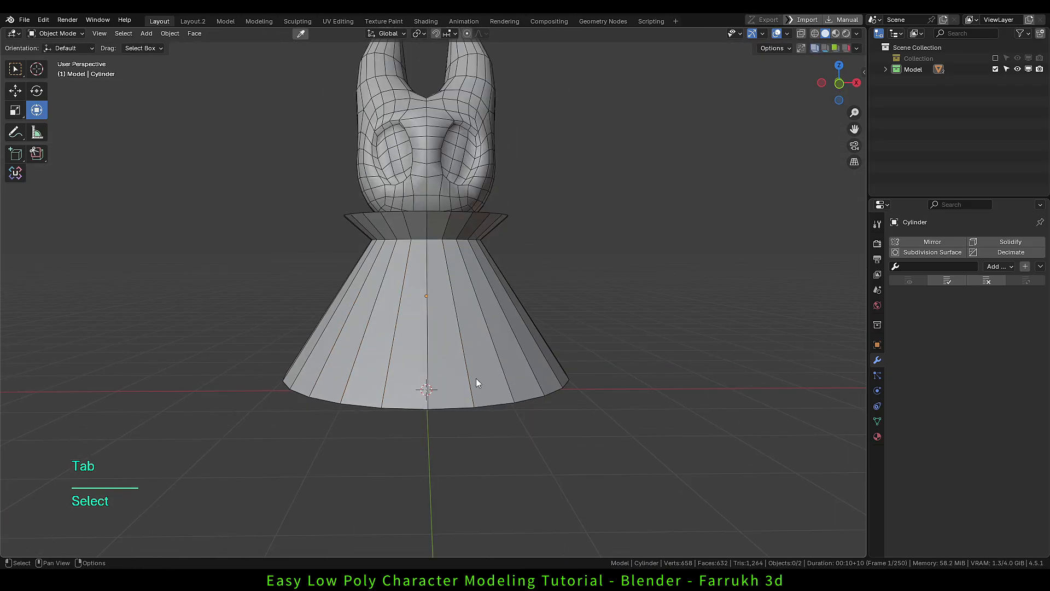
# In the body mesh, select every other vertex around the bottom edge loop.
pyautogui.click(475, 382)
pyautogui.press('Tab')
pyautogui.scroll(2, 481, 436)
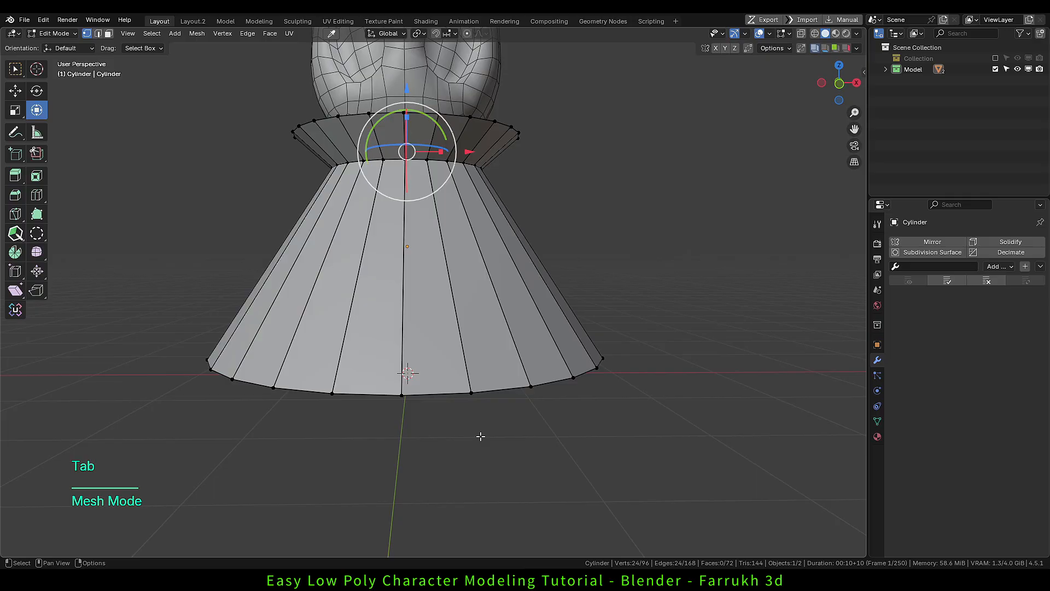
pyautogui.keyDown('alt'); pyautogui.moveTo(480, 445); pyautogui.dragTo(464, 466, button='middle'); pyautogui.keyUp('alt')
pyautogui.click(473, 472)
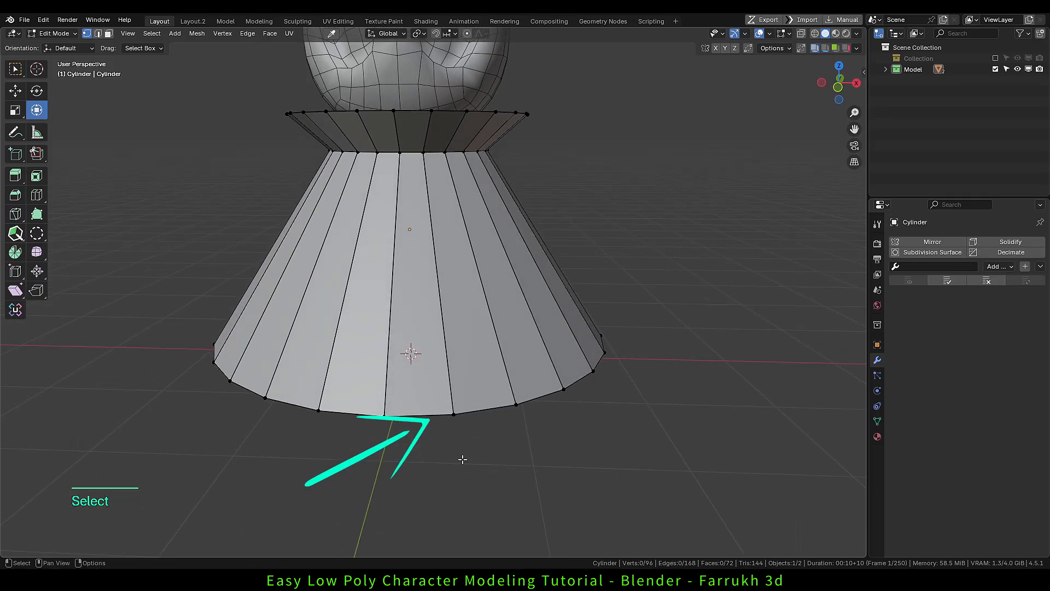
pyautogui.click(454, 416)
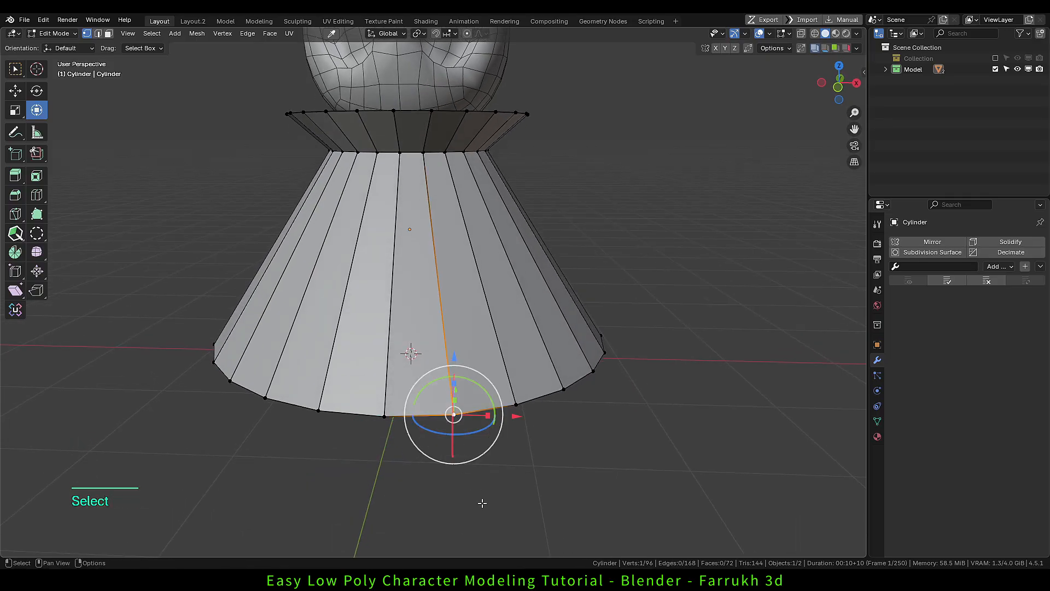
pyautogui.keyDown('shift'); pyautogui.click(564, 391); pyautogui.keyUp('shift')
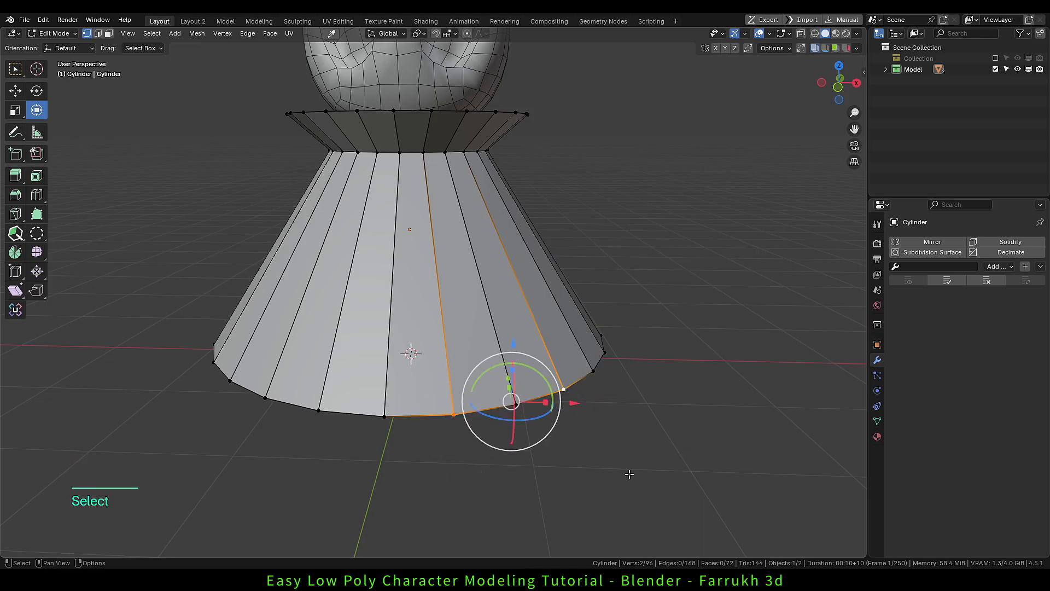
pyautogui.press('shift+ctrl+KP_Add')
pyautogui.press('shift+ctrl+KP_Add')
pyautogui.press('shift+ctrl+KP_Add')
pyautogui.press('shift+ctrl+KP_Add')
pyautogui.press('shift+ctrl+KP_Add')
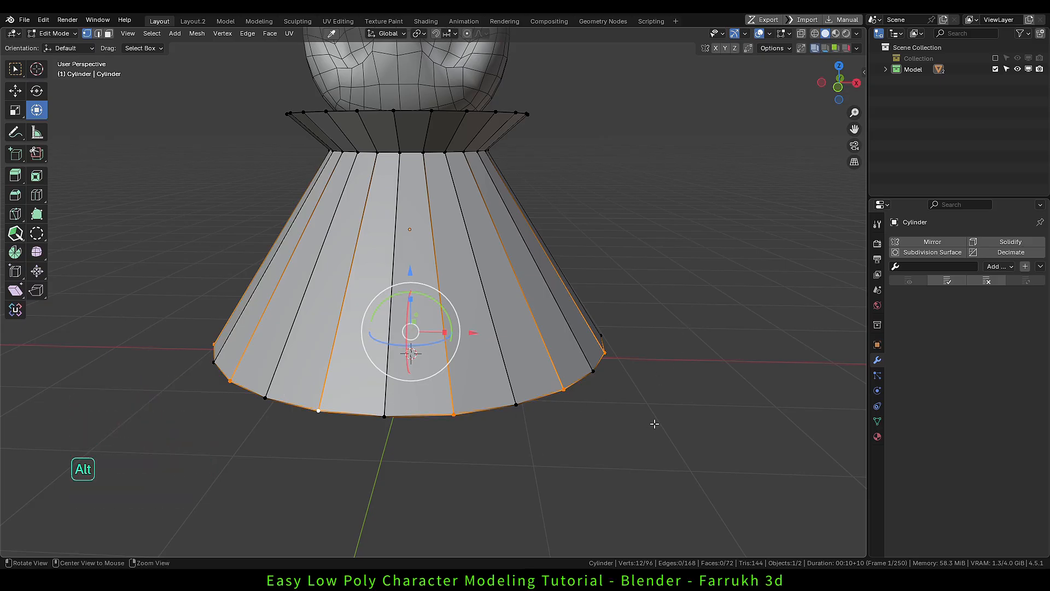
# Push the selected hem vertices outwards with Shrink/Fatten by about 0.6 m to form pleats, then return to Object Mode.
pyautogui.hotkey('alt', 's')
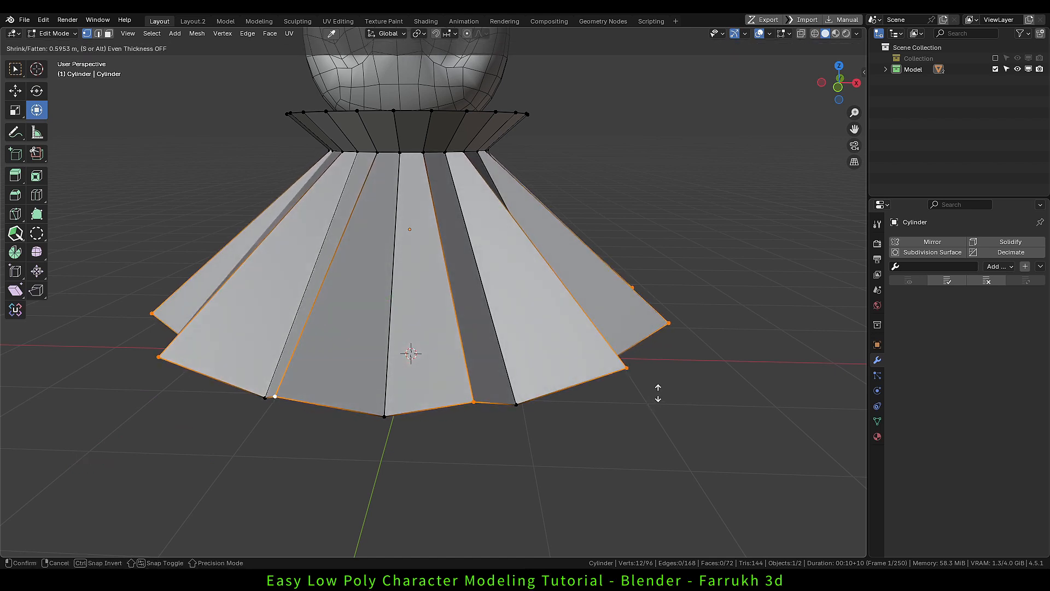
pyautogui.click(660, 394)
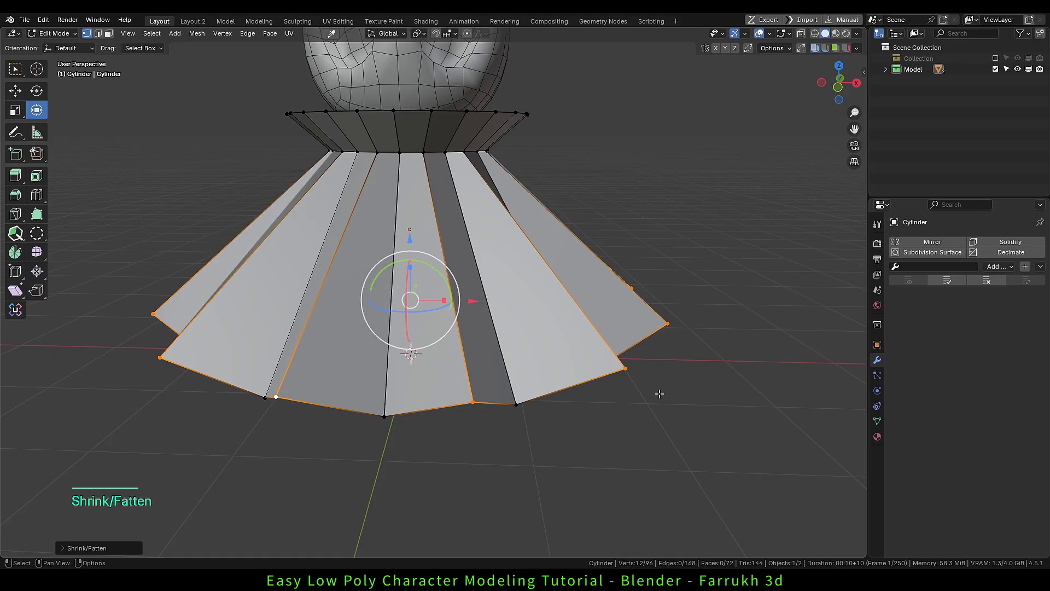
pyautogui.click(661, 334)
pyautogui.click(647, 415)
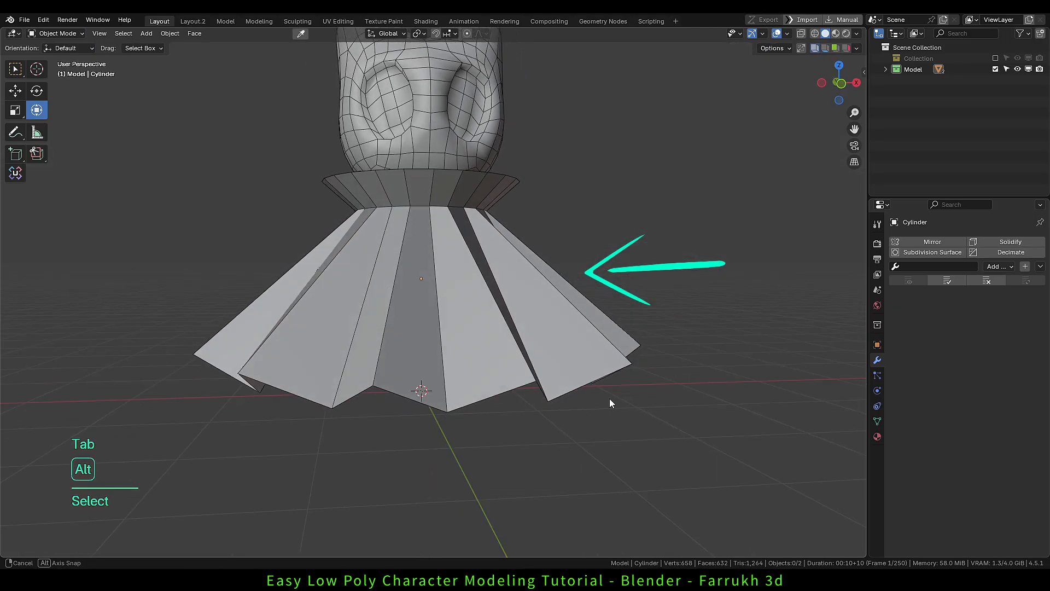
# Add three evenly spaced horizontal loop cuts around the pleated part of the body.
pyautogui.click(547, 341)
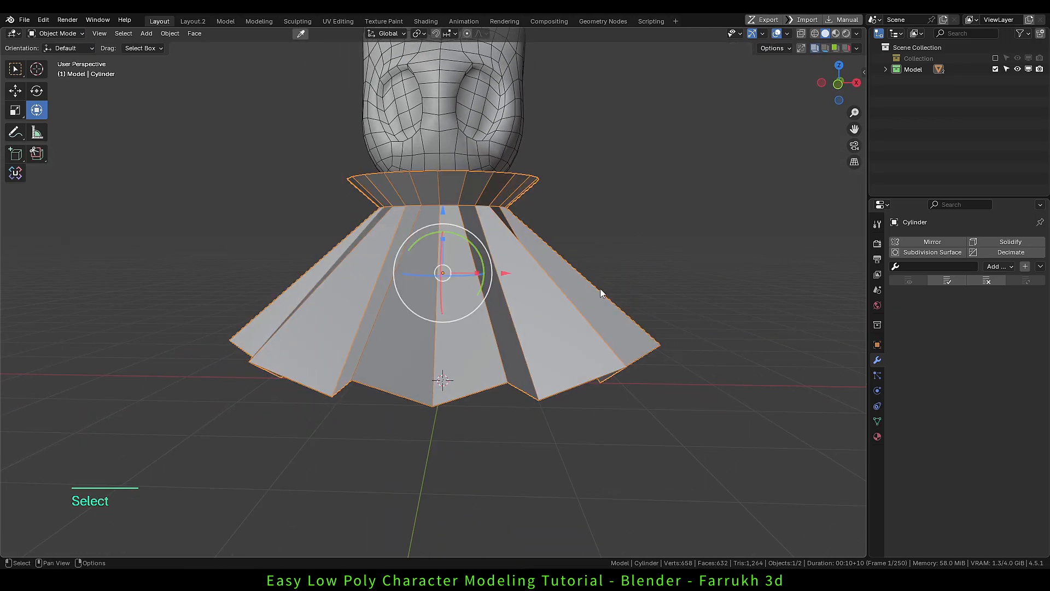
pyautogui.keyDown('shift'); pyautogui.moveTo(599, 288); pyautogui.dragTo(605, 305, button='middle'); pyautogui.keyUp('shift')
pyautogui.press('Tab')
pyautogui.hotkey('ctrl', 'r')
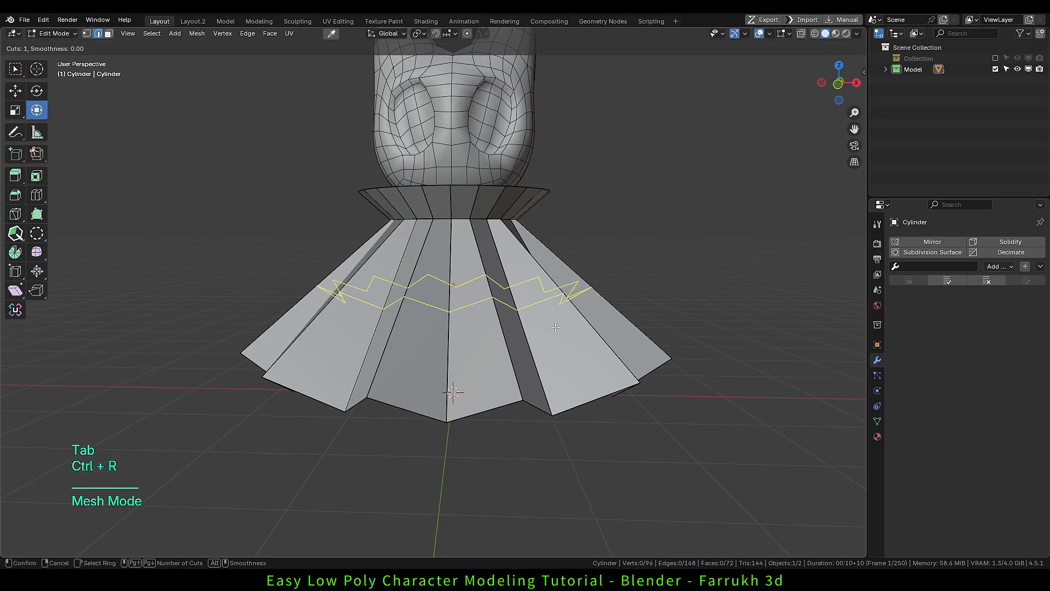
pyautogui.click(555, 327)
pyautogui.rightClick(556, 327)
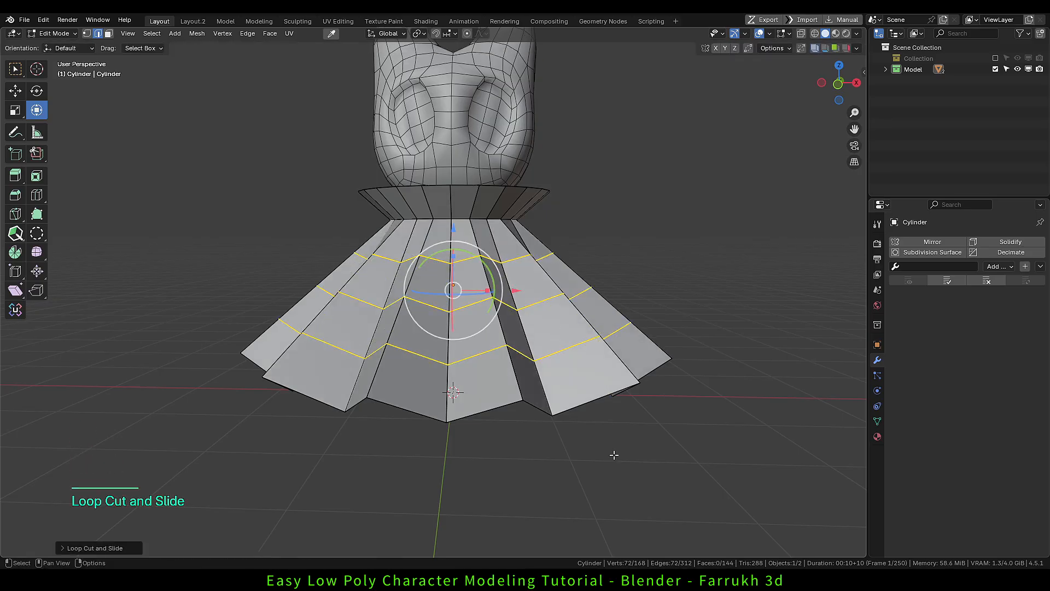
# Scale each of the three new skirt loops slightly inwards to give the pleated body a concave flare.
pyautogui.doubleClick(564, 350)
pyautogui.press('s')
pyautogui.click(663, 397)
pyautogui.doubleClick(541, 301)
pyautogui.press('s')
pyautogui.click(614, 334)
pyautogui.doubleClick(516, 258)
pyautogui.press('s')
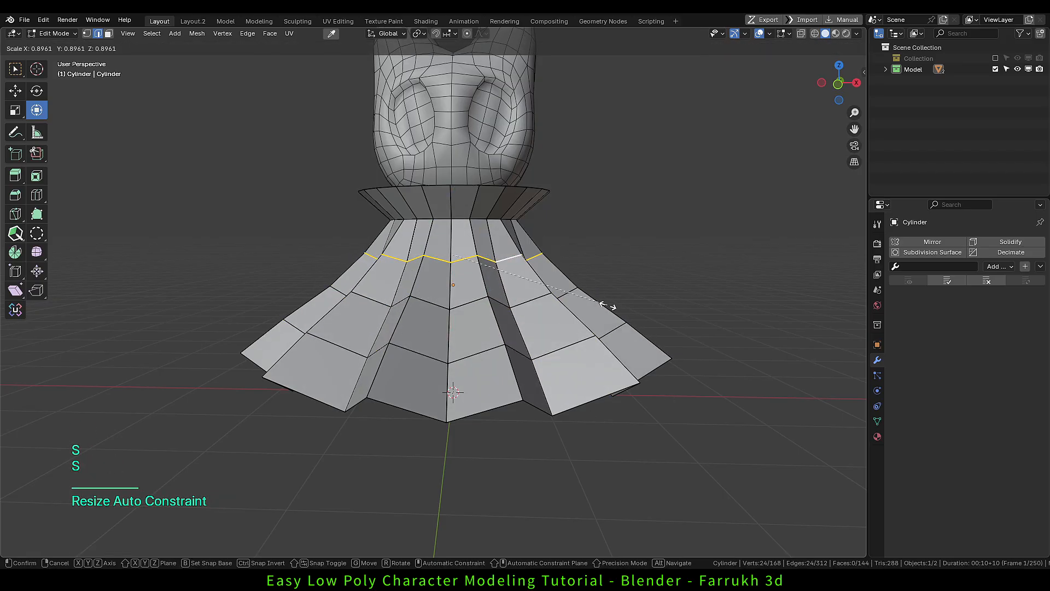
pyautogui.click(608, 305)
pyautogui.doubleClick(568, 345)
pyautogui.press('s')
pyautogui.click(606, 322)
# Bevel the collar's outer rim edge loop by about 0.21 m with one segment.
pyautogui.keyDown('alt'); pyautogui.moveTo(598, 253); pyautogui.dragTo(597, 265); pyautogui.keyUp('alt')
pyautogui.scroll(4, 508, 235)
pyautogui.keyDown('alt'); pyautogui.moveTo(513, 230); pyautogui.dragTo(509, 253); pyautogui.keyUp('alt')
pyautogui.doubleClick(509, 248)
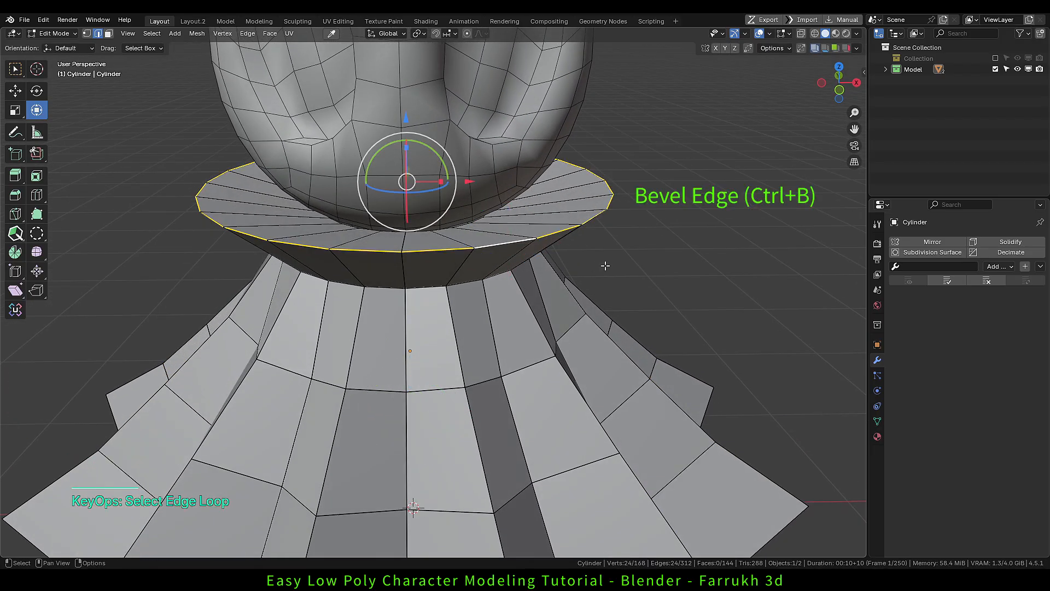
pyautogui.hotkey('ctrl', 'b')
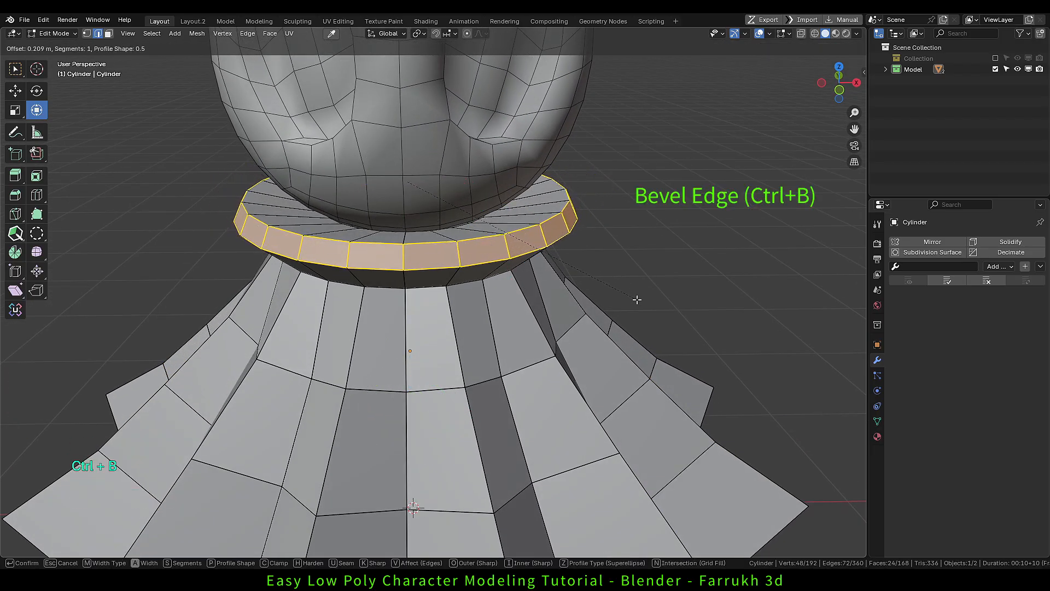
pyautogui.click(637, 300)
pyautogui.scroll(-5, 635, 301)
pyautogui.keyDown('alt'); pyautogui.moveTo(629, 322); pyautogui.dragTo(623, 301); pyautogui.keyUp('alt')
pyautogui.click(618, 306)
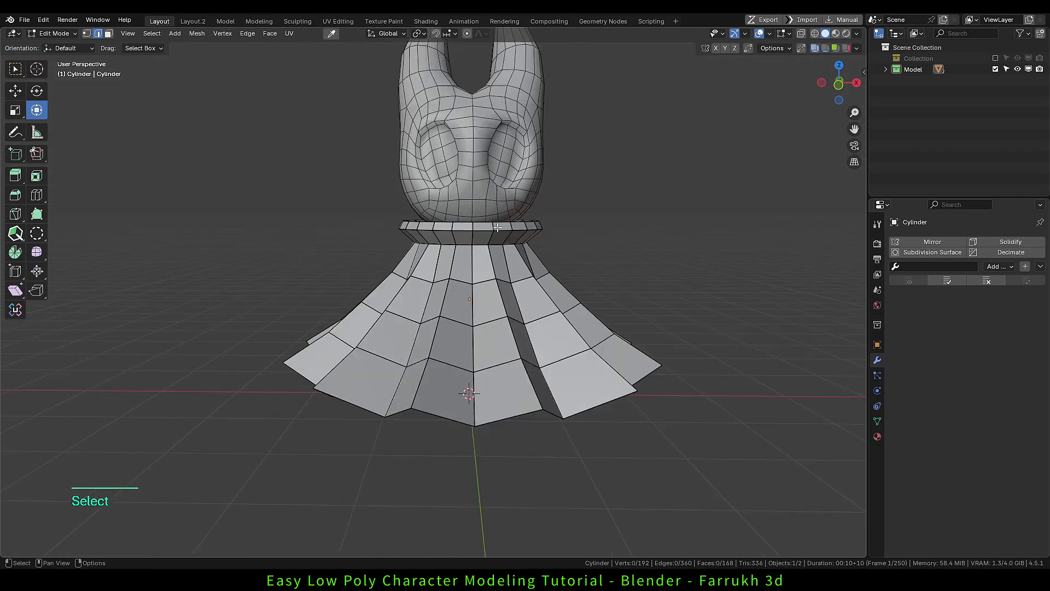
# Extrude the skirt's bottom edge loop along Z and scale the new loop inwards to give the hem an underside.
pyautogui.keyDown('alt'); pyautogui.moveTo(464, 429); pyautogui.dragTo(508, 296); pyautogui.keyUp('alt')
pyautogui.keyDown('alt'); pyautogui.click(514, 292); pyautogui.keyUp('alt')
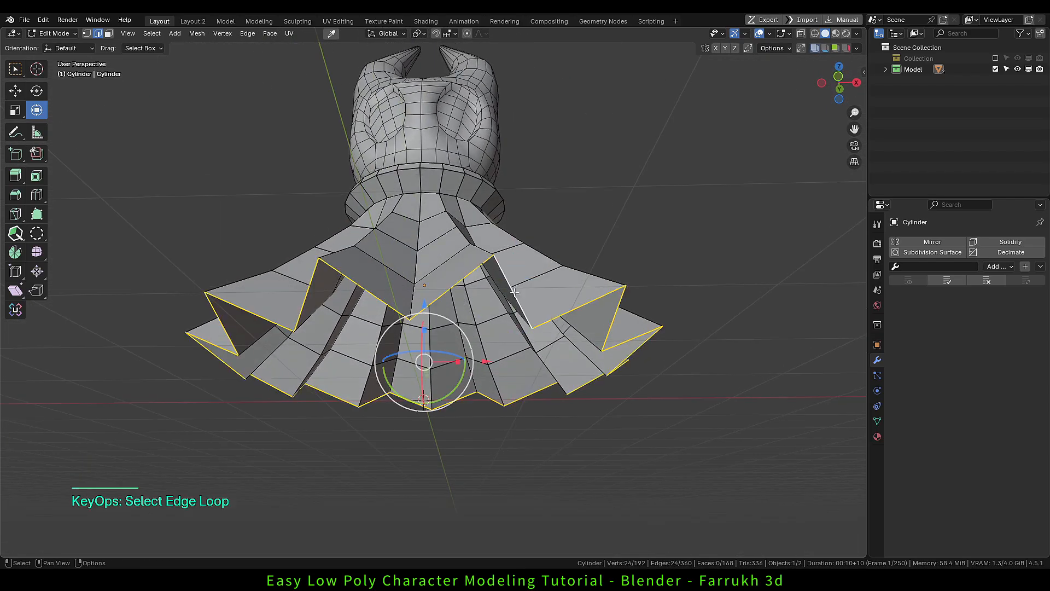
pyautogui.press('e')
pyautogui.press('z')
pyautogui.click(565, 431)
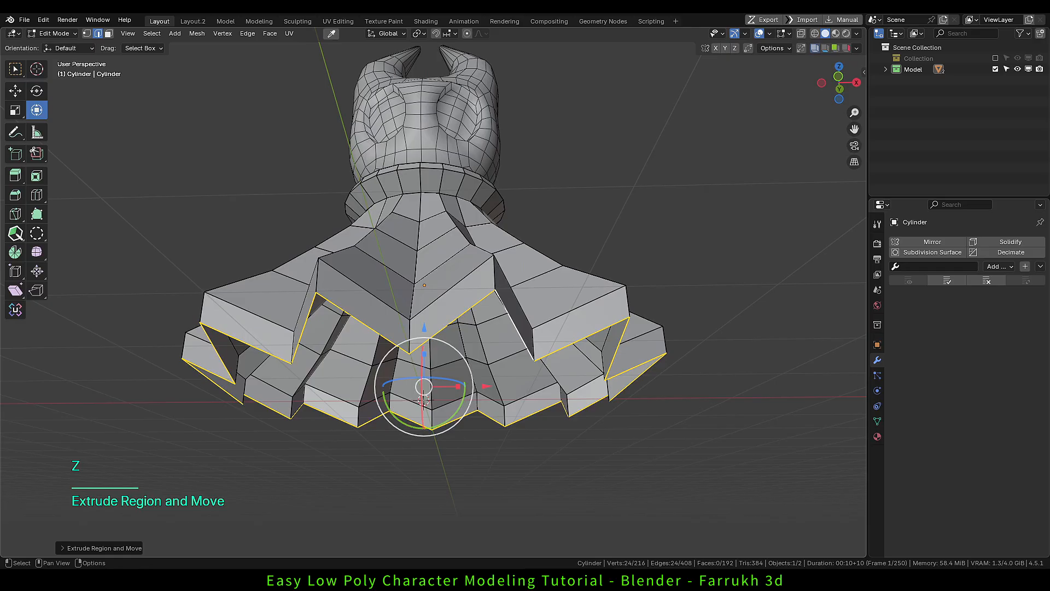
pyautogui.press('s')
pyautogui.click(600, 453)
# Extrude the hem's inner loop up along Z inside the skirt, scale it inwards, and hide the wireframe in Object Mode.
pyautogui.press('e')
pyautogui.press('z')
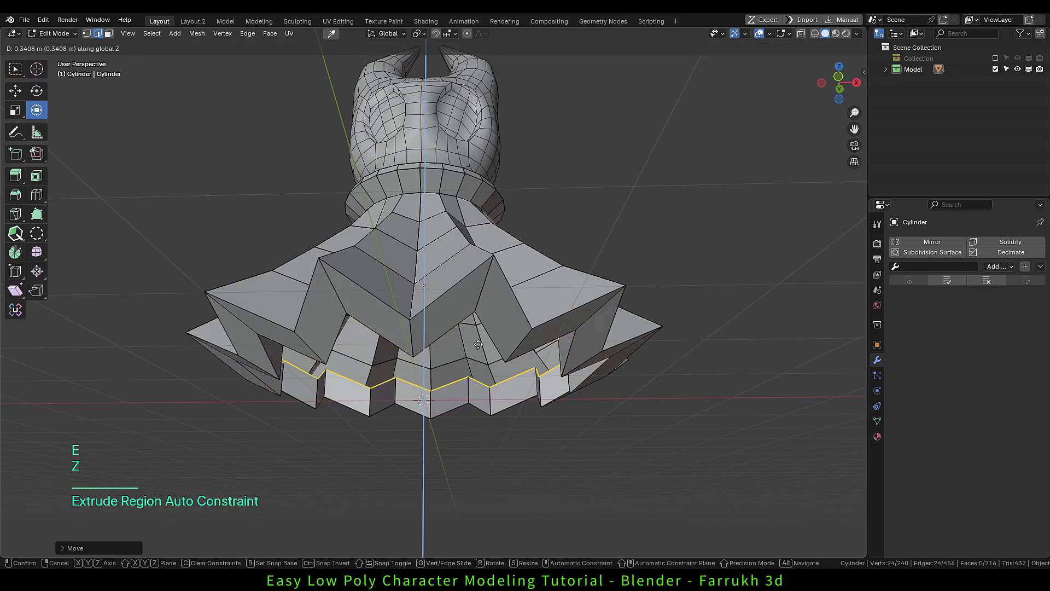
pyautogui.click(702, 404)
pyautogui.press('s')
pyautogui.click(504, 427)
pyautogui.keyDown('alt'); pyautogui.moveTo(504, 427); pyautogui.dragTo(505, 454); pyautogui.keyUp('alt')
pyautogui.press('Tab')
pyautogui.press('F4')
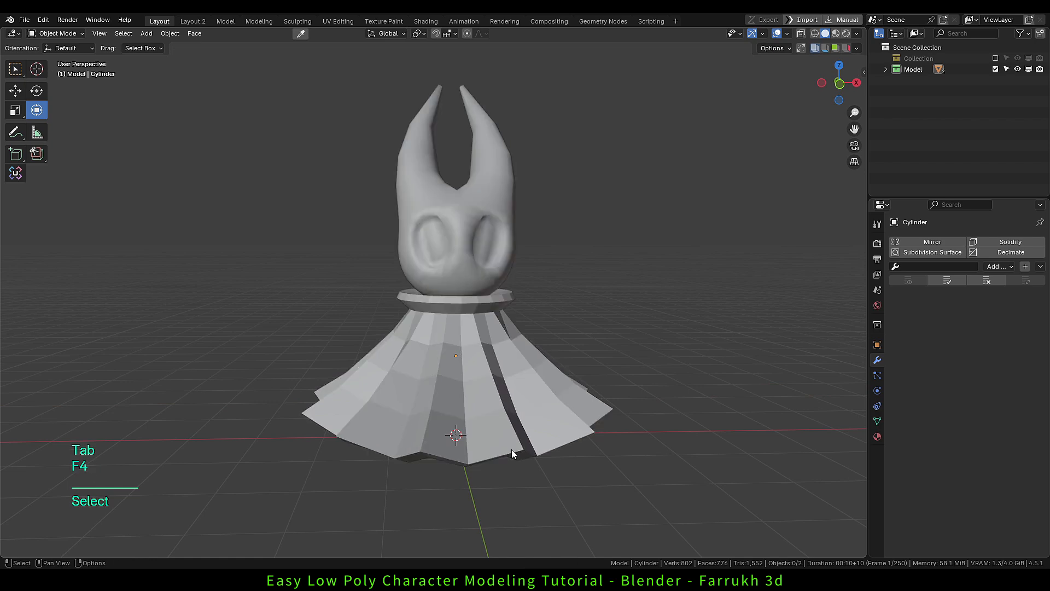
# Apply Shade Smooth to the body and adjust its overall scale.
pyautogui.rightClick(652, 372)
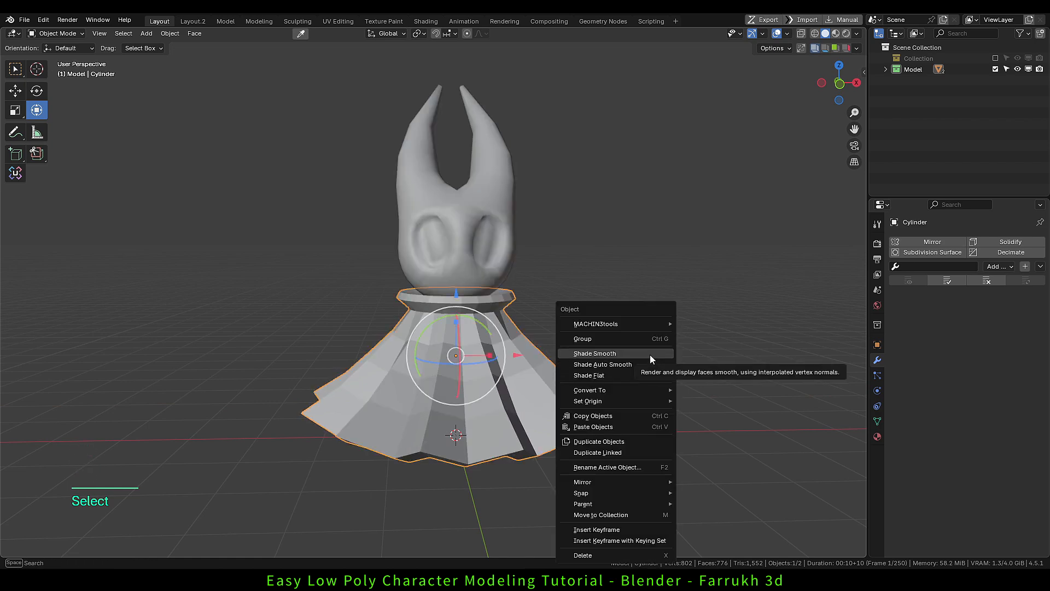
pyautogui.click(649, 354)
pyautogui.press('s')
pyautogui.click(583, 403)
# Scale the head up slightly and nudge its height above the collar.
pyautogui.keyDown('alt'); pyautogui.moveTo(583, 403); pyautogui.dragTo(581, 396); pyautogui.keyUp('alt')
pyautogui.click(494, 263)
pyautogui.press('s')
pyautogui.click(565, 313)
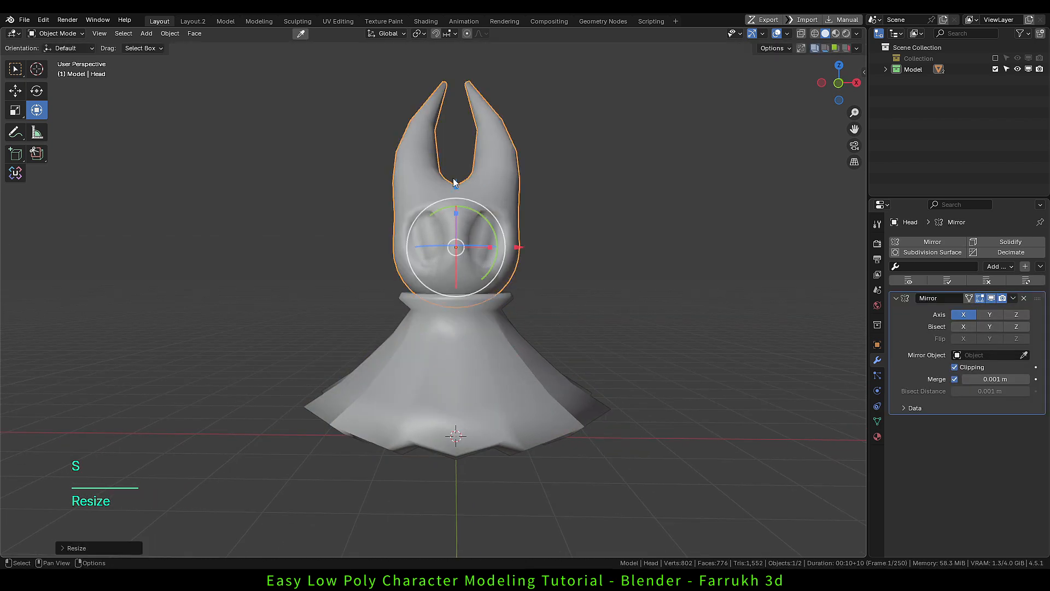
pyautogui.moveTo(456, 182); pyautogui.dragTo(455, 180)
pyautogui.press('s')
pyautogui.click(590, 353)
# Deselect the head, show the wireframe again and enable the Statistics viewport overlay.
pyautogui.scroll(-2, 533, 332)
pyautogui.scroll(2, 532, 332)
pyautogui.keyDown('alt'); pyautogui.moveTo(533, 331); pyautogui.dragTo(502, 285); pyautogui.keyUp('alt')
pyautogui.keyDown('alt'); pyautogui.moveTo(503, 314); pyautogui.dragTo(574, 331); pyautogui.keyUp('alt')
pyautogui.click(569, 334)
pyautogui.scroll(-2, 561, 337)
pyautogui.scroll(3, 524, 363)
pyautogui.press('F4')
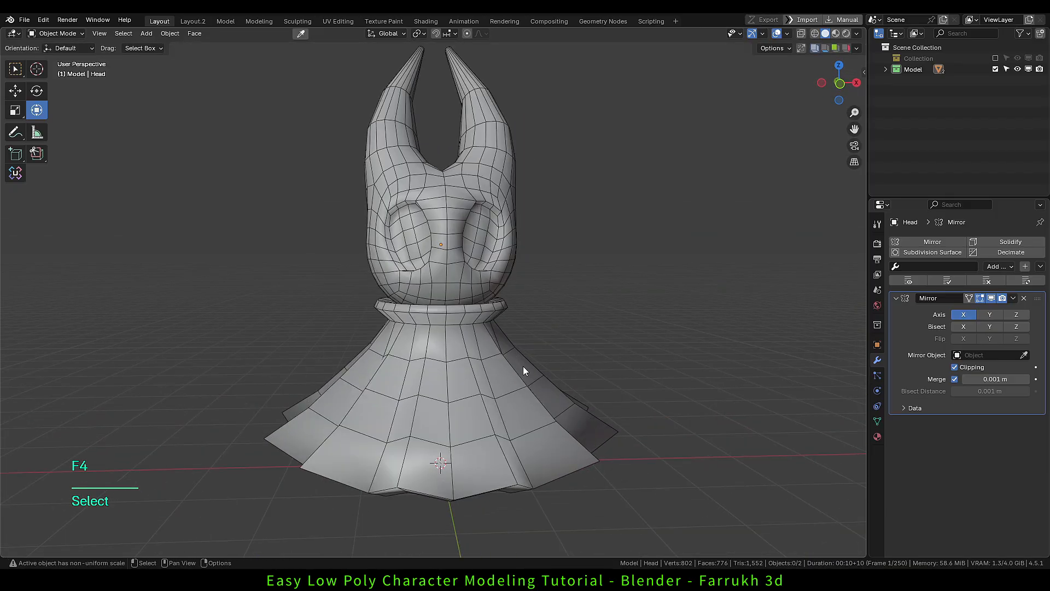
pyautogui.click(787, 34)
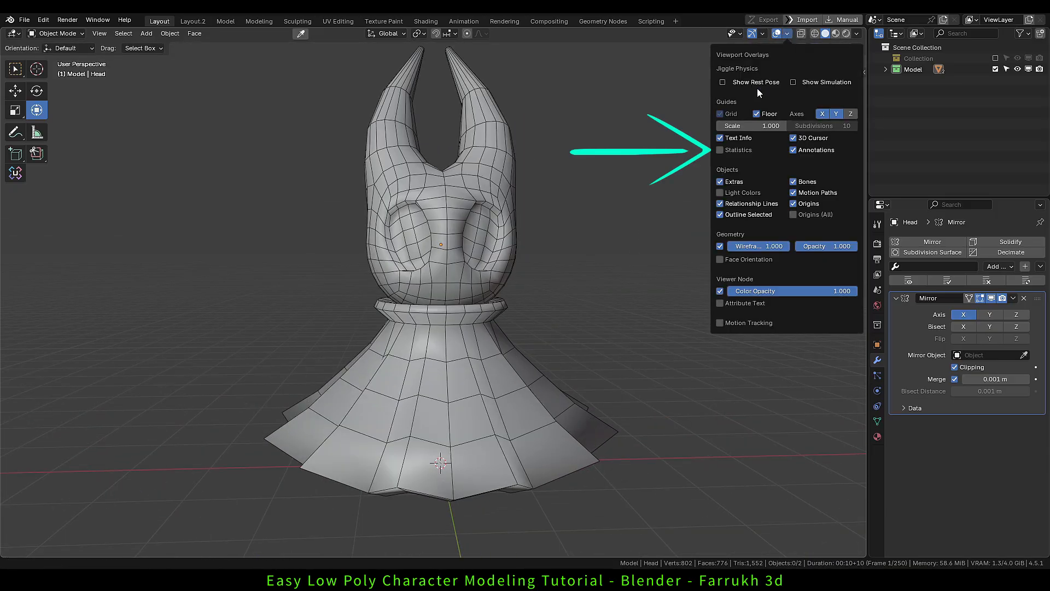
pyautogui.click(720, 151)
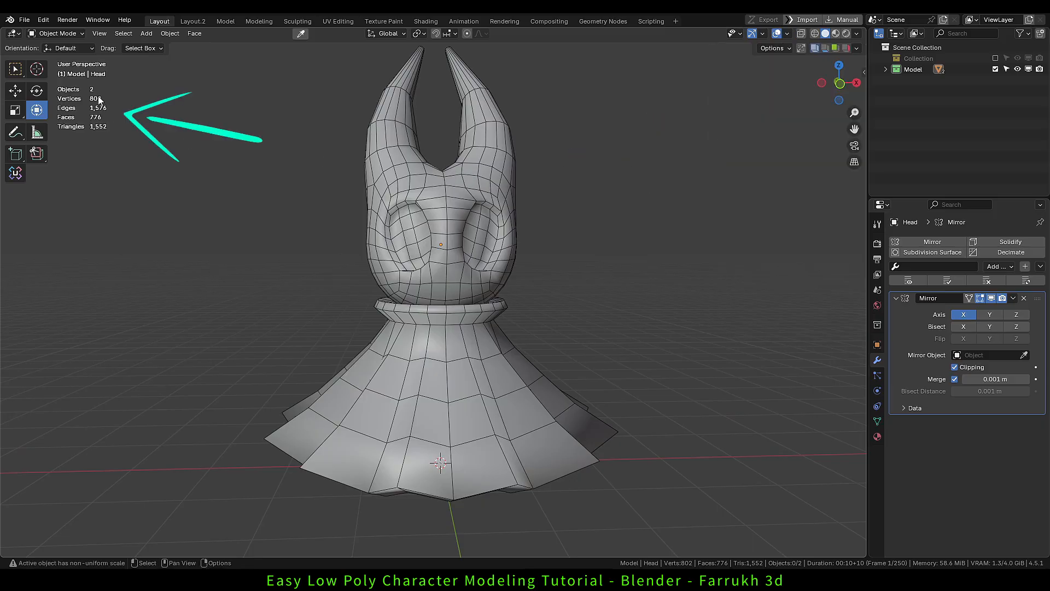
# Select both the head and the body and raise them along Z well above the floor grid.
pyautogui.scroll(-2, 354, 236)
pyautogui.moveTo(245, 141); pyautogui.dragTo(602, 344)
pyautogui.moveTo(414, 211); pyautogui.dragTo(420, 107)
pyautogui.keyDown('alt'); pyautogui.moveTo(518, 372); pyautogui.dragTo(521, 352); pyautogui.keyUp('alt')
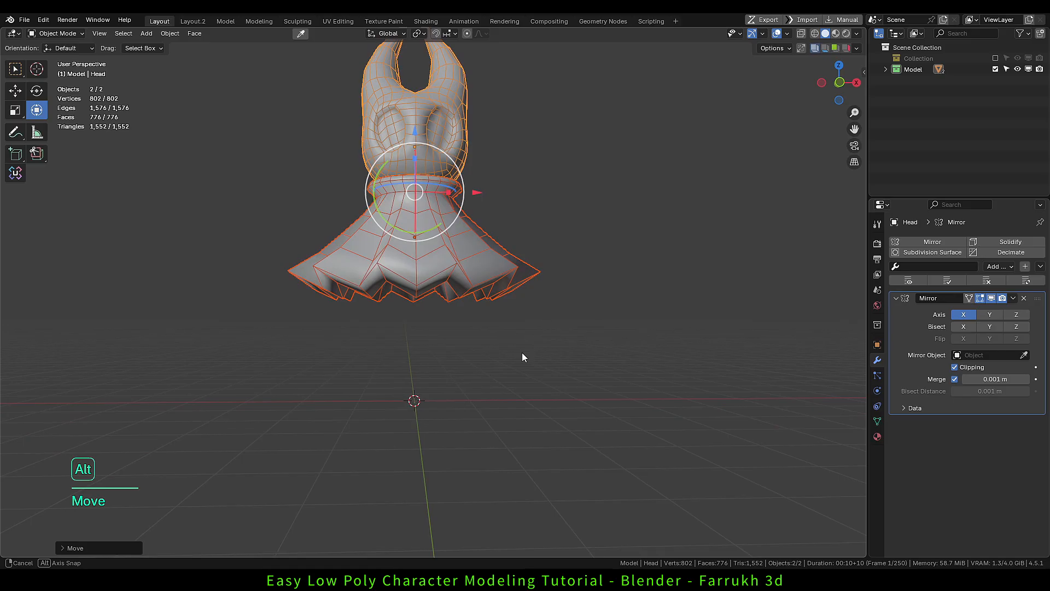
pyautogui.click(442, 353)
pyautogui.keyDown('alt'); pyautogui.moveTo(441, 353); pyautogui.dragTo(562, 383); pyautogui.keyUp('alt')
# Add a UV sphere with 12 segments and 12 rings at the origin and shade it smooth.
pyautogui.hotkey('shift', 'a')
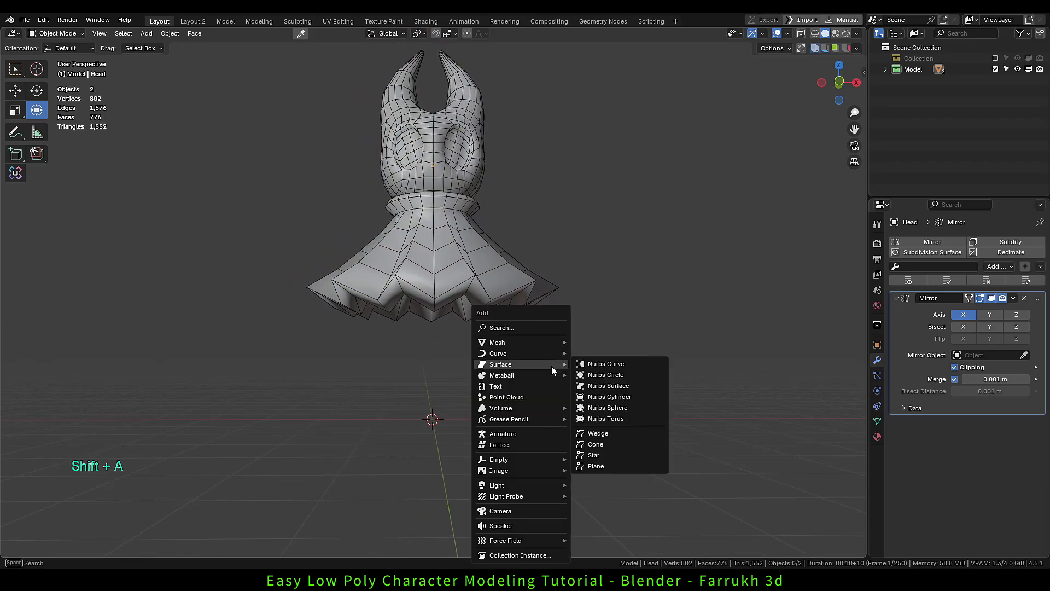
pyautogui.moveTo(511, 344)
pyautogui.click(587, 155)
pyautogui.click(120, 547)
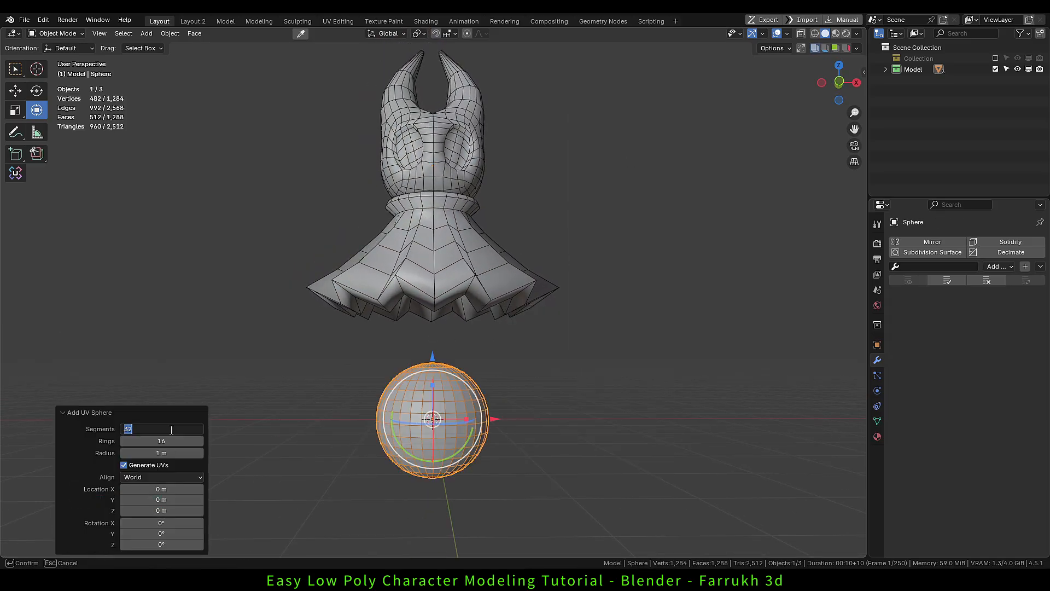
pyautogui.press('Tab')
pyautogui.write('12')
pyautogui.click(511, 441)
pyautogui.click(469, 431)
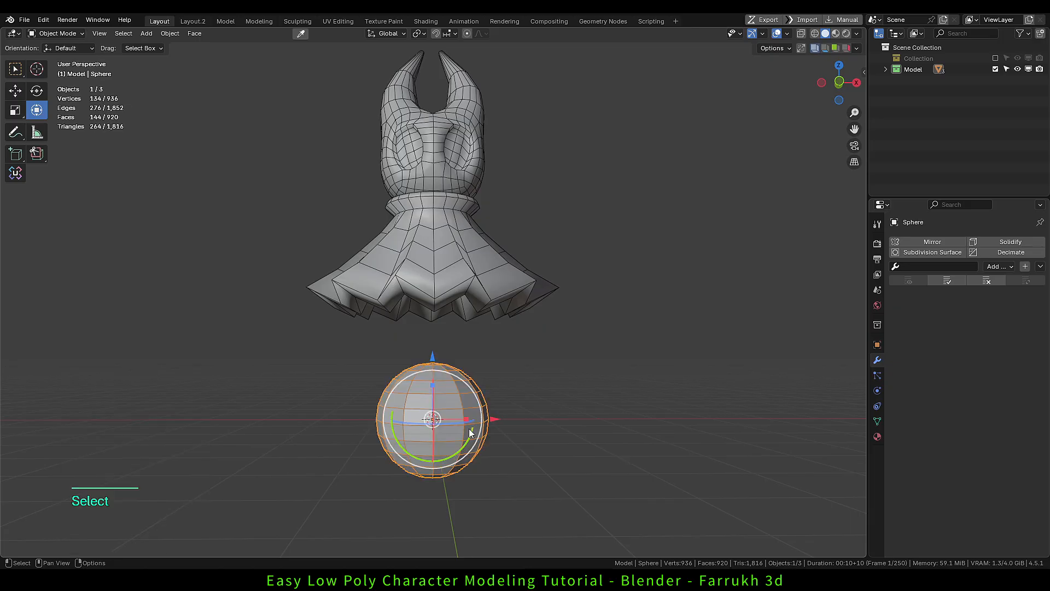
pyautogui.rightClick(468, 431)
pyautogui.click(454, 327)
# Resize the sphere and raise it about 2.64 m along Z into the underside of the skirt.
pyautogui.press('s')
pyautogui.click(488, 448)
pyautogui.moveTo(432, 384); pyautogui.dragTo(435, 214)
pyautogui.keyDown('alt'); pyautogui.moveTo(455, 389); pyautogui.dragTo(446, 366, button='middle'); pyautogui.keyUp('alt')
# Duplicate the sphere, place the copy below one side of the skirt and stretch it about 1.9 times along Z.
pyautogui.hotkey('shift', 'd')
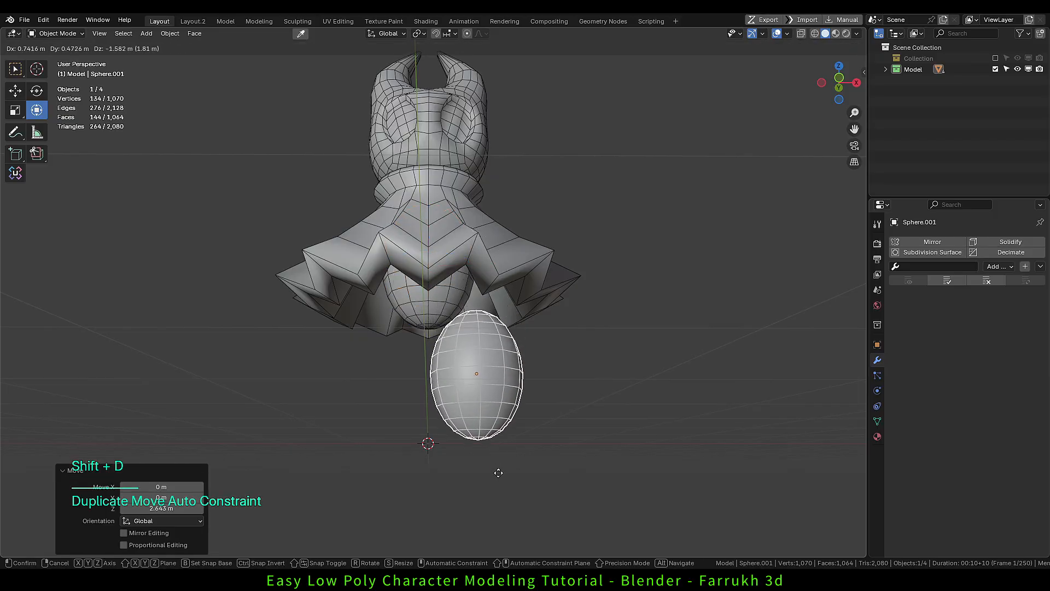
pyautogui.click(497, 472)
pyautogui.keyDown('alt'); pyautogui.moveTo(538, 411); pyautogui.dragTo(540, 431, button='middle'); pyautogui.keyUp('alt')
pyautogui.moveTo(477, 345); pyautogui.dragTo(478, 320)
pyautogui.keyDown('alt'); pyautogui.moveTo(580, 405); pyautogui.dragTo(602, 416, button='middle'); pyautogui.keyUp('alt')
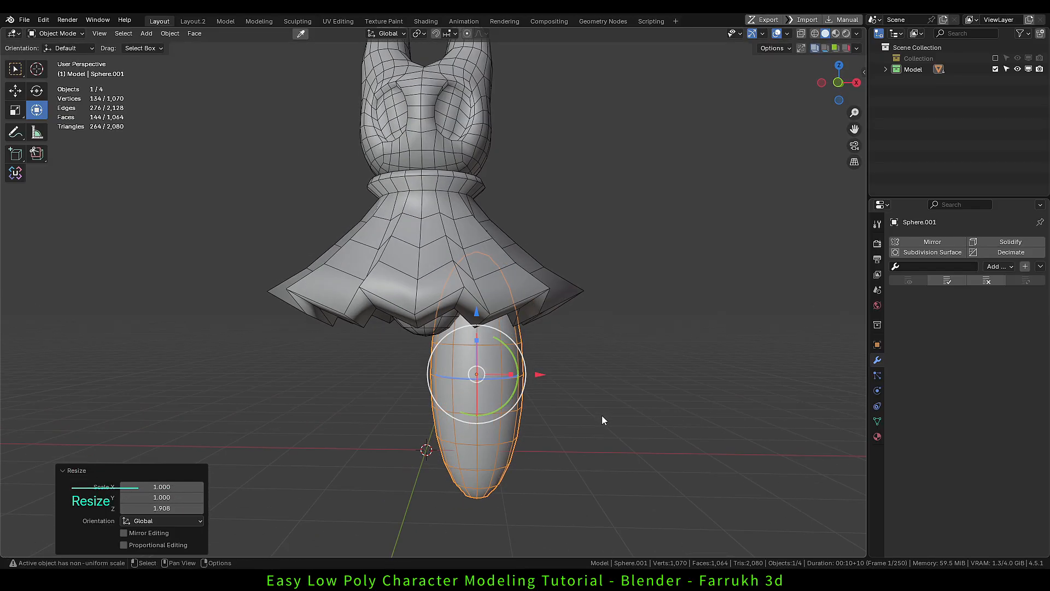
# Thin the duplicated sphere into a leg by scaling it to about 0.24 in X and Y with Z locked.
pyautogui.press('s')
pyautogui.hotkey('shift', 'z')
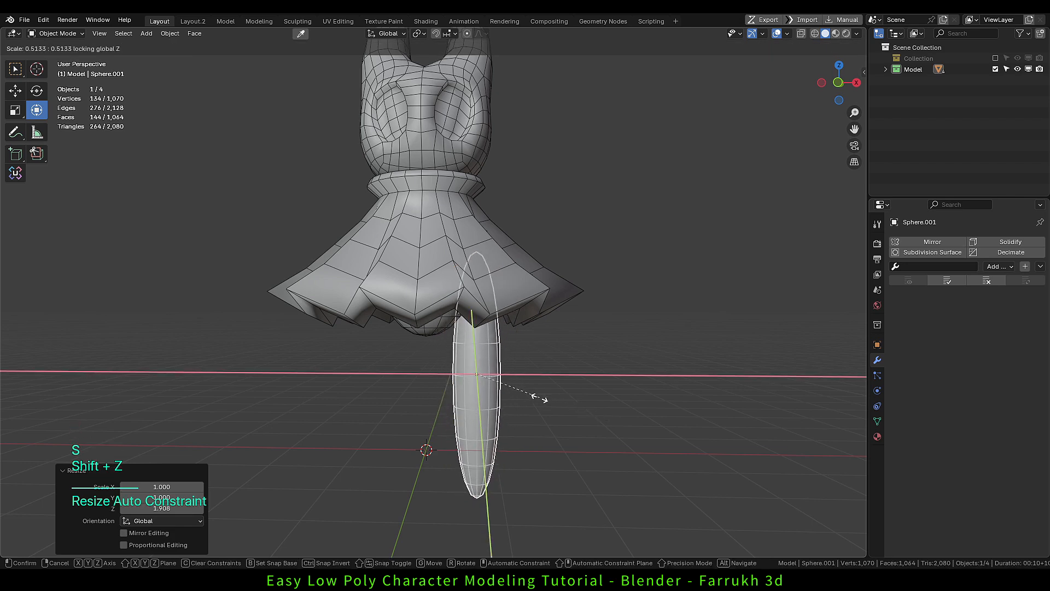
pyautogui.click(506, 385)
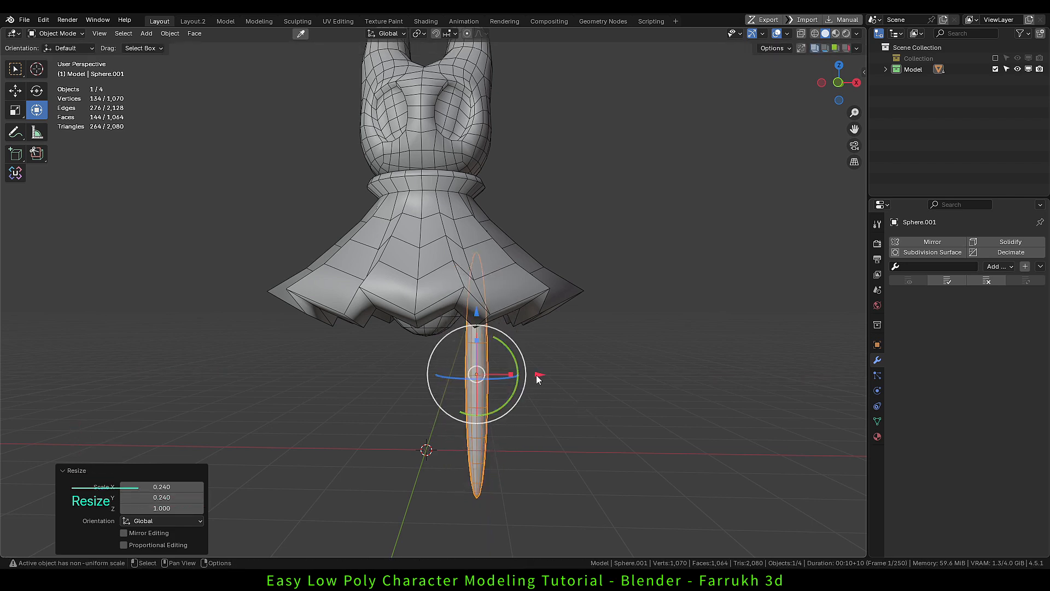
# Position the leg under the skirt, shifting it about -0.3 m in Y, raising and rescaling it, and nudging it about 0.03 m in X.
pyautogui.moveTo(536, 377); pyautogui.dragTo(522, 378)
pyautogui.keyDown('alt'); pyautogui.moveTo(543, 425); pyautogui.dragTo(494, 391, button='middle'); pyautogui.keyUp('alt')
pyautogui.moveTo(508, 378); pyautogui.dragTo(491, 381)
pyautogui.moveTo(486, 394); pyautogui.dragTo(564, 437, button='middle')
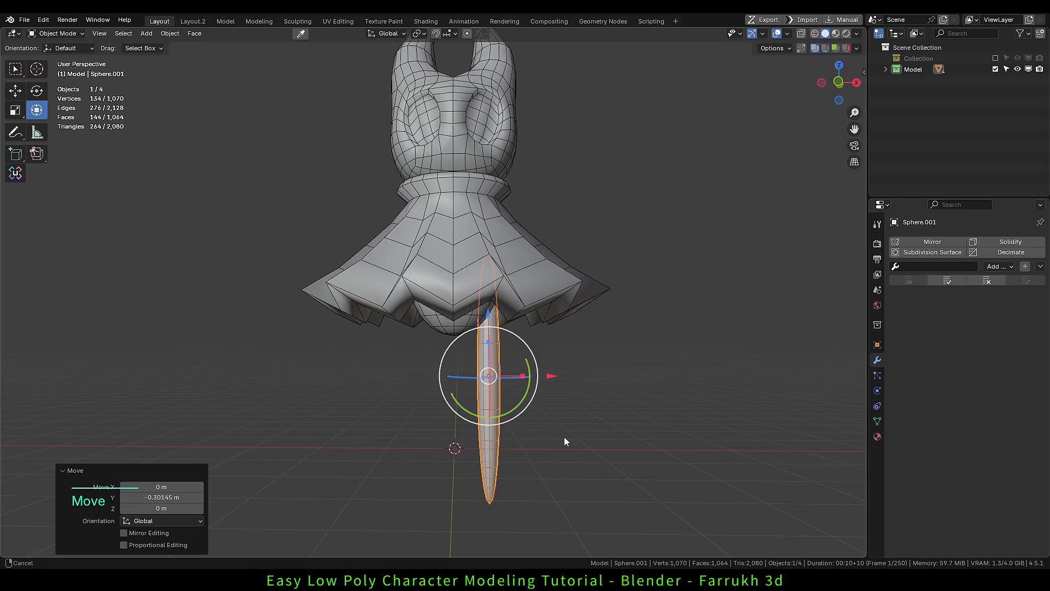
pyautogui.moveTo(490, 322); pyautogui.dragTo(490, 309)
pyautogui.press('s')
pyautogui.click(606, 414)
pyautogui.moveTo(555, 362); pyautogui.dragTo(557, 362)
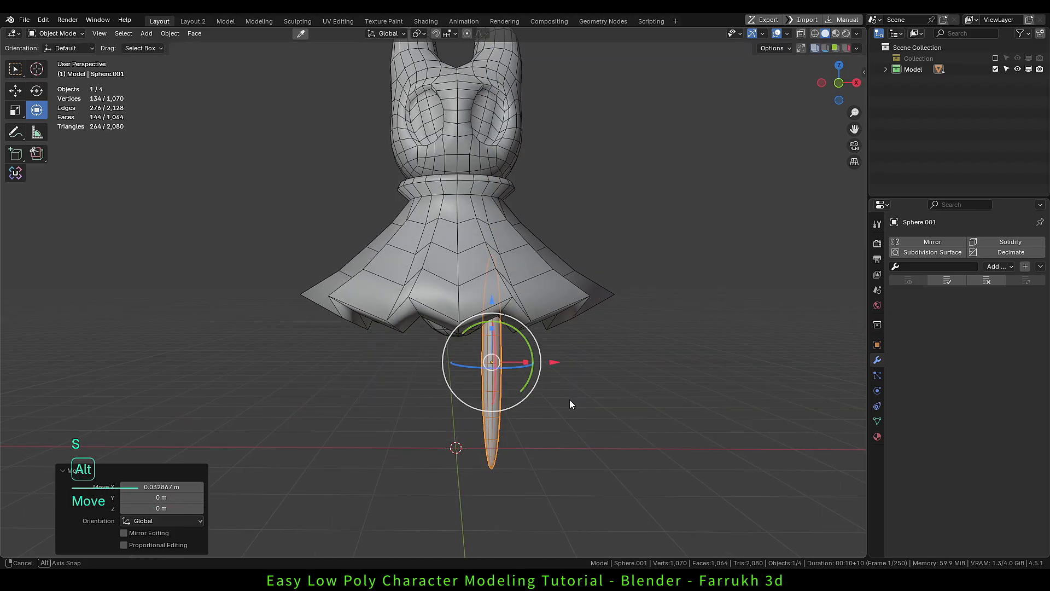
# Add a Mirror modifier on the X axis to the leg, using the sphere under the skirt as the mirror object.
pyautogui.click(998, 267)
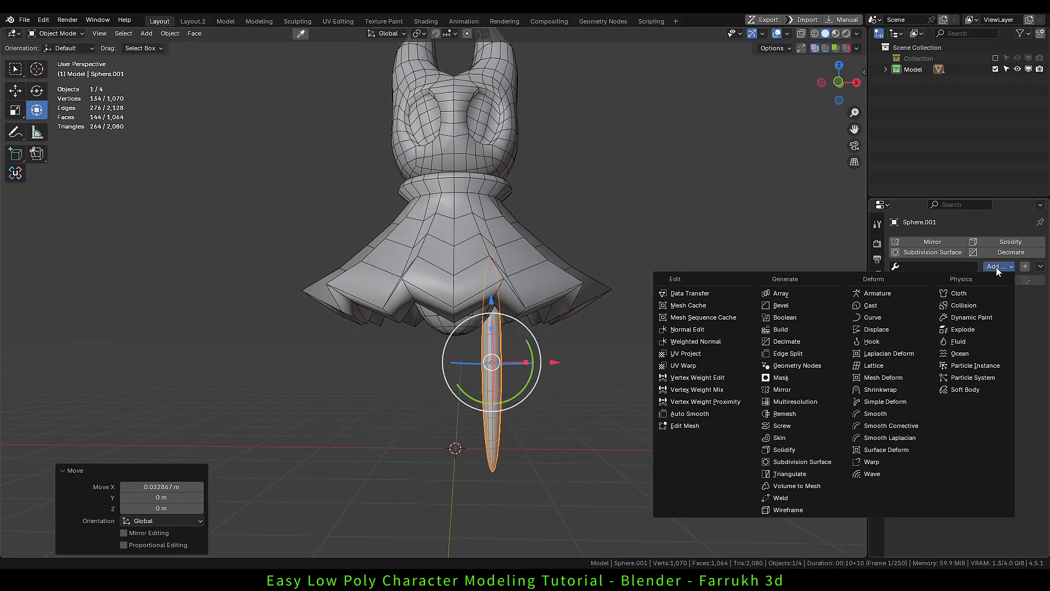
pyautogui.click(781, 389)
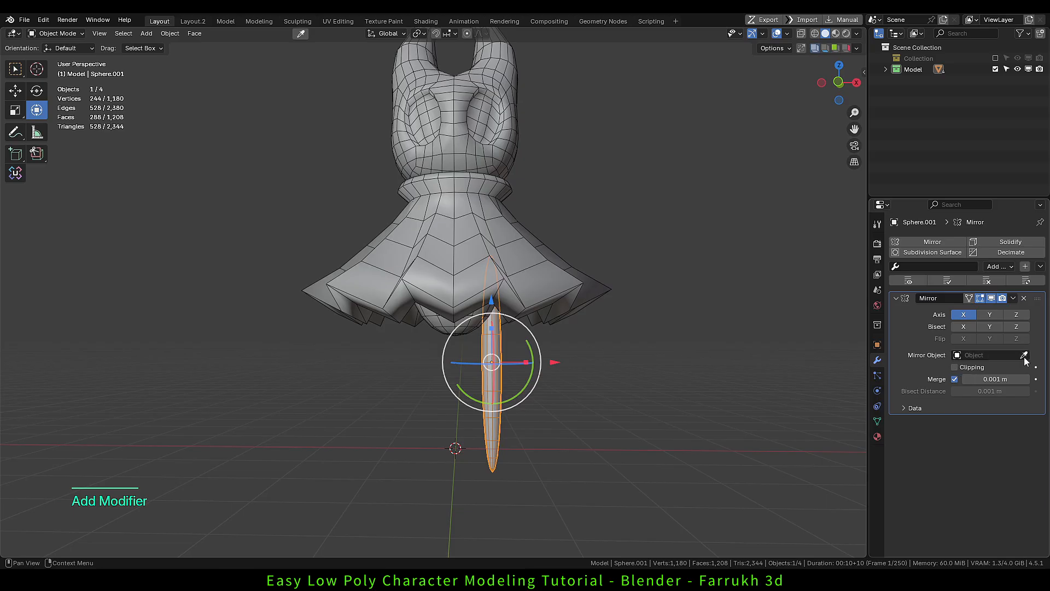
pyautogui.click(424, 316)
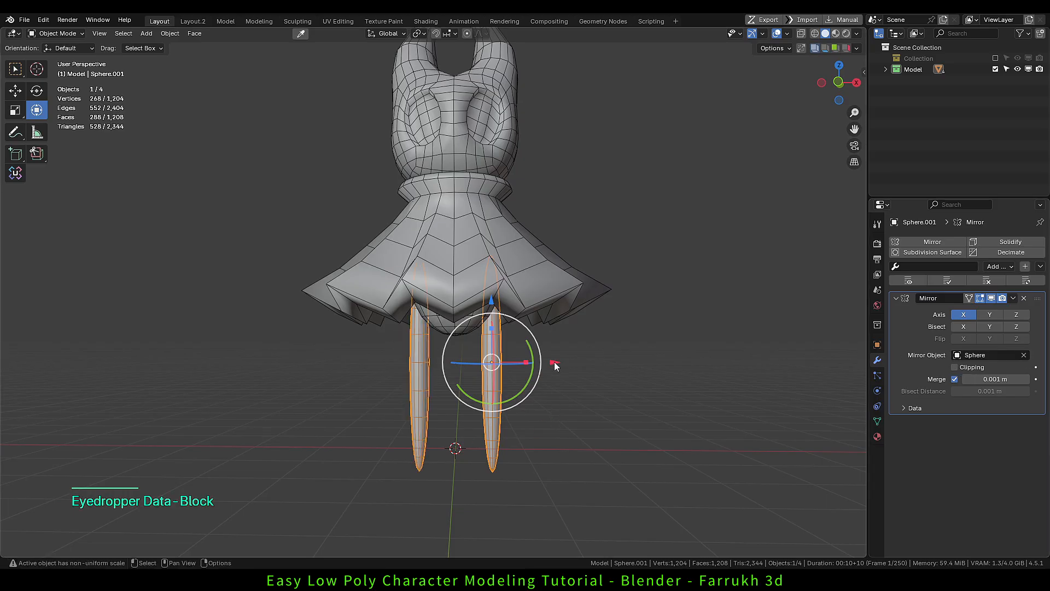
# Tilt the mirrored legs inward, shift them about -0.11 m along X and adjust their size.
pyautogui.moveTo(554, 363); pyautogui.dragTo(529, 352)
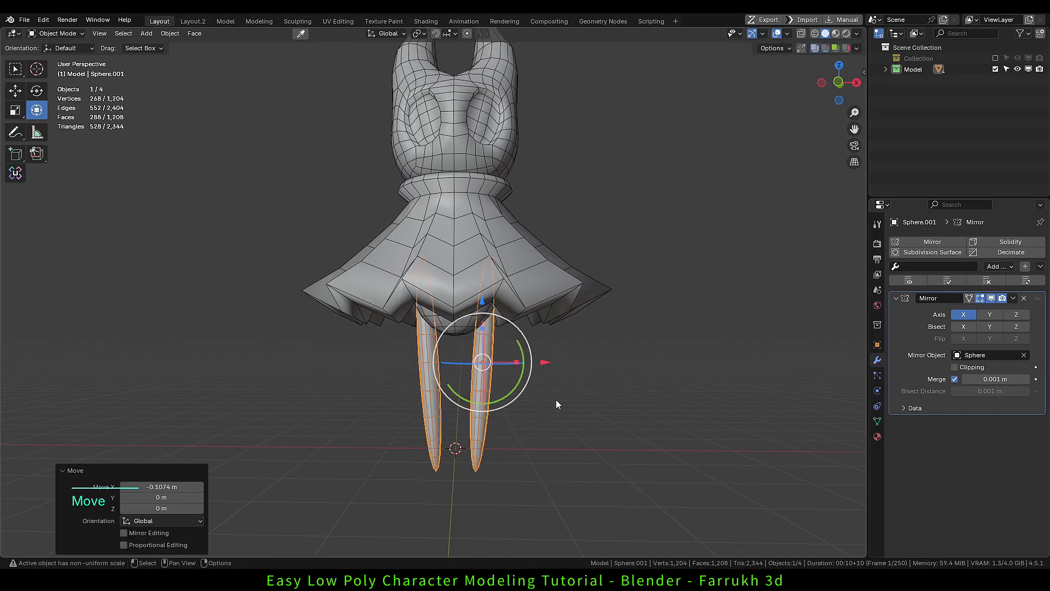
pyautogui.press('s')
pyautogui.click(563, 411)
pyautogui.scroll(-2, 566, 414)
pyautogui.click(565, 414)
pyautogui.keyDown('alt'); pyautogui.moveTo(516, 379); pyautogui.dragTo(507, 377); pyautogui.keyUp('alt')
# Raise the lower body sphere farther into the skirt and resize it.
pyautogui.click(489, 355)
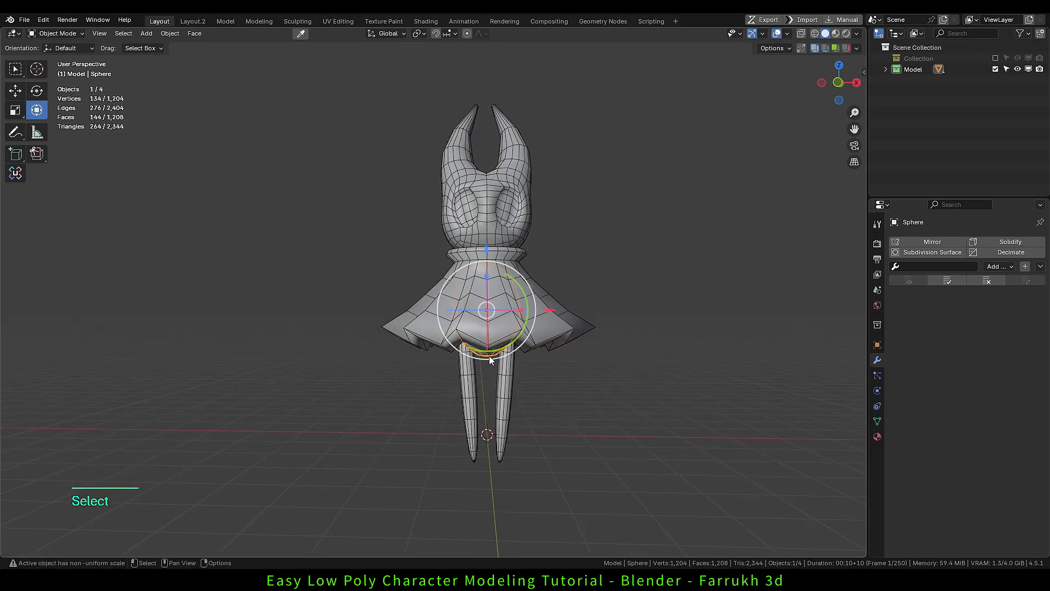
pyautogui.moveTo(485, 249); pyautogui.dragTo(485, 235)
pyautogui.press('s')
pyautogui.click(543, 305)
pyautogui.scroll(1, 543, 379)
pyautogui.press('z')
pyautogui.moveTo(517, 384)
pyautogui.keyDown('alt'); pyautogui.mouseDown()
pyautogui.moveTo(541, 379)
pyautogui.moveTo(494, 346)
pyautogui.moveTo(524, 366)
pyautogui.moveTo(515, 335)
pyautogui.moveTo(468, 366)
pyautogui.mouseUp(); pyautogui.keyUp('alt')
pyautogui.click(520, 378)
pyautogui.click(532, 376)
pyautogui.scroll(1, 533, 376)
pyautogui.press('z')
pyautogui.click(540, 368)
pyautogui.scroll(-1, 514, 332)
# Bend the leg by moving its middle edge loop along negative Y with smooth proportional editing and an enlarged influence radius.
pyautogui.scroll(5, 481, 381)
pyautogui.click(481, 381)
pyautogui.press('Tab')
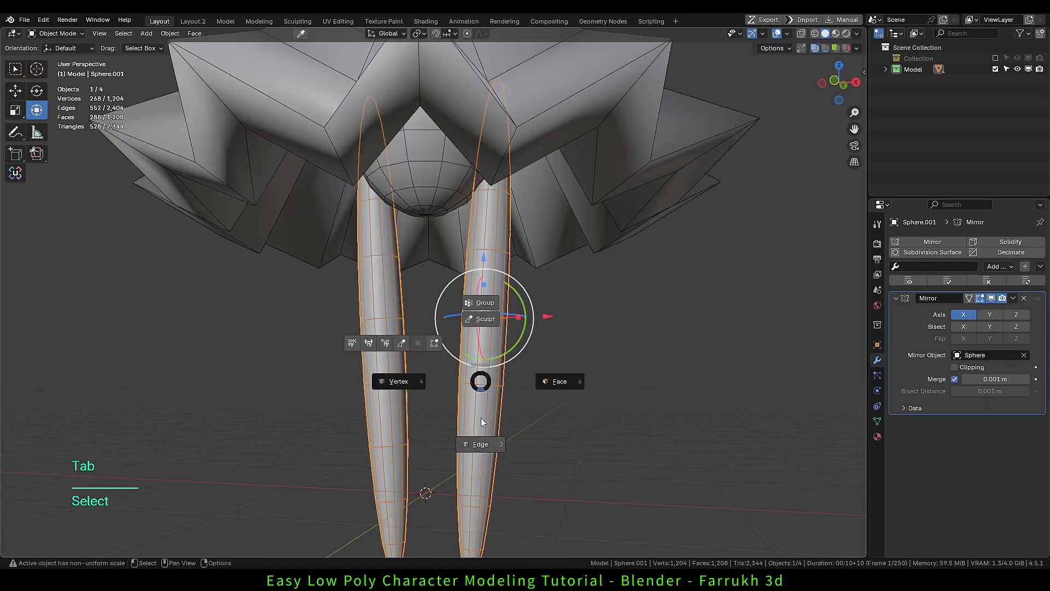
pyautogui.click(565, 392)
pyautogui.click(565, 396)
pyautogui.doubleClick(485, 316)
pyautogui.keyDown('alt'); pyautogui.moveTo(572, 373); pyautogui.dragTo(527, 375); pyautogui.keyUp('alt')
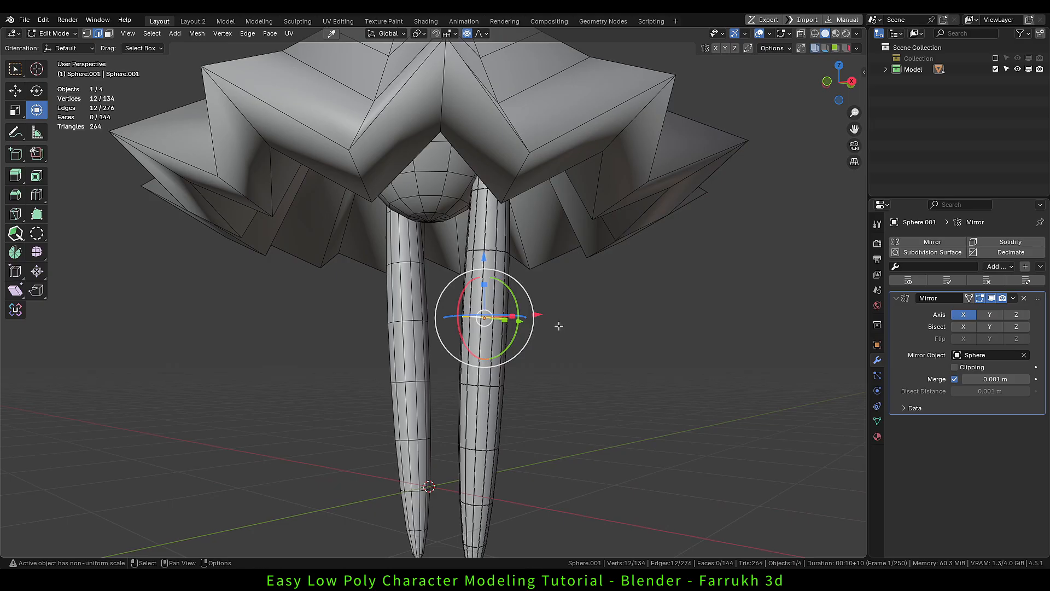
pyautogui.keyDown('alt'); pyautogui.moveTo(558, 326); pyautogui.dragTo(529, 315); pyautogui.keyUp('alt')
pyautogui.press('g')
pyautogui.press('y')
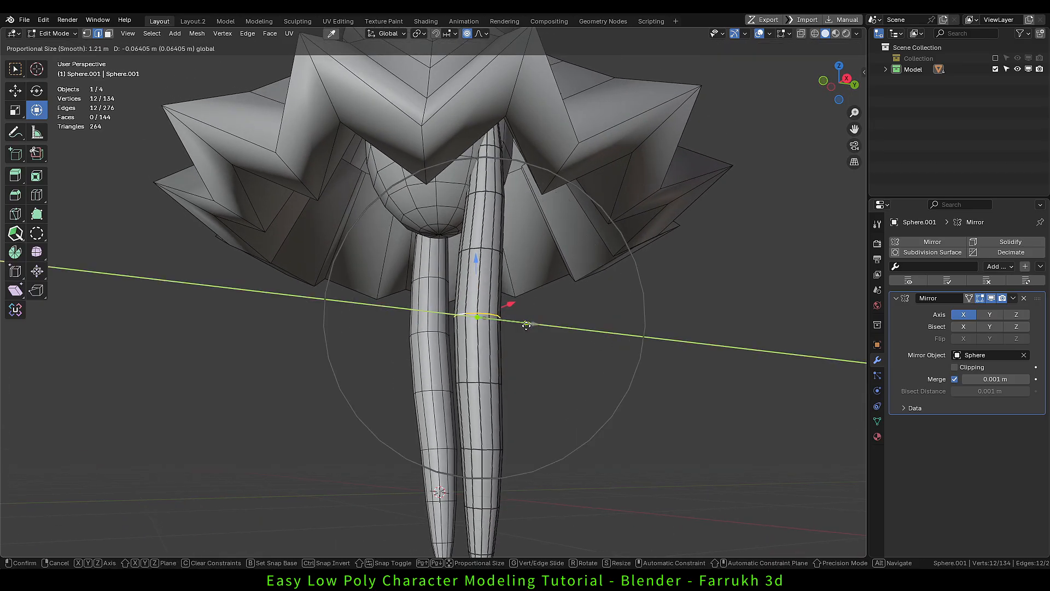
pyautogui.scroll(-3, 526, 325)
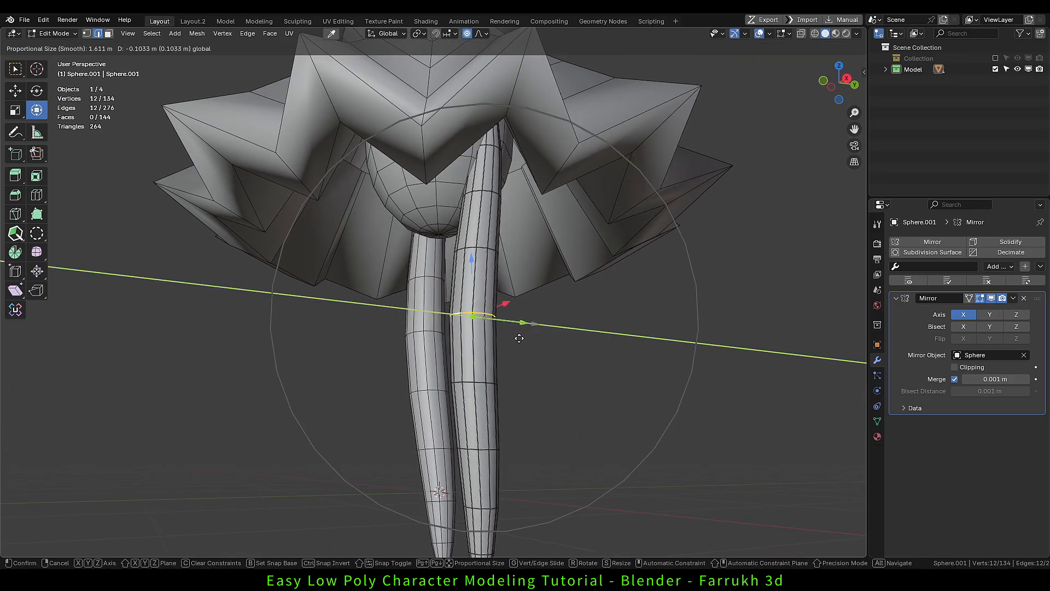
pyautogui.scroll(-2, 517, 338)
# Return to Object Mode and shift the mirrored legs about -0.13 m along X toward the centre.
pyautogui.moveTo(519, 338); pyautogui.dragTo(555, 316)
pyautogui.scroll(-3, 543, 317)
pyautogui.press('Tab')
pyautogui.keyDown('alt'); pyautogui.moveTo(571, 356); pyautogui.dragTo(479, 330); pyautogui.keyUp('alt')
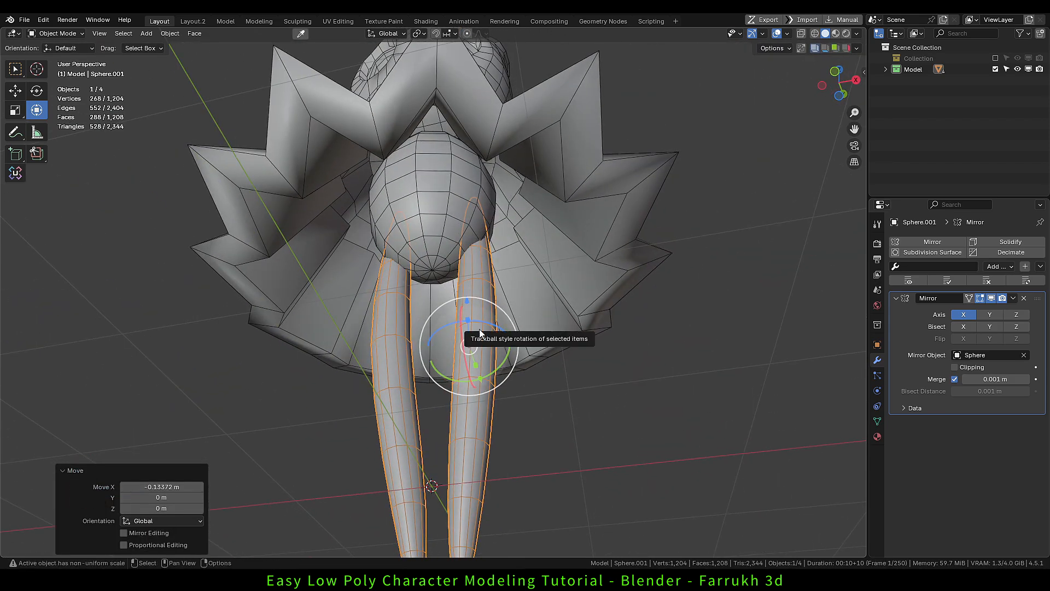
# Duplicate the mirrored legs as arms, place them farther outward and scale them to about 0.593.
pyautogui.hotkey('shift', 'd')
pyautogui.click(525, 308)
pyautogui.press('s')
pyautogui.click(581, 348)
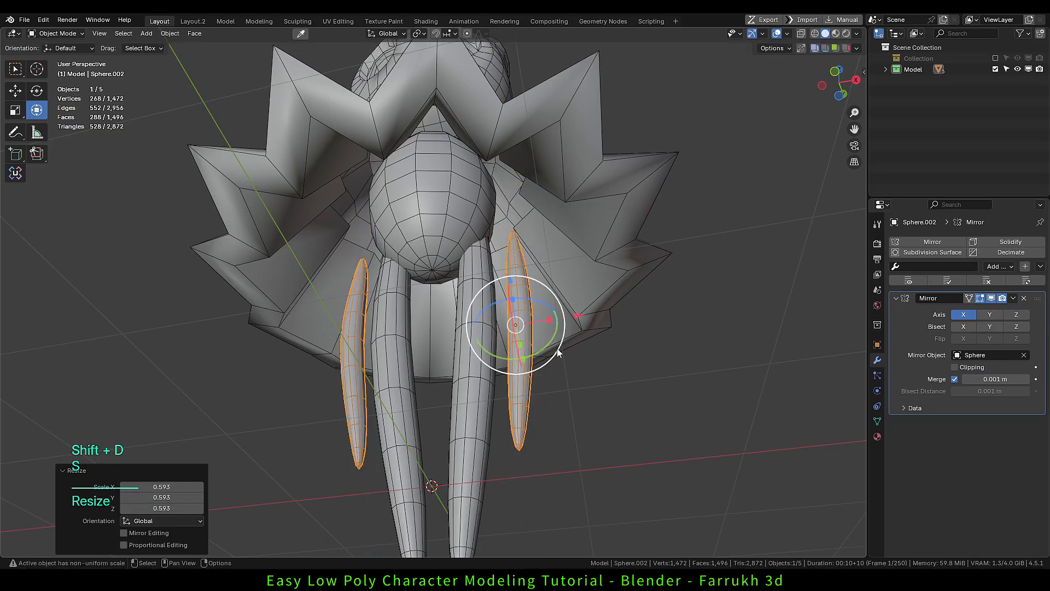
pyautogui.moveTo(543, 351); pyautogui.dragTo(549, 345)
pyautogui.keyDown('alt'); pyautogui.moveTo(539, 378); pyautogui.dragTo(558, 399); pyautogui.keyUp('alt')
# Raise the arms into the cloak and fine-tune their position at the sides of the body.
pyautogui.moveTo(509, 286); pyautogui.dragTo(529, 166)
pyautogui.keyDown('alt'); pyautogui.moveTo(587, 226); pyautogui.dragTo(489, 223); pyautogui.keyUp('alt')
pyautogui.moveTo(507, 157); pyautogui.dragTo(499, 155)
pyautogui.keyDown('alt'); pyautogui.moveTo(427, 208); pyautogui.dragTo(535, 249); pyautogui.keyUp('alt')
pyautogui.moveTo(500, 153); pyautogui.dragTo(501, 162)
pyautogui.scroll(-2, 547, 339)
pyautogui.click(553, 355)
pyautogui.scroll(-2, 553, 356)
pyautogui.keyDown('alt'); pyautogui.moveTo(552, 359); pyautogui.dragTo(517, 369); pyautogui.keyUp('alt')
# Select all parts of the character and raise them along Z so the feet stand near the world origin.
pyautogui.moveTo(382, 164); pyautogui.dragTo(543, 422)
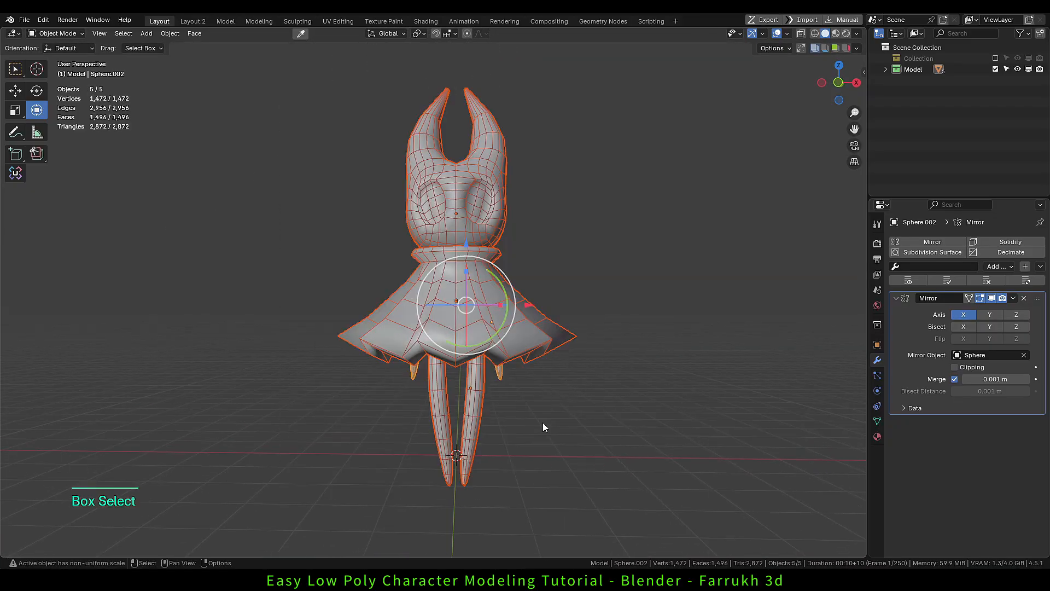
pyautogui.moveTo(467, 246); pyautogui.dragTo(467, 215)
pyautogui.click(571, 405)
pyautogui.moveTo(483, 392)
pyautogui.keyDown('alt'); pyautogui.mouseDown()
pyautogui.moveTo(489, 378)
pyautogui.moveTo(488, 387)
pyautogui.mouseUp(); pyautogui.keyUp('alt')
# Fine-tune the heights of individual body parts, including the arms under the cloak.
pyautogui.click(475, 315)
pyautogui.scroll(1, 475, 328)
pyautogui.keyDown('alt'); pyautogui.moveTo(476, 338); pyautogui.dragTo(476, 350); pyautogui.keyUp('alt')
pyautogui.moveTo(447, 232); pyautogui.dragTo(449, 205)
pyautogui.moveTo(458, 240)
pyautogui.keyDown('alt'); pyautogui.mouseDown()
pyautogui.moveTo(539, 257)
pyautogui.moveTo(459, 246)
pyautogui.mouseUp(); pyautogui.keyUp('alt')
pyautogui.click(483, 358)
pyautogui.click(499, 358)
pyautogui.click(499, 357)
pyautogui.moveTo(490, 292); pyautogui.dragTo(488, 304)
pyautogui.click(486, 405)
pyautogui.scroll(-2, 483, 407)
pyautogui.keyDown('alt'); pyautogui.moveTo(480, 409); pyautogui.dragTo(465, 387); pyautogui.keyUp('alt')
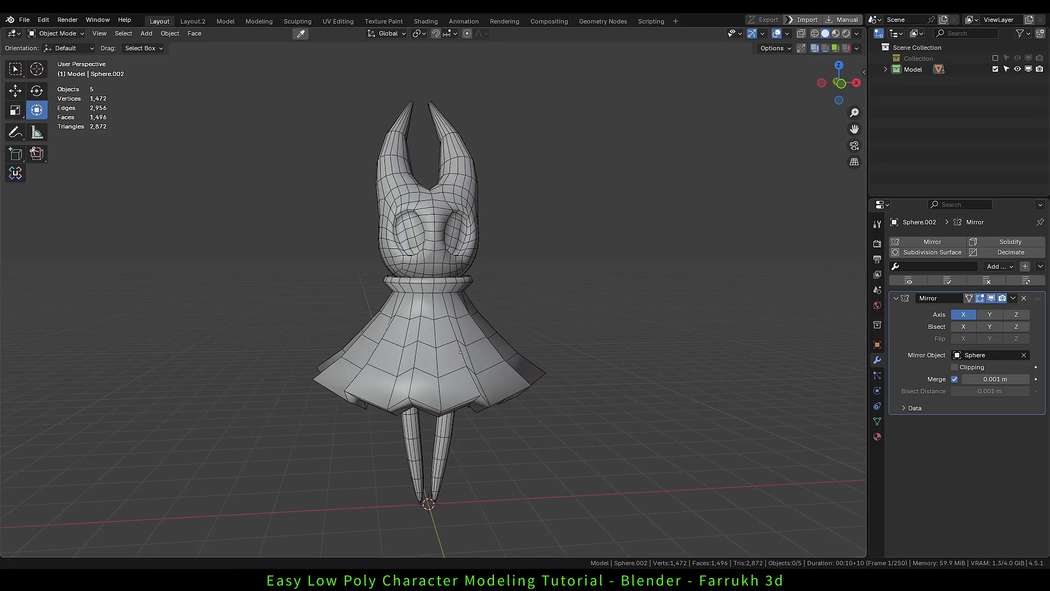
# Add a 12-vertex cylinder with 1 m radius and 2 m depth, and move it beside the character.
pyautogui.moveTo(469, 483)
pyautogui.keyDown('alt'); pyautogui.mouseDown()
pyautogui.moveTo(584, 479)
pyautogui.moveTo(494, 427)
pyautogui.moveTo(605, 424)
pyautogui.mouseUp(); pyautogui.keyUp('alt')
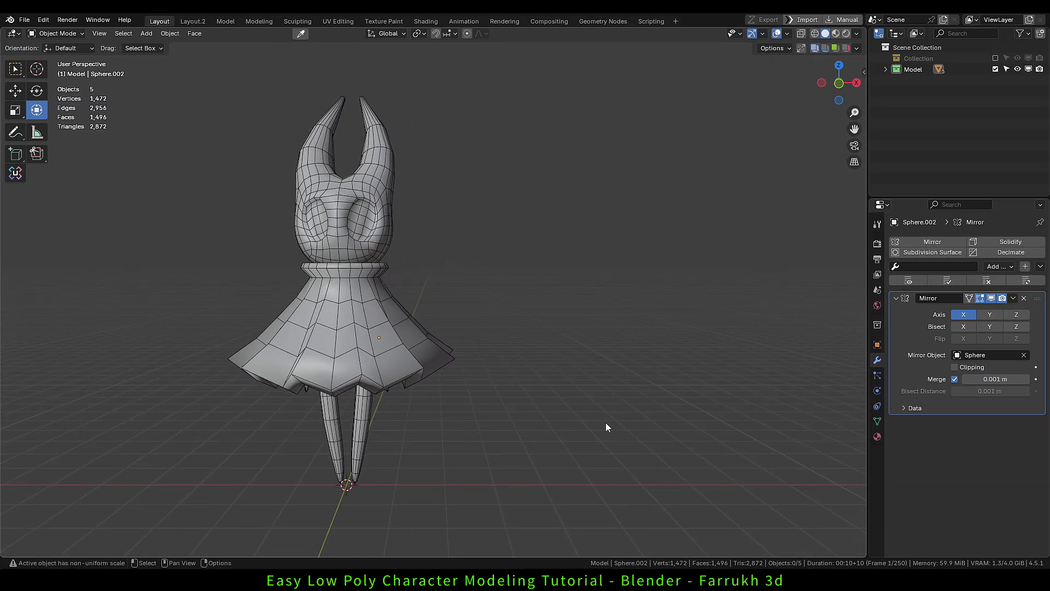
pyautogui.hotkey('shift', 'a')
pyautogui.moveTo(599, 346)
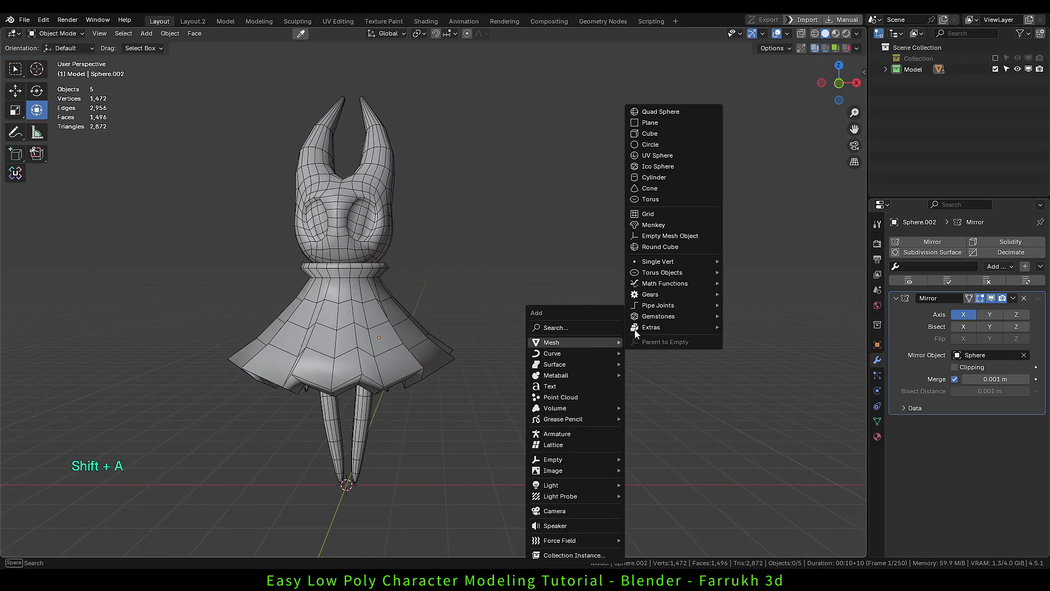
pyautogui.click(671, 179)
pyautogui.press('Return')
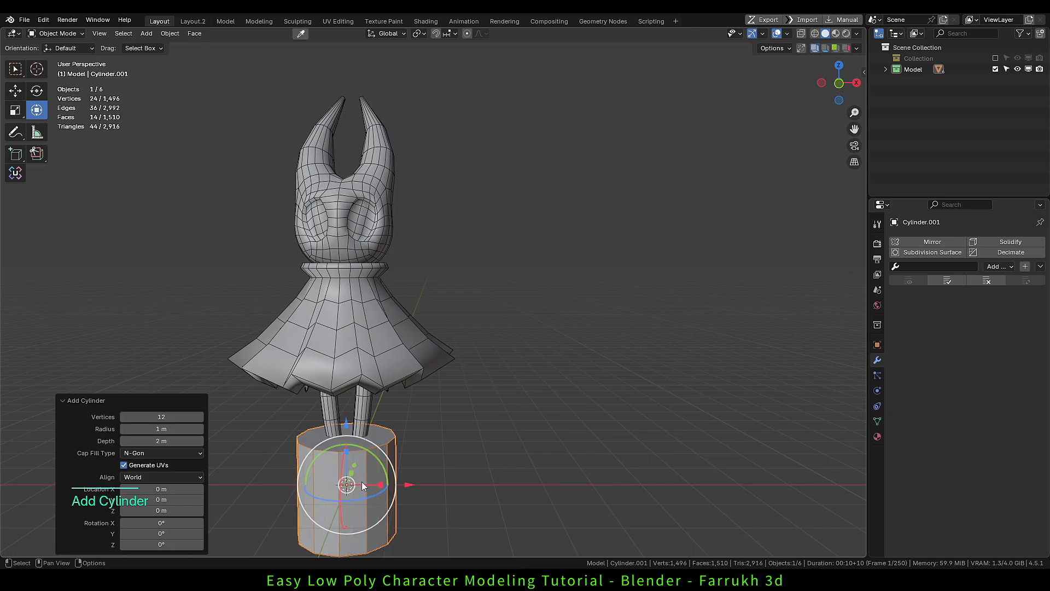
pyautogui.moveTo(348, 484); pyautogui.dragTo(594, 248)
# Shrink the cylinder and stretch it along Z into a long, thin rod.
pyautogui.press('s')
pyautogui.click(590, 424)
pyautogui.press('s')
pyautogui.click(686, 448)
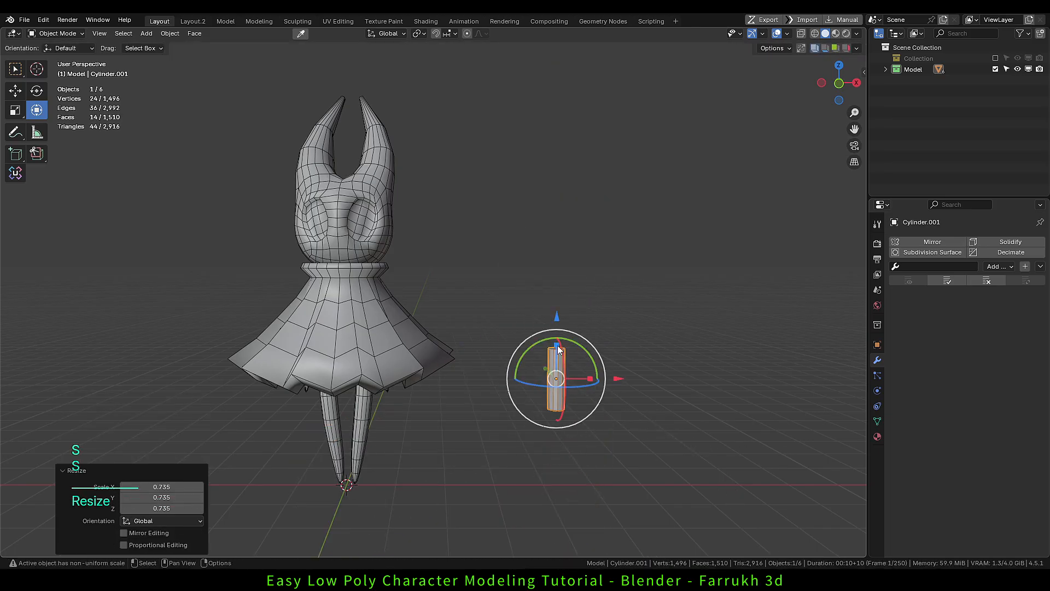
pyautogui.moveTo(557, 345); pyautogui.dragTo(558, 242)
pyautogui.press('s')
pyautogui.click(646, 478)
pyautogui.moveTo(557, 346); pyautogui.dragTo(558, 318)
# Raise the rod about 1.2 m beside the character, scale it to about 0.92 and lower it slightly.
pyautogui.moveTo(557, 385); pyautogui.dragTo(540, 326)
pyautogui.press('s')
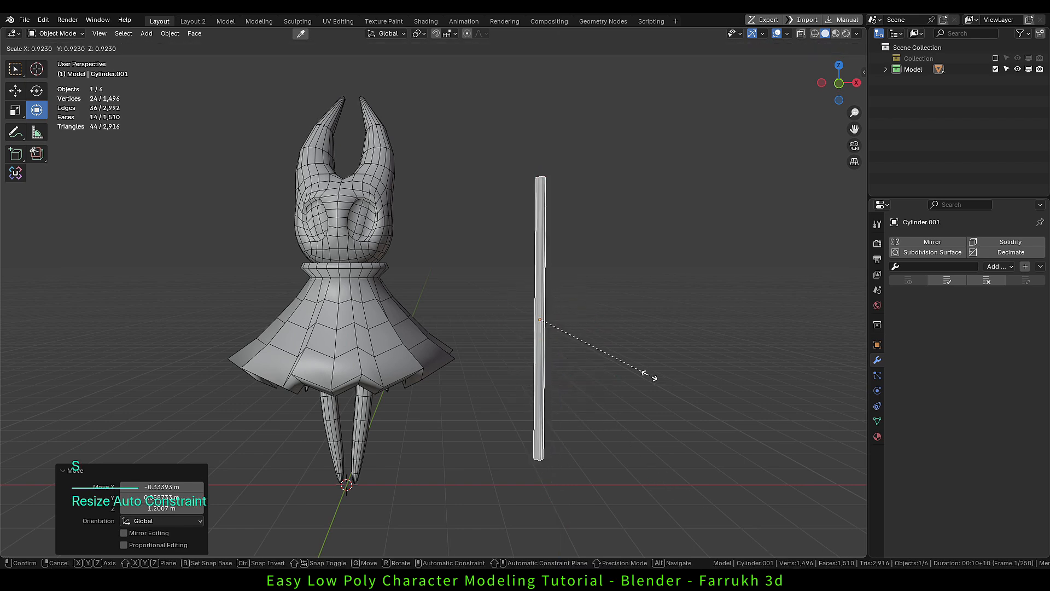
pyautogui.click(649, 374)
pyautogui.moveTo(542, 257); pyautogui.dragTo(546, 279)
pyautogui.click(645, 407)
# Add a torus with 12 major and 12 minor segments and move it beside the rod.
pyautogui.scroll(1, 644, 407)
pyautogui.keyDown('shift'); pyautogui.moveTo(662, 427); pyautogui.dragTo(613, 404, button='middle'); pyautogui.keyUp('shift')
pyautogui.hotkey('shift', 'a')
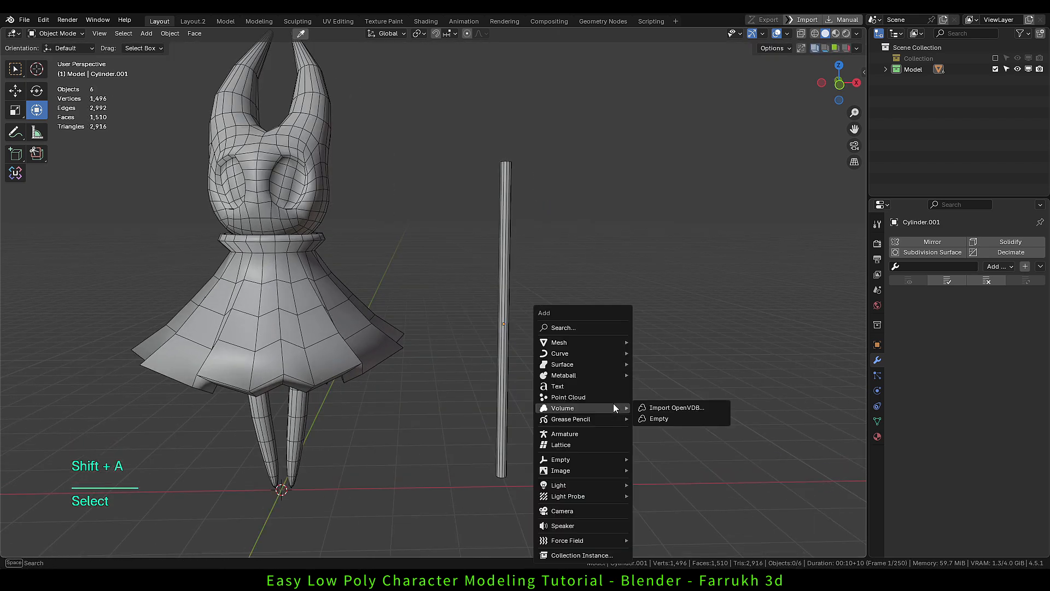
pyautogui.moveTo(597, 343)
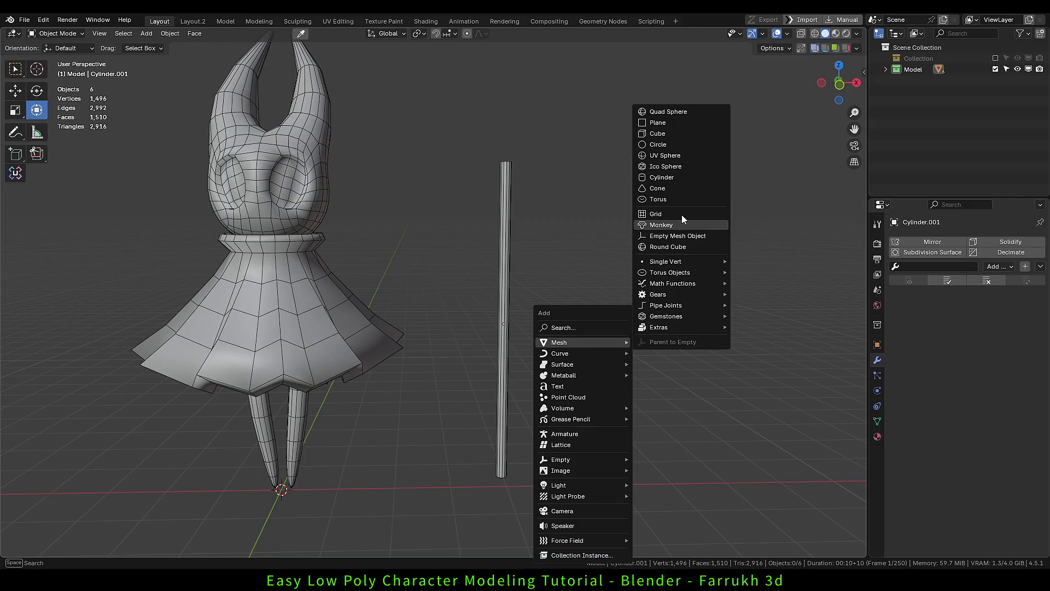
pyautogui.click(682, 197)
pyautogui.write('12')
pyautogui.press('Return')
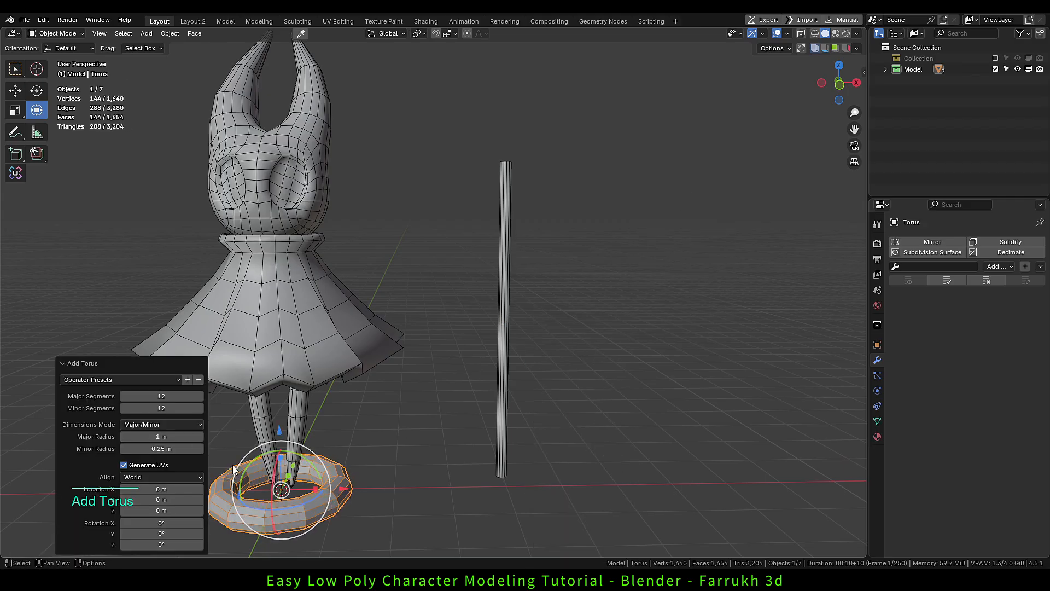
pyautogui.moveTo(285, 490); pyautogui.dragTo(632, 309)
pyautogui.click(611, 370)
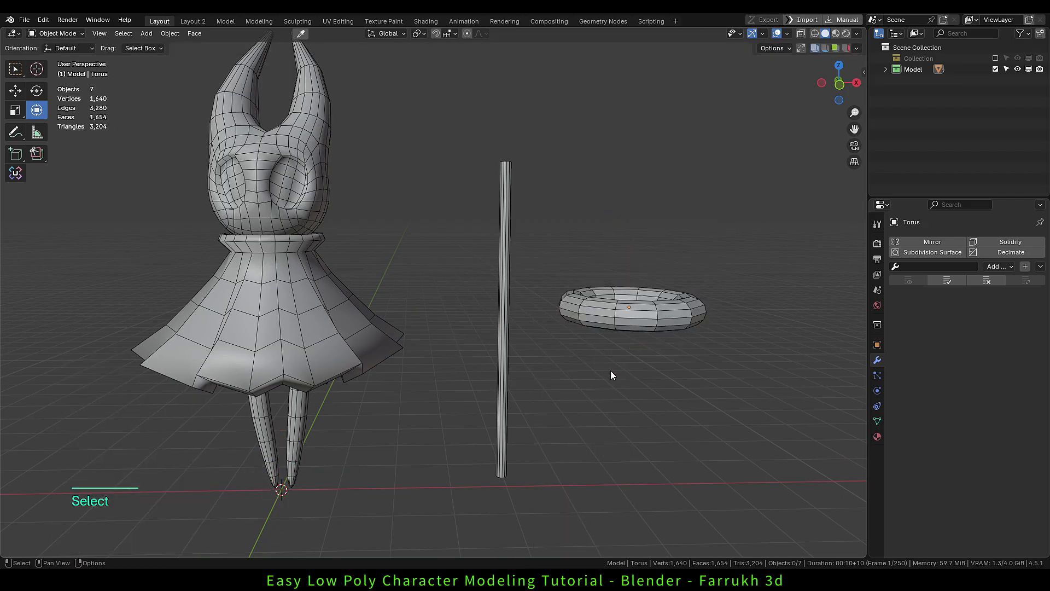
pyautogui.hotkey('ctrl', 'z')
# Align the torus to the rod's centre on X, Y and Z with Align Objects, using the rod as the active object.
pyautogui.keyDown('shift'); pyautogui.click(507, 370); pyautogui.keyUp('shift')
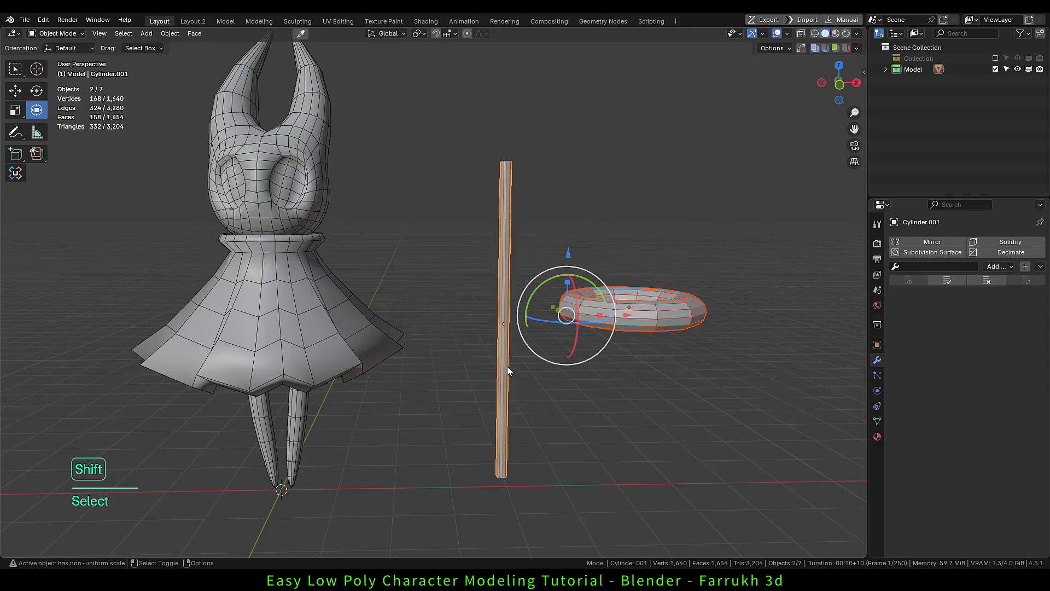
pyautogui.click(168, 33)
pyautogui.moveTo(219, 46)
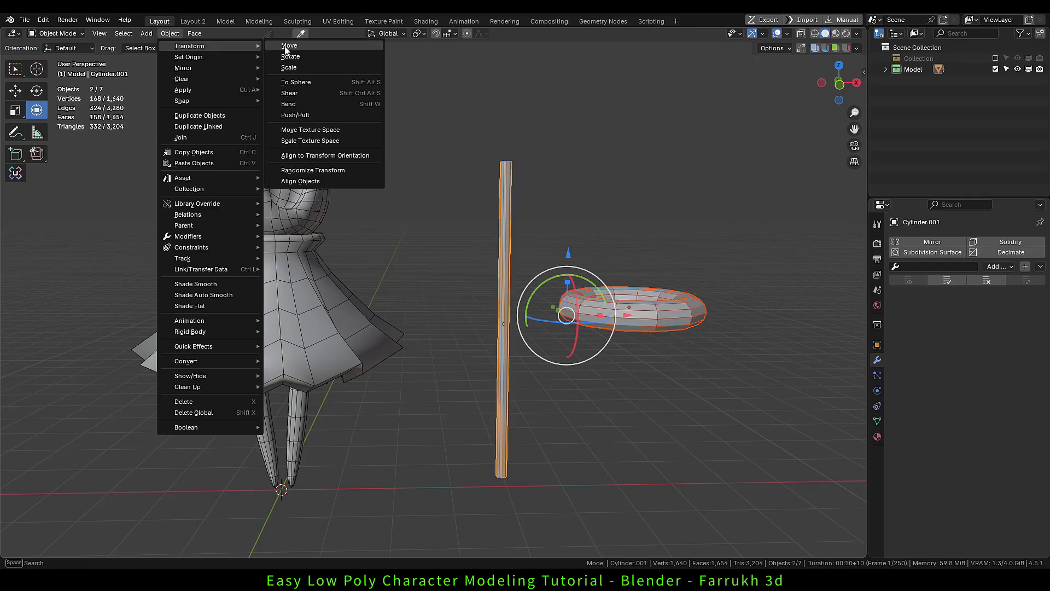
pyautogui.click(342, 181)
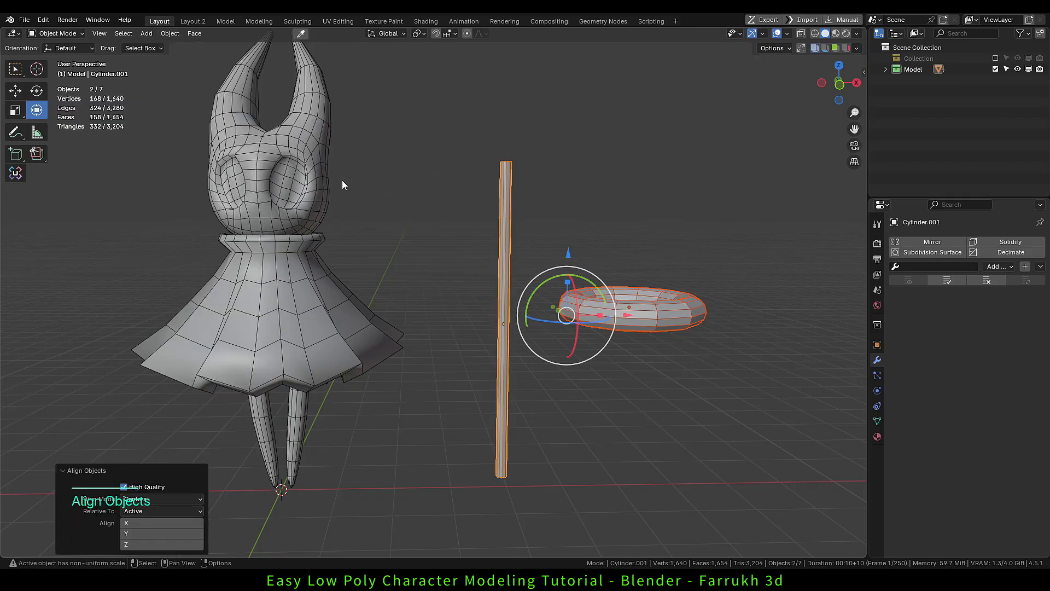
pyautogui.keyDown('shift'); pyautogui.click(136, 526); pyautogui.keyUp('shift')
pyautogui.keyDown('shift'); pyautogui.click(137, 533); pyautogui.keyUp('shift')
pyautogui.keyDown('shift'); pyautogui.click(137, 543); pyautogui.keyUp('shift')
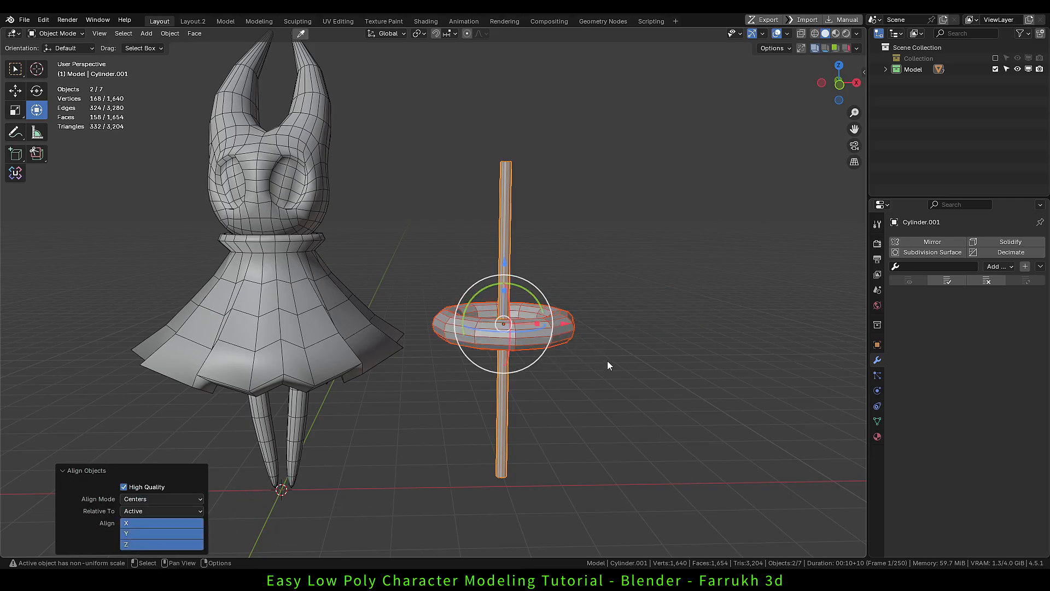
# Raise the torus about 2.88 m to the rod's upper end and rotate it 90° around X.
pyautogui.click(532, 338)
pyautogui.moveTo(496, 264); pyautogui.dragTo(540, 92)
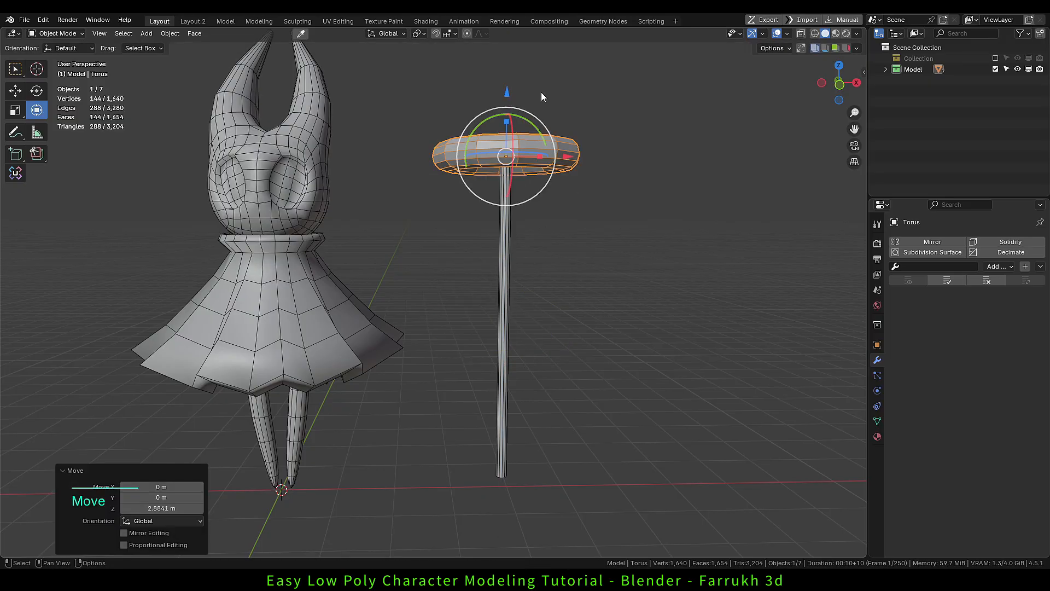
pyautogui.press('r')
pyautogui.press('x')
pyautogui.press('KP_9')
pyautogui.press('KP_0')
pyautogui.press('KP_Enter')
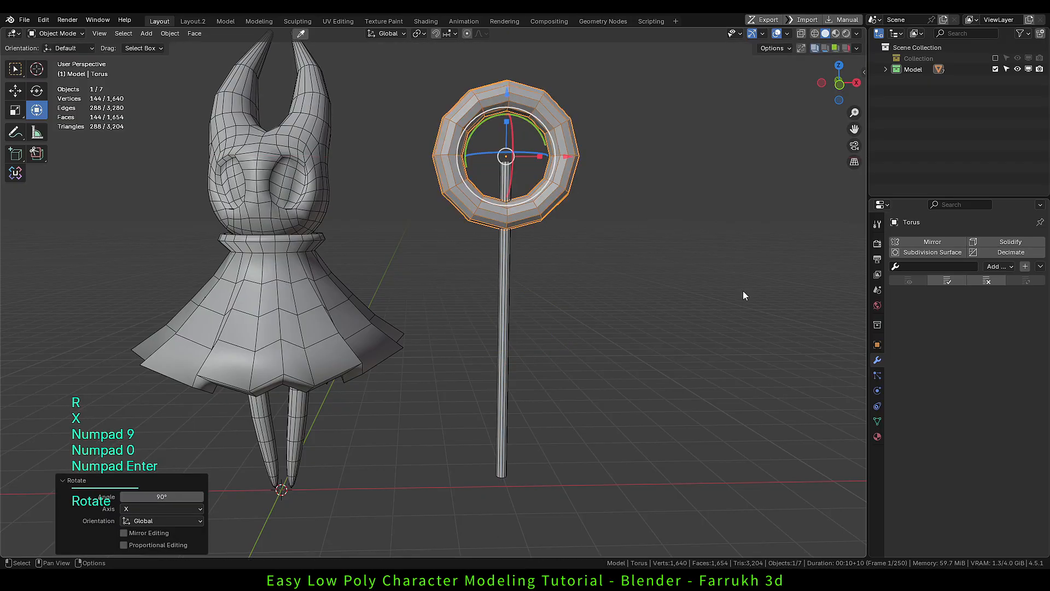
# Shrink the torus into a small ring and raise it about 0.18 m so it sits on the rod's tip.
pyautogui.press('s')
pyautogui.click(563, 197)
pyautogui.moveTo(507, 91); pyautogui.dragTo(505, 80)
pyautogui.scroll(1, 482, 153)
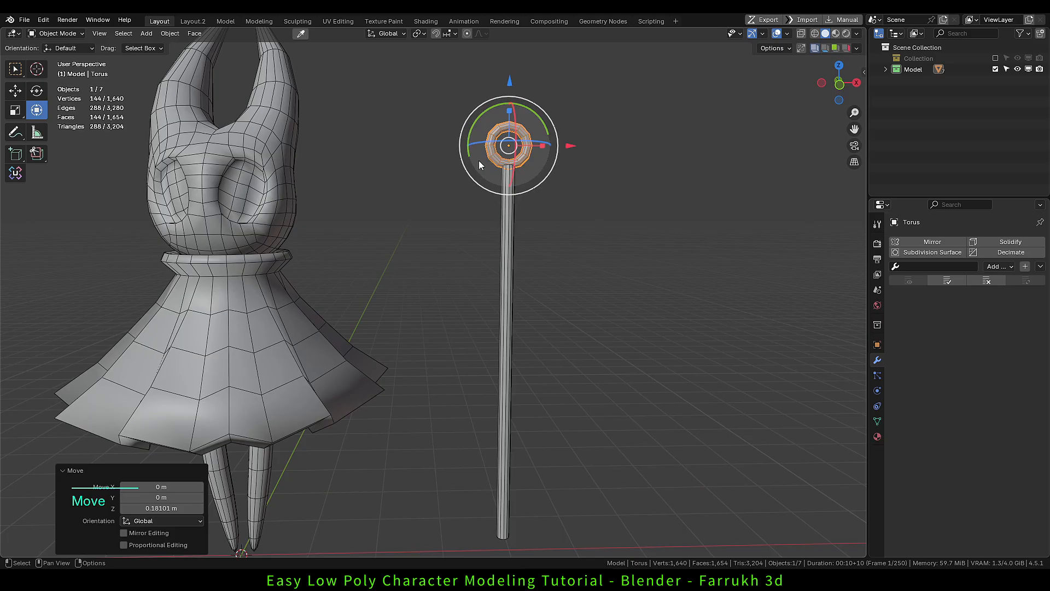
pyautogui.keyDown('alt'); pyautogui.moveTo(478, 160); pyautogui.dragTo(560, 265); pyautogui.keyUp('alt')
pyautogui.press('s')
pyautogui.click(569, 201)
pyautogui.press('s')
pyautogui.click(572, 223)
pyautogui.scroll(-2, 573, 227)
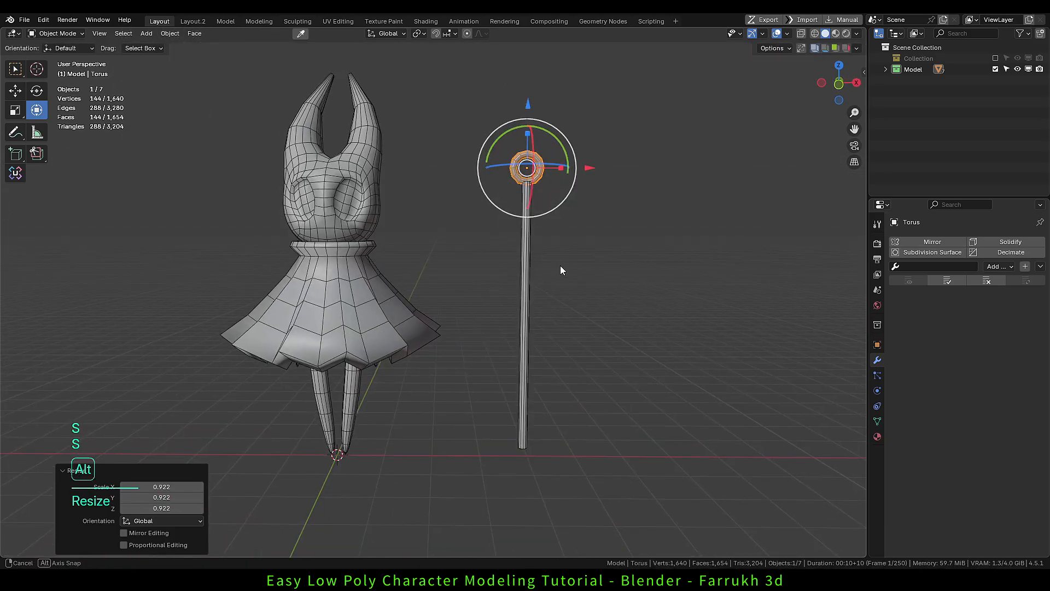
# Add two loop cuts around the rod and bring them together by scaling to about 0.184 along Z.
pyautogui.scroll(2, 516, 331)
pyautogui.click(513, 333)
pyautogui.scroll(1, 513, 333)
pyautogui.scroll(1, 512, 328)
pyautogui.press('Tab')
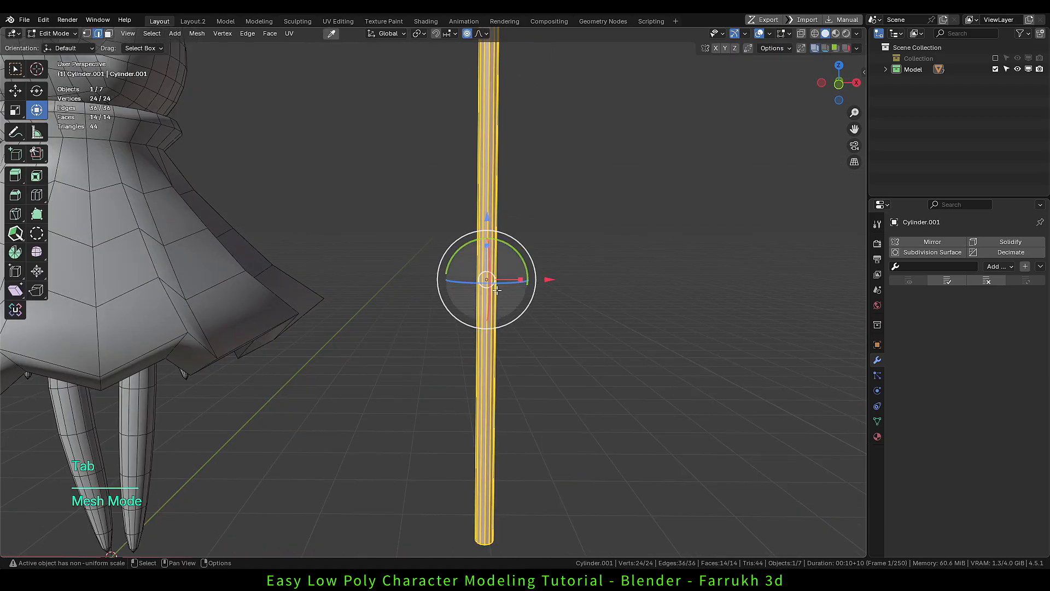
pyautogui.hotkey('ctrl', 'r')
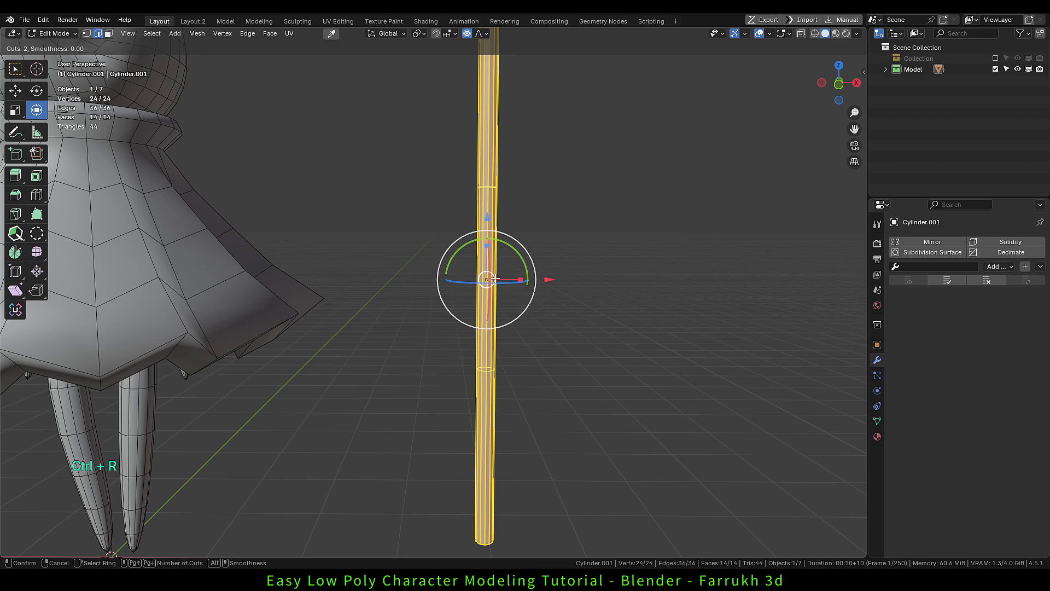
pyautogui.click(495, 279)
pyautogui.rightClick(495, 279)
pyautogui.press('s')
pyautogui.press('z')
pyautogui.click(486, 279)
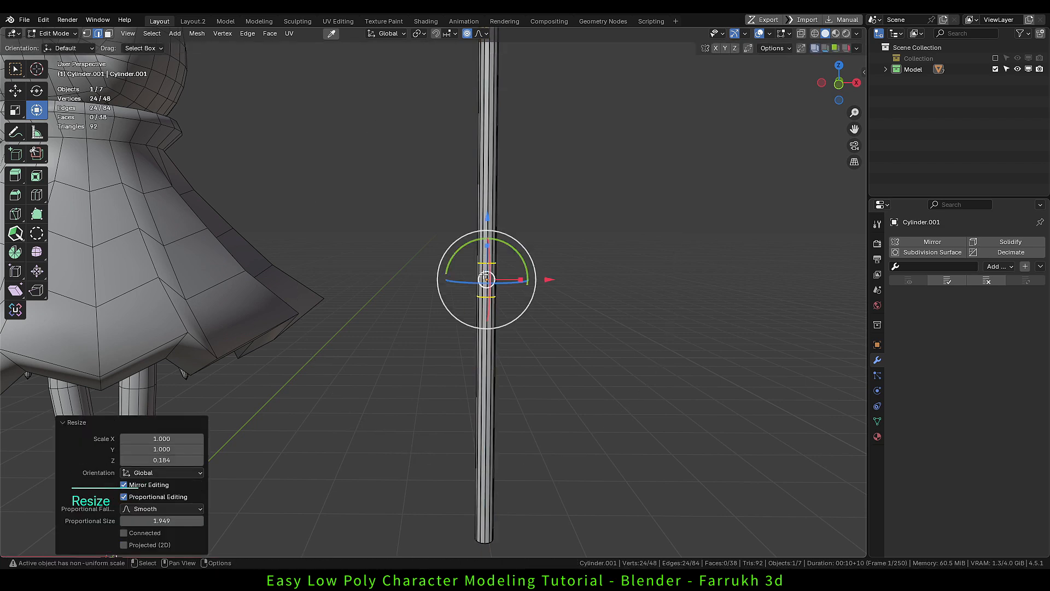
# Widen the lower of the rod's two middle edge loops along X to form the blade's shoulder.
pyautogui.scroll(1, 534, 336)
pyautogui.click(487, 295)
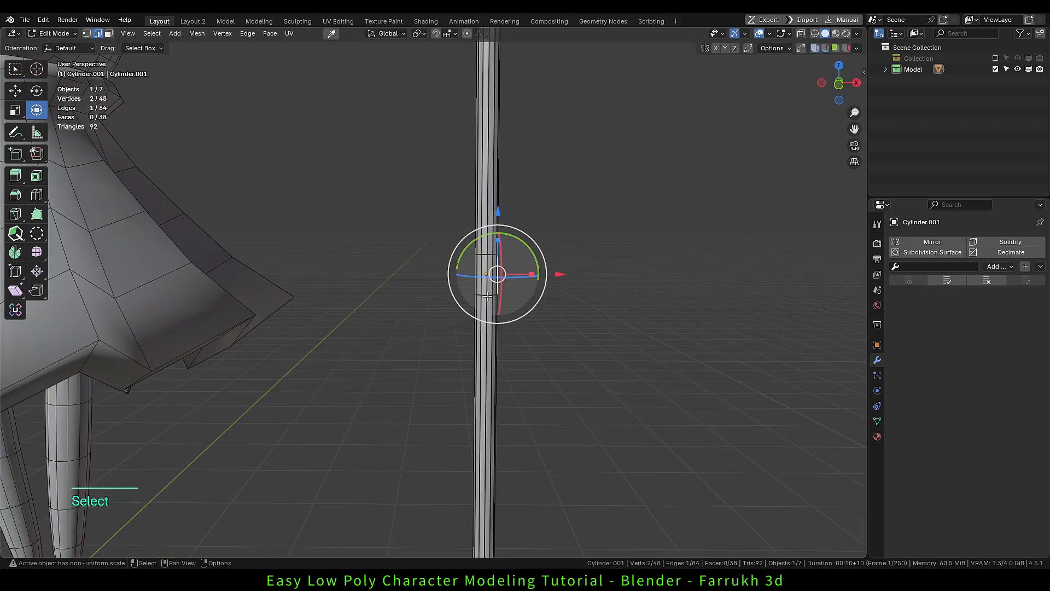
pyautogui.keyDown('alt'); pyautogui.click(487, 296); pyautogui.keyUp('alt')
pyautogui.press('s')
pyautogui.press('x')
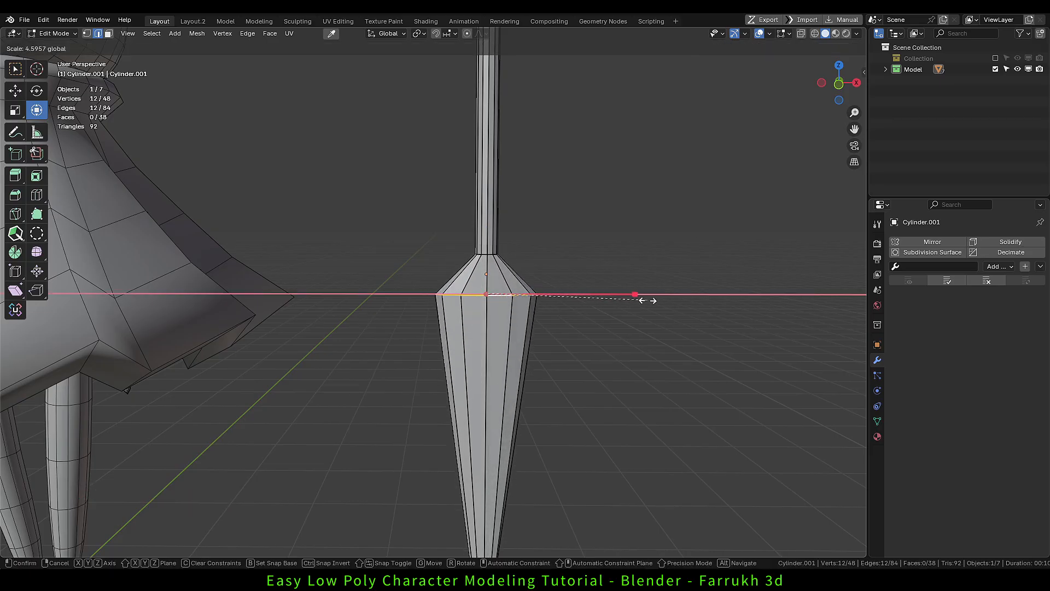
pyautogui.click(616, 300)
pyautogui.keyDown('alt'); pyautogui.moveTo(616, 300); pyautogui.dragTo(492, 459); pyautogui.keyUp('alt')
# Shrink the rod's bottom end face to a sharp tip and pull it downward.
pyautogui.press('Tab')
pyautogui.click(489, 439)
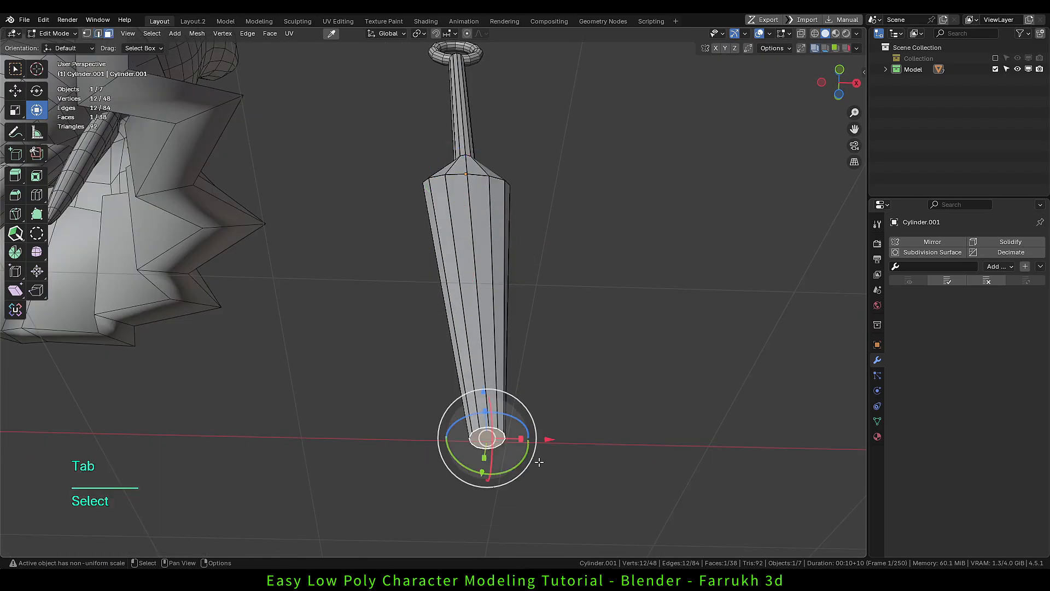
pyautogui.press('s')
pyautogui.click(496, 442)
pyautogui.moveTo(484, 392); pyautogui.dragTo(489, 448)
pyautogui.keyDown('alt'); pyautogui.moveTo(495, 244); pyautogui.dragTo(497, 284); pyautogui.keyUp('alt')
pyautogui.scroll(-4, 492, 279)
pyautogui.moveTo(468, 219); pyautogui.dragTo(465, 296, button='middle')
pyautogui.scroll(3, 465, 297)
pyautogui.press('Tab')
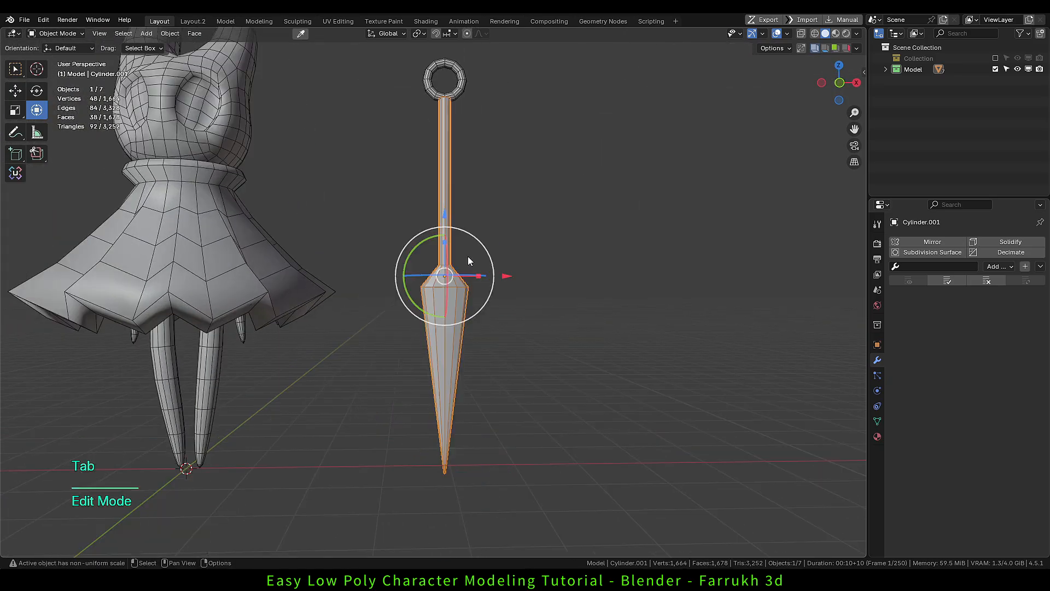
# Narrow the rod slightly along X, and shrink the ring and lower it about 0.146 m onto the rod's upper end.
pyautogui.moveTo(476, 276); pyautogui.dragTo(464, 280)
pyautogui.click(461, 83)
pyautogui.press('s')
pyautogui.click(575, 160)
pyautogui.moveTo(560, 158); pyautogui.dragTo(549, 261, button='middle')
pyautogui.moveTo(433, 122); pyautogui.dragTo(431, 129)
pyautogui.keyDown('alt'); pyautogui.moveTo(353, 240); pyautogui.dragTo(331, 294); pyautogui.keyUp('alt')
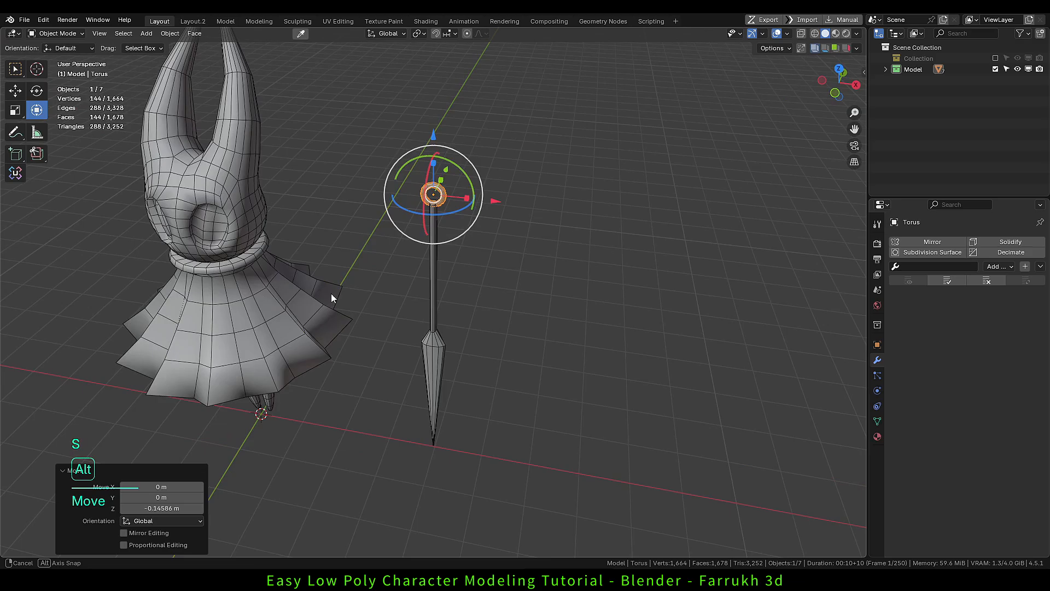
pyautogui.keyDown('alt'); pyautogui.moveTo(330, 293); pyautogui.dragTo(368, 260, button='middle'); pyautogui.keyUp('alt')
pyautogui.press('s')
pyautogui.click(475, 254)
# Join the ring and the bladed rod into one object, with the rod as the active object.
pyautogui.keyDown('alt'); pyautogui.moveTo(474, 254); pyautogui.dragTo(492, 264, button='middle'); pyautogui.keyUp('alt')
pyautogui.scroll(-2, 492, 268)
pyautogui.click(512, 366)
pyautogui.click(446, 212)
pyautogui.scroll(1, 451, 351)
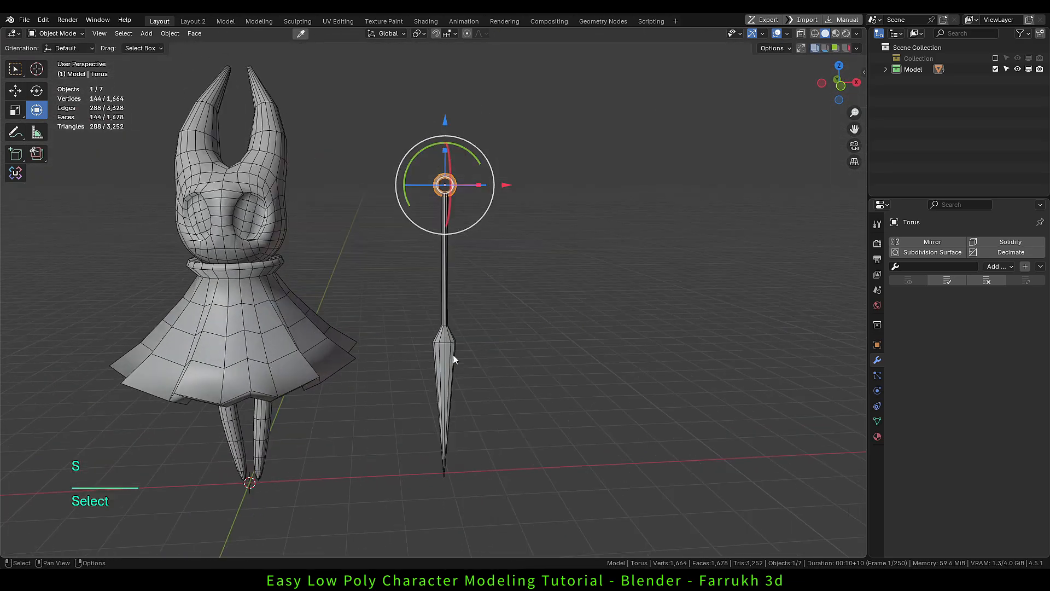
pyautogui.scroll(1, 453, 355)
pyautogui.keyDown('shift'); pyautogui.click(452, 358); pyautogui.keyUp('shift')
pyautogui.rightClick(449, 366)
pyautogui.click(437, 380)
pyautogui.scroll(-1, 481, 360)
pyautogui.moveTo(506, 353); pyautogui.dragTo(525, 333, button='middle')
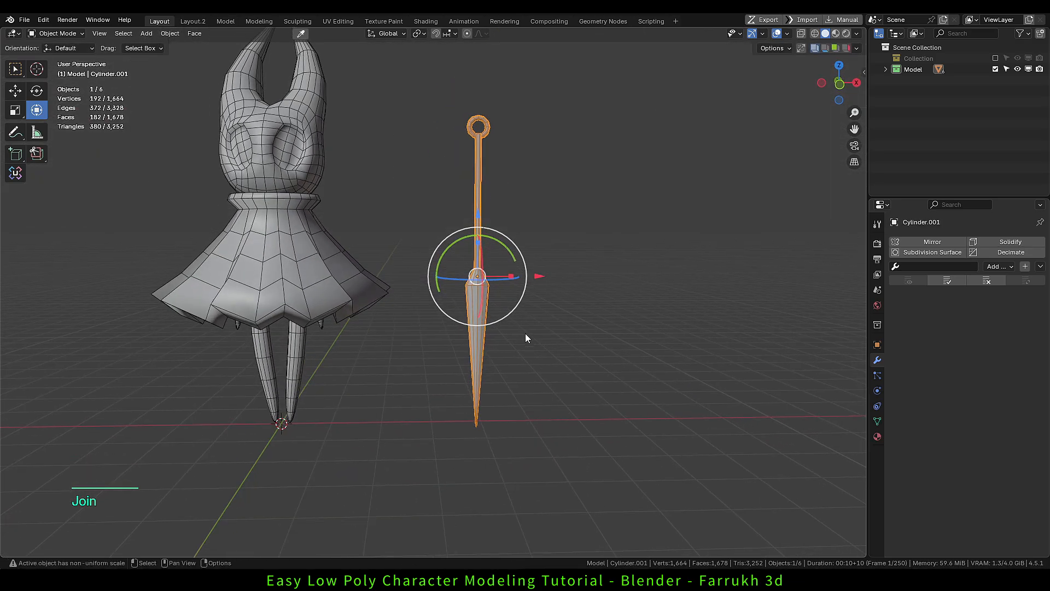
# Tilt the weapon and move it over to the character's side, shifting it last by about 2.02, -0.21 and -1.18 m in X, Y and Z.
pyautogui.moveTo(477, 276); pyautogui.dragTo(122, 283)
pyautogui.moveTo(246, 321); pyautogui.dragTo(392, 327, button='middle')
pyautogui.moveTo(296, 258); pyautogui.dragTo(307, 295)
pyautogui.moveTo(287, 292); pyautogui.dragTo(368, 344)
pyautogui.keyDown('alt'); pyautogui.moveTo(344, 377); pyautogui.dragTo(397, 367, button='middle'); pyautogui.keyUp('alt')
pyautogui.scroll(2, 398, 366)
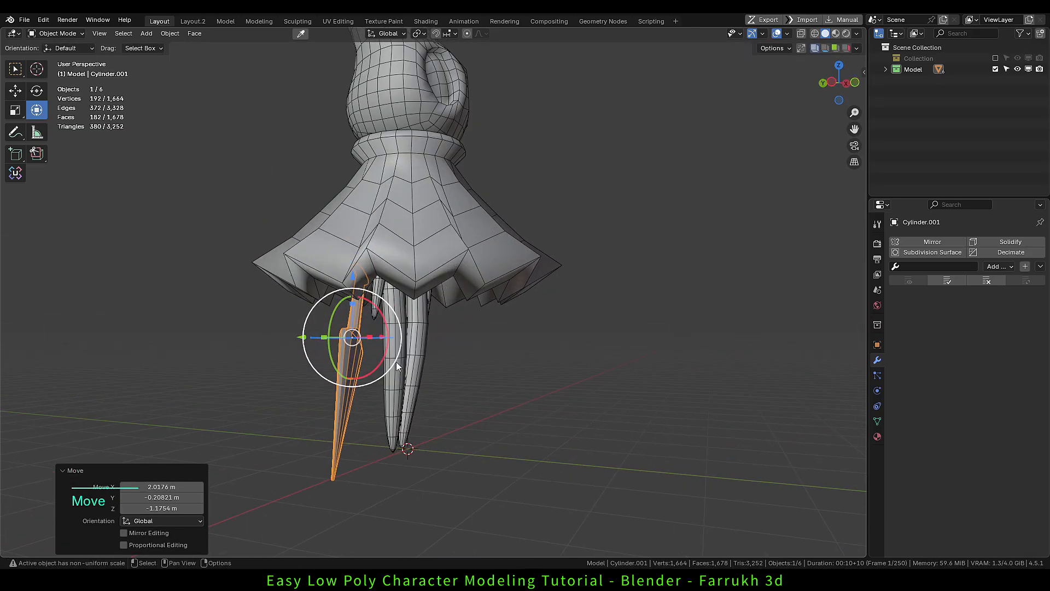
# Rotate and reposition the weapon so its handle passes under the cloak beside the arm and the blade points outward.
pyautogui.moveTo(372, 354); pyautogui.dragTo(415, 312)
pyautogui.moveTo(353, 338); pyautogui.dragTo(385, 316)
pyautogui.keyDown('alt'); pyautogui.moveTo(456, 345); pyautogui.dragTo(332, 343, button='middle'); pyautogui.keyUp('alt')
pyautogui.moveTo(416, 350); pyautogui.dragTo(422, 344)
pyautogui.keyDown('alt'); pyautogui.moveTo(393, 358); pyautogui.dragTo(451, 358, button='middle'); pyautogui.keyUp('alt')
pyautogui.moveTo(379, 319); pyautogui.dragTo(370, 325)
pyautogui.keyDown('alt'); pyautogui.moveTo(409, 337); pyautogui.dragTo(377, 339, button='middle'); pyautogui.keyUp('alt')
# In Local orientation, trackball-rotate the weapon by about 1.72° and -3.44° and slide it along its local Z axis, last by about -0.49 m.
pyautogui.scroll(-2, 383, 339)
pyautogui.click(391, 34)
pyautogui.click(375, 77)
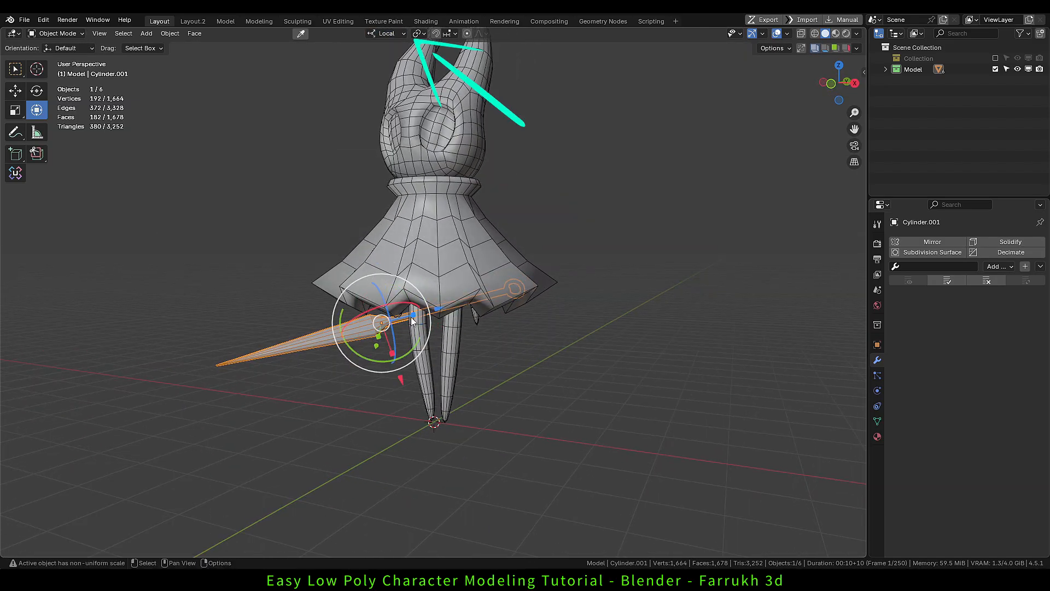
pyautogui.moveTo(413, 321); pyautogui.dragTo(436, 316)
pyautogui.moveTo(368, 331); pyautogui.dragTo(366, 330)
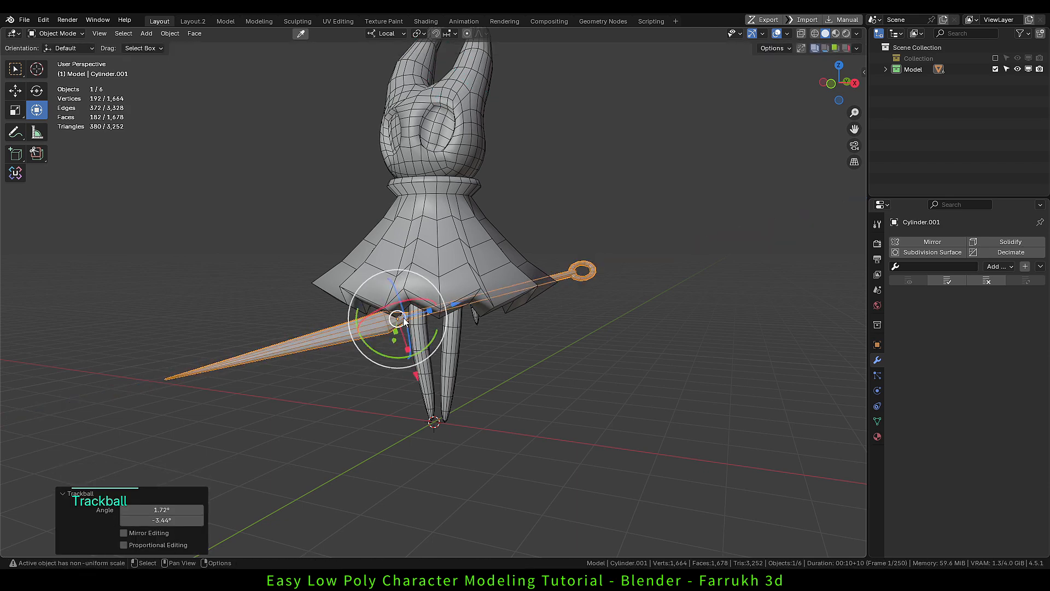
pyautogui.moveTo(454, 304); pyautogui.dragTo(428, 311)
pyautogui.keyDown('alt'); pyautogui.moveTo(534, 335); pyautogui.dragTo(564, 354, button='middle'); pyautogui.keyUp('alt')
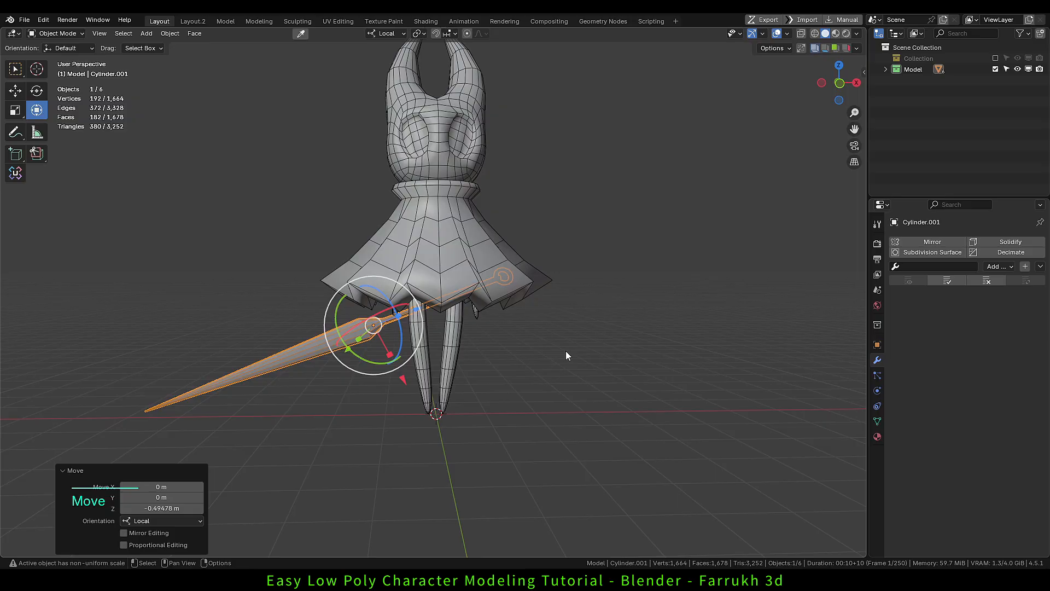
# Shorten the weapon along its length and rotate it about -3.87° around the view axis.
pyautogui.click(558, 350)
pyautogui.moveTo(410, 331); pyautogui.dragTo(403, 358, button='middle')
pyautogui.click(406, 341)
pyautogui.moveTo(400, 344); pyautogui.dragTo(421, 330)
pyautogui.moveTo(421, 370); pyautogui.dragTo(432, 365)
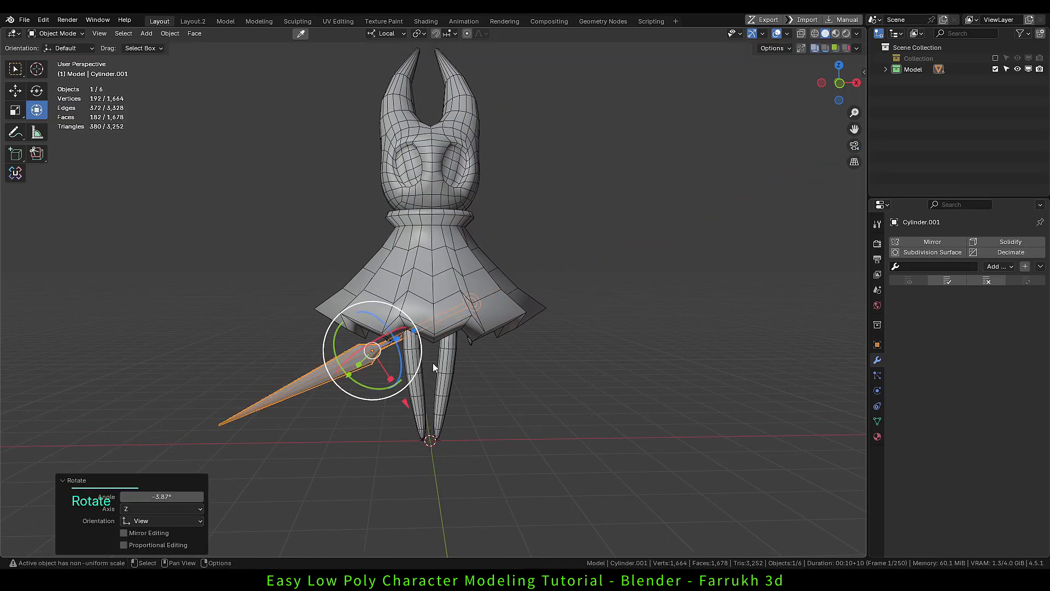
pyautogui.click(539, 363)
# Raise the hem corner at the back of the cloak so the cloth lifts above the weapon's handle.
pyautogui.keyDown('alt'); pyautogui.moveTo(553, 367); pyautogui.dragTo(460, 381, button='middle'); pyautogui.keyUp('alt')
pyautogui.keyDown('alt'); pyautogui.moveTo(632, 302); pyautogui.dragTo(538, 327, button='middle'); pyautogui.keyUp('alt')
pyautogui.scroll(1, 513, 383)
pyautogui.click(513, 401)
pyautogui.scroll(2, 512, 324)
pyautogui.click(512, 320)
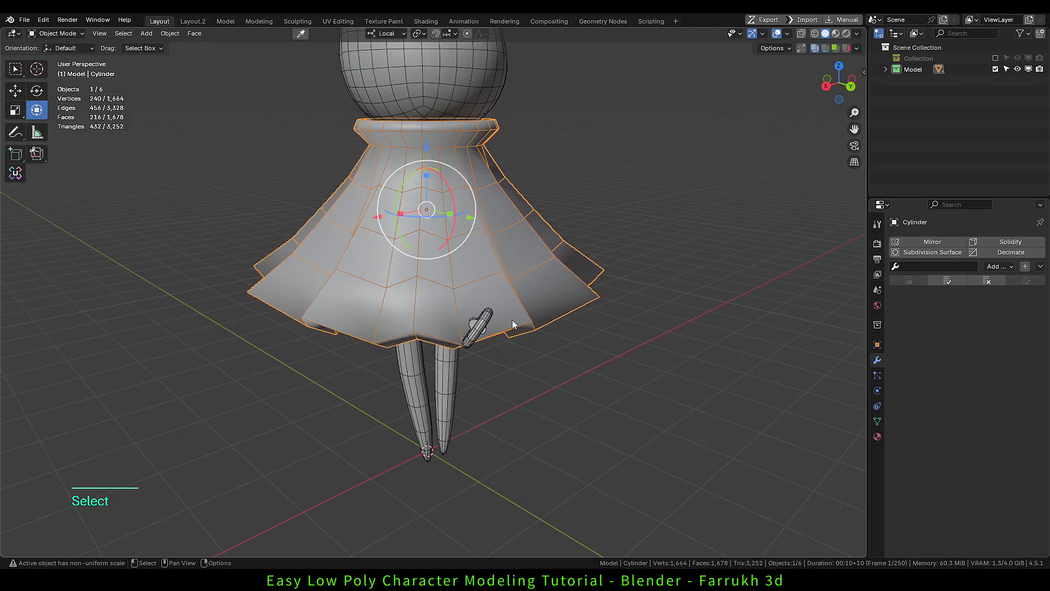
pyautogui.press('Tab')
pyautogui.click(449, 322)
pyautogui.scroll(2, 460, 342)
pyautogui.click(458, 353)
pyautogui.press('g')
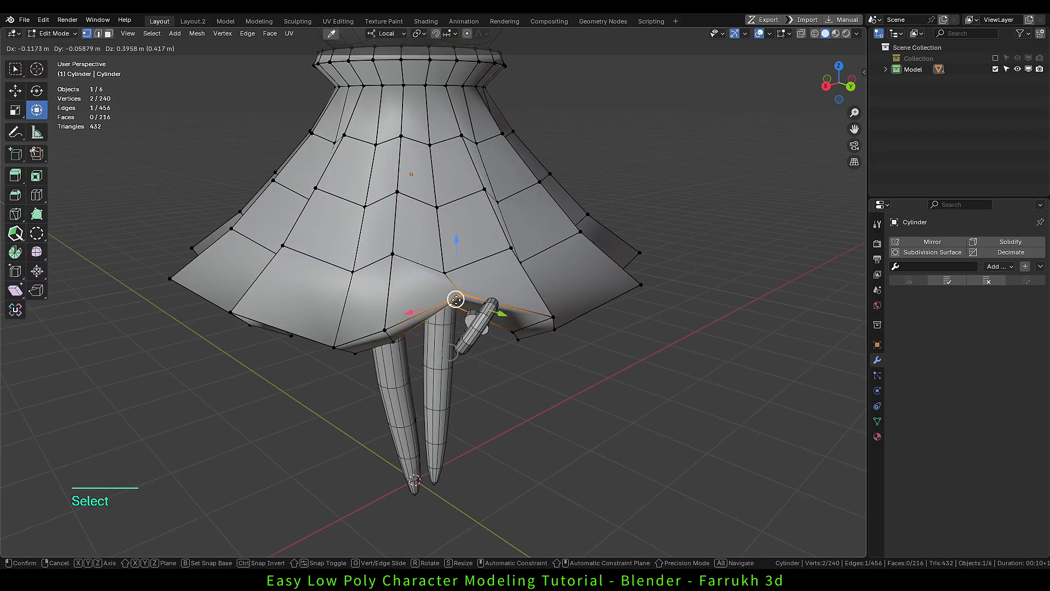
pyautogui.click(463, 306)
pyautogui.keyDown('alt'); pyautogui.moveTo(464, 307); pyautogui.dragTo(599, 349, button='middle'); pyautogui.keyUp('alt')
pyautogui.press('Tab')
pyautogui.scroll(-3, 507, 400)
pyautogui.click(502, 390)
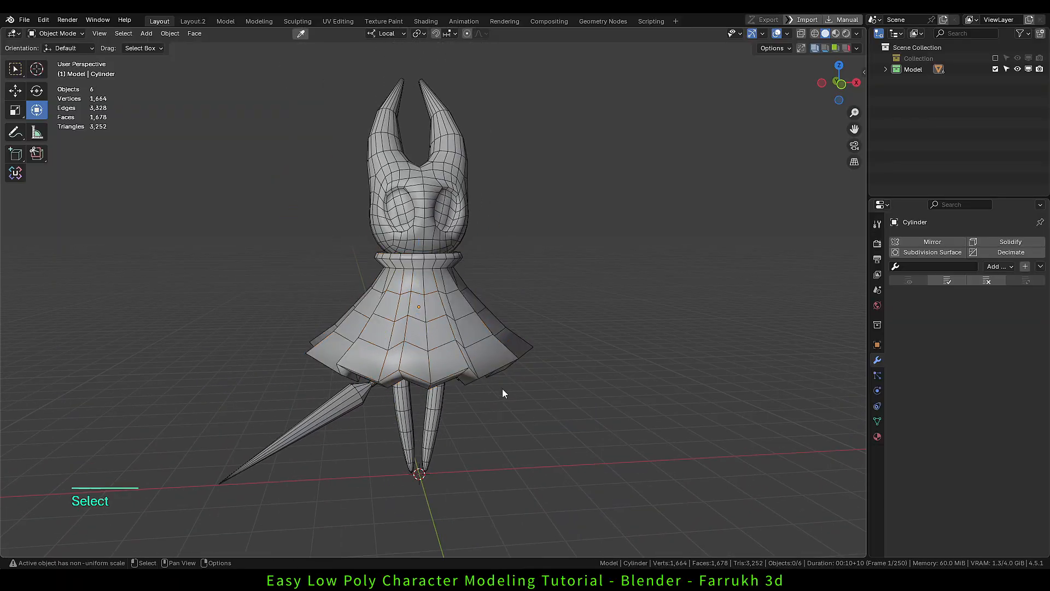
# Rename the cloak object to Cloak and the sphere beneath it to Body.
pyautogui.click(488, 360)
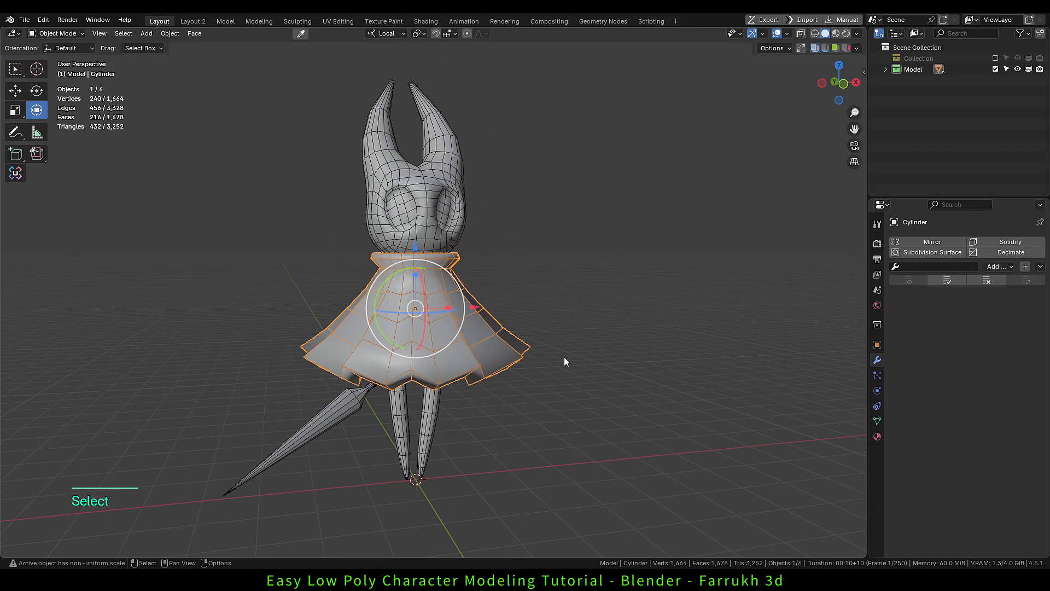
pyautogui.press('F2')
pyautogui.write('Cloa')
pyautogui.press('Return')
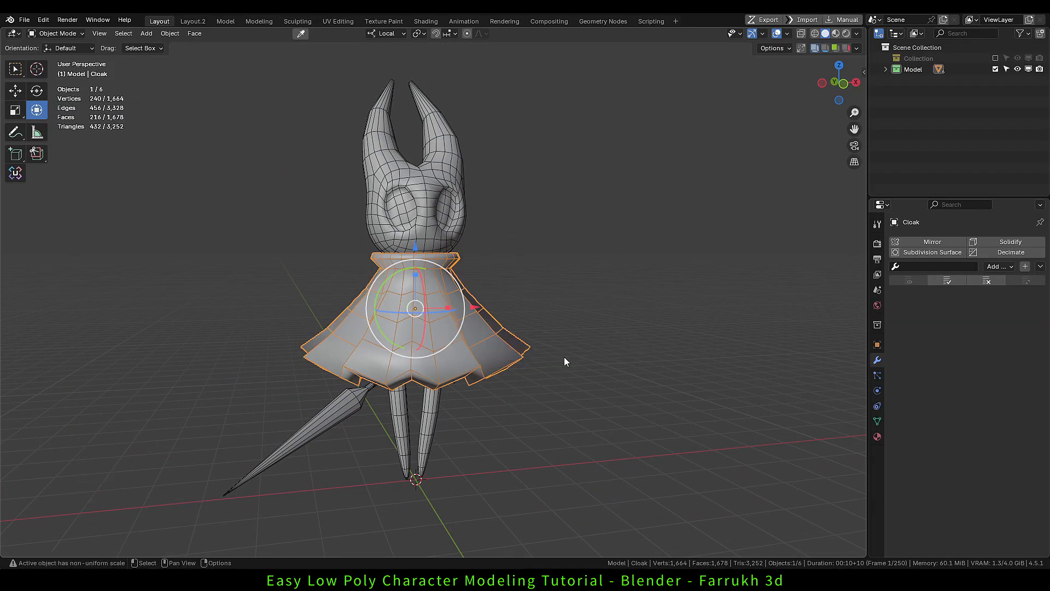
pyautogui.keyDown('alt'); pyautogui.moveTo(563, 357); pyautogui.dragTo(428, 365, button='middle'); pyautogui.keyUp('alt')
pyautogui.click(418, 317)
pyautogui.press('F2')
pyautogui.write('Body')
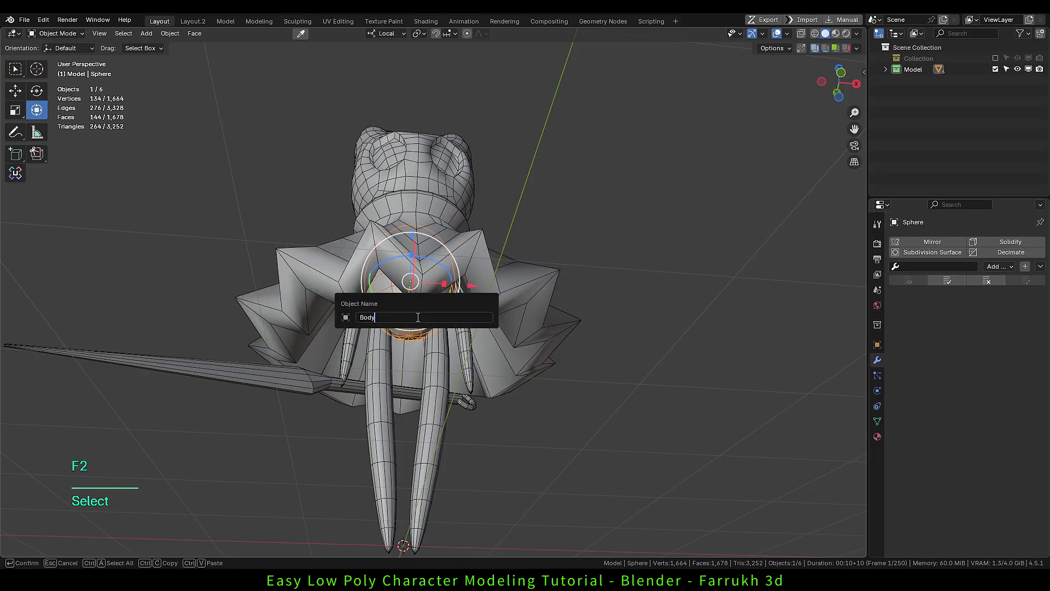
pyautogui.press('Return')
# Rename the mirrored legs object to Legs and the mirrored arms object to Arms.
pyautogui.click(433, 368)
pyautogui.press('F2')
pyautogui.write('Legs')
pyautogui.press('Return')
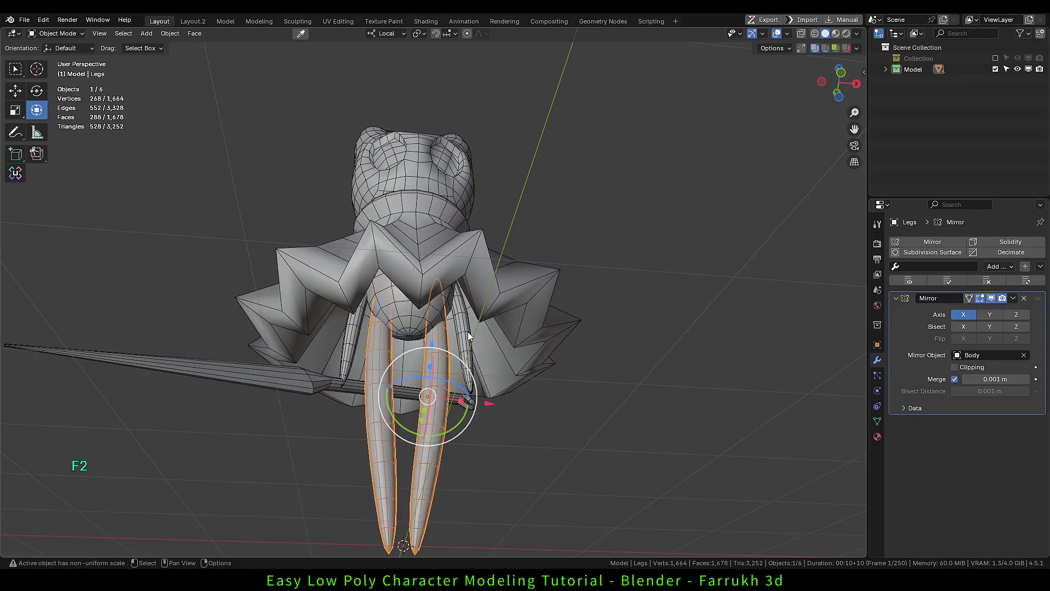
pyautogui.click(467, 332)
pyautogui.press('F2')
pyautogui.write('Arms')
pyautogui.press('Return')
# Rename the weapon object to Sword and save the file.
pyautogui.click(280, 375)
pyautogui.press('F2')
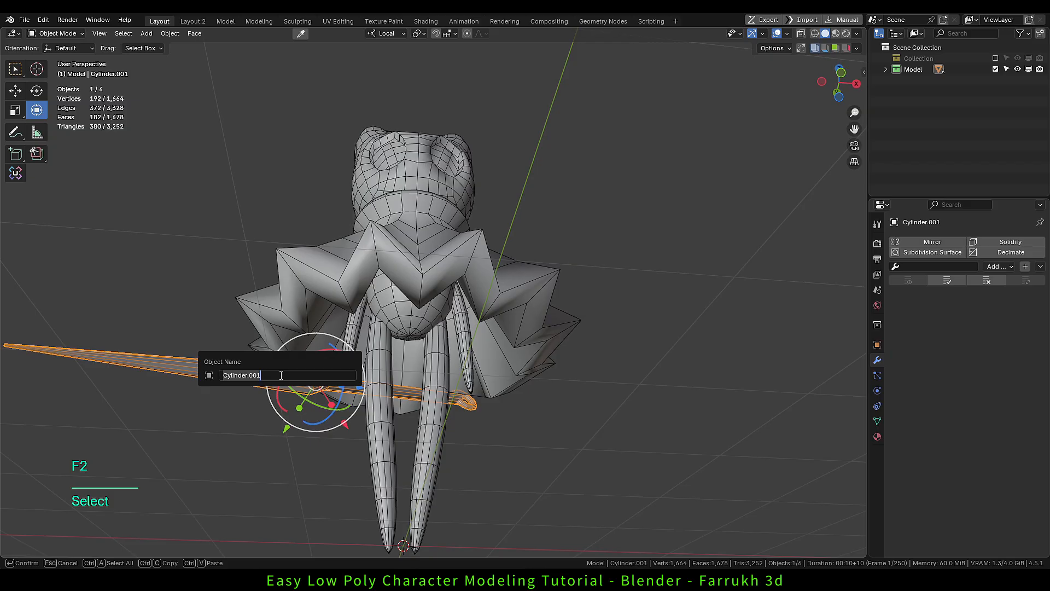
pyautogui.write('Sword')
pyautogui.press('Return')
pyautogui.click(312, 224)
pyautogui.scroll(-1, 394, 262)
pyautogui.moveTo(394, 261); pyautogui.dragTo(759, 359, button='middle')
pyautogui.hotkey('ctrl', 's')
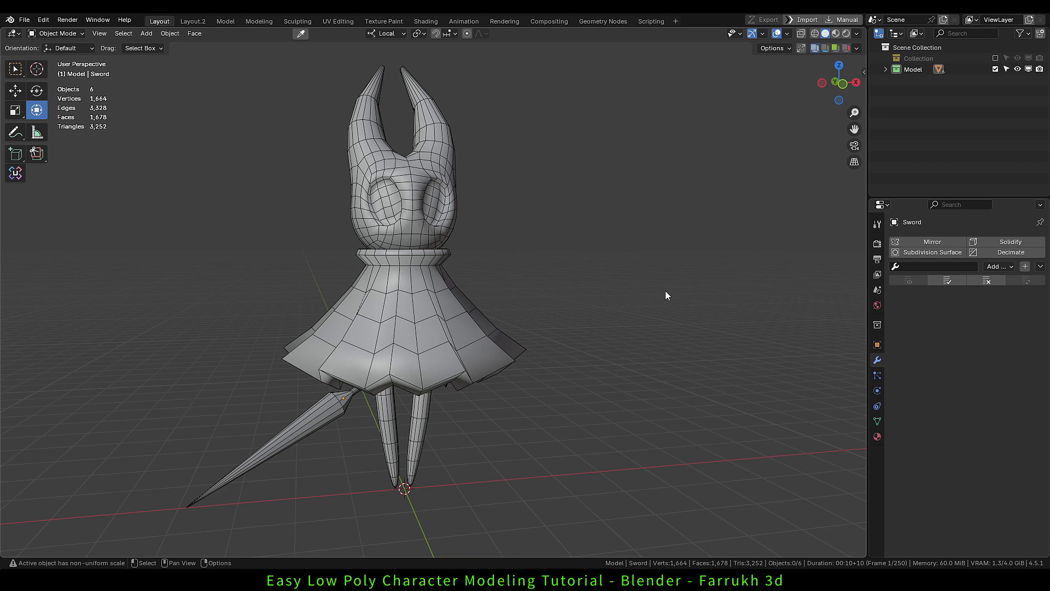
# Display the viewport in Material Preview shading and hide the wireframe overlay.
pyautogui.press('z')
pyautogui.click(608, 255)
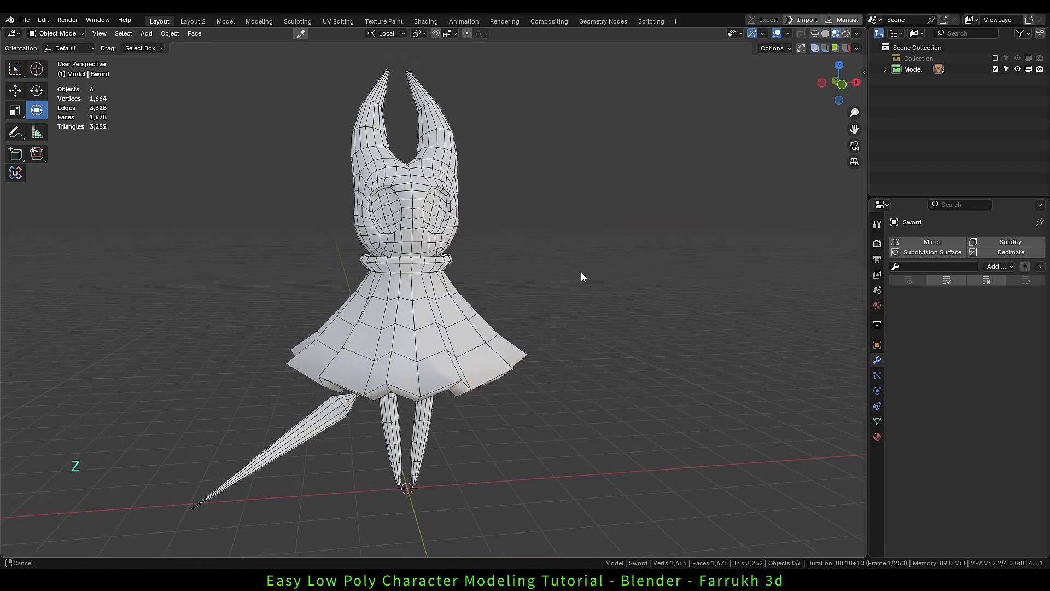
pyautogui.press('F4')
# Give the cloak a new material named Character with a red base color.
pyautogui.click(877, 437)
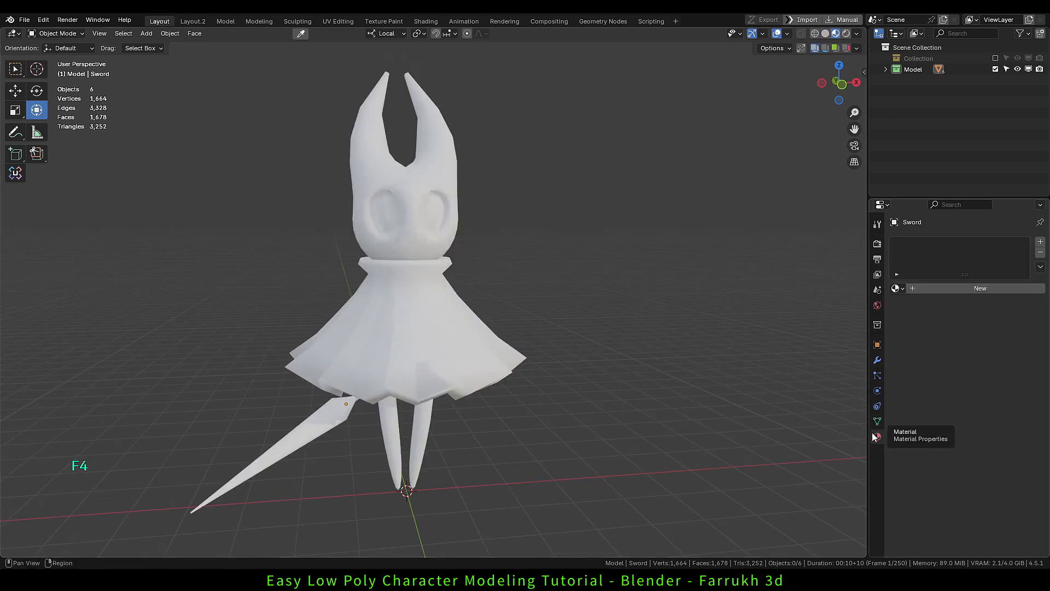
pyautogui.click(454, 293)
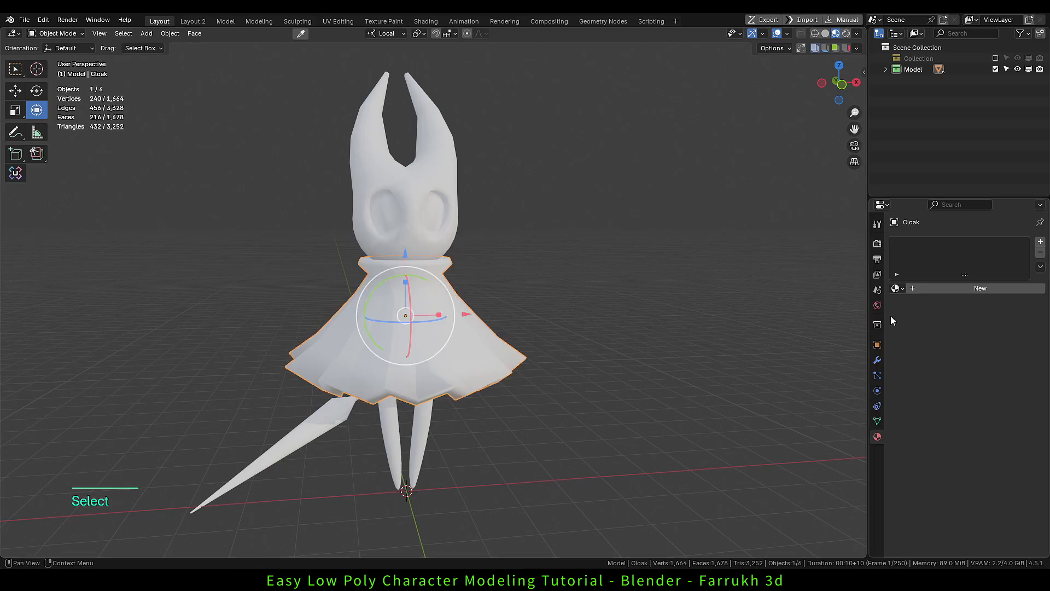
pyautogui.doubleClick(935, 290)
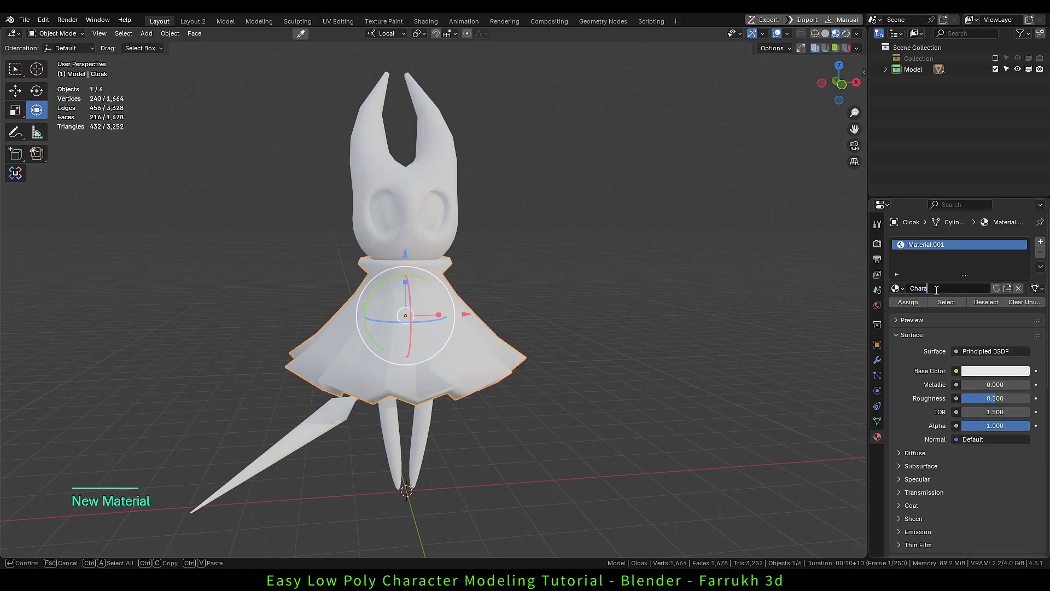
pyautogui.click(972, 370)
pyautogui.moveTo(969, 230); pyautogui.dragTo(975, 279)
pyautogui.click(320, 257)
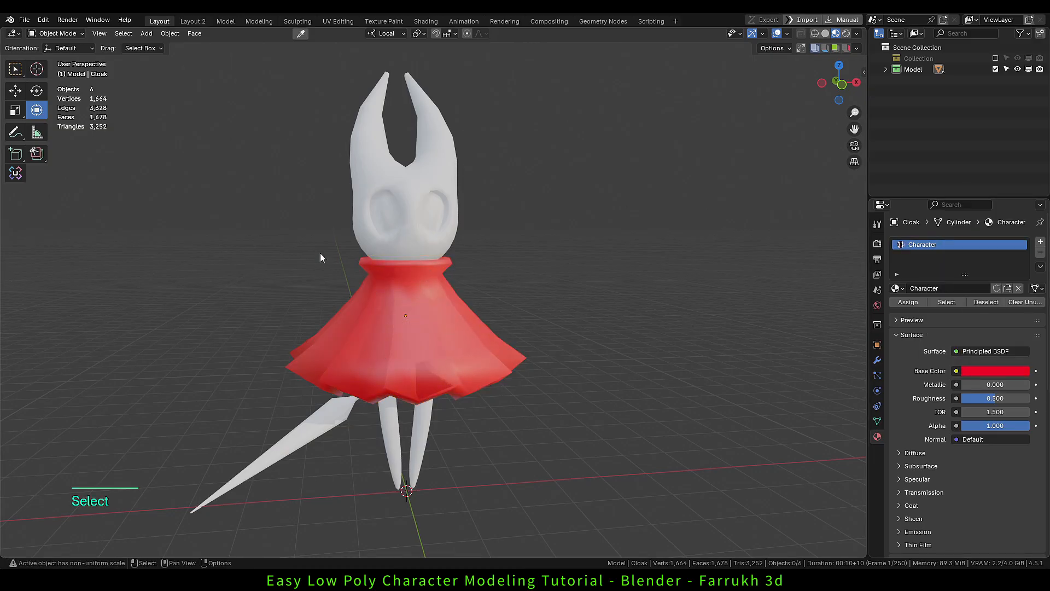
# Copy the cloak's Character material to all the other character objects and the sword.
pyautogui.moveTo(164, 74); pyautogui.dragTo(573, 526)
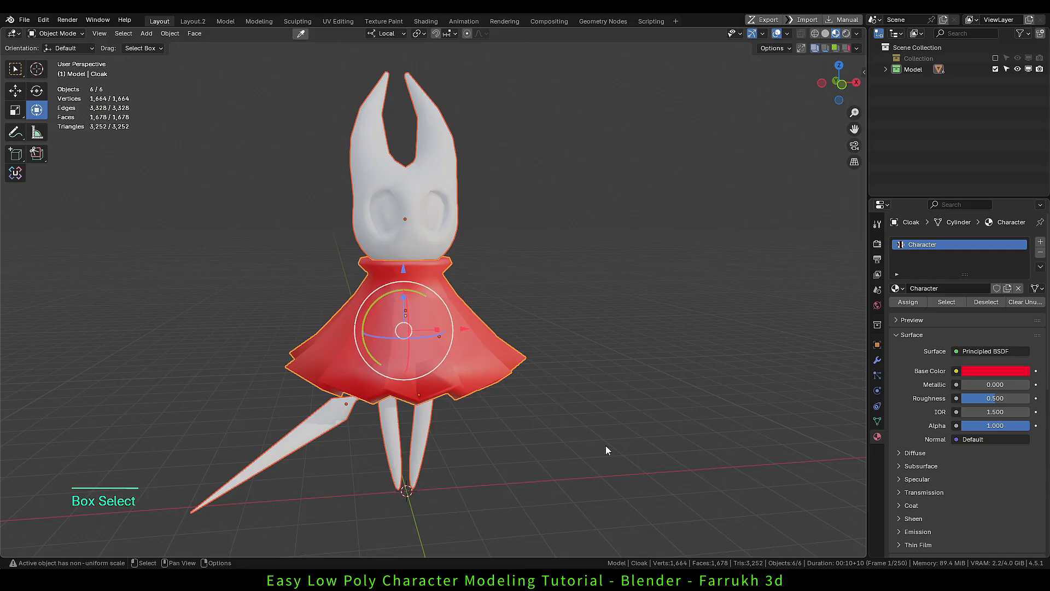
pyautogui.click(1039, 268)
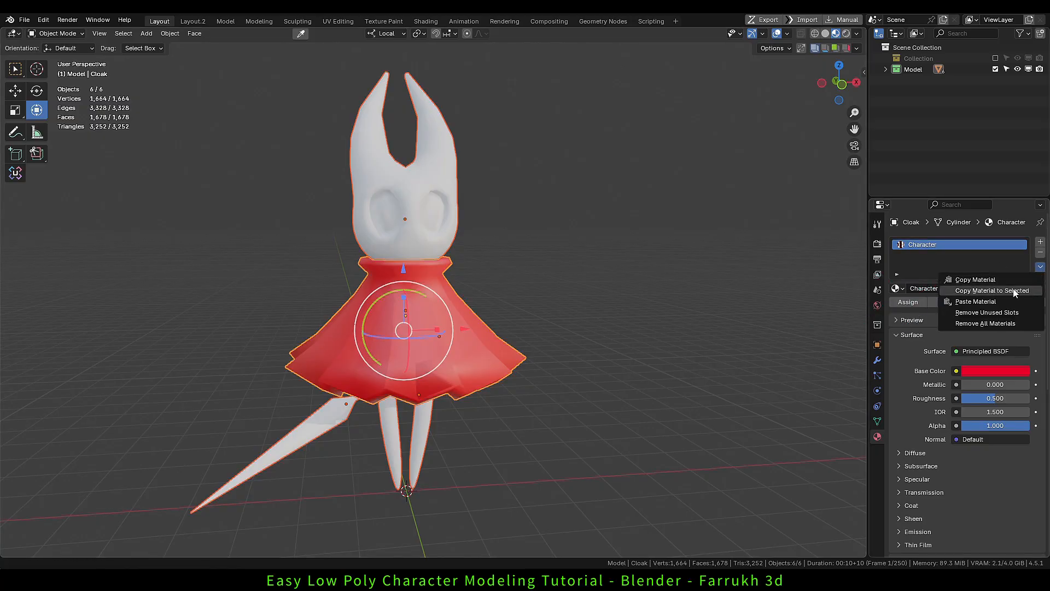
pyautogui.click(992, 290)
pyautogui.keyDown('alt'); pyautogui.moveTo(542, 420); pyautogui.dragTo(570, 435, button='middle'); pyautogui.keyUp('alt')
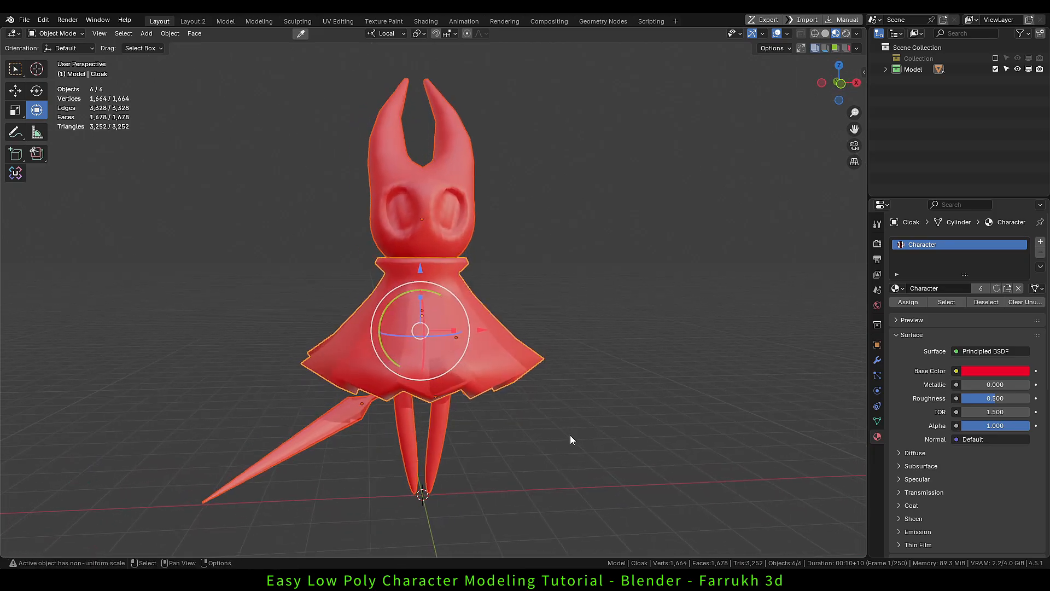
pyautogui.click(569, 435)
# Add a color attribute named Color to the cloak, with Vertex domain and Color data type.
pyautogui.click(533, 358)
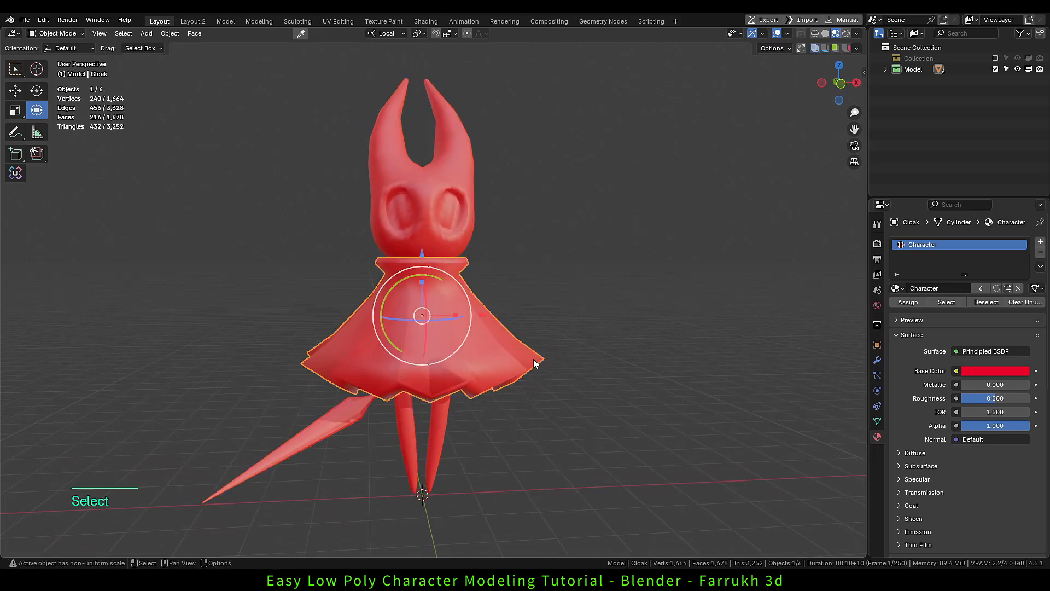
pyautogui.click(877, 422)
pyautogui.click(902, 423)
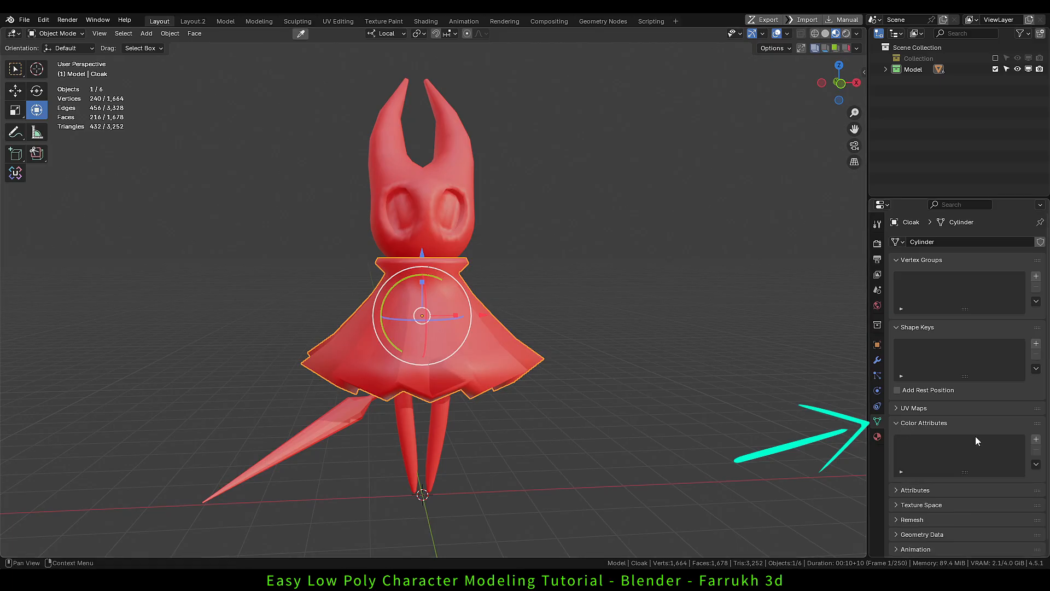
pyautogui.click(1035, 440)
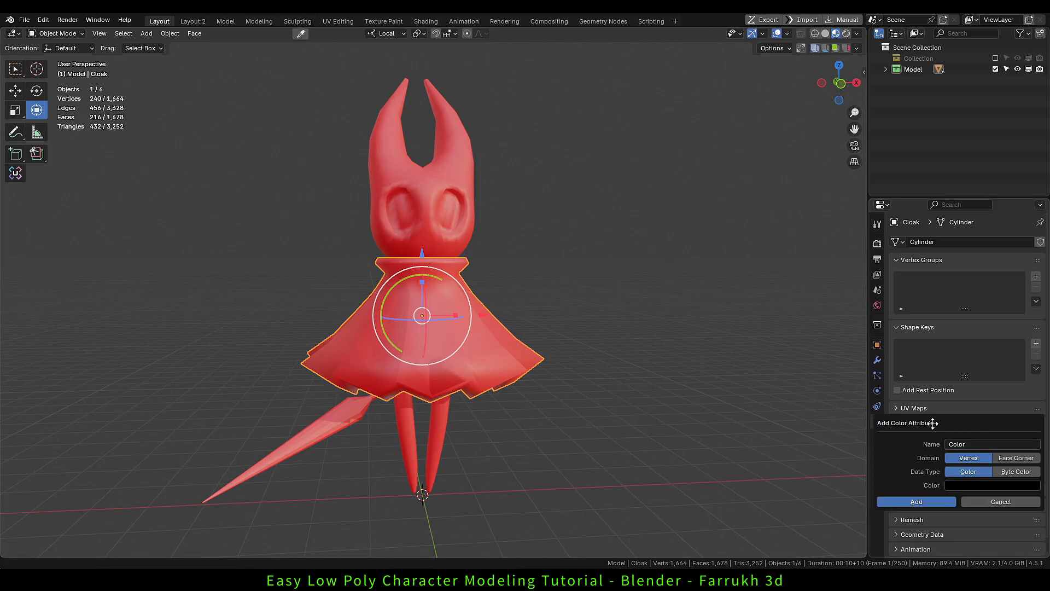
pyautogui.moveTo(932, 423); pyautogui.dragTo(706, 390)
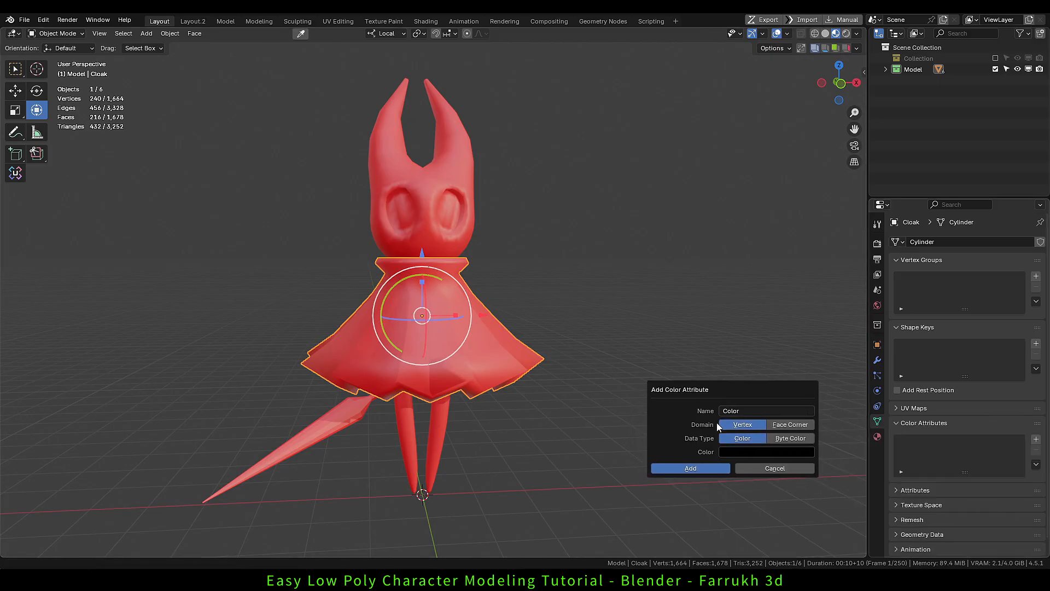
pyautogui.click(700, 470)
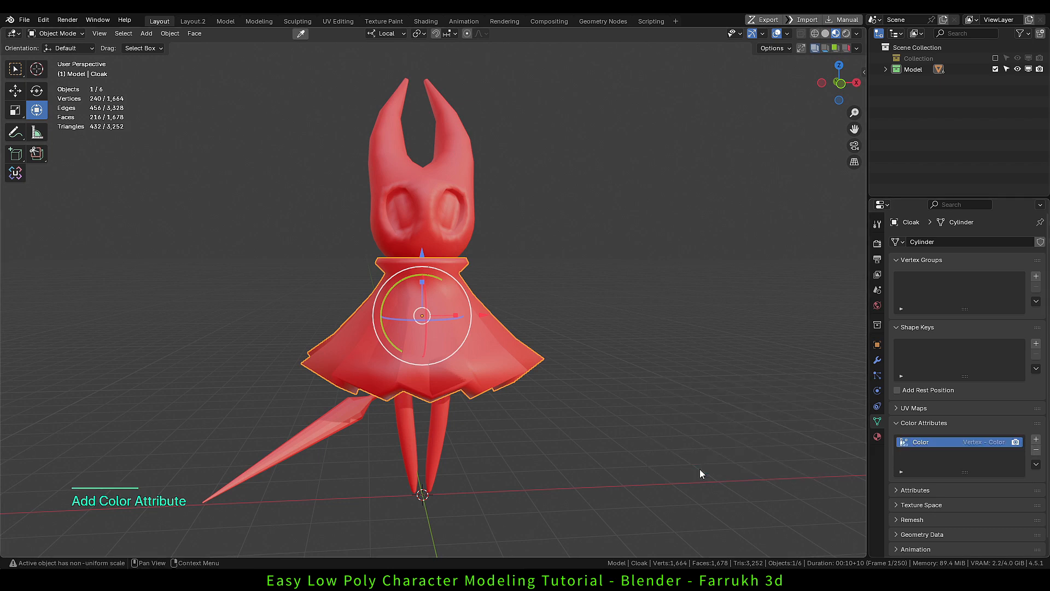
# Add the same vertex color attribute, named Color, to the head.
pyautogui.click(444, 213)
pyautogui.click(1036, 441)
pyautogui.keyDown('alt'); pyautogui.click(924, 501); pyautogui.keyUp('alt')
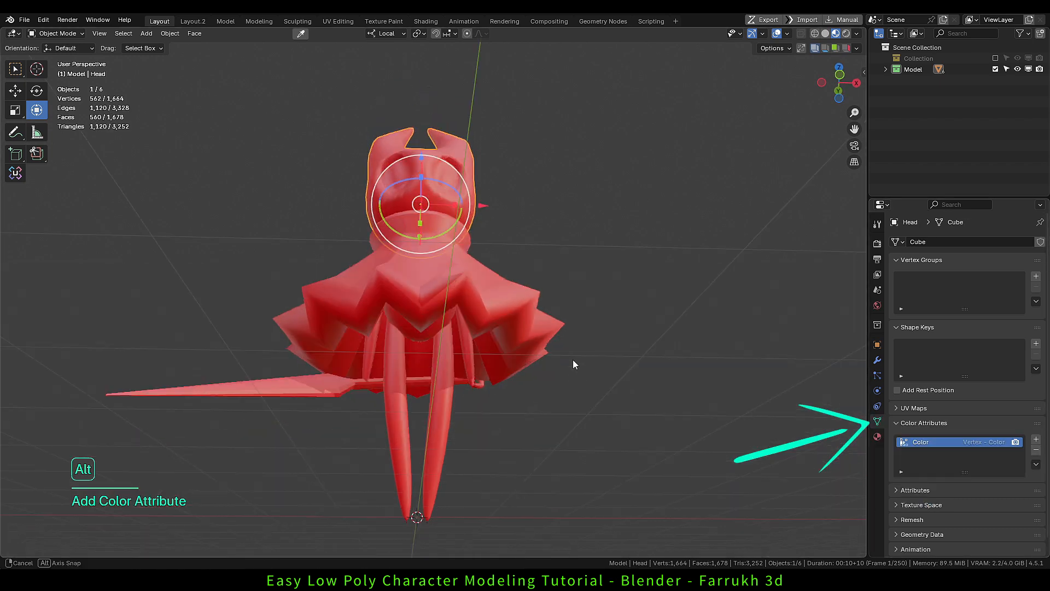
# Add a color attribute named Color, with Vertex domain and Color data type, to the body and to the arms.
pyautogui.click(413, 322)
pyautogui.click(1036, 440)
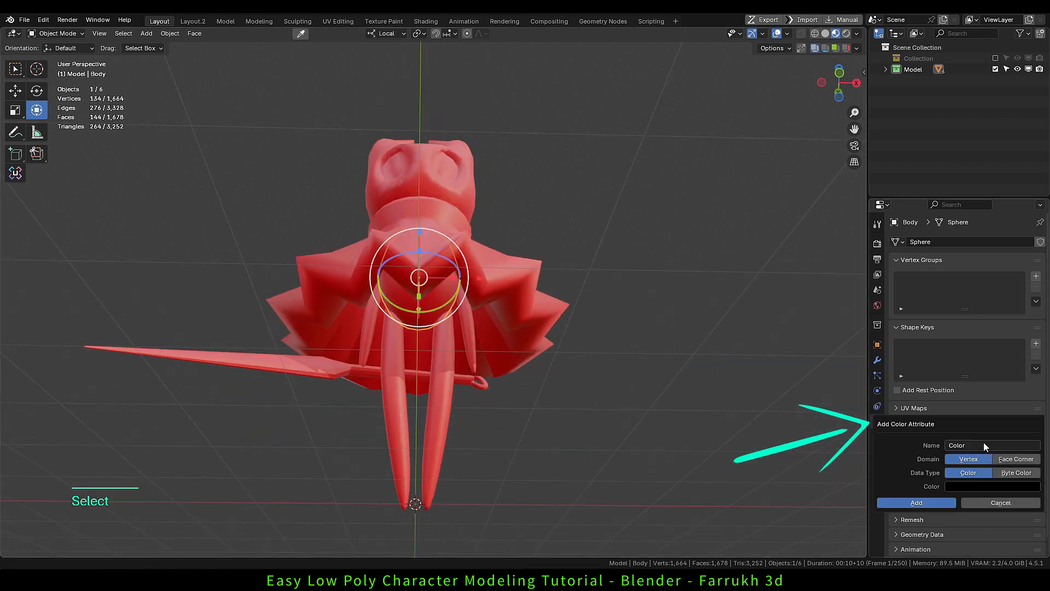
pyautogui.click(913, 501)
pyautogui.click(467, 344)
pyautogui.click(1036, 440)
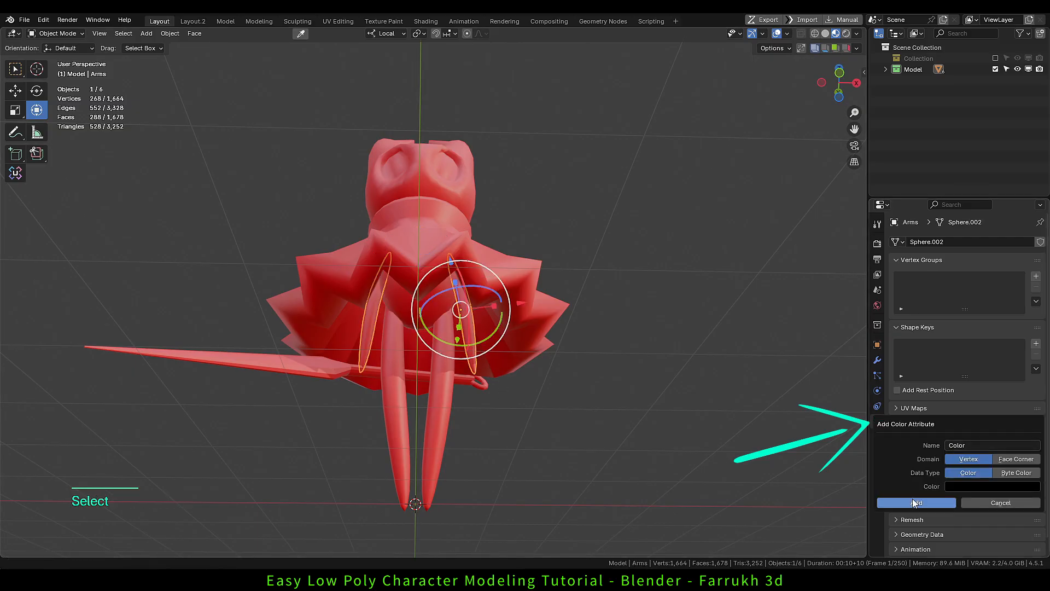
pyautogui.click(913, 502)
# Add the vertex color attribute named Color to the legs and to the sword.
pyautogui.click(451, 411)
pyautogui.click(1035, 440)
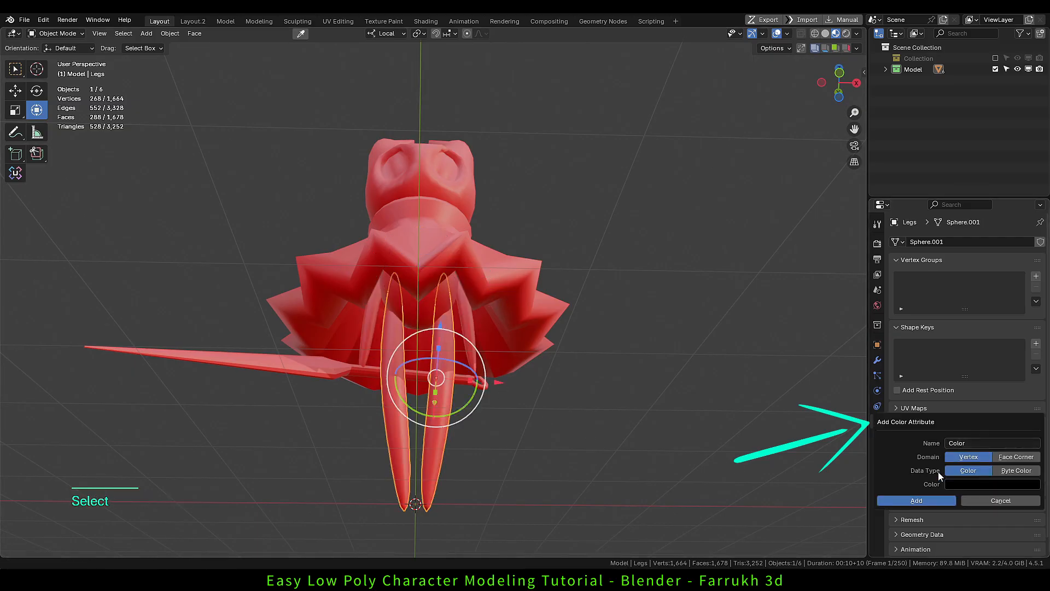
pyautogui.click(913, 500)
pyautogui.click(319, 370)
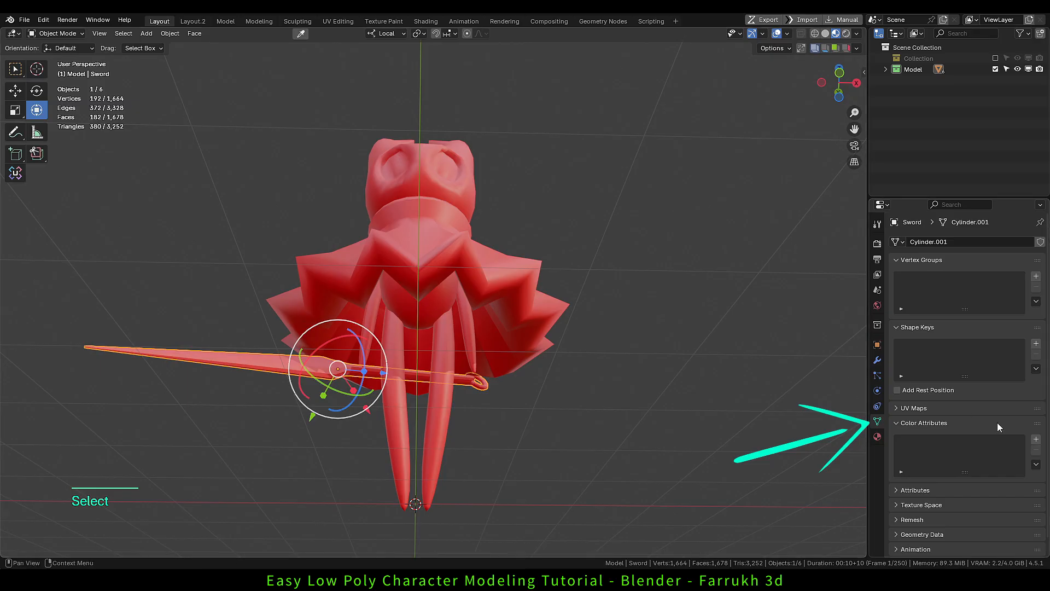
pyautogui.click(1035, 439)
pyautogui.click(917, 499)
# In the Shading workspace, feed the Character material's Base Color from a Color Attribute node that uses the Color attribute.
pyautogui.moveTo(575, 265); pyautogui.dragTo(536, 353, button='middle')
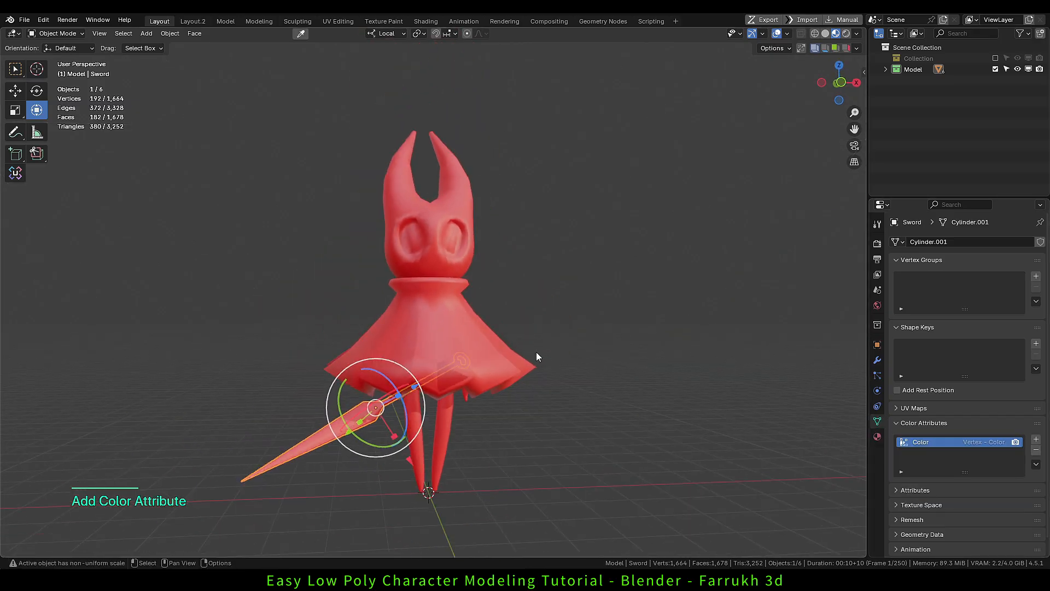
pyautogui.click(426, 21)
pyautogui.moveTo(351, 422); pyautogui.dragTo(465, 386, button='middle')
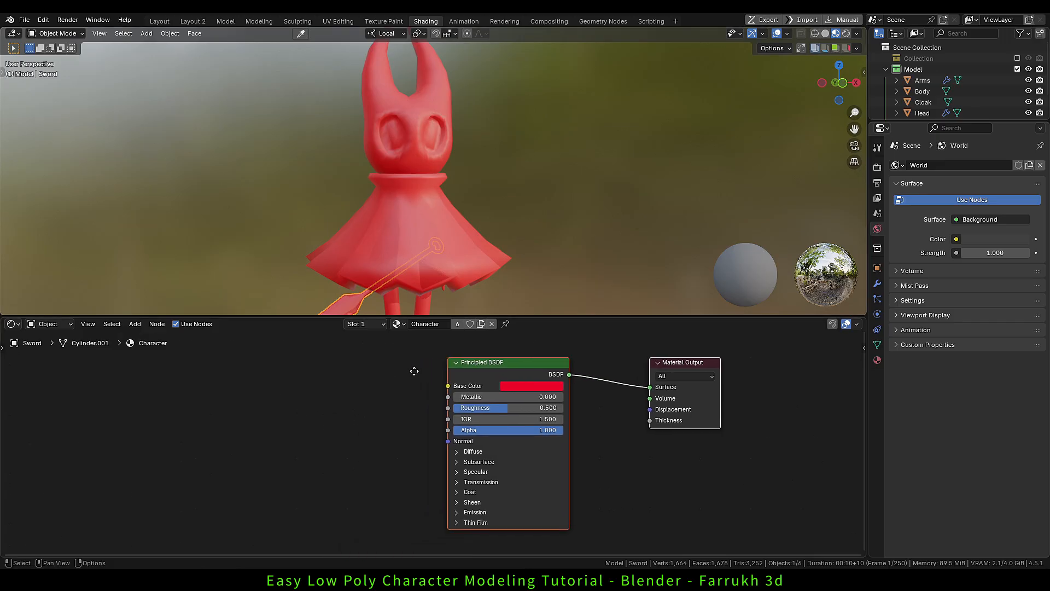
pyautogui.moveTo(448, 386); pyautogui.dragTo(382, 385)
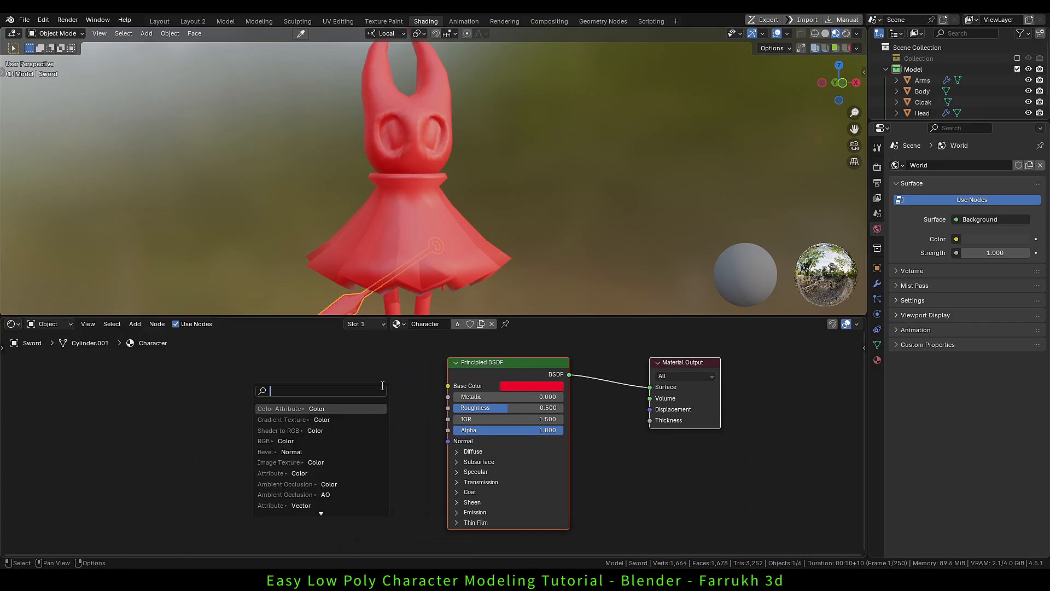
pyautogui.click(339, 408)
pyautogui.click(336, 406)
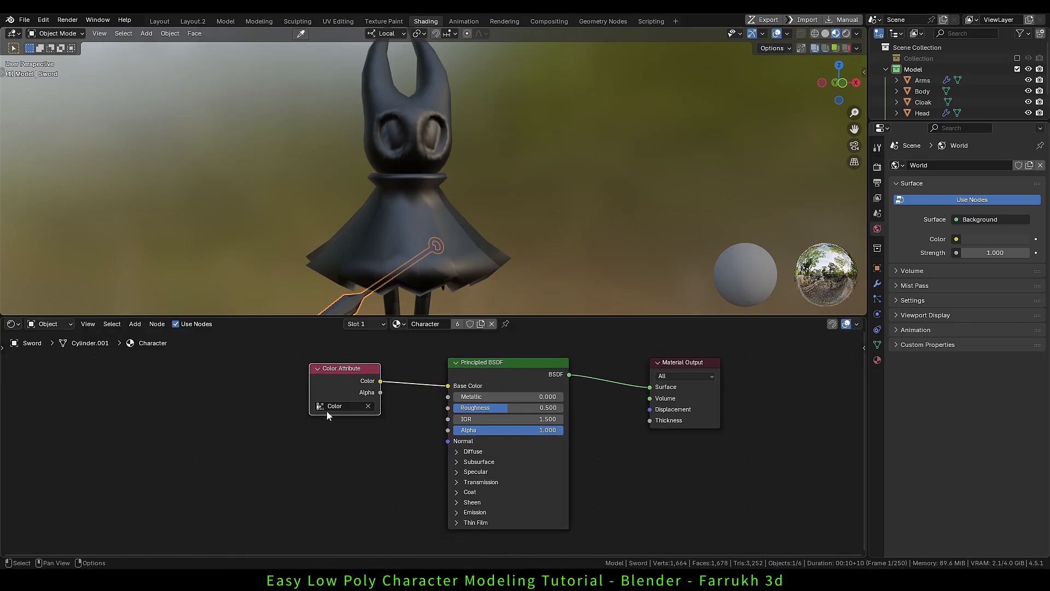
# Return to the Layout workspace and put the cloak into Vertex Paint mode.
pyautogui.click(158, 23)
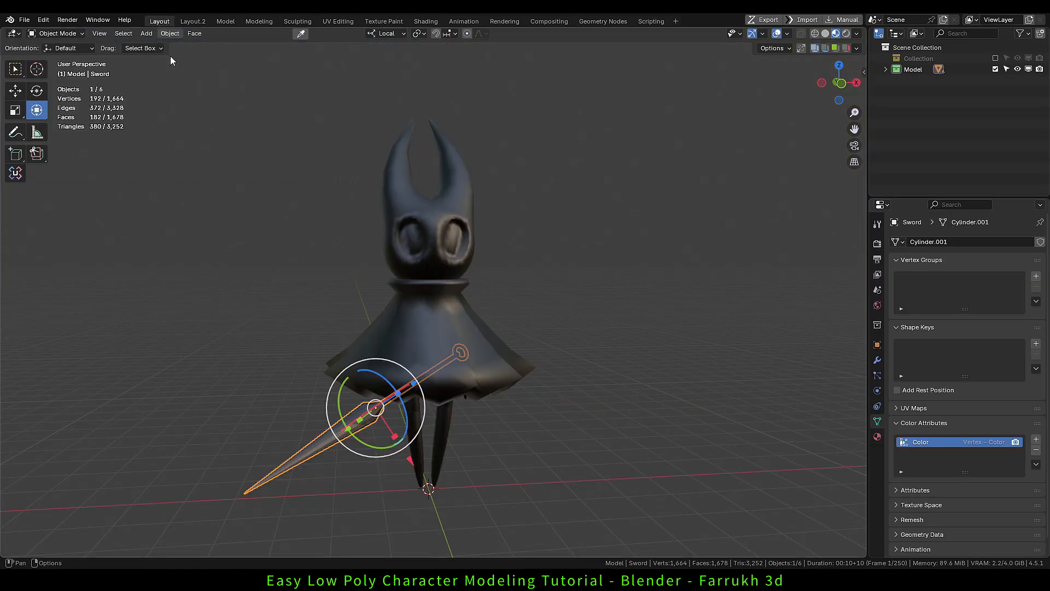
pyautogui.press('alt')
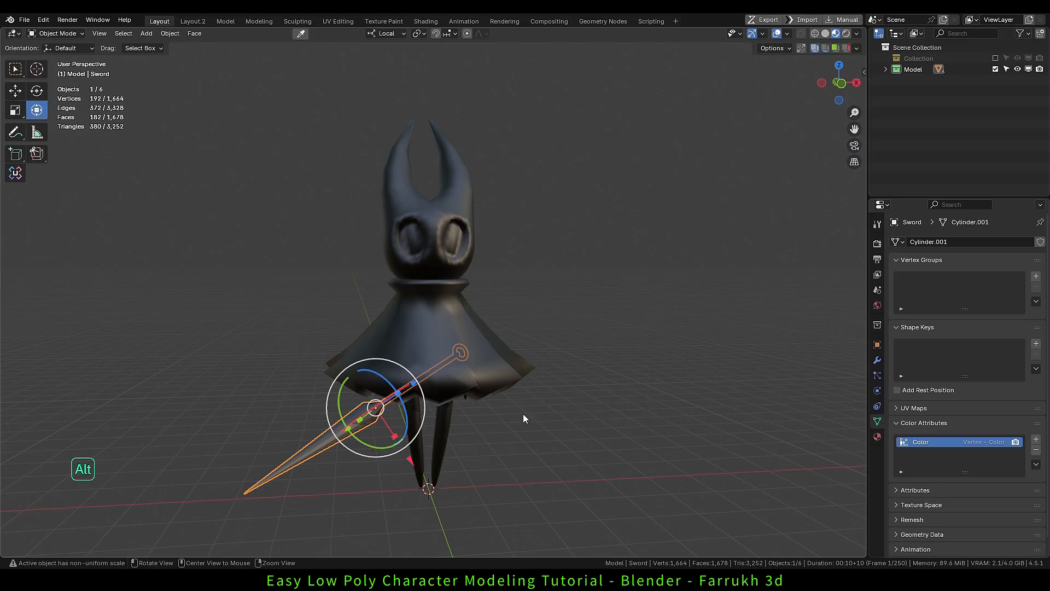
pyautogui.keyDown('alt'); pyautogui.moveTo(523, 413); pyautogui.dragTo(565, 408); pyautogui.keyUp('alt')
pyautogui.scroll(1, 514, 385)
pyautogui.click(522, 382)
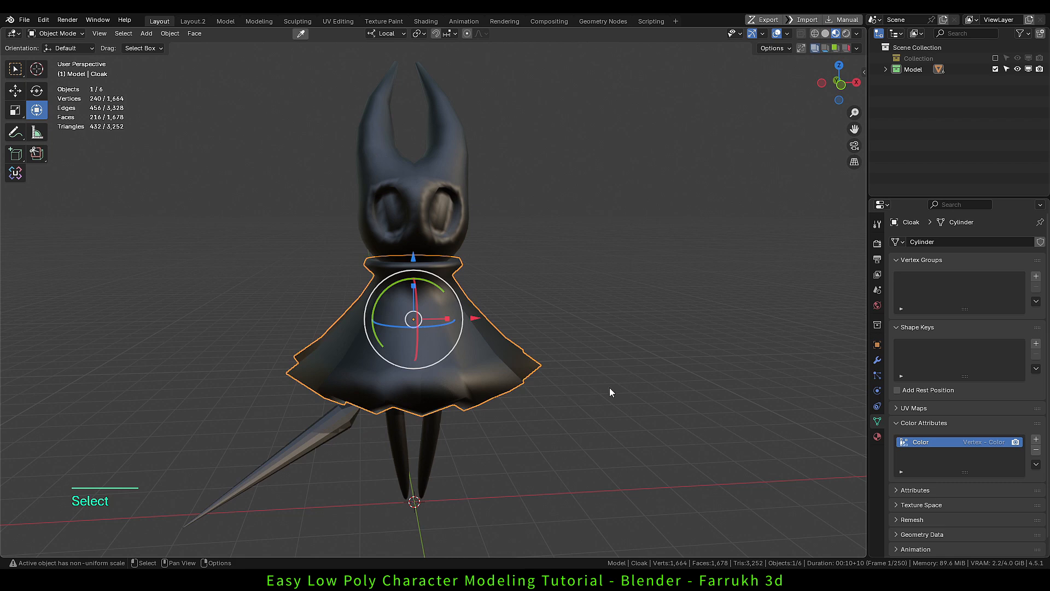
pyautogui.hotkey('ctrl', 'Tab')
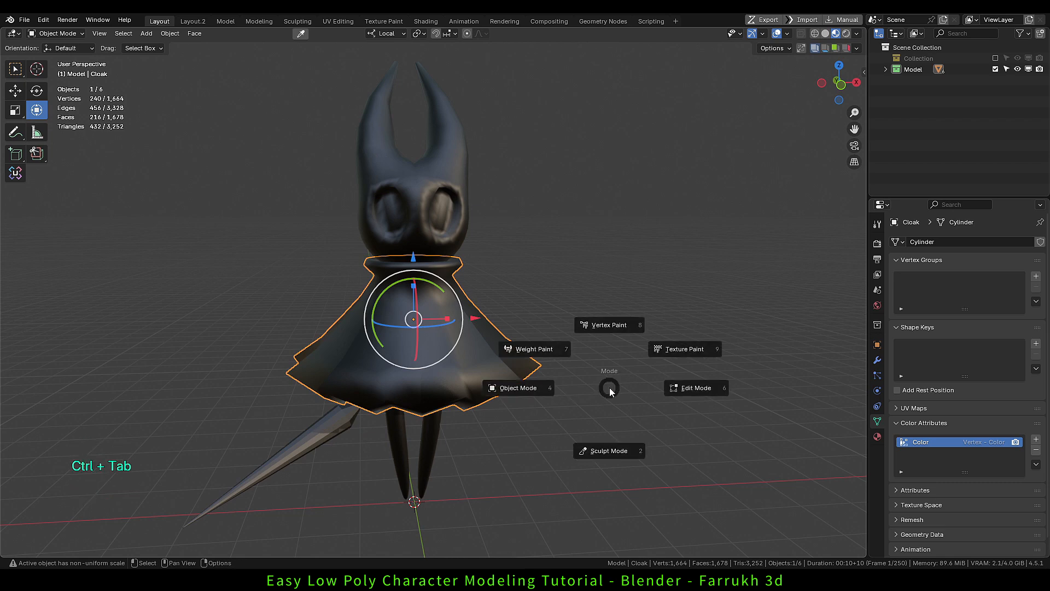
pyautogui.click(609, 326)
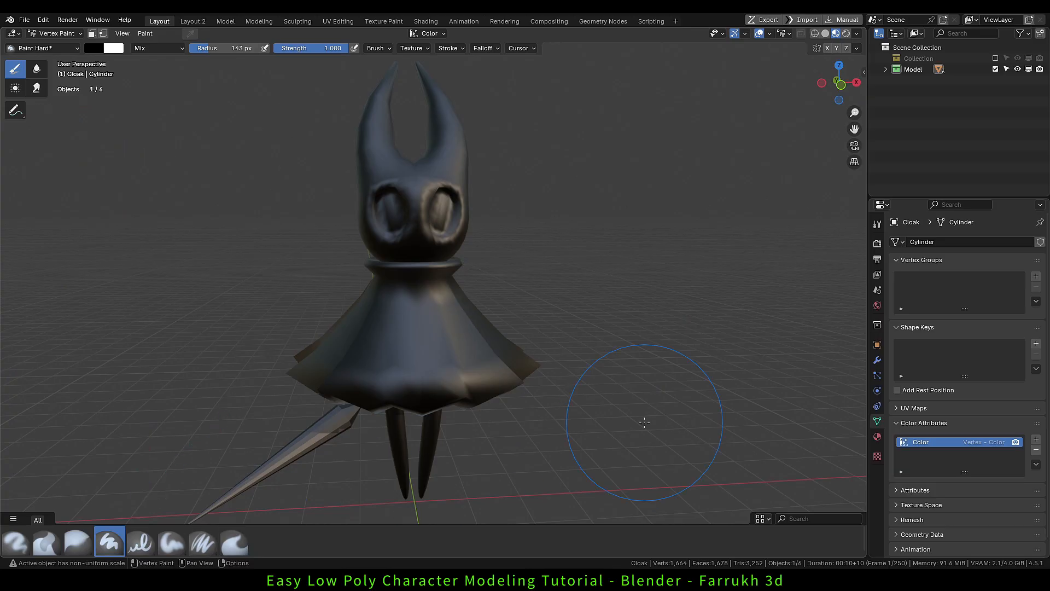
# Enlarge the brush settings area and load the existing color palette named Palette for the paint brush.
pyautogui.click(877, 226)
pyautogui.moveTo(905, 198); pyautogui.dragTo(912, 118)
pyautogui.scroll(-2, 945, 256)
pyautogui.click(907, 405)
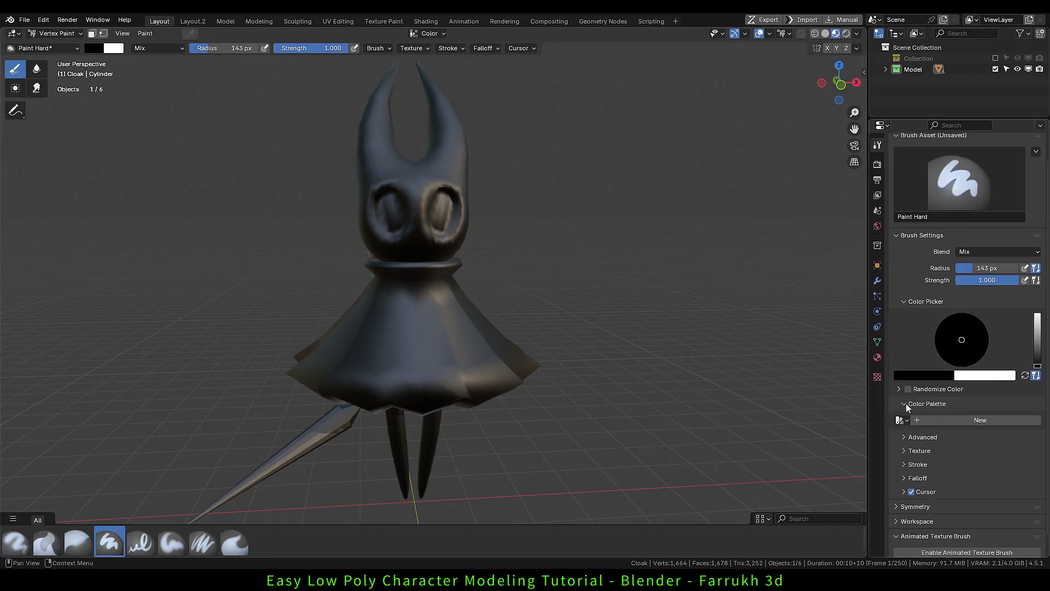
pyautogui.click(899, 420)
pyautogui.click(822, 436)
pyautogui.scroll(-3, 902, 383)
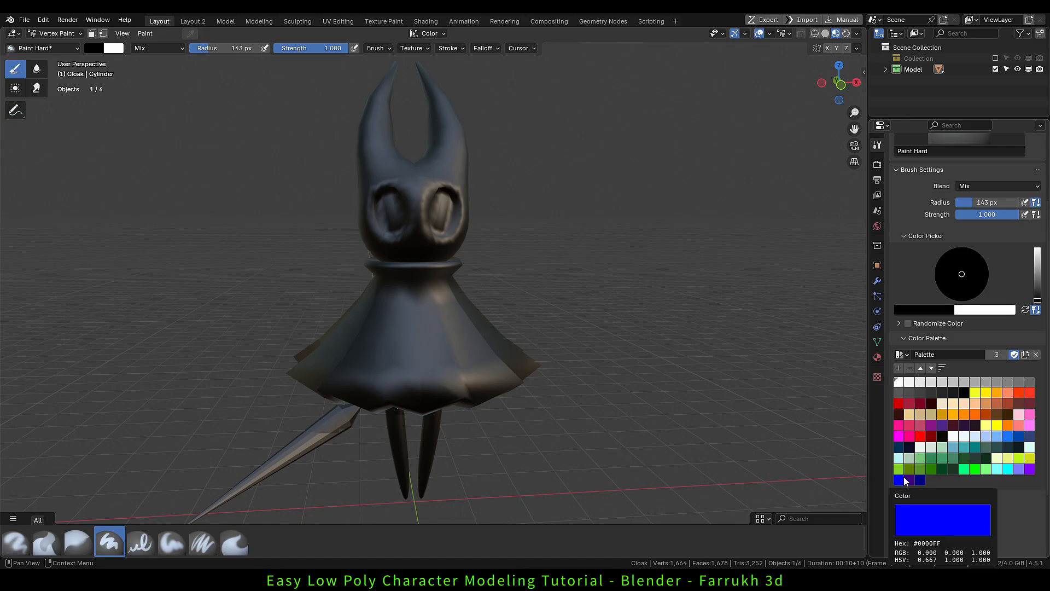
# Try out brush strokes across the cloak in red, spring green and salmon from the palette.
pyautogui.click(923, 437)
pyautogui.moveTo(514, 350)
pyautogui.mouseDown()
pyautogui.moveTo(470, 366)
pyautogui.moveTo(350, 328)
pyautogui.moveTo(306, 350)
pyautogui.mouseUp()
pyautogui.click(967, 470)
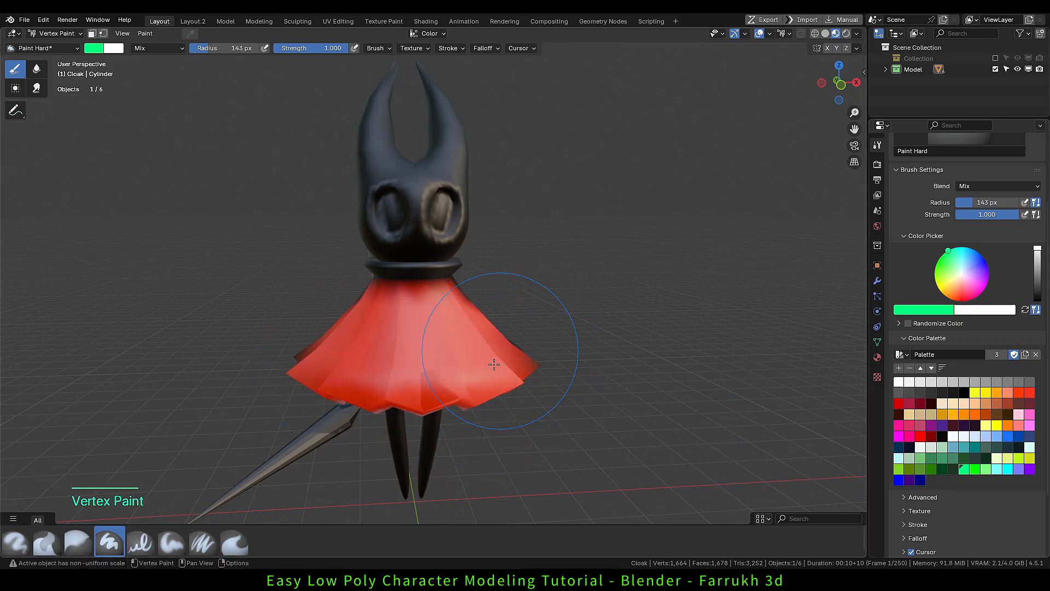
pyautogui.moveTo(481, 351)
pyautogui.mouseDown()
pyautogui.moveTo(382, 370)
pyautogui.moveTo(339, 350)
pyautogui.mouseUp()
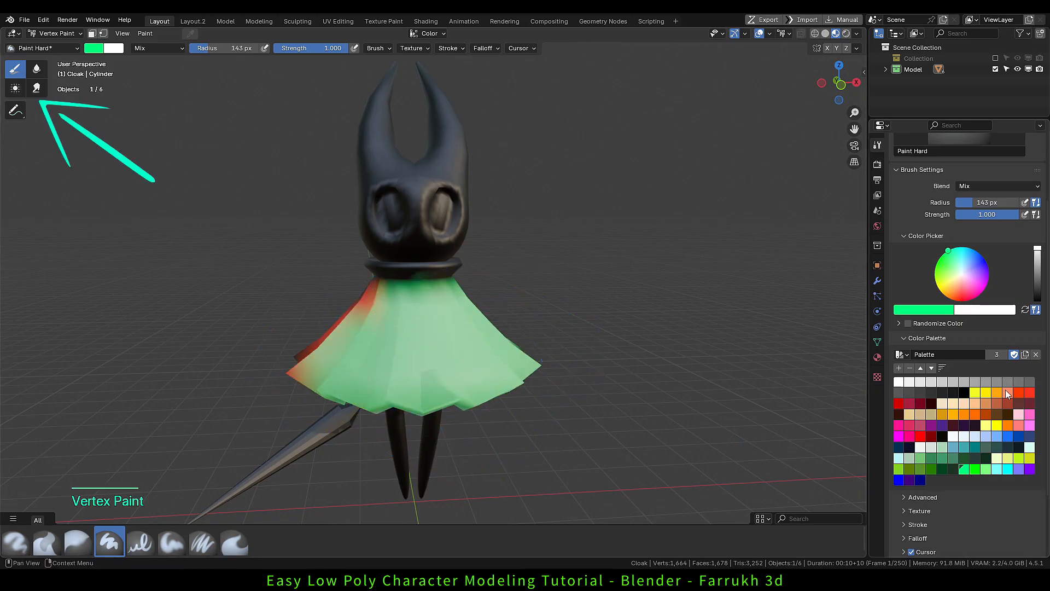
pyautogui.click(1006, 391)
pyautogui.moveTo(492, 350)
pyautogui.mouseDown()
pyautogui.moveTo(469, 375)
pyautogui.moveTo(421, 386)
pyautogui.moveTo(273, 289)
pyautogui.mouseUp()
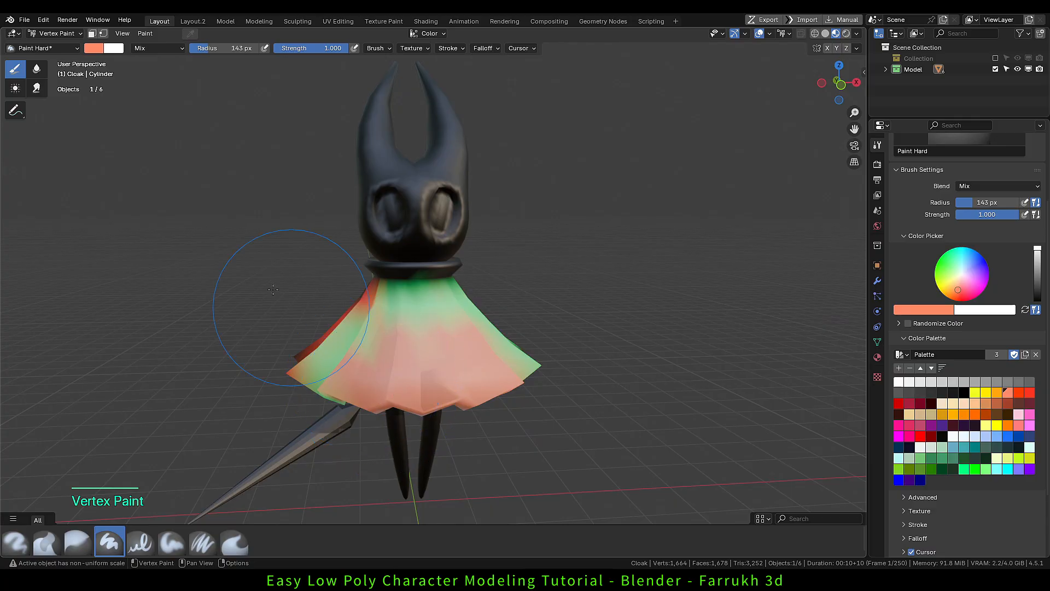
# Try blending the painted colors on the front of the cloak with the Blur brush.
pyautogui.click(37, 88)
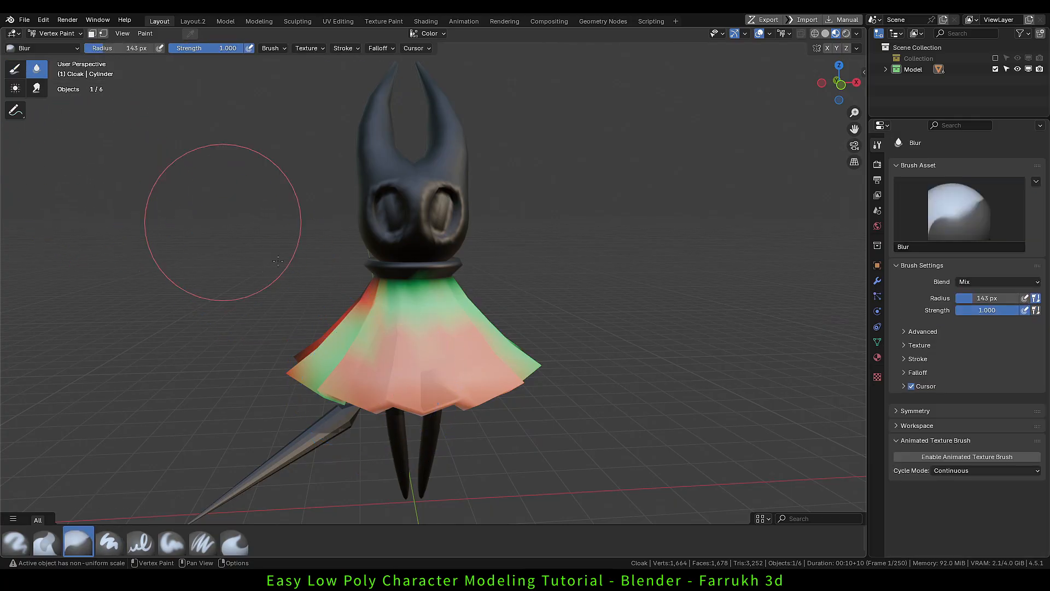
pyautogui.moveTo(394, 328); pyautogui.dragTo(435, 363)
pyautogui.moveTo(387, 339)
pyautogui.mouseDown()
pyautogui.moveTo(349, 394)
pyautogui.moveTo(363, 363)
pyautogui.mouseUp()
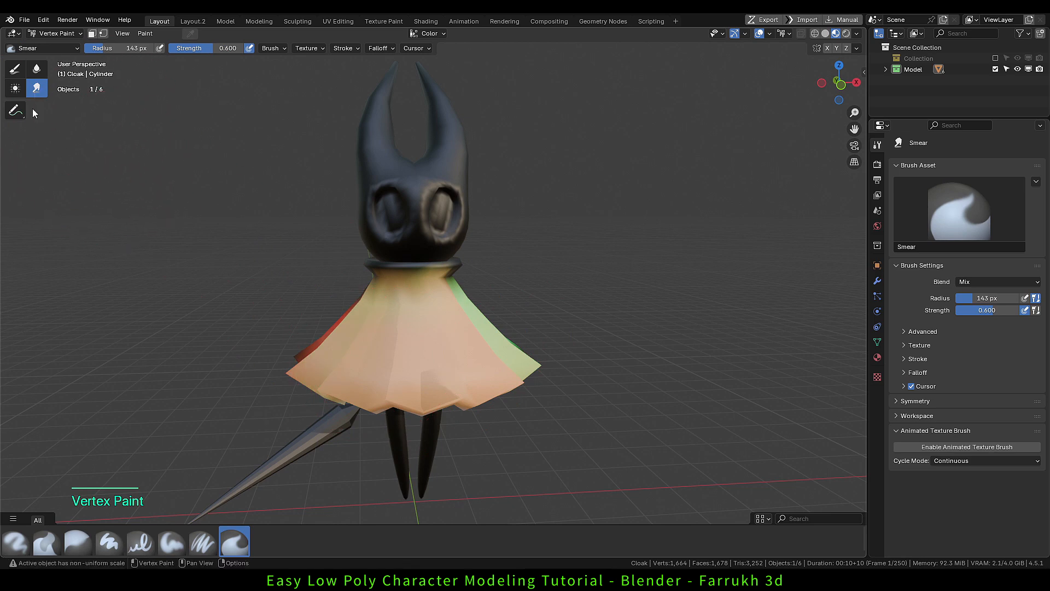
# Paint over the front of the cloak with the salmon color using the Paint Hard brush.
pyautogui.click(17, 71)
pyautogui.moveTo(402, 330)
pyautogui.mouseDown()
pyautogui.moveTo(418, 366)
pyautogui.moveTo(389, 351)
pyautogui.mouseUp()
pyautogui.moveTo(387, 302); pyautogui.dragTo(463, 358)
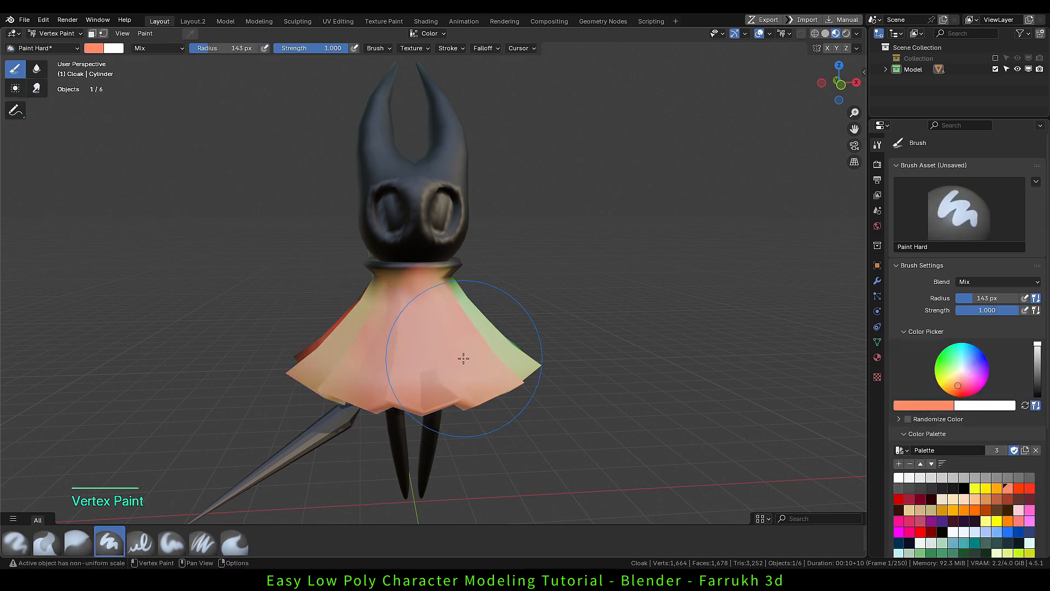
# Fill the whole cloak with the palette's dark red using Set Vertex Colors.
pyautogui.scroll(-5, 927, 433)
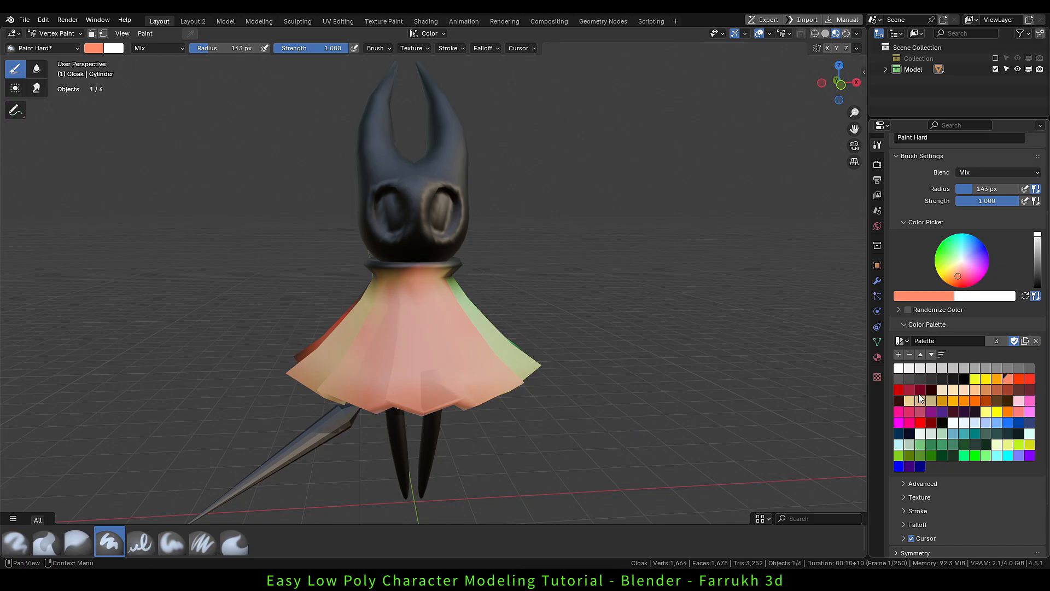
pyautogui.click(897, 389)
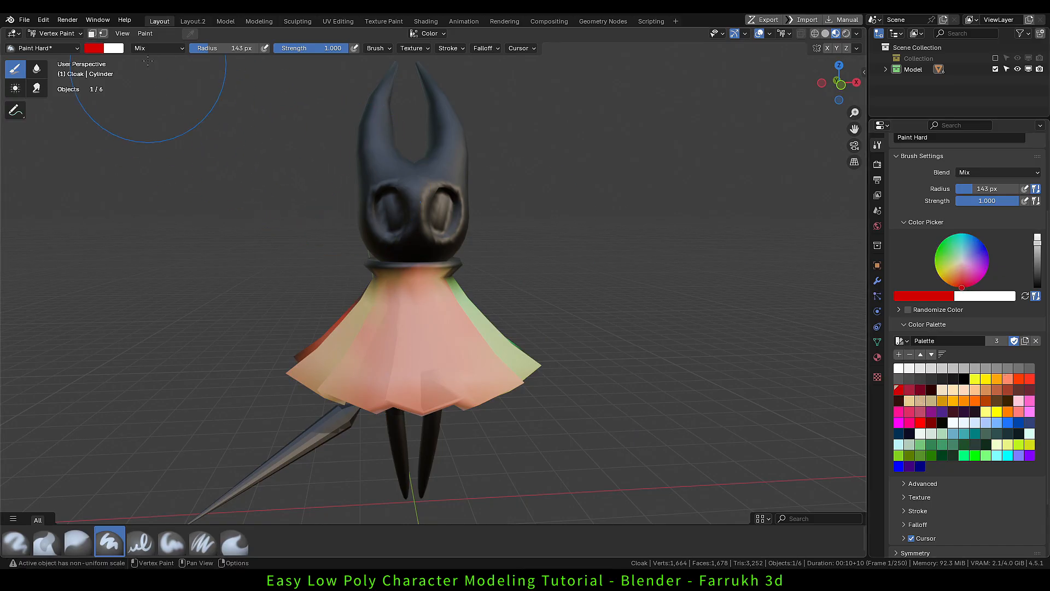
pyautogui.click(145, 34)
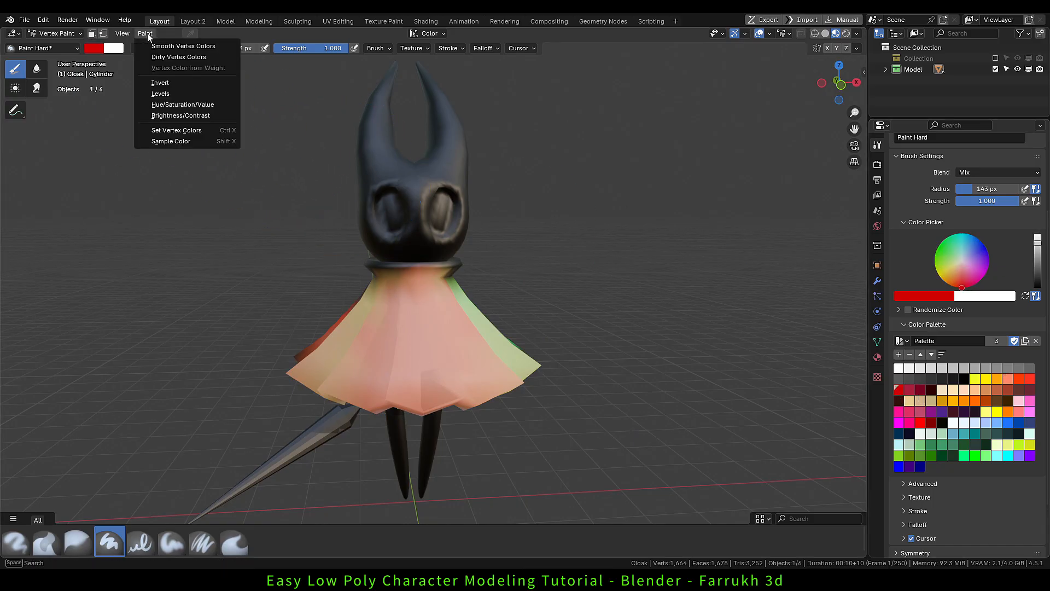
pyautogui.click(212, 130)
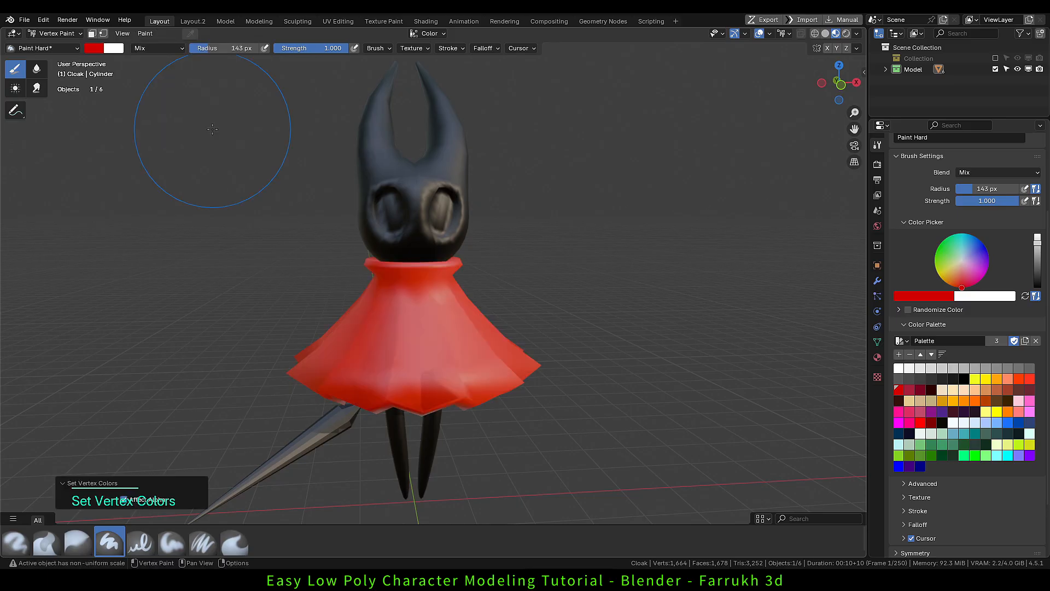
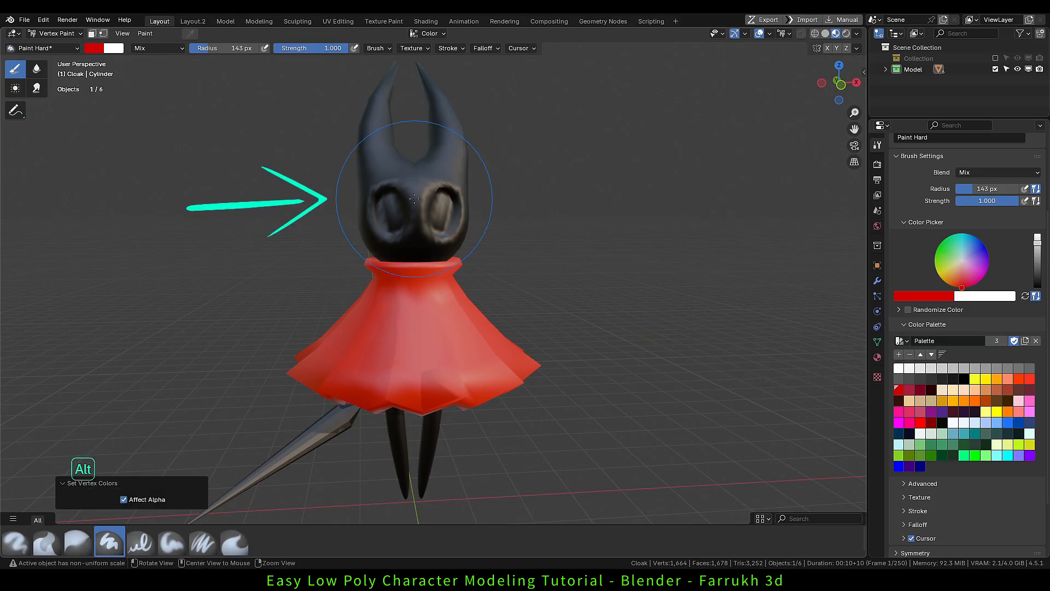
# Transfer Vertex Paint mode to the head and fill the whole head with white from the palette.
pyautogui.hotkey('alt', 'q')
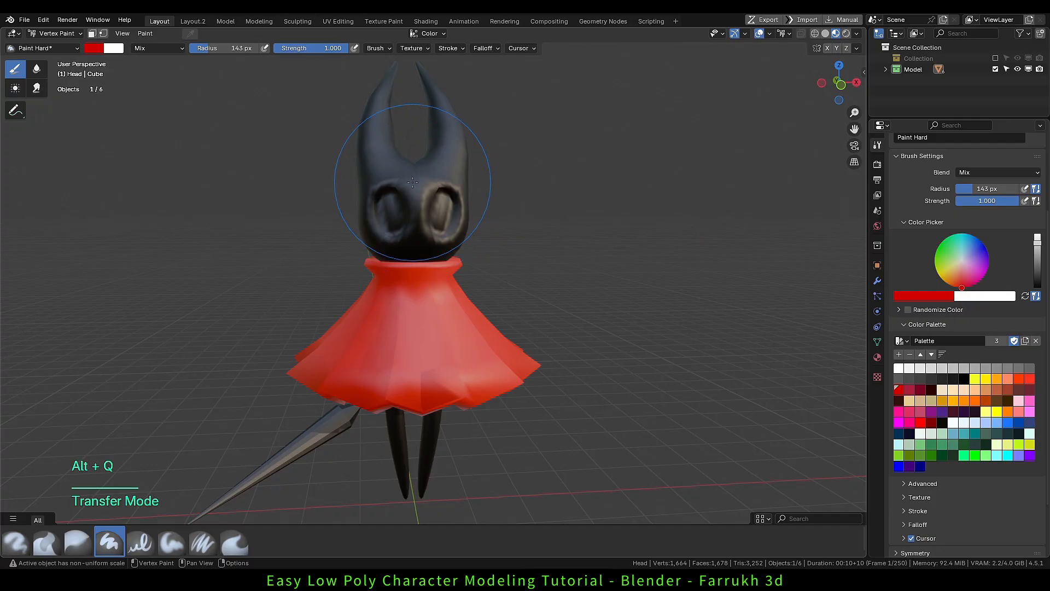
pyautogui.click(899, 368)
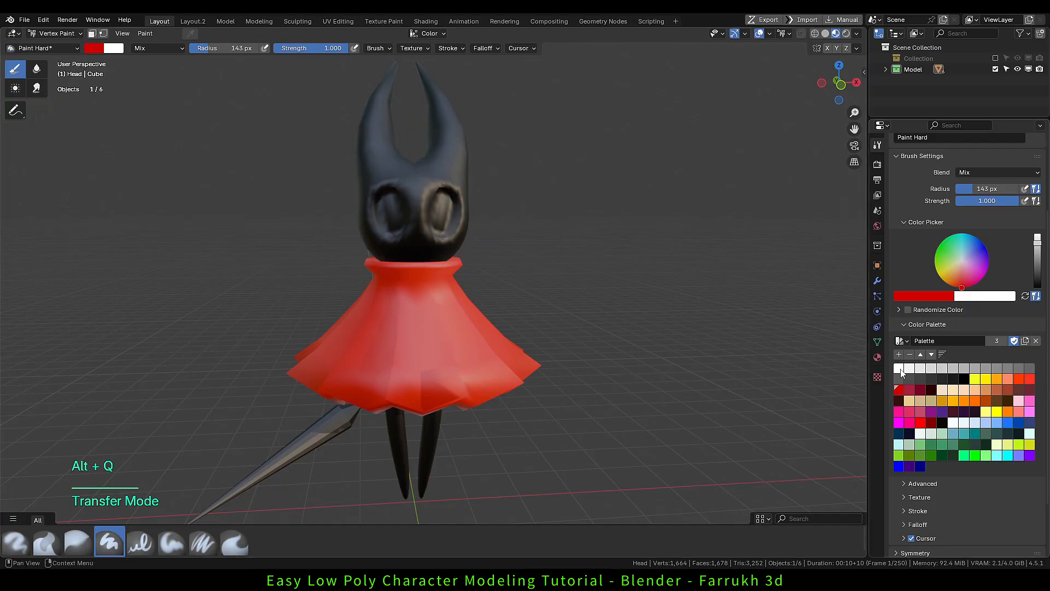
pyautogui.hotkey('ctrl', 'x')
# Transfer Vertex Paint mode to the sword and fill the whole sword with a medium gray from the palette.
pyautogui.moveTo(555, 386); pyautogui.dragTo(545, 375, button='middle')
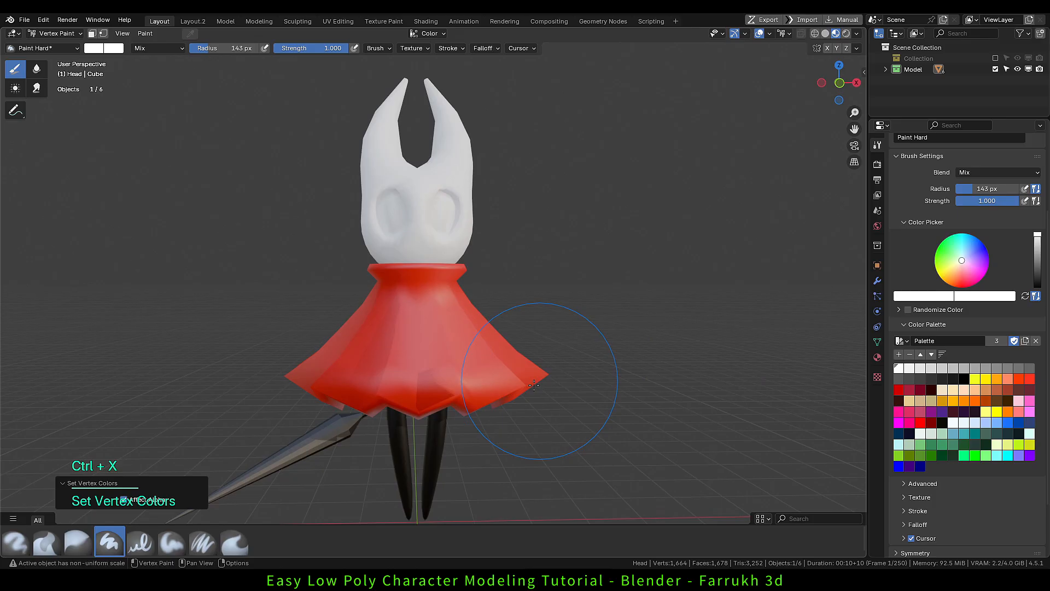
pyautogui.keyDown('shift'); pyautogui.moveTo(478, 421); pyautogui.dragTo(508, 362, button='middle'); pyautogui.keyUp('shift')
pyautogui.hotkey('alt', 'q')
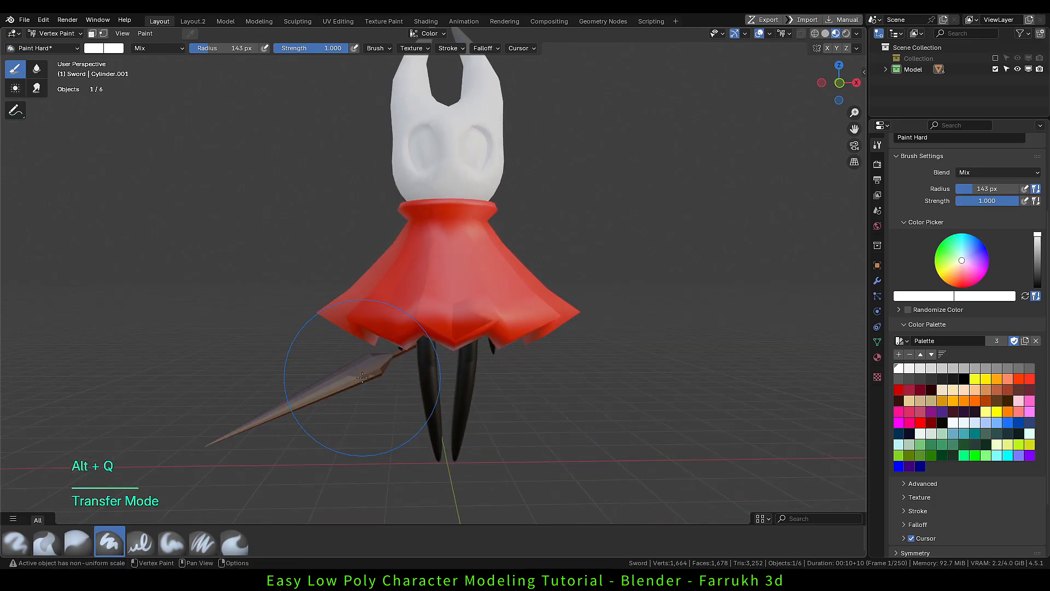
pyautogui.click(995, 371)
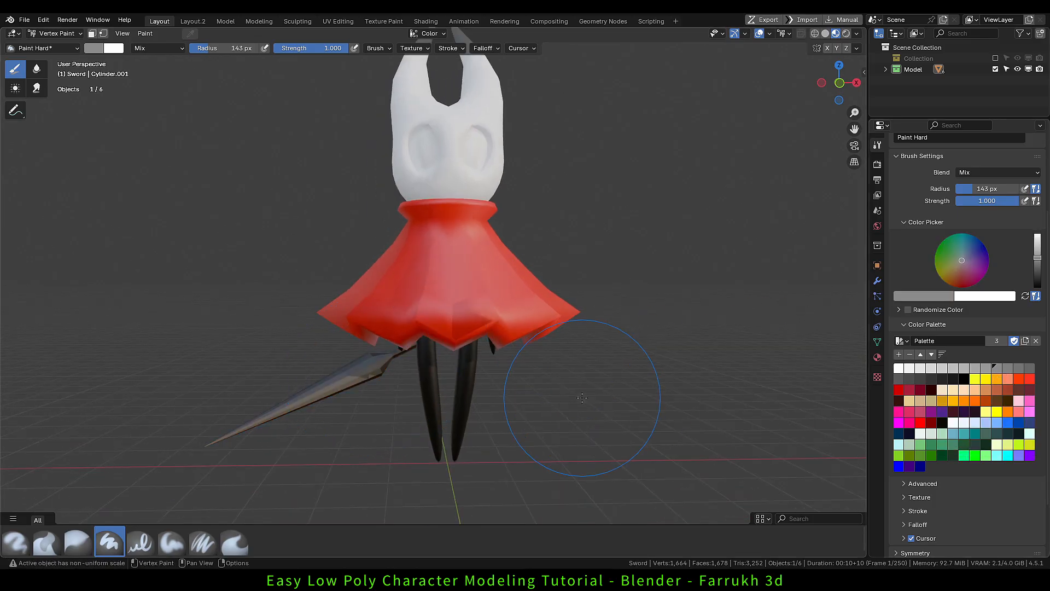
pyautogui.hotkey('ctrl', 'x')
# Transfer Vertex Paint mode from the sword to the head and switch the head to Edit Mode.
pyautogui.moveTo(560, 416)
pyautogui.mouseDown(button='middle')
pyautogui.moveTo(583, 384)
pyautogui.moveTo(560, 252)
pyautogui.mouseUp(button='middle')
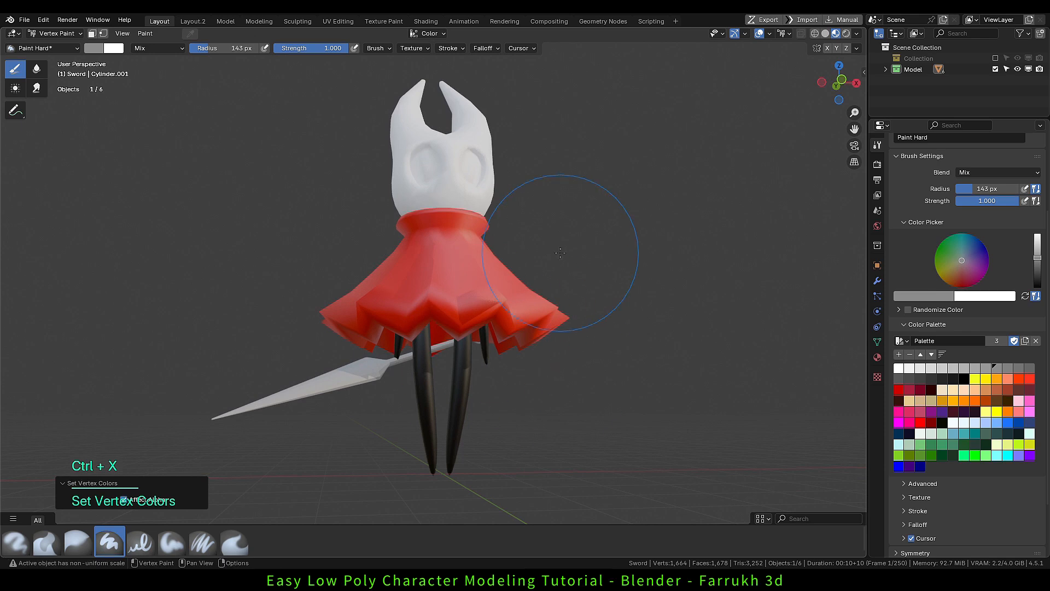
pyautogui.keyDown('alt'); pyautogui.moveTo(560, 252); pyautogui.dragTo(495, 292); pyautogui.keyUp('alt')
pyautogui.scroll(1, 495, 274)
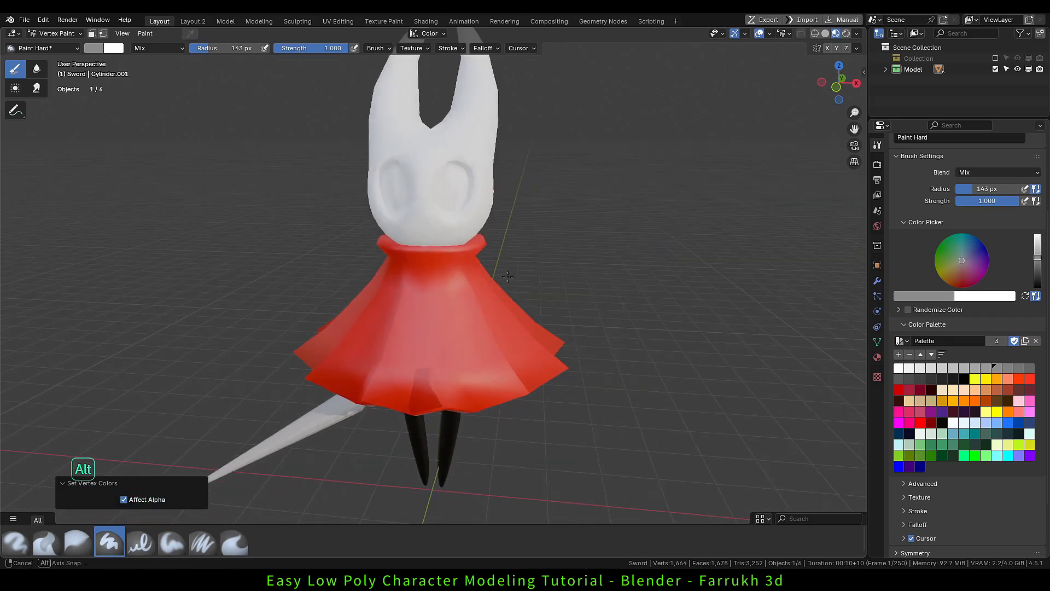
pyautogui.moveTo(483, 170); pyautogui.dragTo(480, 215, button='middle')
pyautogui.hotkey('alt', 'q')
pyautogui.scroll(5, 445, 232)
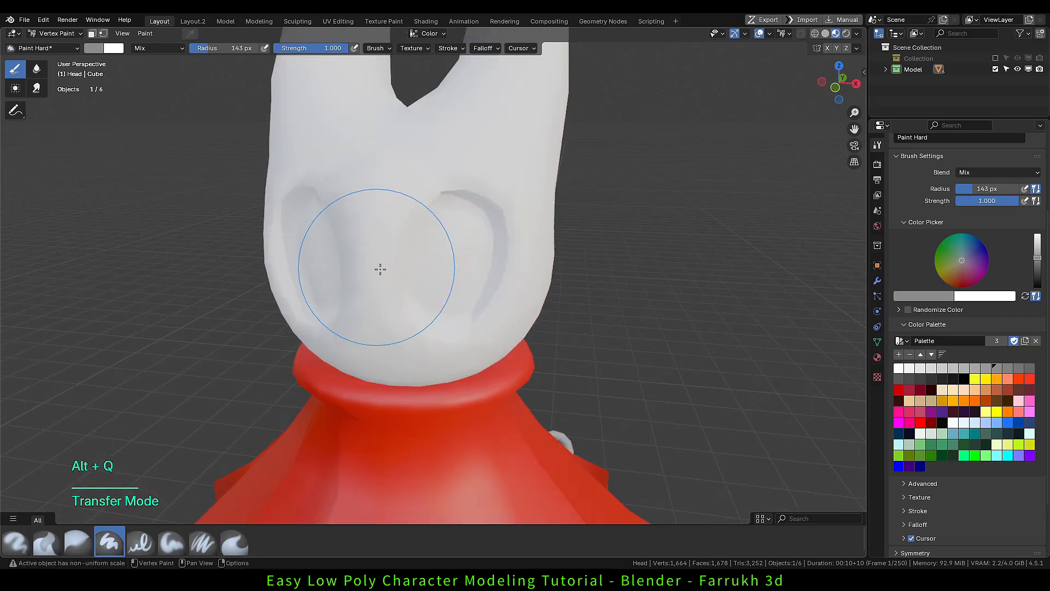
pyautogui.keyDown('alt'); pyautogui.moveTo(379, 270); pyautogui.dragTo(410, 244); pyautogui.keyUp('alt')
pyautogui.scroll(2, 447, 232)
pyautogui.press('Tab')
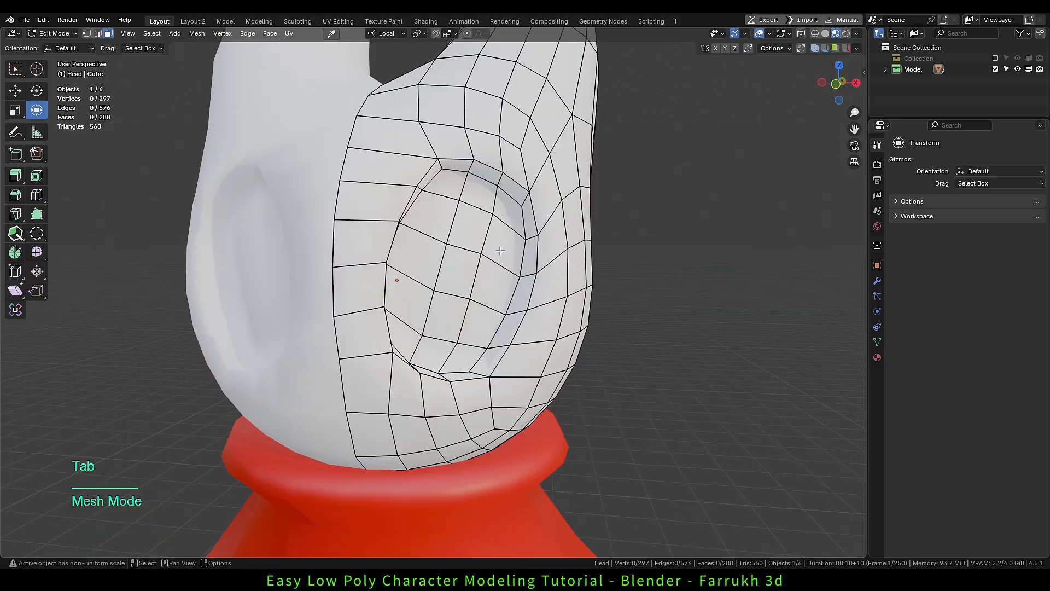
# Select all the inner faces of the head's eye socket.
pyautogui.keyDown('alt'); pyautogui.moveTo(471, 230); pyautogui.dragTo(452, 184); pyautogui.keyUp('alt')
pyautogui.click(464, 357)
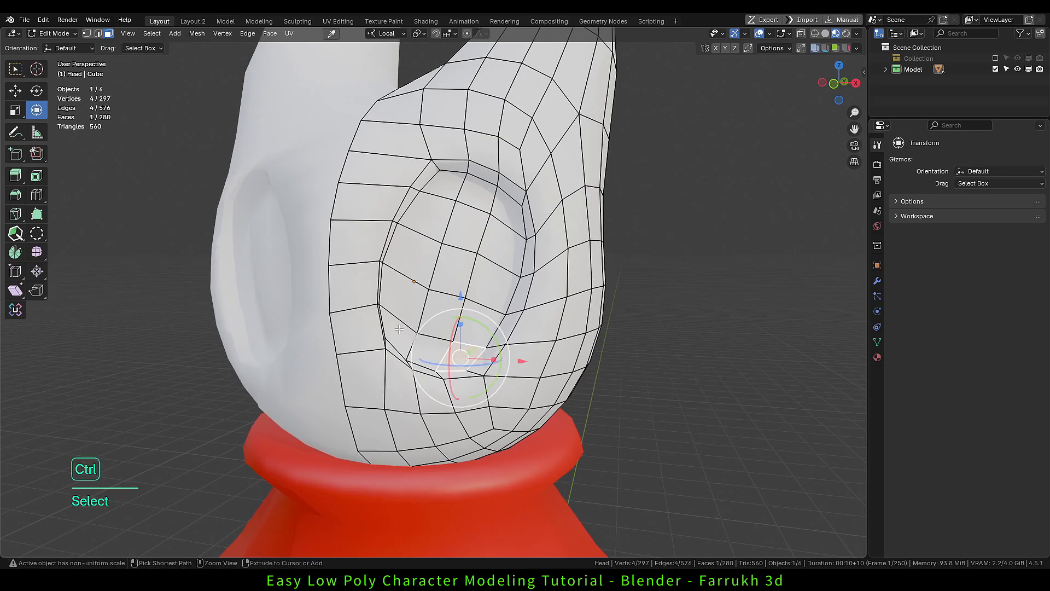
pyautogui.keyDown('ctrl'); pyautogui.click(402, 328); pyautogui.keyUp('ctrl')
pyautogui.keyDown('ctrl'); pyautogui.click(435, 195); pyautogui.keyUp('ctrl')
pyautogui.keyDown('ctrl'); pyautogui.click(505, 212); pyautogui.keyUp('ctrl')
pyautogui.keyDown('ctrl'); pyautogui.click(478, 340); pyautogui.keyUp('ctrl')
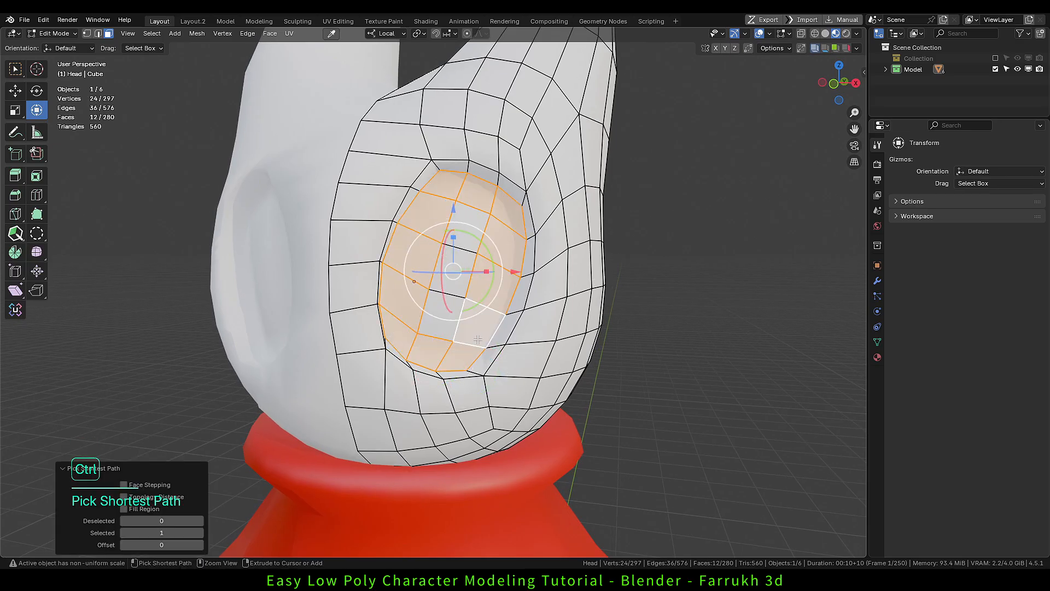
pyautogui.keyDown('ctrl'); pyautogui.click(469, 227); pyautogui.keyUp('ctrl')
# Return the head to Vertex Paint with face selection masking and fill the selected eye faces with the palette's black.
pyautogui.keyDown('alt'); pyautogui.moveTo(469, 228); pyautogui.dragTo(551, 321); pyautogui.keyUp('alt')
pyautogui.hotkey('ctrl', 'Tab')
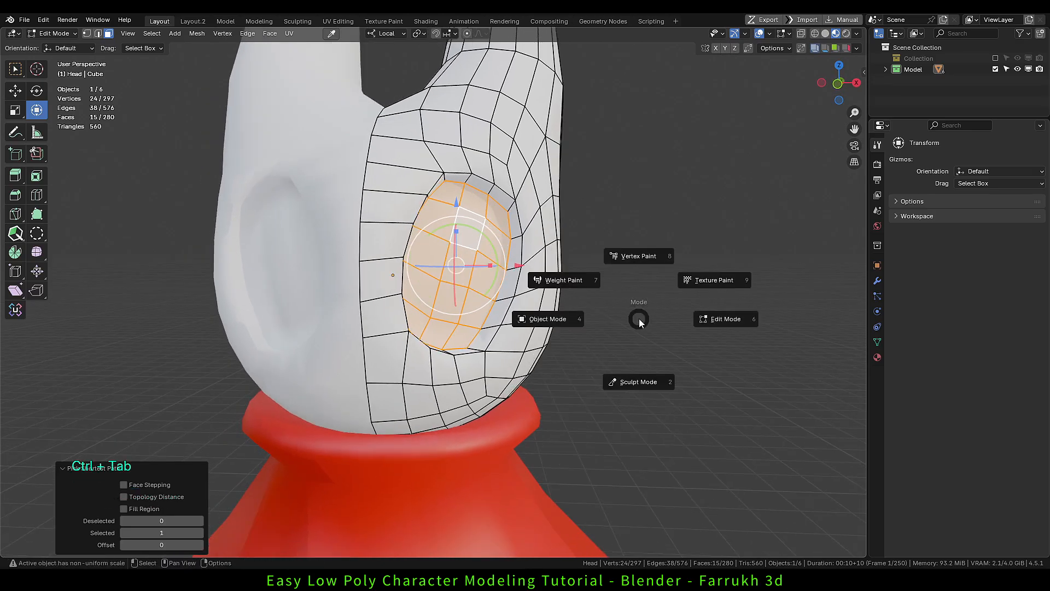
pyautogui.click(638, 263)
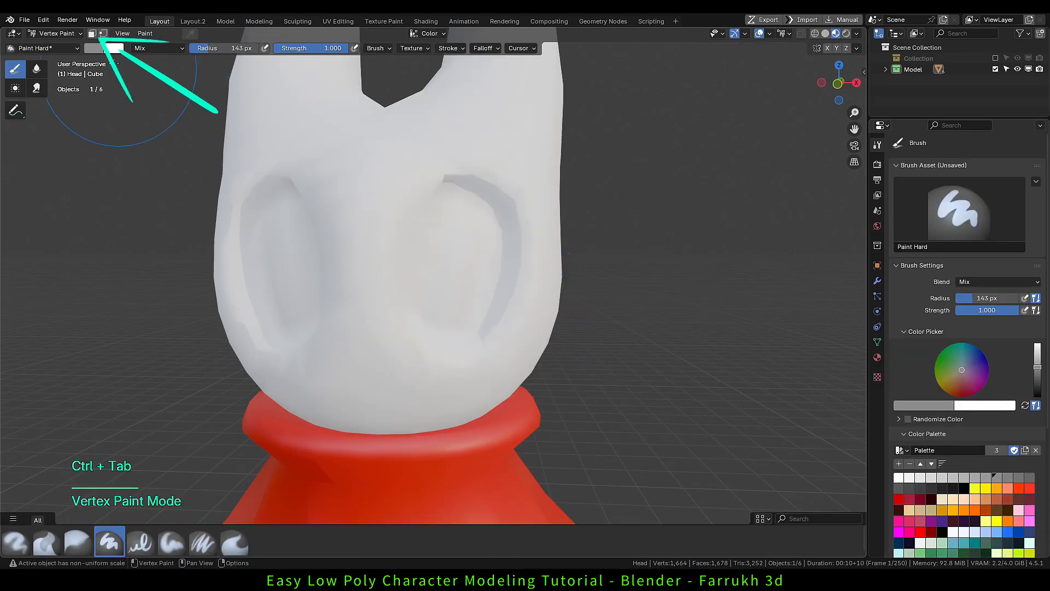
pyautogui.click(92, 34)
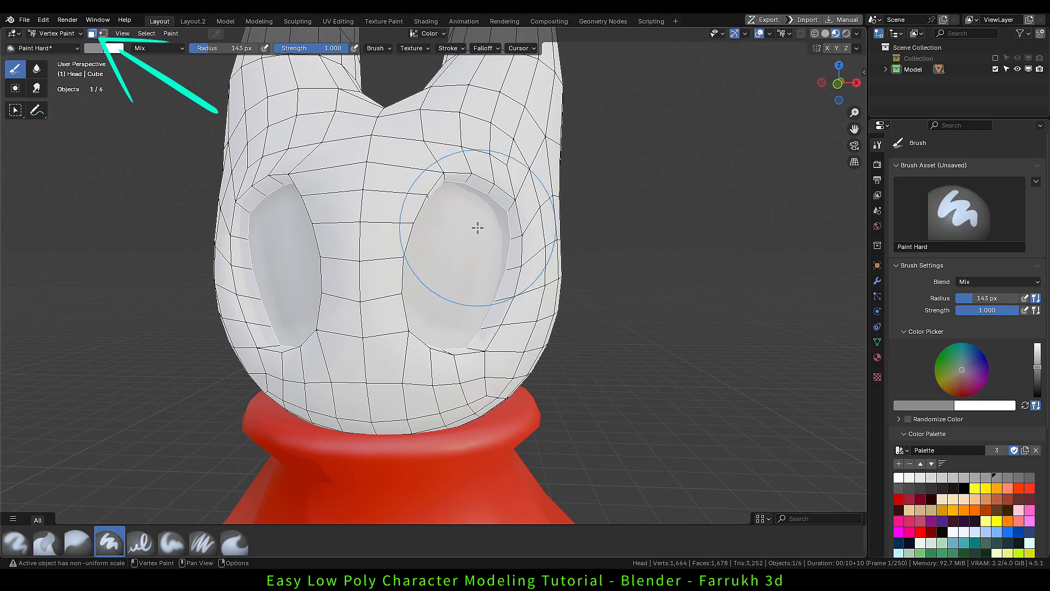
pyautogui.scroll(-4, 976, 406)
pyautogui.click(964, 401)
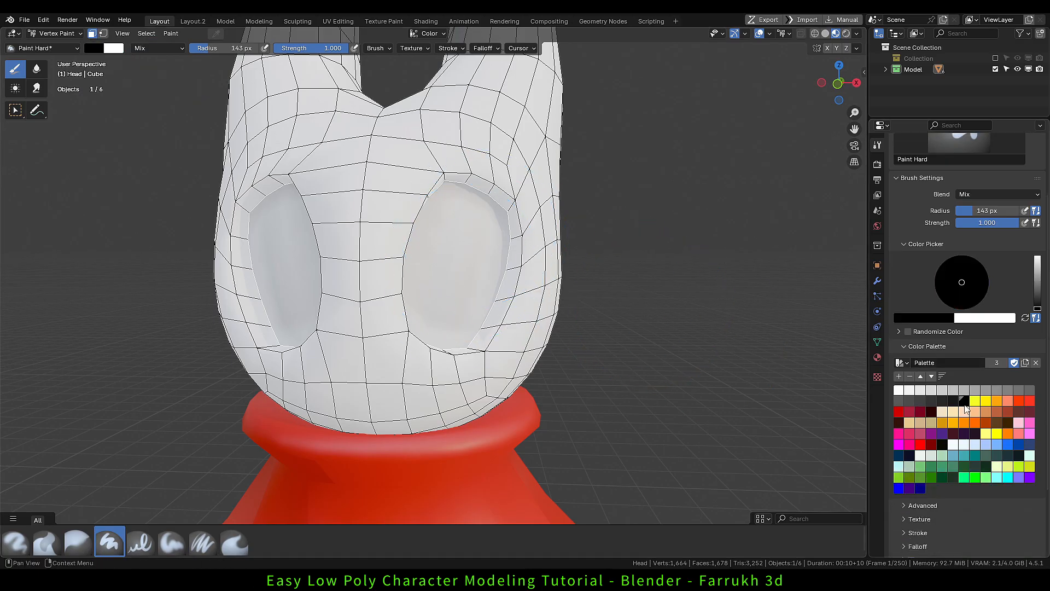
pyautogui.hotkey('ctrl', 'x')
pyautogui.scroll(-3, 601, 322)
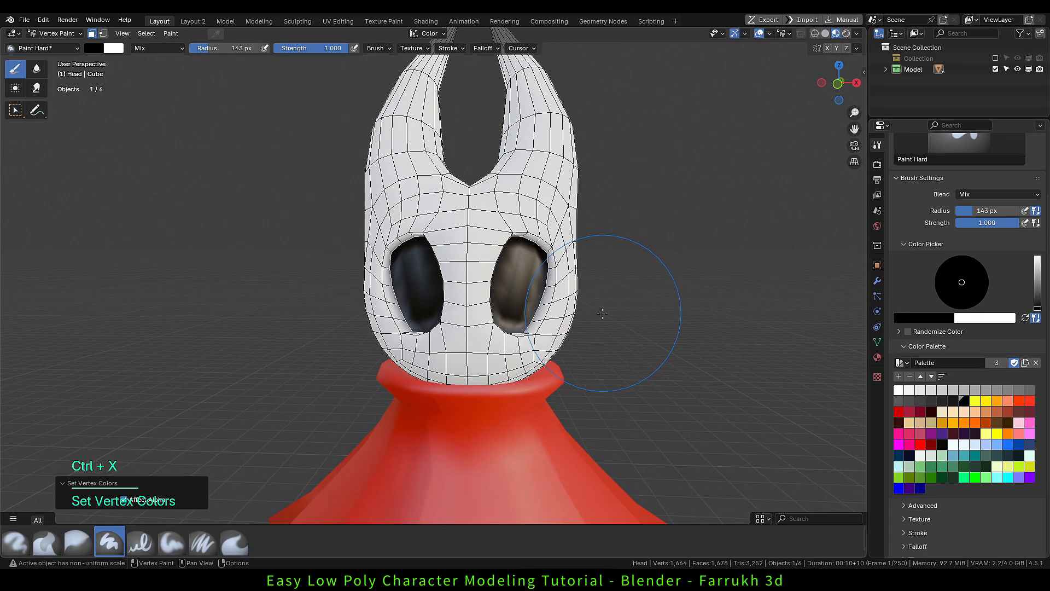
# Leave Vertex Paint for Object Mode, deselect everything and view the colored character from the front.
pyautogui.keyDown('alt'); pyautogui.moveTo(604, 322); pyautogui.dragTo(500, 368); pyautogui.keyUp('alt')
pyautogui.press('Tab')
pyautogui.click(618, 337)
pyautogui.scroll(-3, 617, 337)
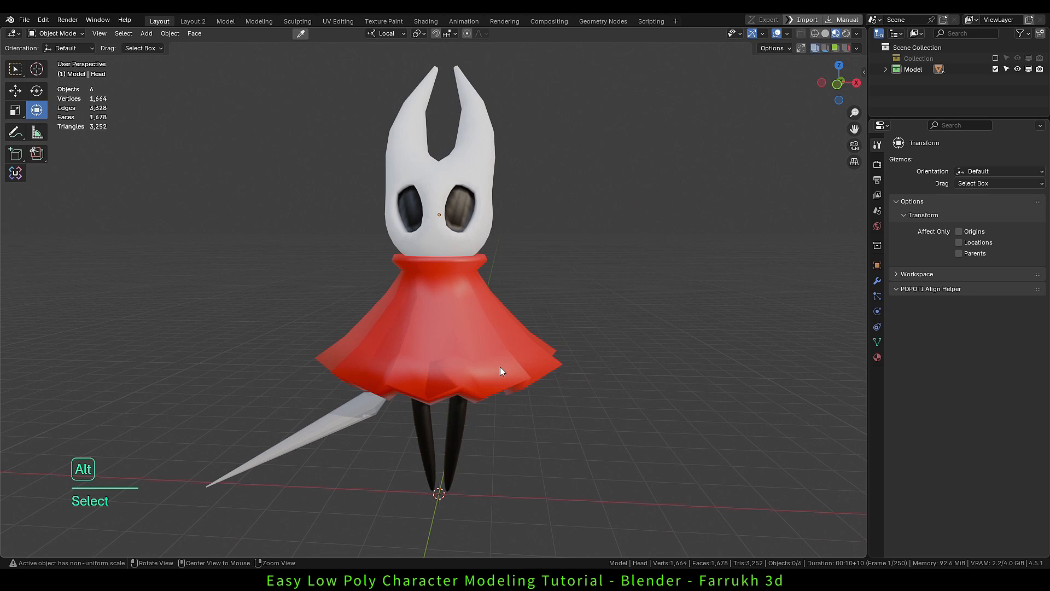
pyautogui.keyDown('alt'); pyautogui.moveTo(500, 367); pyautogui.dragTo(451, 318); pyautogui.keyUp('alt')
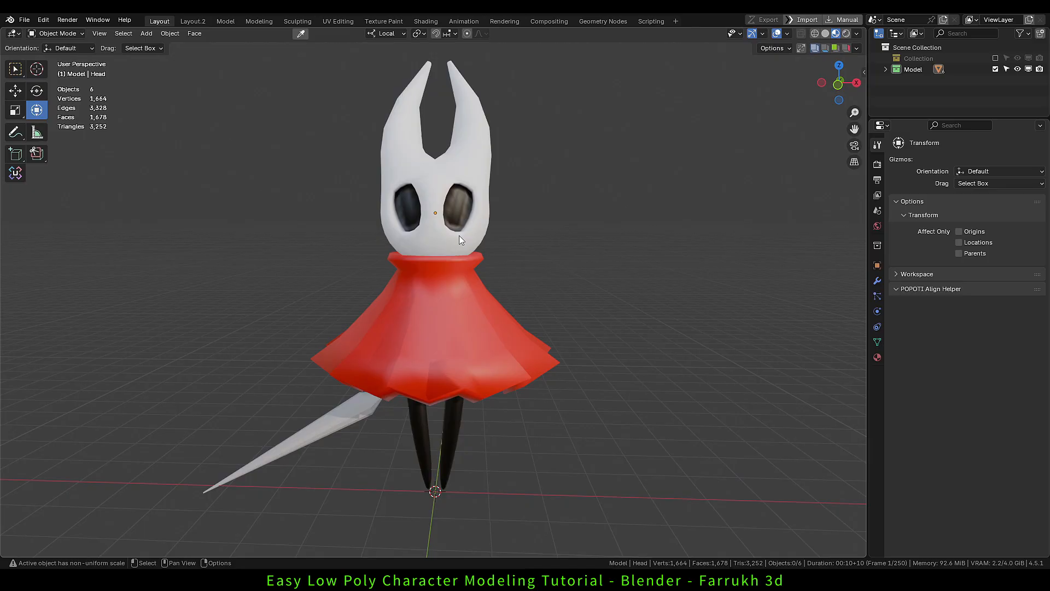
pyautogui.scroll(3, 458, 219)
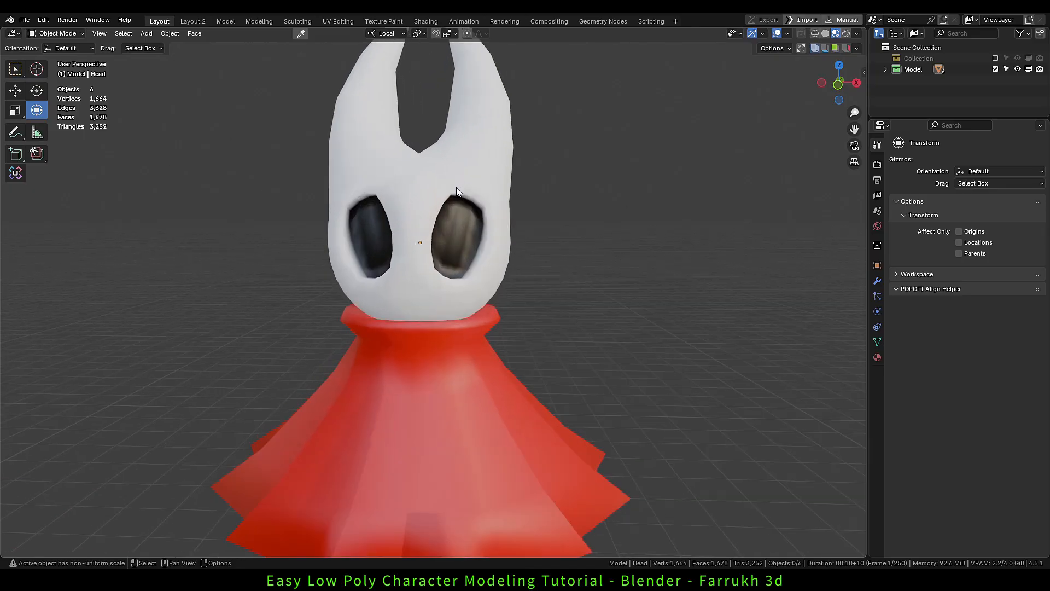
pyautogui.scroll(2, 457, 192)
# Select the head, briefly enter and leave Sculpt Mode, and apply the head's scale.
pyautogui.click(432, 219)
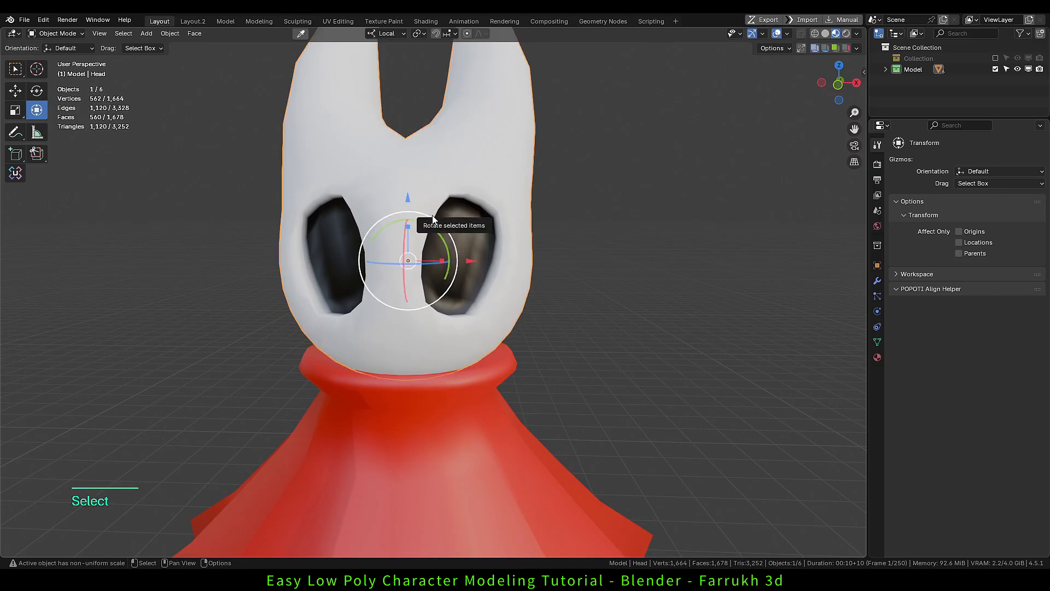
pyautogui.press('Tab')
pyautogui.click(355, 177)
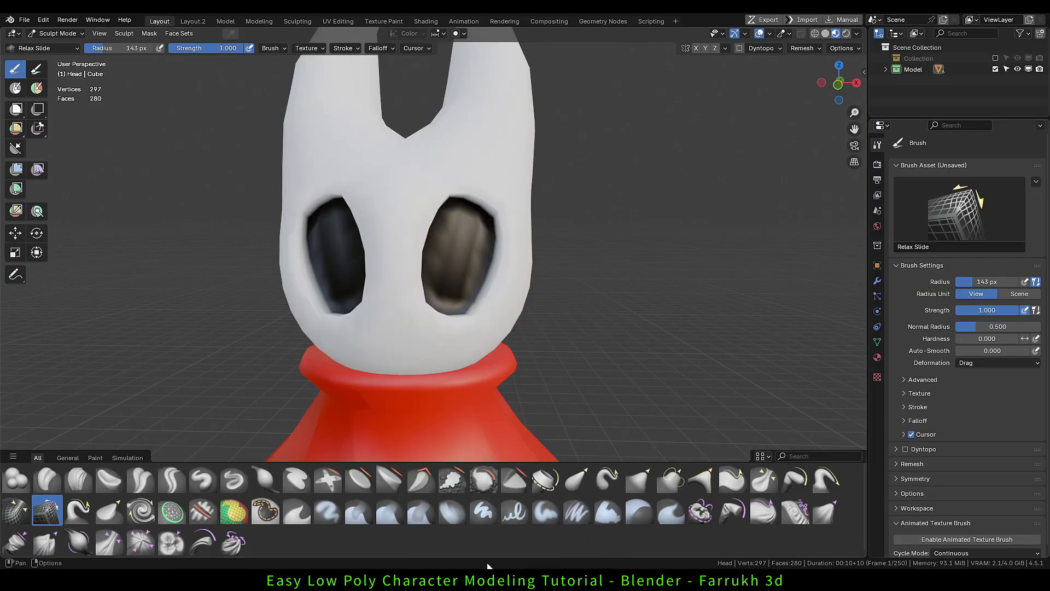
pyautogui.press('Tab')
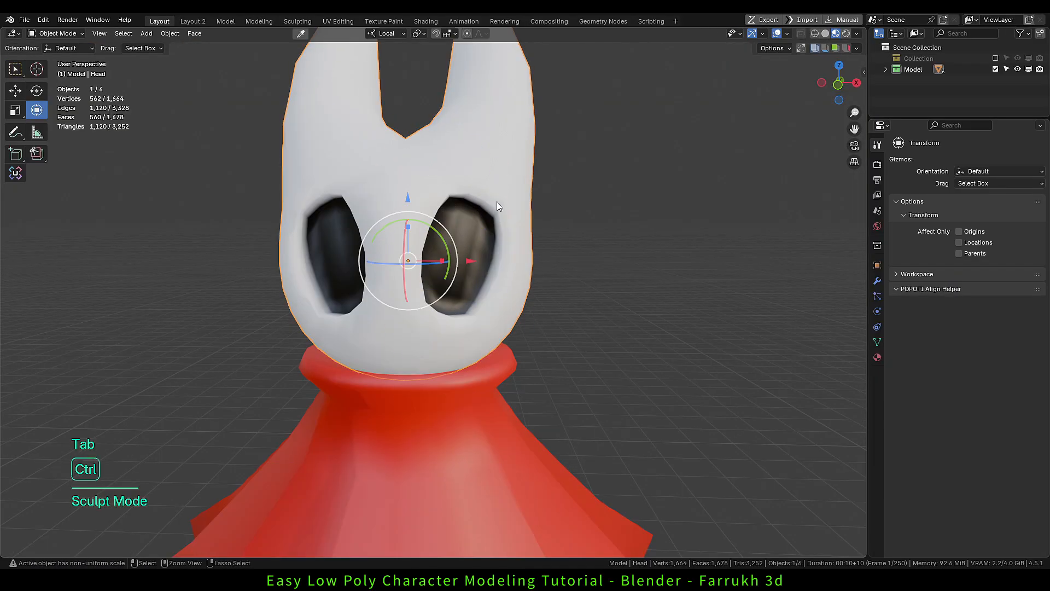
pyautogui.hotkey('ctrl', 'a')
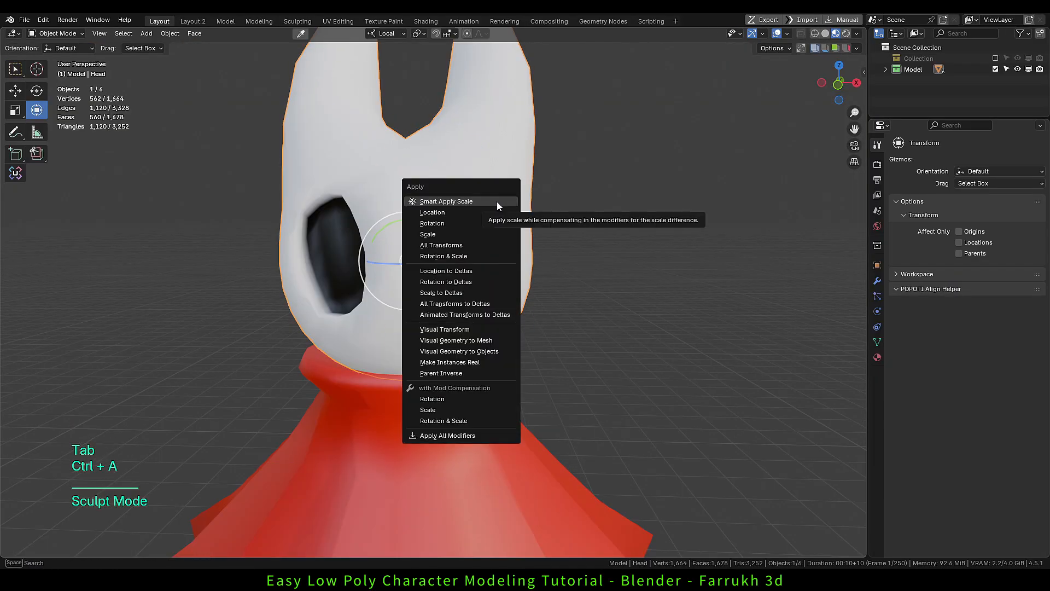
pyautogui.click(487, 234)
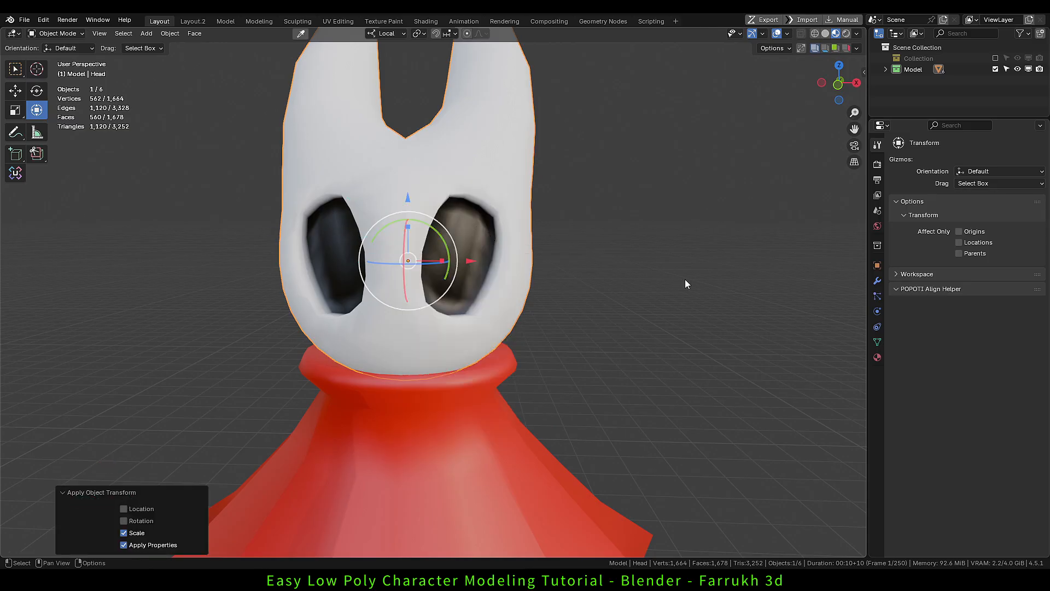
# Sculpt the head's eye sockets into slanted ovals with the Grab brush, shifting their upper, outer and lower edges.
pyautogui.press('Tab')
pyautogui.click(684, 344)
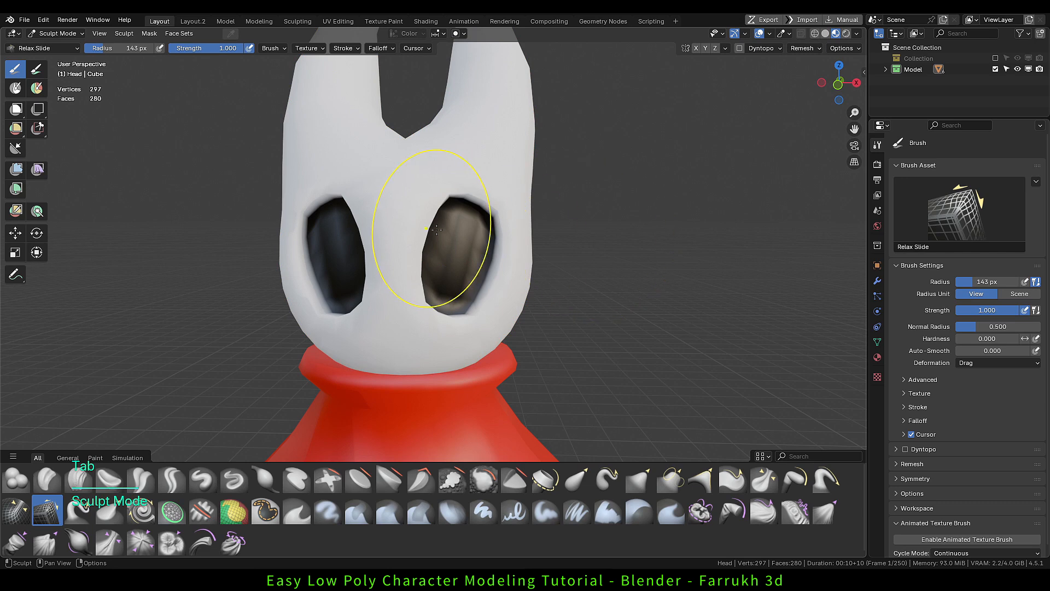
pyautogui.press('g')
pyautogui.moveTo(436, 188); pyautogui.dragTo(462, 186, button='middle')
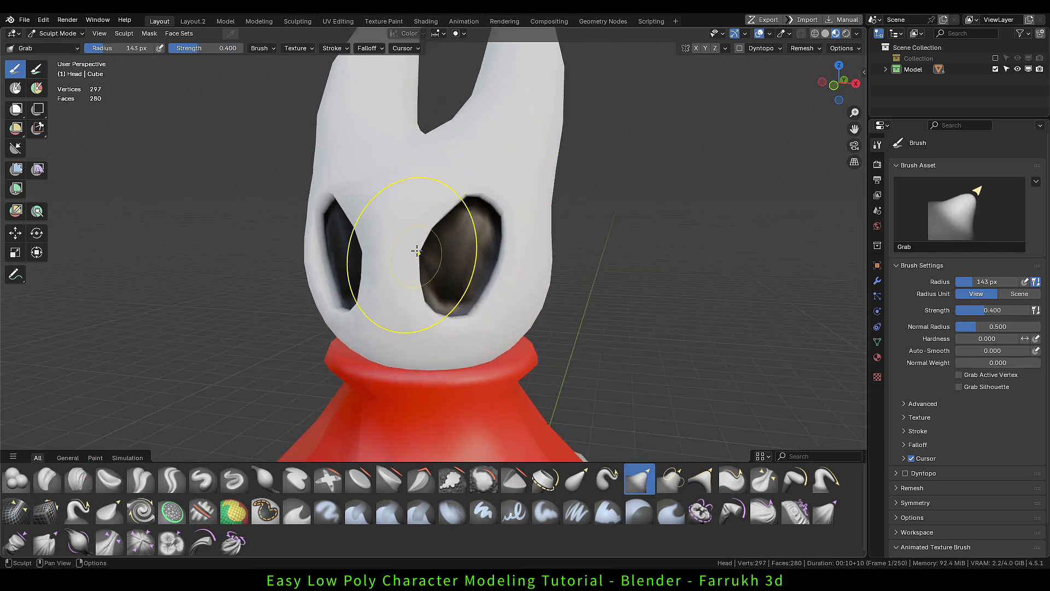
pyautogui.moveTo(482, 312); pyautogui.dragTo(454, 324)
pyautogui.moveTo(490, 208); pyautogui.dragTo(504, 194)
pyautogui.moveTo(511, 253); pyautogui.dragTo(493, 264)
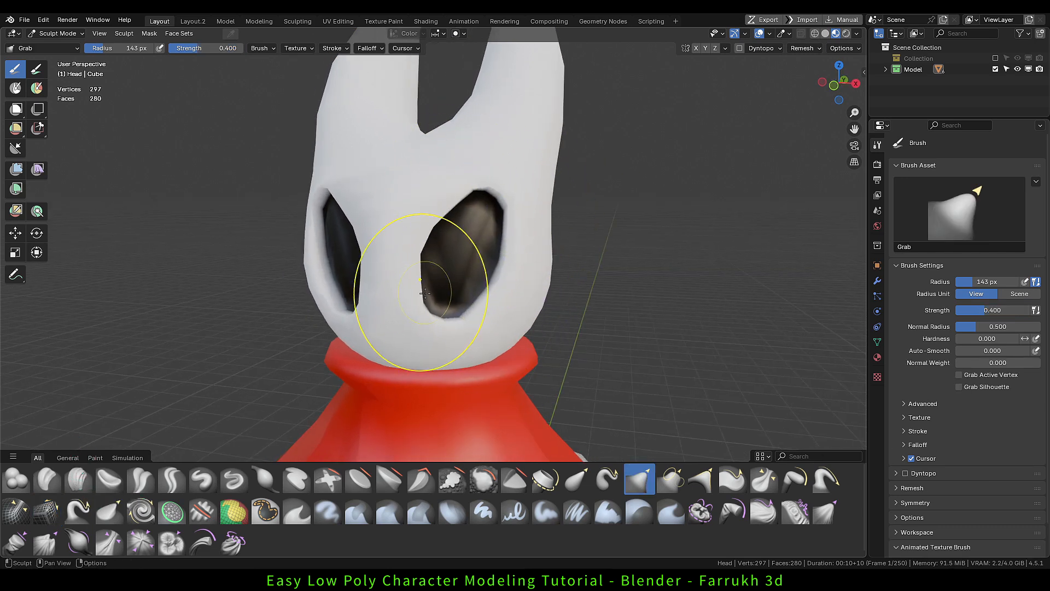
pyautogui.moveTo(425, 293); pyautogui.dragTo(424, 308)
pyautogui.moveTo(519, 268); pyautogui.dragTo(511, 265)
pyautogui.moveTo(477, 207); pyautogui.dragTo(470, 198)
pyautogui.moveTo(474, 191); pyautogui.dragTo(490, 184, button='middle')
pyautogui.scroll(-2, 490, 184)
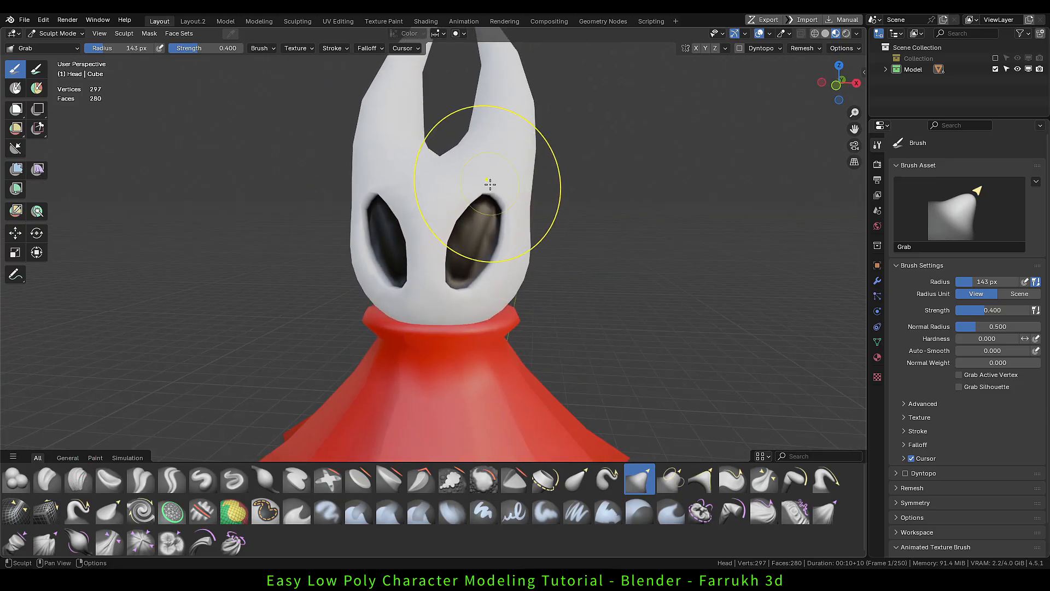
# Refine the eye socket's rim with the Grab brush, reducing its radius to 122 px.
pyautogui.moveTo(490, 186); pyautogui.dragTo(483, 195)
pyautogui.scroll(1, 517, 250)
pyautogui.moveTo(518, 251); pyautogui.dragTo(494, 262, button='middle')
pyautogui.press('f')
pyautogui.click(484, 267)
pyautogui.moveTo(485, 268); pyautogui.dragTo(491, 271)
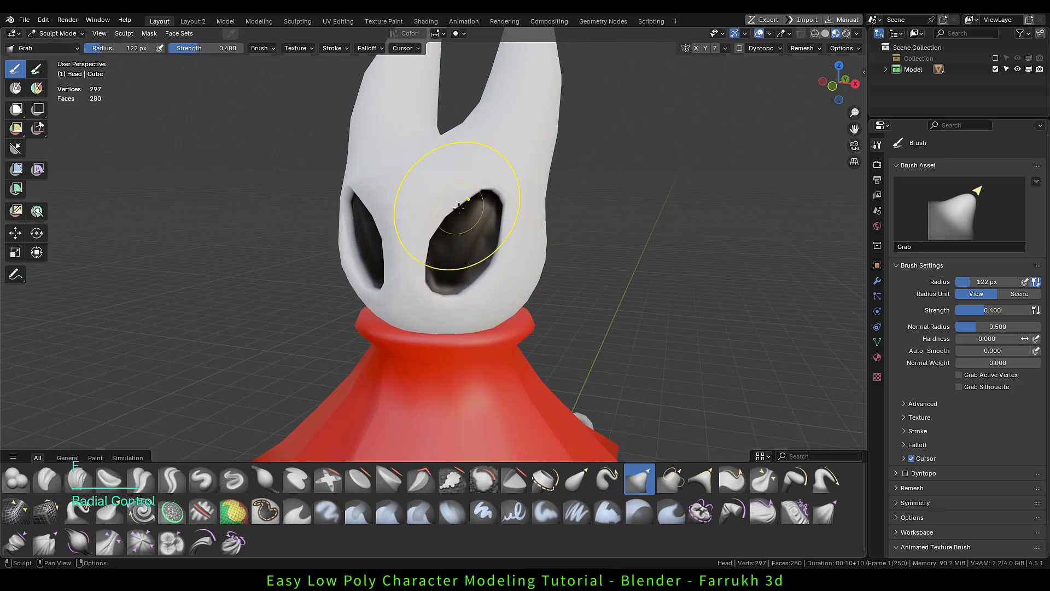
pyautogui.moveTo(459, 208); pyautogui.dragTo(452, 300, button='middle')
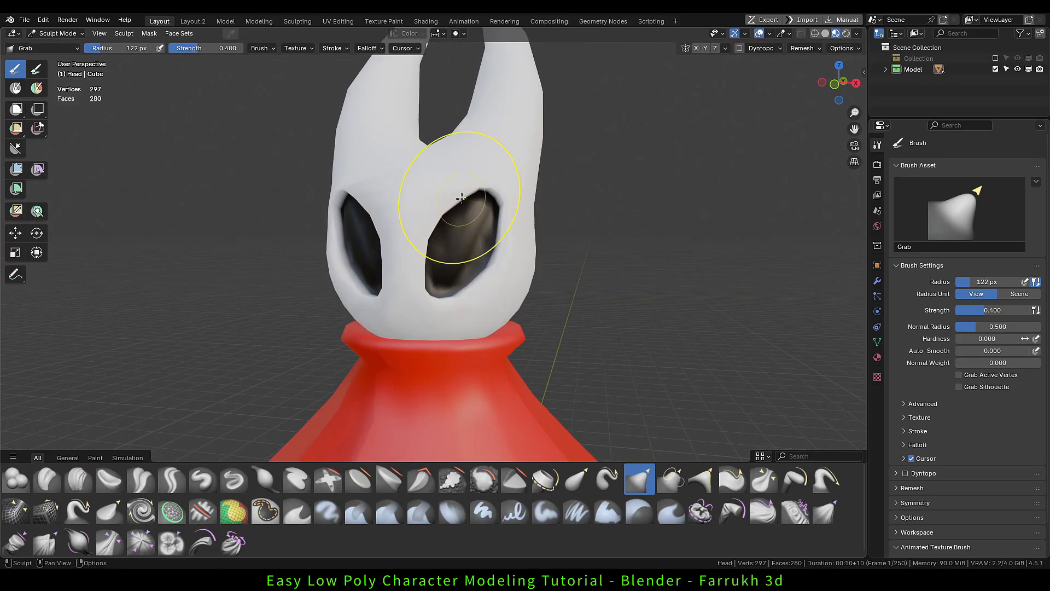
# Resize the Grab brush and pull the sides of the head outward beside the eyes, at the horn base and at the cheeks.
pyautogui.moveTo(477, 213); pyautogui.dragTo(498, 216, button='middle')
pyautogui.scroll(-2, 520, 249)
pyautogui.scroll(2, 520, 251)
pyautogui.press('f')
pyautogui.click(555, 265)
pyautogui.moveTo(511, 214); pyautogui.dragTo(551, 218)
pyautogui.moveTo(518, 144); pyautogui.dragTo(551, 147)
pyautogui.moveTo(503, 286); pyautogui.dragTo(518, 288)
# Set the Grab brush radius to 137 px and pull the eyes' upper outer and lower inner corners inward.
pyautogui.press('f')
pyautogui.click(476, 277)
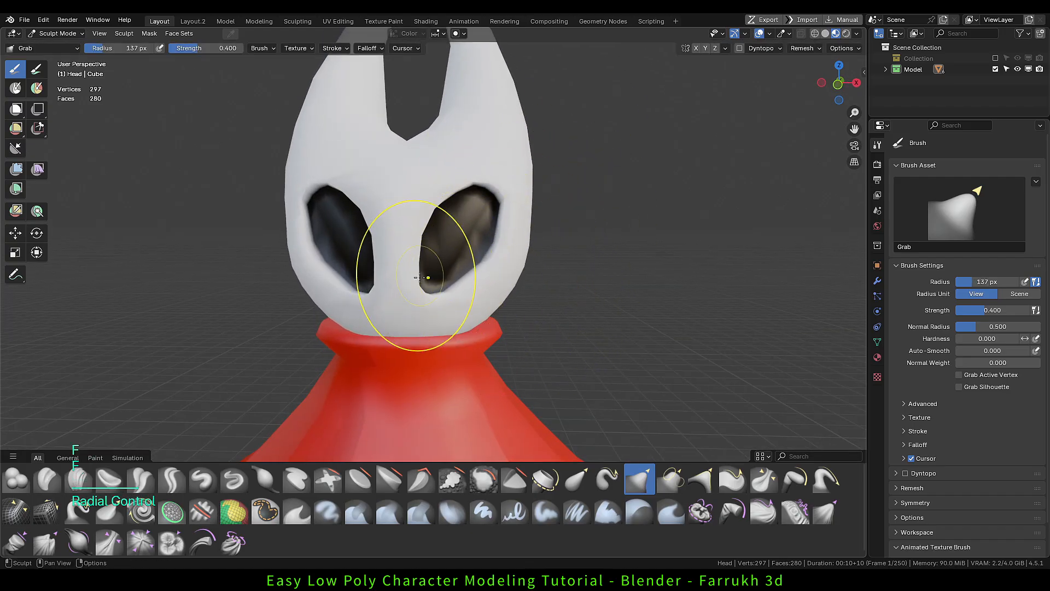
pyautogui.moveTo(504, 209); pyautogui.dragTo(491, 215)
pyautogui.moveTo(440, 300); pyautogui.dragTo(449, 285)
pyautogui.scroll(-2, 476, 291)
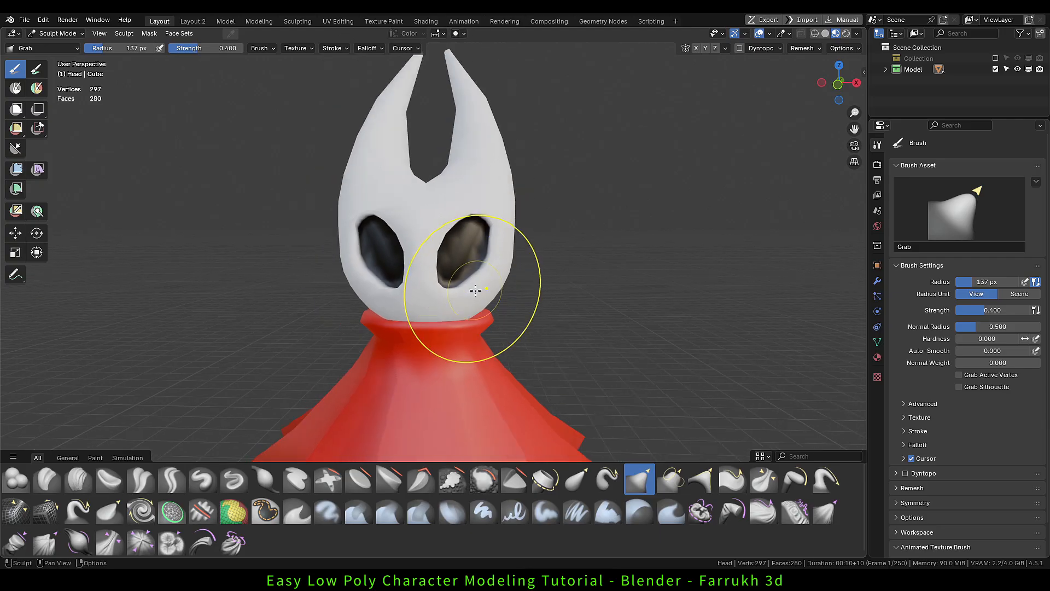
# Set the Grab brush radius to 131 px and pull the horns upward and slightly inward.
pyautogui.keyDown('shift'); pyautogui.moveTo(475, 290); pyautogui.dragTo(463, 372, button='middle'); pyautogui.keyUp('shift')
pyautogui.scroll(1, 460, 219)
pyautogui.press('f')
pyautogui.click(456, 193)
pyautogui.moveTo(457, 164); pyautogui.dragTo(443, 110)
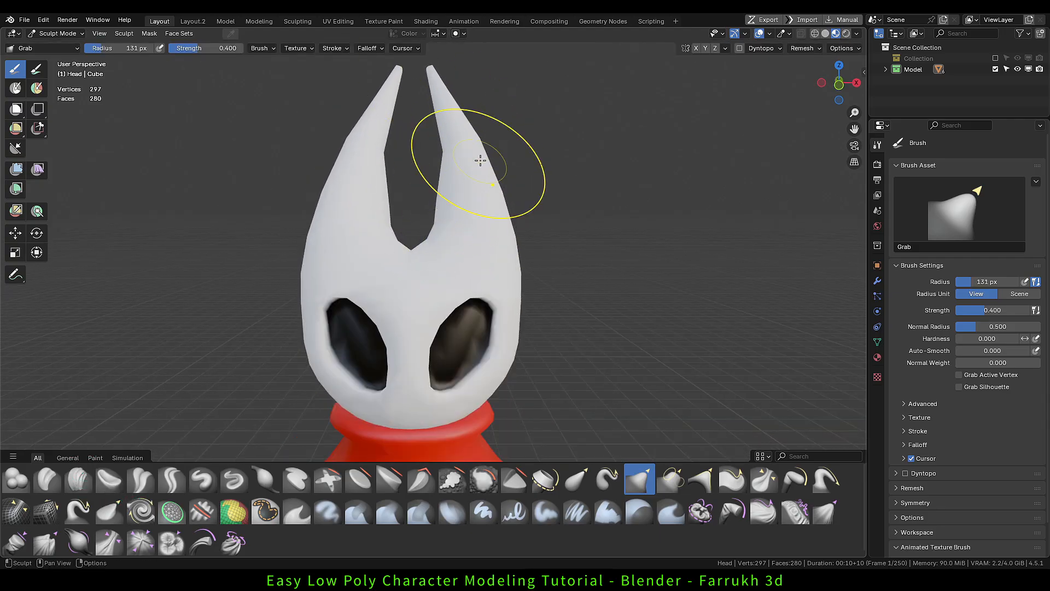
# Set the Grab brush radius to 172 px and widen the outer horns, temples and cheeks of the head.
pyautogui.press('f')
pyautogui.click(505, 168)
pyautogui.moveTo(494, 179); pyautogui.dragTo(514, 182)
pyautogui.moveTo(509, 243); pyautogui.dragTo(528, 244)
pyautogui.moveTo(511, 330); pyautogui.dragTo(525, 326)
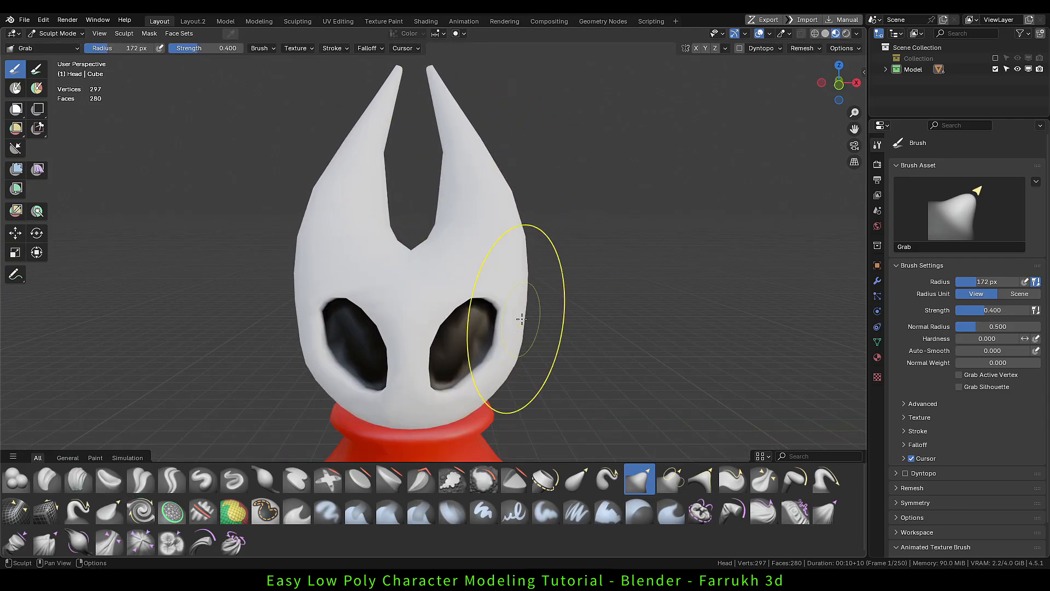
# Switch to solid shading and, from the side, pull the back of the horns and head forward with the Grab brush.
pyautogui.moveTo(566, 244)
pyautogui.mouseDown(button='middle')
pyautogui.moveTo(474, 239)
pyautogui.moveTo(491, 243)
pyautogui.mouseUp(button='middle')
pyautogui.press('z')
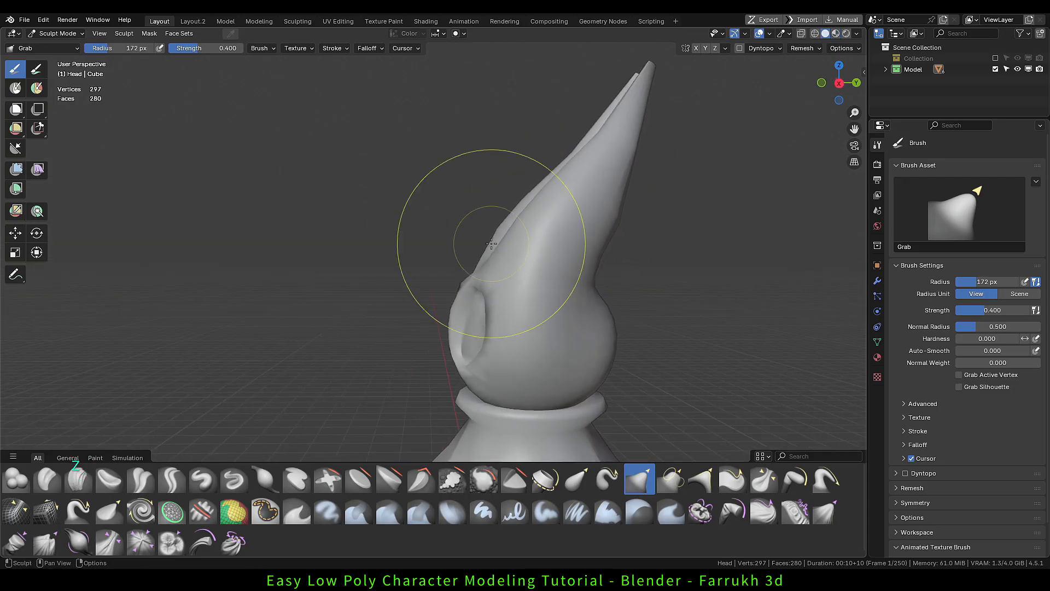
pyautogui.moveTo(603, 138); pyautogui.dragTo(576, 129)
pyautogui.moveTo(604, 262); pyautogui.dragTo(591, 261)
pyautogui.moveTo(740, 170); pyautogui.dragTo(725, 166, button='middle')
pyautogui.press('f')
pyautogui.click(715, 166)
pyautogui.moveTo(647, 156); pyautogui.dragTo(640, 155)
# Set the Grab brush radius to 202 px, pull the inner horn edges inward and stretch the horn tips upward.
pyautogui.moveTo(481, 219); pyautogui.dragTo(584, 237, button='middle')
pyautogui.scroll(2, 580, 235)
pyautogui.press('f')
pyautogui.click(556, 227)
pyautogui.moveTo(537, 203); pyautogui.dragTo(522, 199)
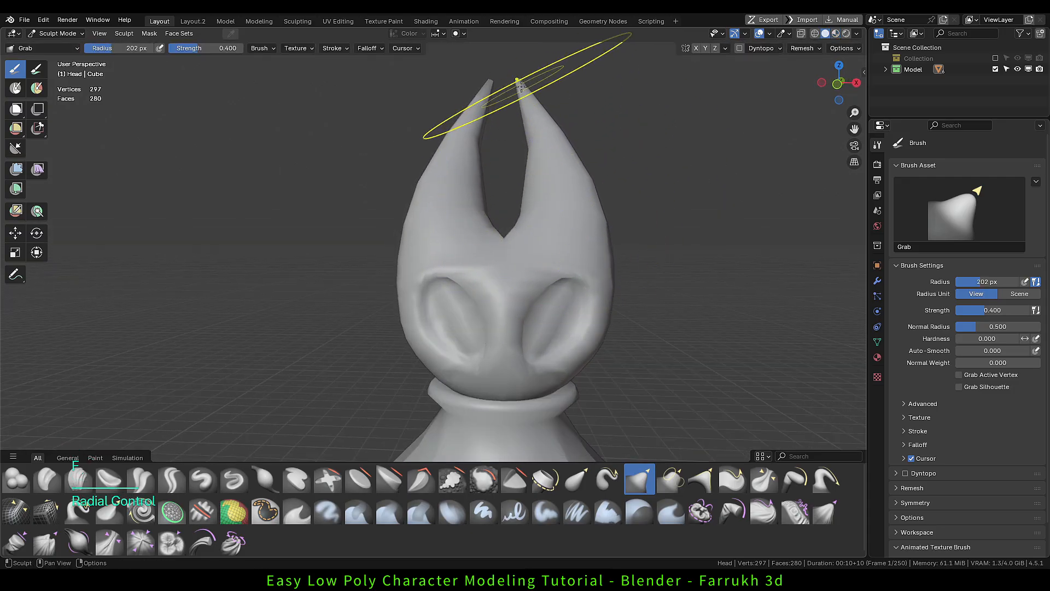
pyautogui.moveTo(522, 87); pyautogui.dragTo(519, 59)
pyautogui.moveTo(534, 161); pyautogui.dragTo(525, 170)
pyautogui.keyDown('shift'); pyautogui.moveTo(523, 173); pyautogui.dragTo(468, 193, button='middle'); pyautogui.keyUp('shift')
# Return the head to Object Mode and turn on its wireframe display to check the horn topology.
pyautogui.press('Tab')
pyautogui.click(501, 146)
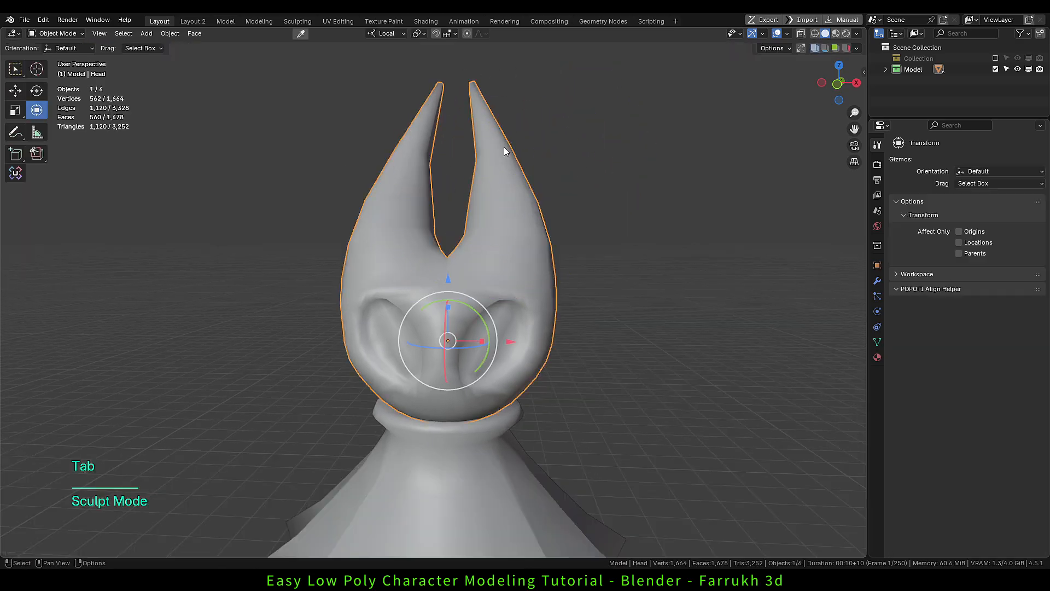
pyautogui.moveTo(580, 201); pyautogui.dragTo(626, 234, button='middle')
pyautogui.press('F4')
pyautogui.moveTo(610, 151); pyautogui.dragTo(573, 157, button='middle')
pyautogui.scroll(2, 525, 159)
pyautogui.keyDown('shift'); pyautogui.moveTo(445, 161); pyautogui.dragTo(394, 223, button='middle'); pyautogui.keyUp('shift')
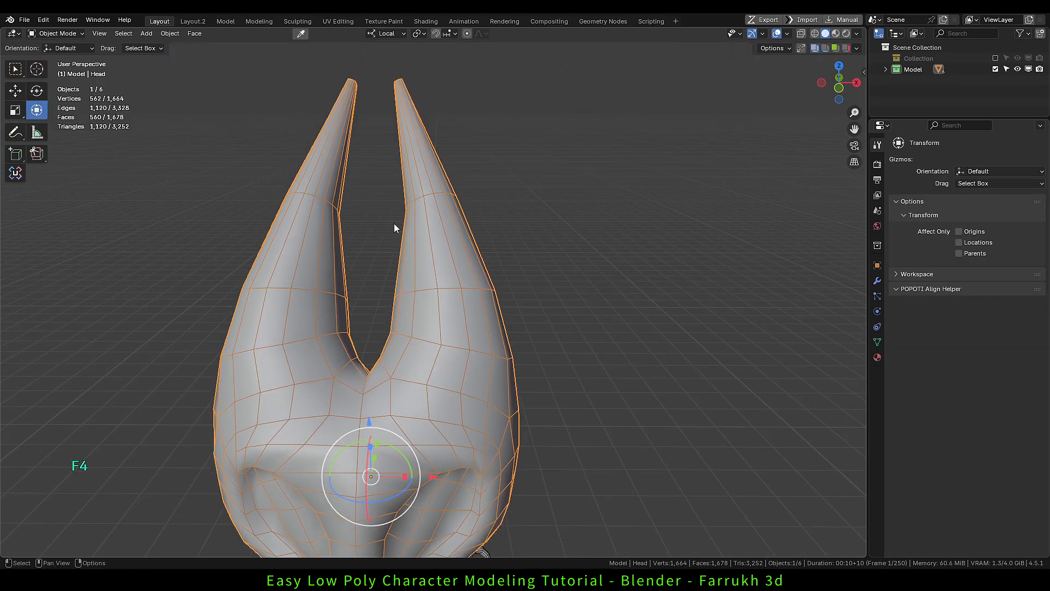
# Enter Edit Mode on the head and add one loop cut around the middle of the horn.
pyautogui.click(418, 229)
pyautogui.scroll(3, 439, 232)
pyautogui.press('Tab')
pyautogui.scroll(2, 439, 241)
pyautogui.hotkey('ctrl', 'r')
pyautogui.click(503, 255)
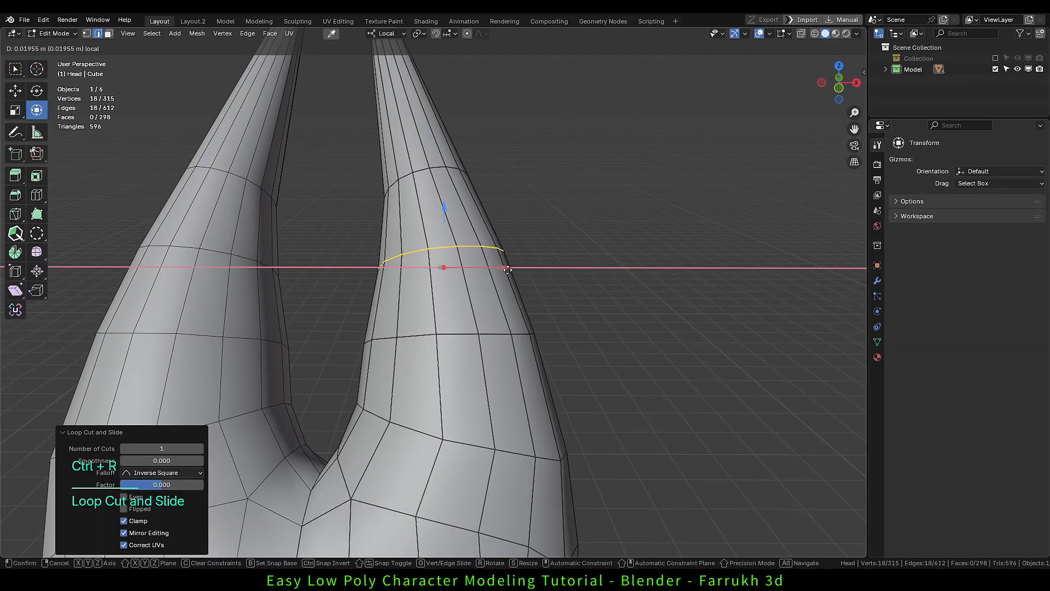
pyautogui.moveTo(507, 270); pyautogui.dragTo(508, 270)
# Add two loop cuts around the upper horn toward the tip and select the edge loop just below them.
pyautogui.moveTo(506, 267); pyautogui.dragTo(524, 361, button='middle')
pyautogui.hotkey('ctrl', 'r')
pyautogui.scroll(1, 437, 180)
pyautogui.click(439, 181)
pyautogui.moveTo(479, 176); pyautogui.dragTo(482, 176)
pyautogui.doubleClick(456, 264)
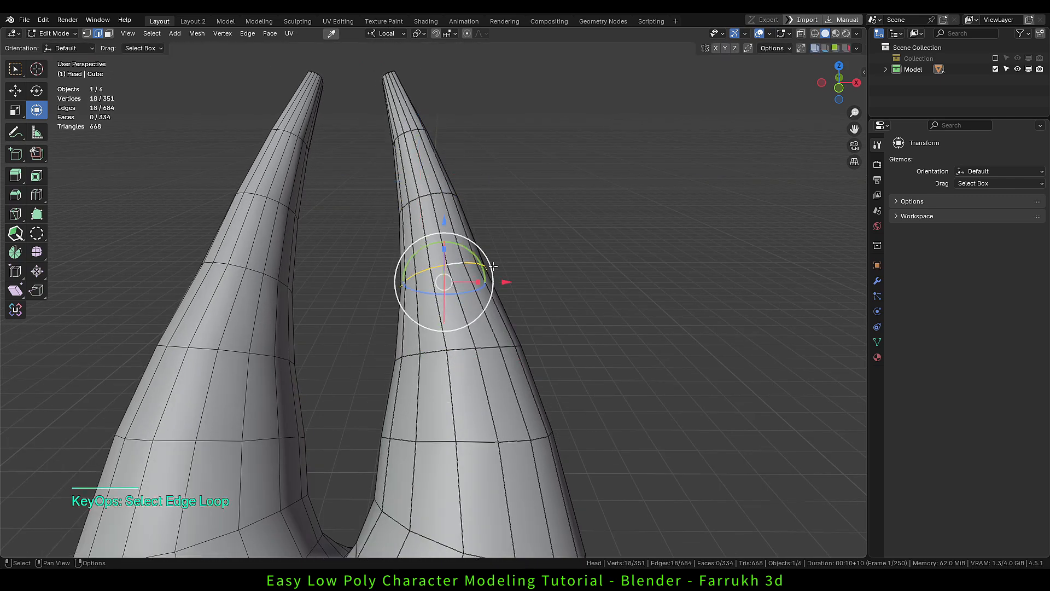
# Move the selected upper horn edge loop and the loop below it slightly outward along X, and leave Edit Mode.
pyautogui.moveTo(505, 282); pyautogui.dragTo(510, 283)
pyautogui.scroll(-2, 505, 306)
pyautogui.keyDown('shift'); pyautogui.moveTo(505, 342); pyautogui.dragTo(502, 279, button='middle'); pyautogui.keyUp('shift')
pyautogui.doubleClick(453, 332)
pyautogui.moveTo(538, 340); pyautogui.dragTo(545, 340)
pyautogui.press('Tab')
# Edit the head again to shift the horn tip downward and scale the geometry at its end, finishing in Object Mode.
pyautogui.keyDown('alt'); pyautogui.moveTo(549, 240); pyautogui.dragTo(574, 307); pyautogui.keyUp('alt')
pyautogui.keyDown('shift'); pyautogui.moveTo(441, 82); pyautogui.dragTo(441, 218, button='middle'); pyautogui.keyUp('shift')
pyautogui.scroll(6, 441, 218)
pyautogui.press('Tab')
pyautogui.moveTo(465, 180); pyautogui.dragTo(476, 229)
pyautogui.moveTo(326, 159); pyautogui.dragTo(471, 256)
pyautogui.press('s')
pyautogui.click(429, 220)
pyautogui.keyDown('alt'); pyautogui.moveTo(612, 394); pyautogui.dragTo(523, 276); pyautogui.keyUp('alt')
pyautogui.press('Tab')
# Enter Edit Mode on the cloak and rescale the edge loops below the collar, scaling the mid-cloak loop to 0.957.
pyautogui.scroll(-4, 547, 322)
pyautogui.keyDown('alt'); pyautogui.moveTo(560, 330); pyautogui.dragTo(522, 299); pyautogui.keyUp('alt')
pyautogui.scroll(3, 509, 328)
pyautogui.click(480, 348)
pyautogui.press('Tab')
pyautogui.doubleClick(517, 326)
pyautogui.press('s')
pyautogui.click(626, 374)
pyautogui.doubleClick(535, 375)
pyautogui.doubleClick(551, 429)
pyautogui.press('s')
pyautogui.click(604, 442)
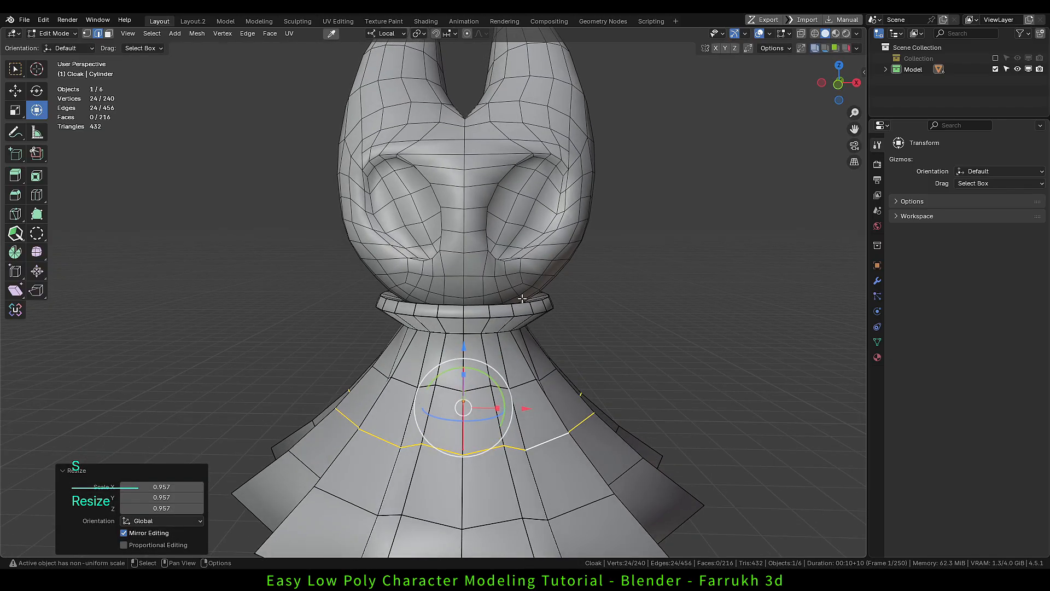
# Scale the cloak collar's upper edge loop and shrink its middle loop to about 0.947.
pyautogui.scroll(2, 522, 299)
pyautogui.doubleClick(490, 305)
pyautogui.moveTo(445, 244); pyautogui.dragTo(442, 213)
pyautogui.hotkey('ctrl', 'z')
pyautogui.press('s')
pyautogui.doubleClick(455, 327)
pyautogui.press('s')
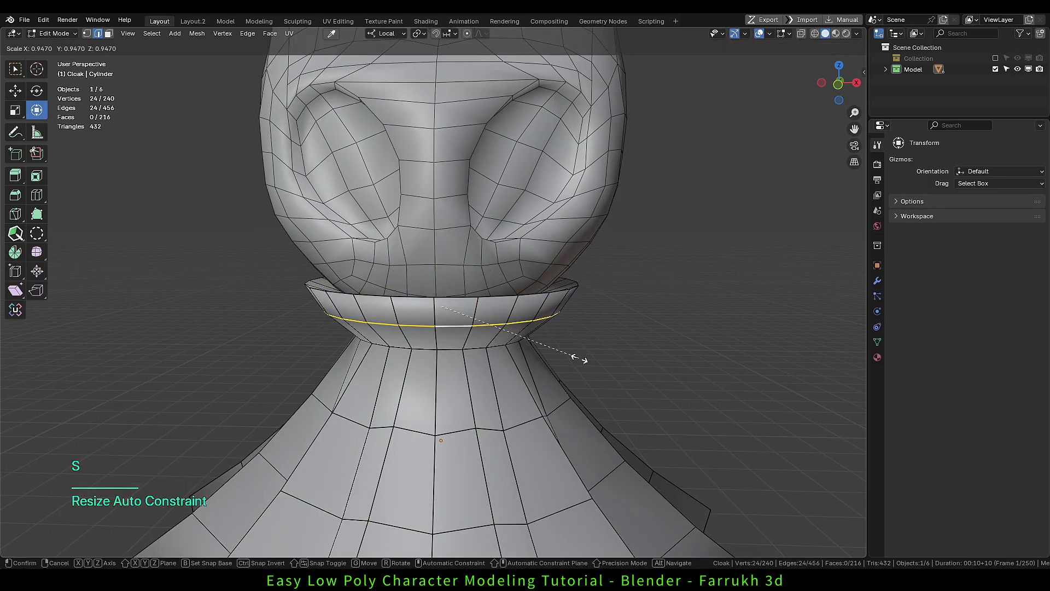
pyautogui.click(579, 359)
# Turn on proportional editing and pull individual cloak hem vertices downward to reshape both sides of the skirt.
pyautogui.scroll(-4, 522, 186)
pyautogui.scroll(2, 645, 383)
pyautogui.press('Tab')
pyautogui.click(564, 341)
pyautogui.click(466, 34)
pyautogui.moveTo(564, 341); pyautogui.dragTo(547, 375)
pyautogui.moveTo(547, 375); pyautogui.dragTo(678, 379, button='middle')
pyautogui.click(305, 323)
pyautogui.moveTo(305, 323)
pyautogui.mouseDown()
pyautogui.moveTo(307, 361)
pyautogui.moveTo(311, 342)
pyautogui.mouseUp()
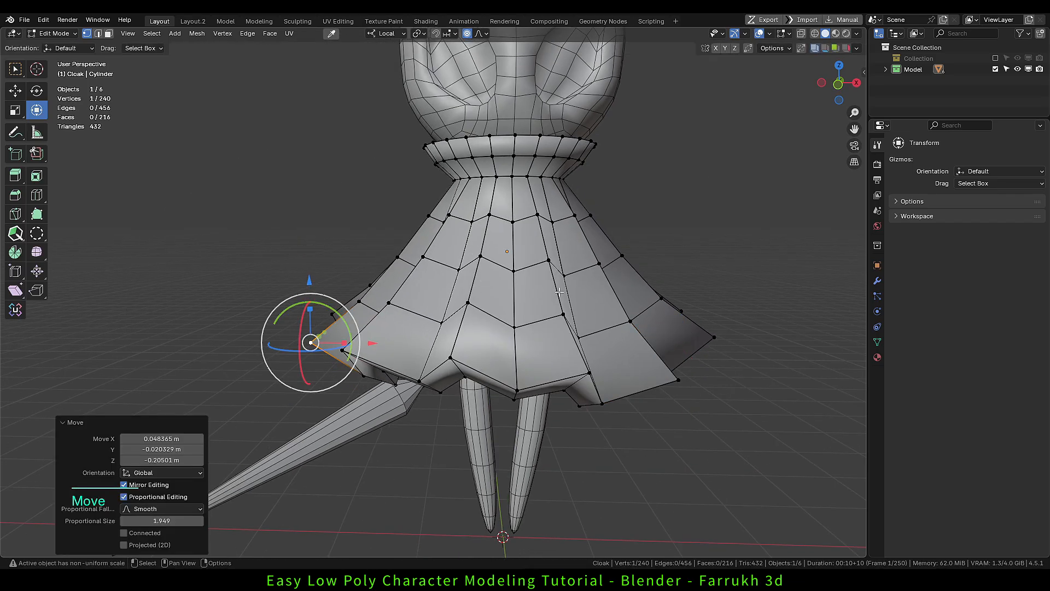
# Return the cloak to Object Mode, deselect everything and show the character in Material Preview without wireframes.
pyautogui.press('Tab')
pyautogui.scroll(-3, 559, 293)
pyautogui.hotkey('alt', 'a')
pyautogui.scroll(1, 578, 386)
pyautogui.hotkey('alt', 'z')
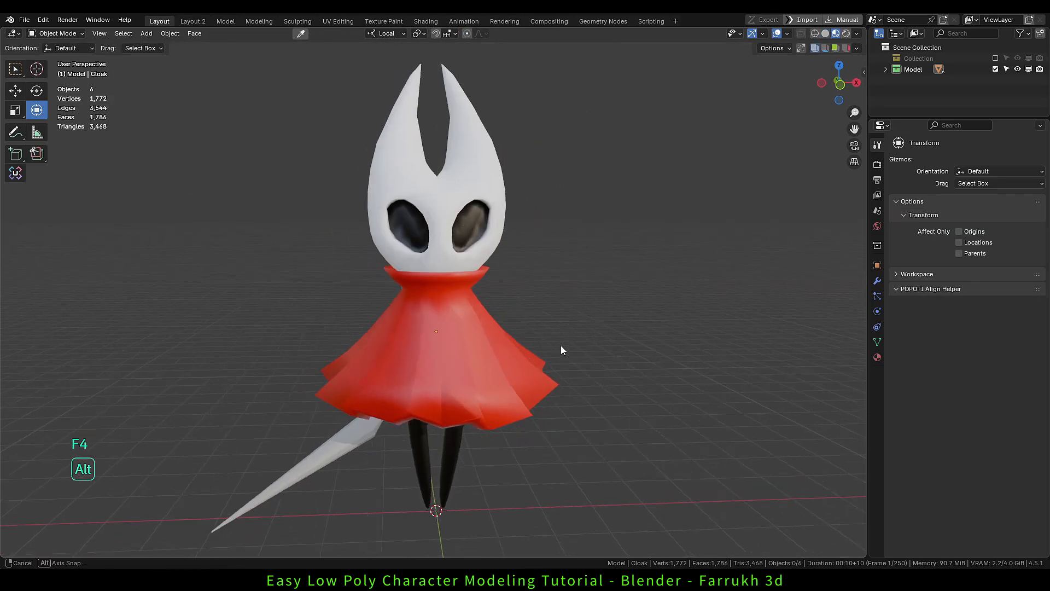
pyautogui.click(438, 396)
pyautogui.click(205, 199)
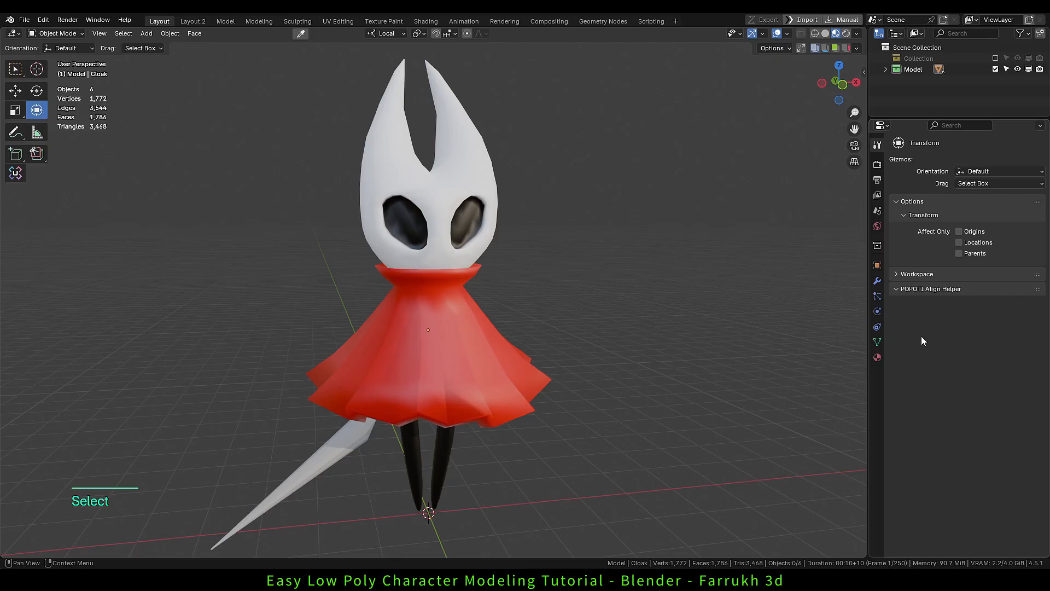
# Set the Character material's IOR to 1.2.
pyautogui.click(877, 357)
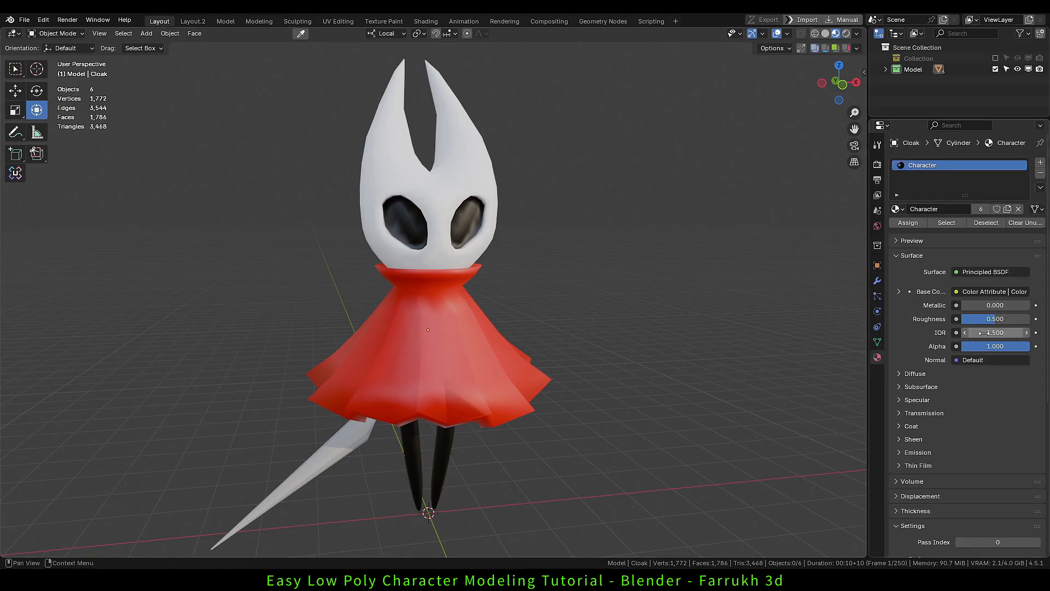
pyautogui.click(985, 333)
pyautogui.write('1.2')
pyautogui.press('Return')
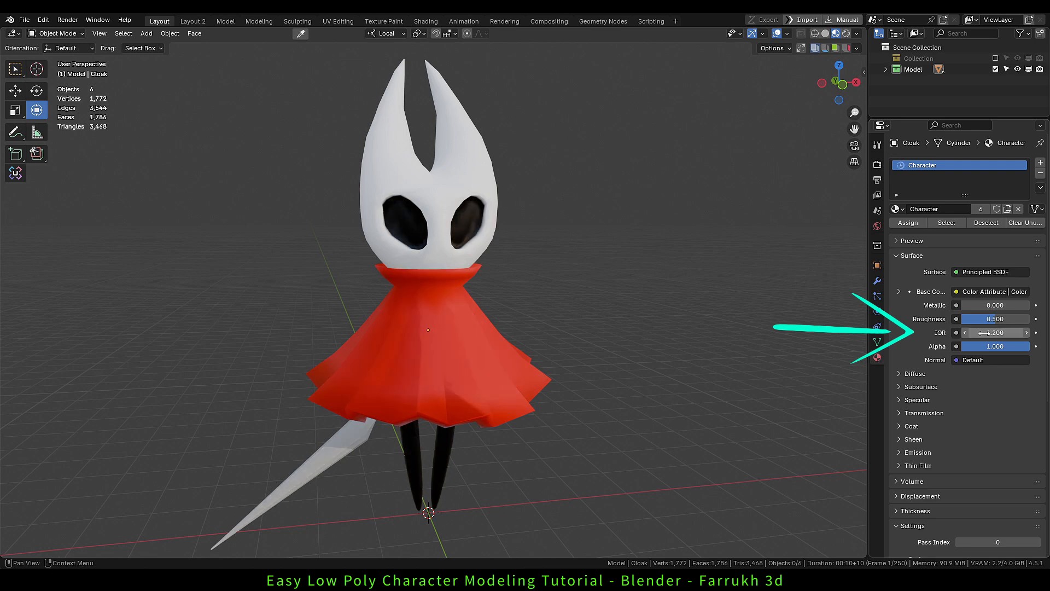
# Examine the cloak and legs from several angles with the updated material.
pyautogui.click(526, 399)
pyautogui.moveTo(583, 416)
pyautogui.keyDown('alt'); pyautogui.mouseDown()
pyautogui.moveTo(586, 402)
pyautogui.moveTo(564, 403)
pyautogui.moveTo(624, 394)
pyautogui.moveTo(602, 389)
pyautogui.moveTo(569, 404)
pyautogui.mouseUp(); pyautogui.keyUp('alt')
pyautogui.scroll(-1, 582, 393)
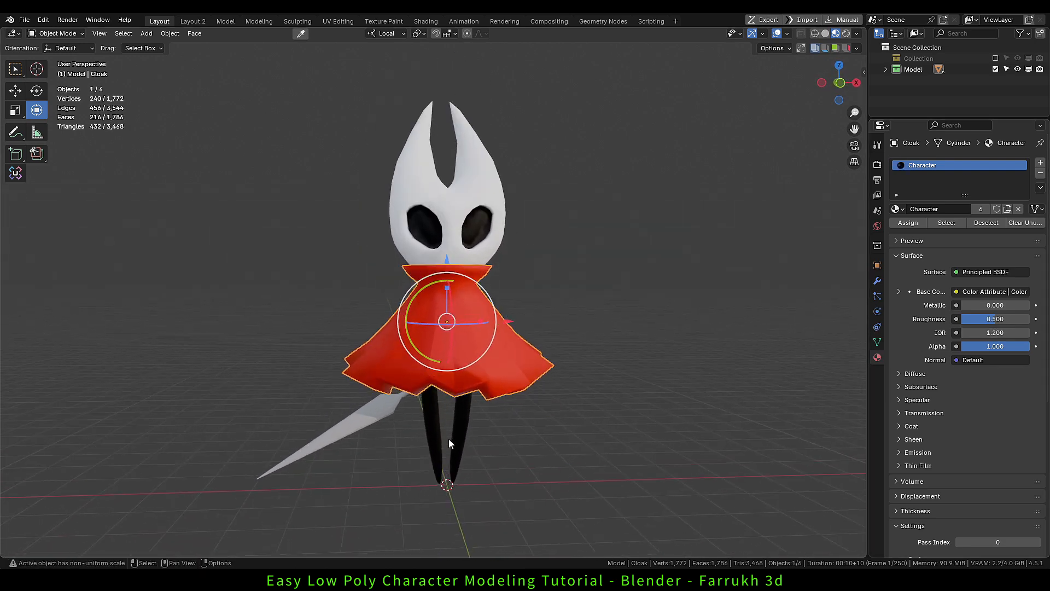
pyautogui.click(451, 439)
pyautogui.moveTo(498, 423); pyautogui.dragTo(497, 425)
pyautogui.moveTo(521, 400); pyautogui.dragTo(518, 398)
pyautogui.click(536, 436)
pyautogui.keyDown('alt'); pyautogui.moveTo(536, 436); pyautogui.dragTo(550, 443); pyautogui.keyUp('alt')
pyautogui.scroll(1, 550, 443)
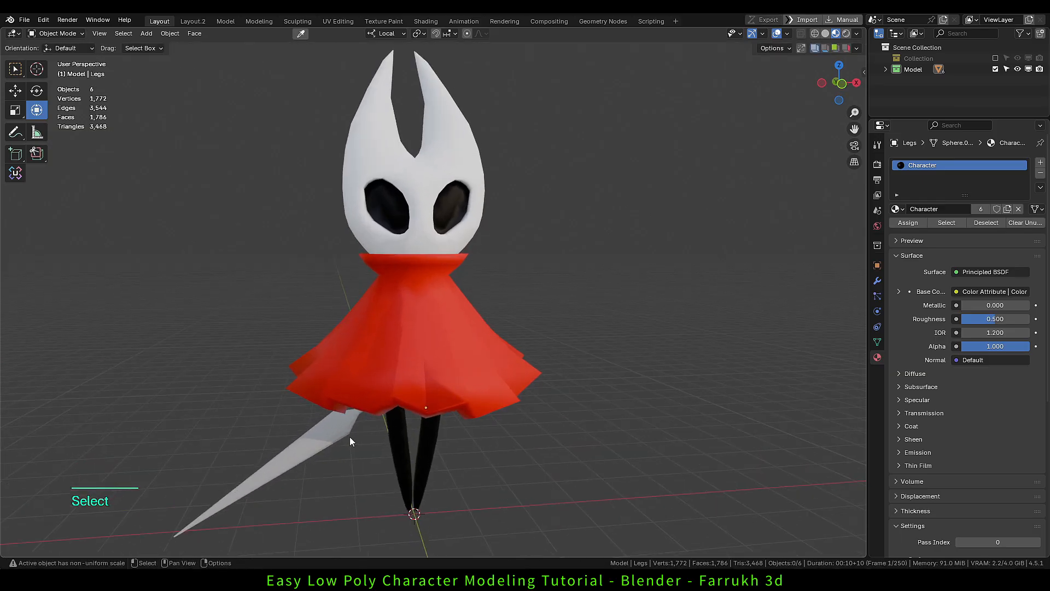
# Recolor the sword a darker grey in Vertex Paint mode and return it to Object Mode.
pyautogui.click(349, 436)
pyautogui.hotkey('ctrl', 'Tab')
pyautogui.click(508, 399)
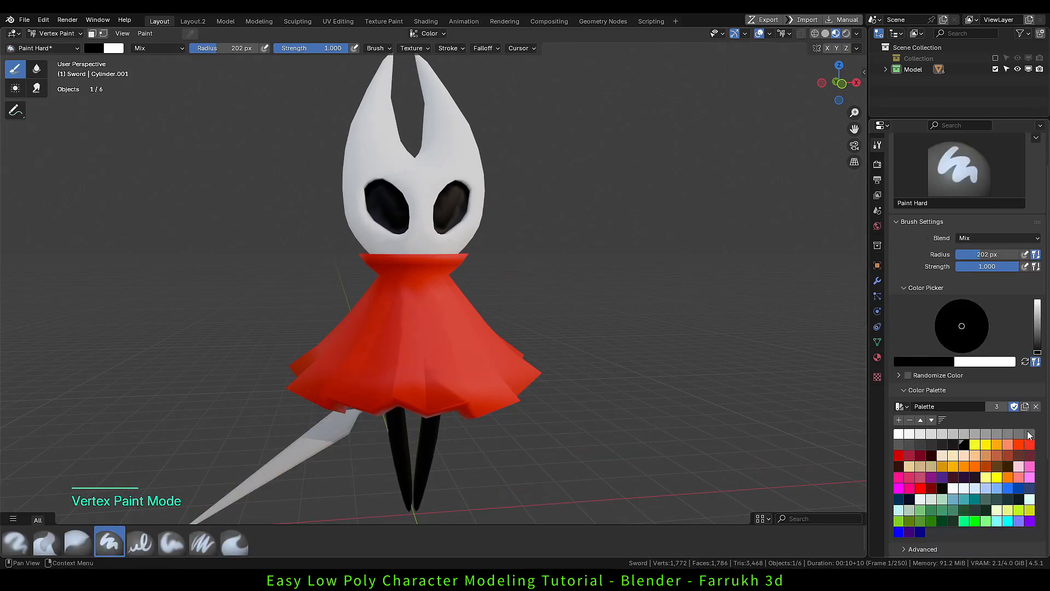
pyautogui.hotkey('ctrl', 'Tab')
pyautogui.click(604, 427)
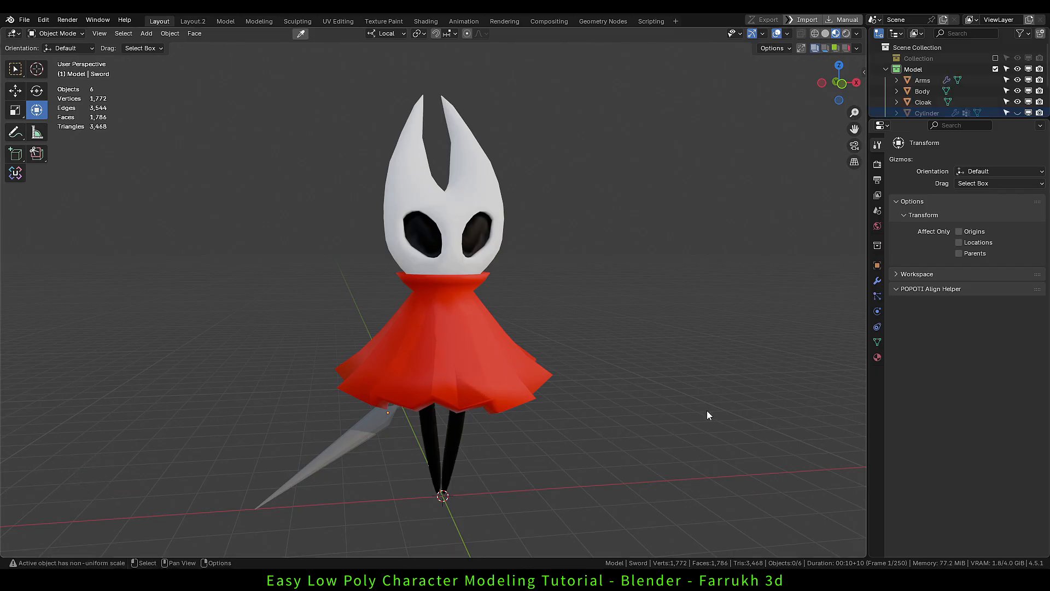
# Switch the viewport to Rendered shading and set the world background color to a muted pink.
pyautogui.press('z')
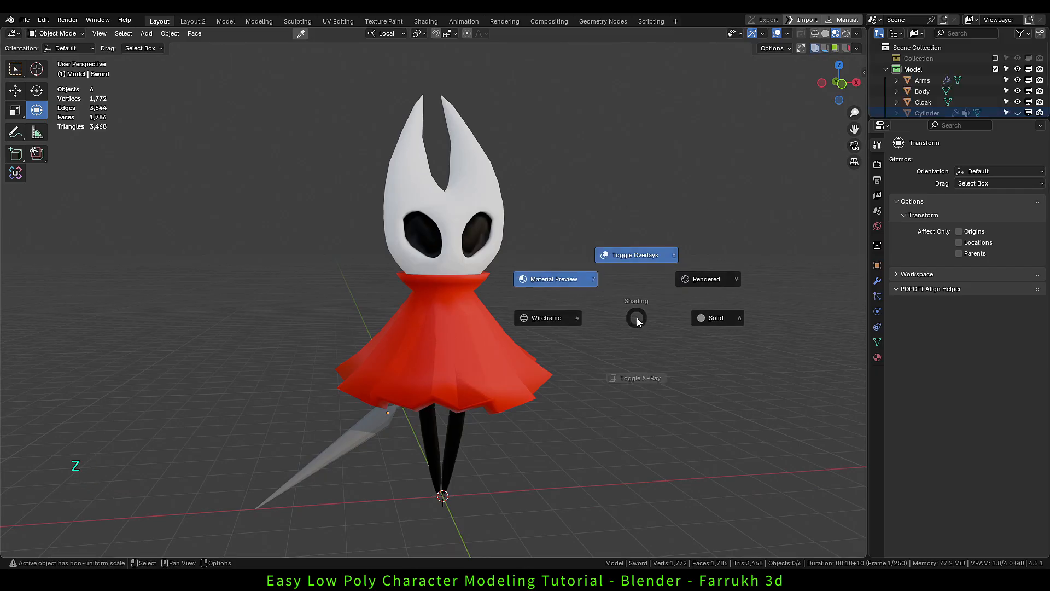
pyautogui.click(694, 280)
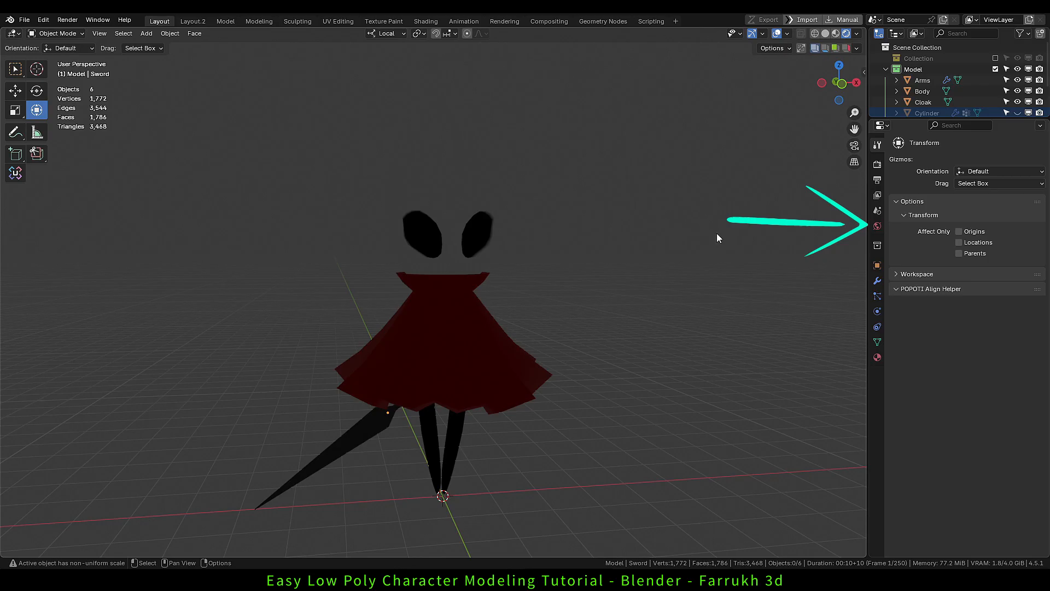
pyautogui.click(875, 225)
pyautogui.click(976, 236)
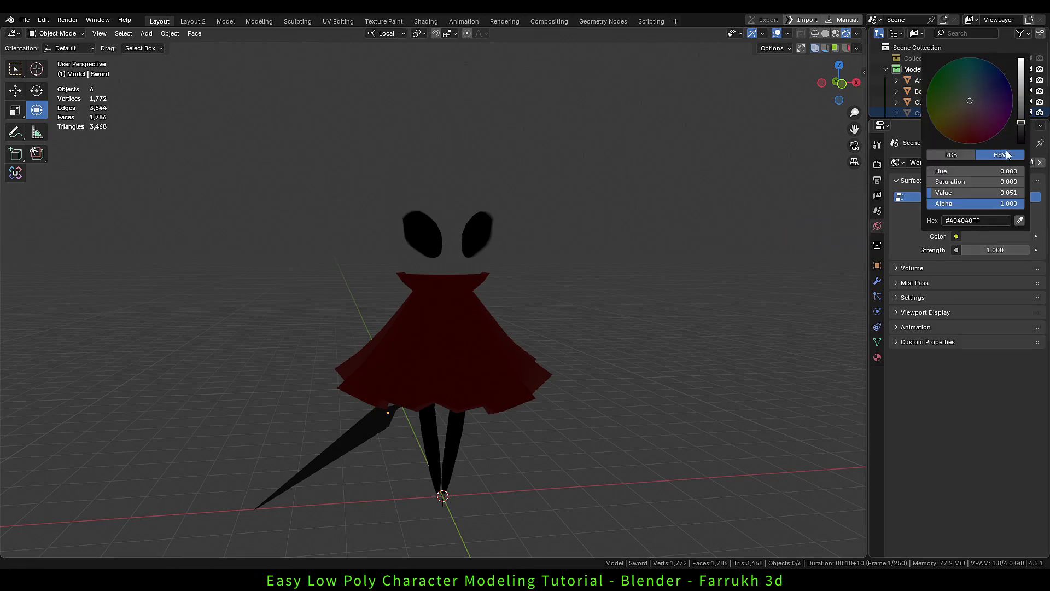
pyautogui.moveTo(1020, 120)
pyautogui.mouseDown()
pyautogui.moveTo(1020, 92)
pyautogui.moveTo(980, 118)
pyautogui.mouseUp()
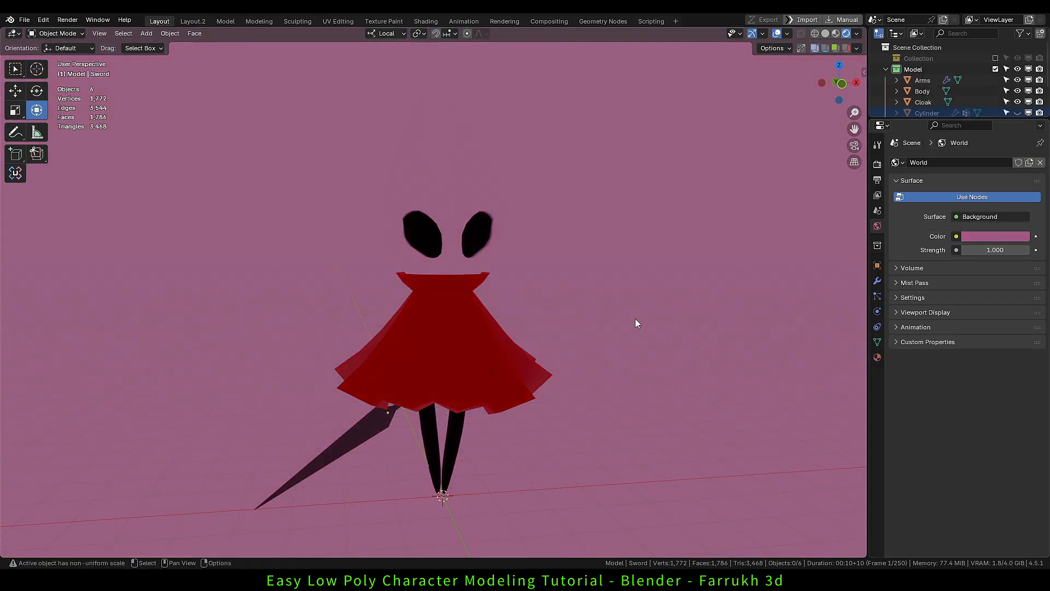
# Add a Sun light, place it up beside the head, and rotate it to shine diagonally down onto the character.
pyautogui.hotkey('shift', 'a')
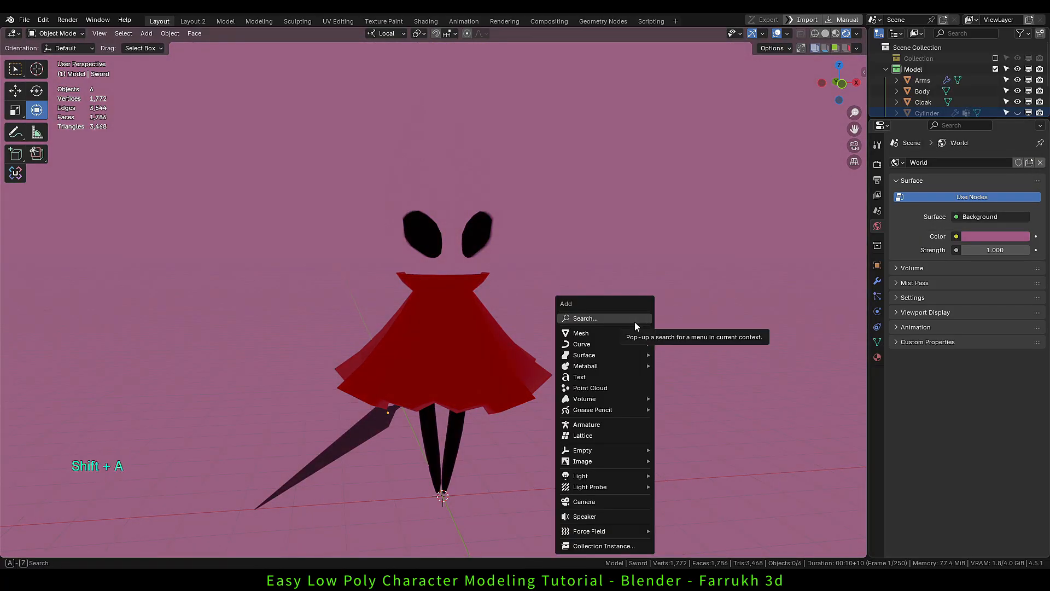
pyautogui.moveTo(629, 475)
pyautogui.click(696, 488)
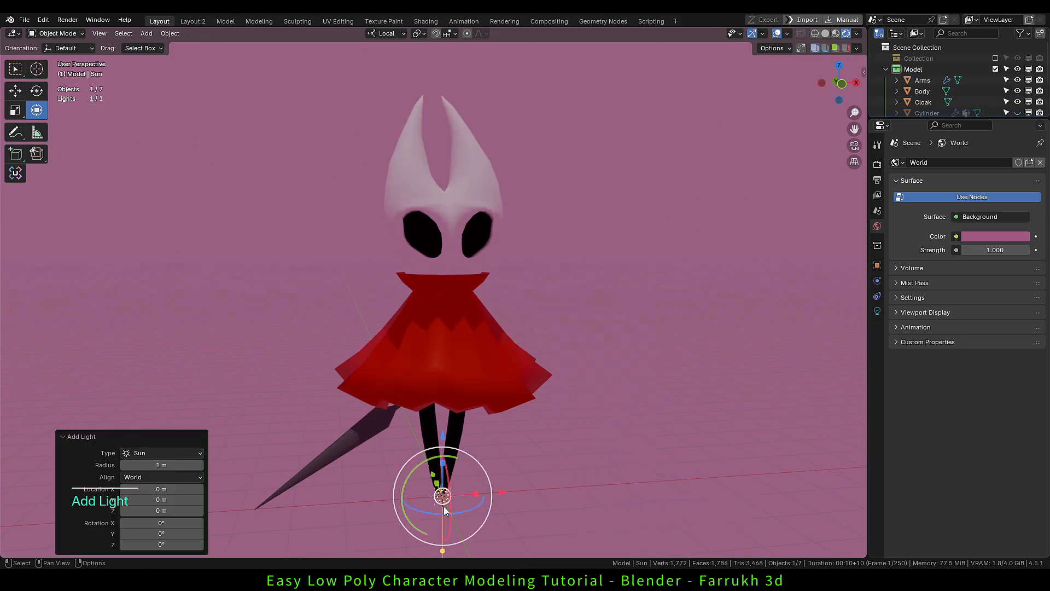
pyautogui.moveTo(443, 500); pyautogui.dragTo(658, 237)
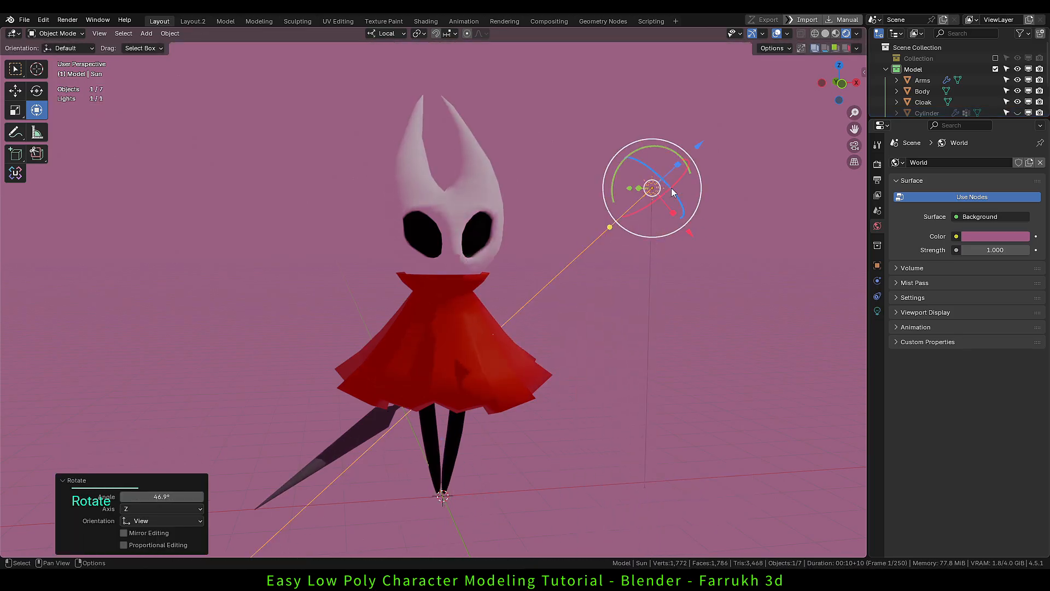
pyautogui.moveTo(671, 188); pyautogui.dragTo(681, 197)
# Set the Sun light's strength to 20 and its angle to 1°.
pyautogui.click(877, 311)
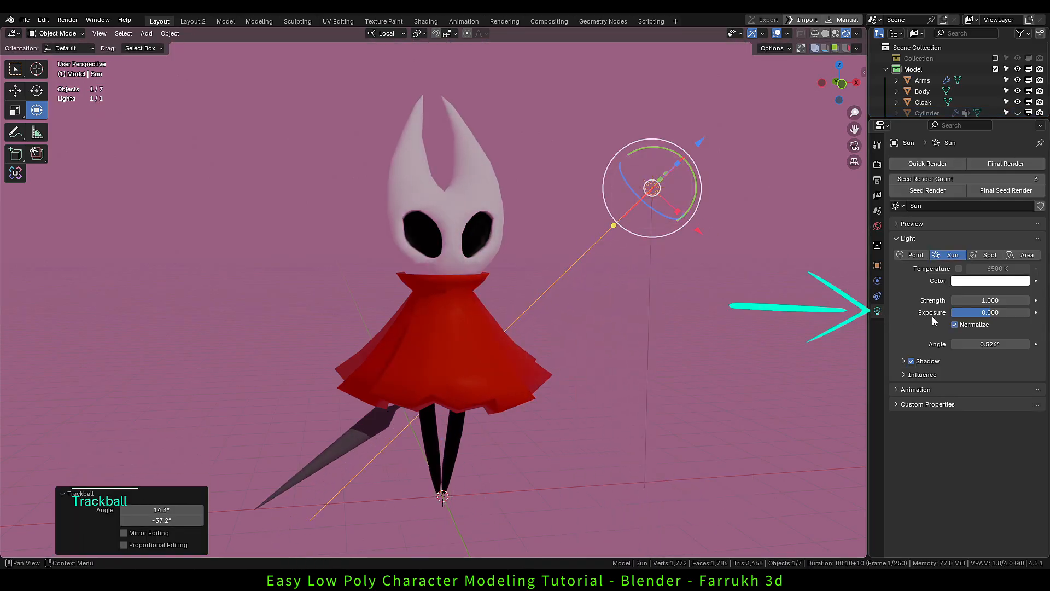
pyautogui.click(988, 299)
pyautogui.write('20')
pyautogui.press('Return')
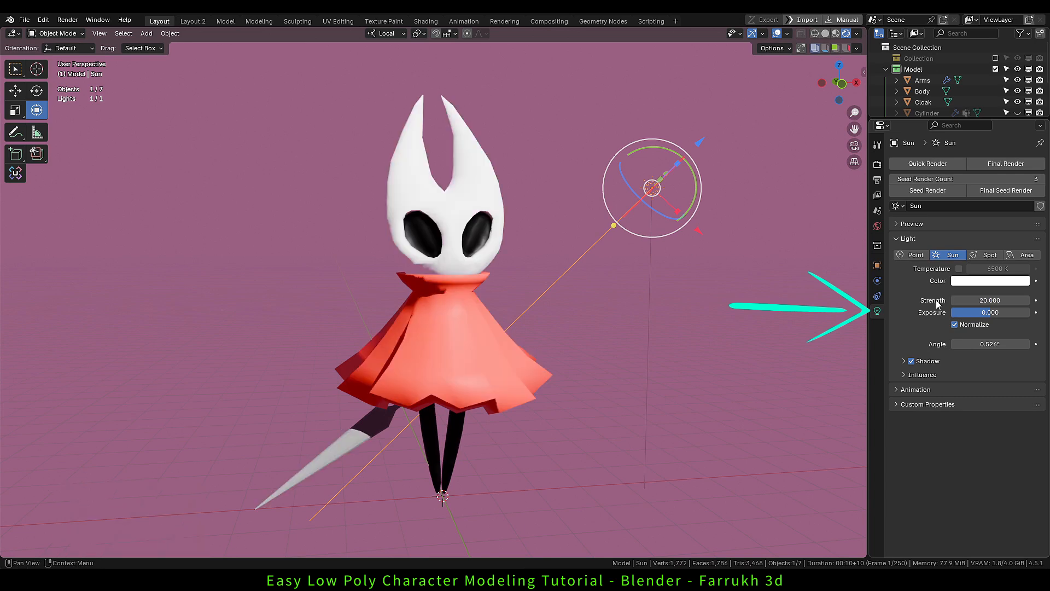
pyautogui.click(930, 345)
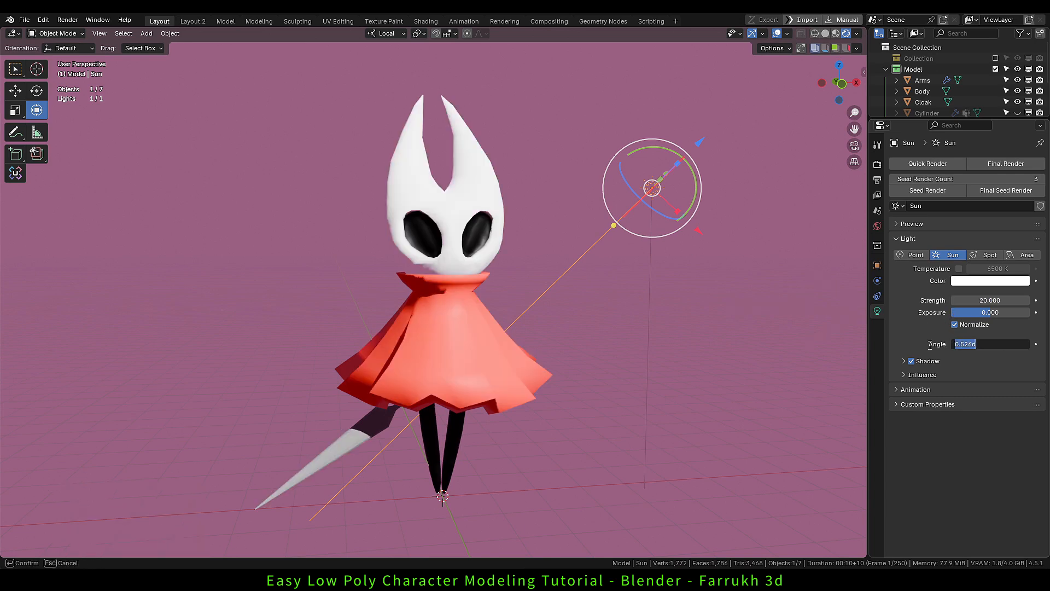
pyautogui.write('1')
pyautogui.press('Return')
# Tint the Sun light a warm peach color, #FFAA8D, and deselect it.
pyautogui.click(968, 282)
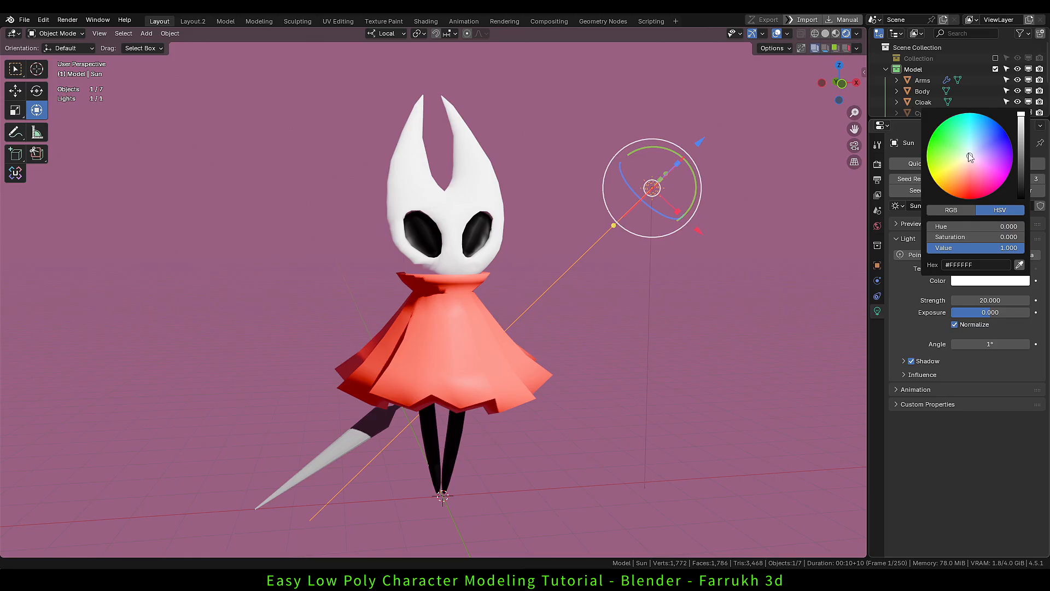
pyautogui.moveTo(966, 153); pyautogui.dragTo(964, 174)
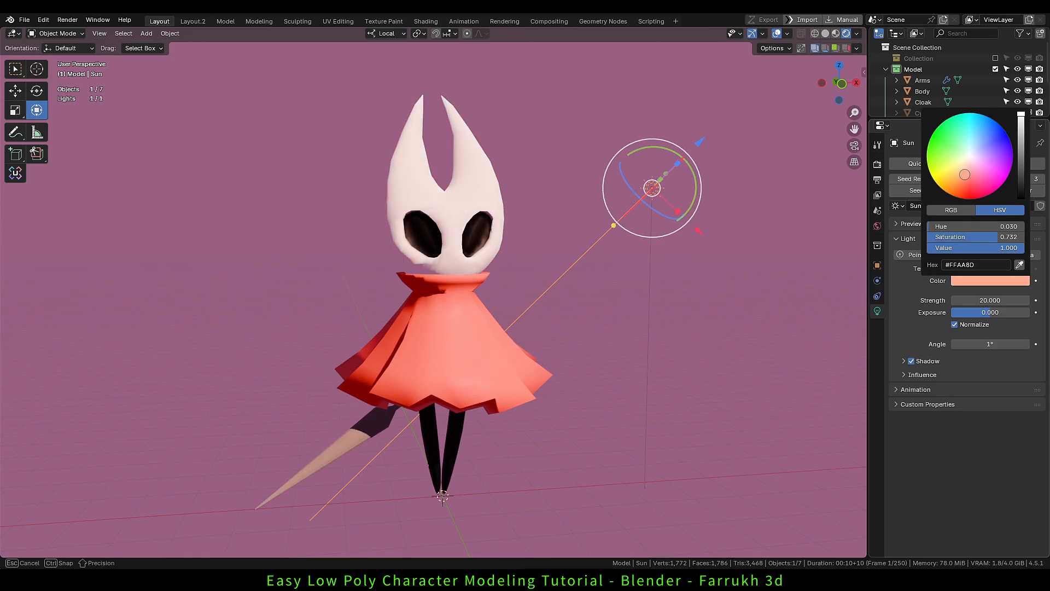
pyautogui.click(737, 343)
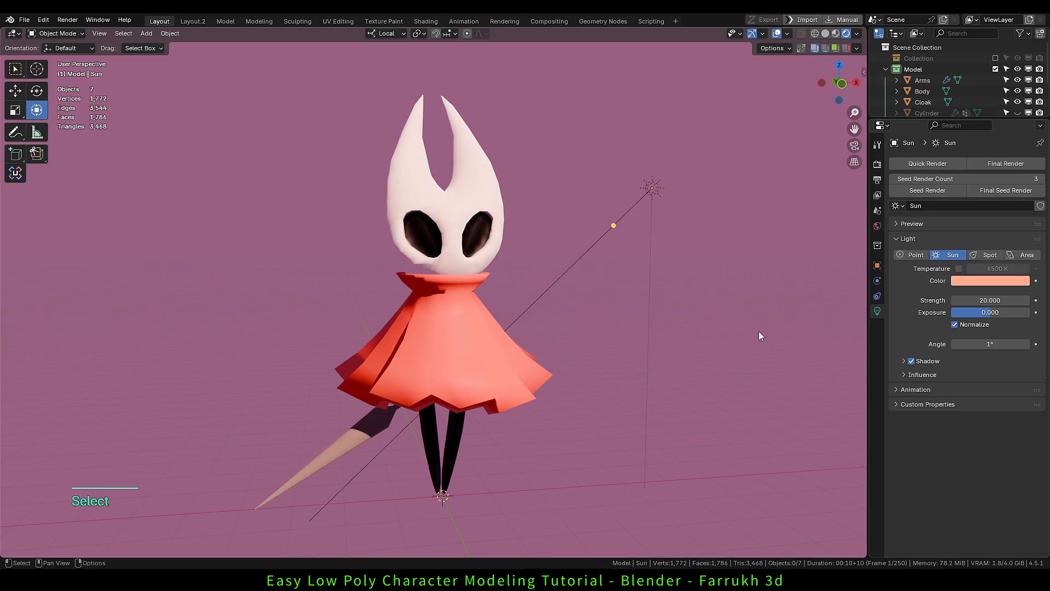
# Switch to the camera view and reposition the camera to face the character from the front.
pyautogui.click(853, 147)
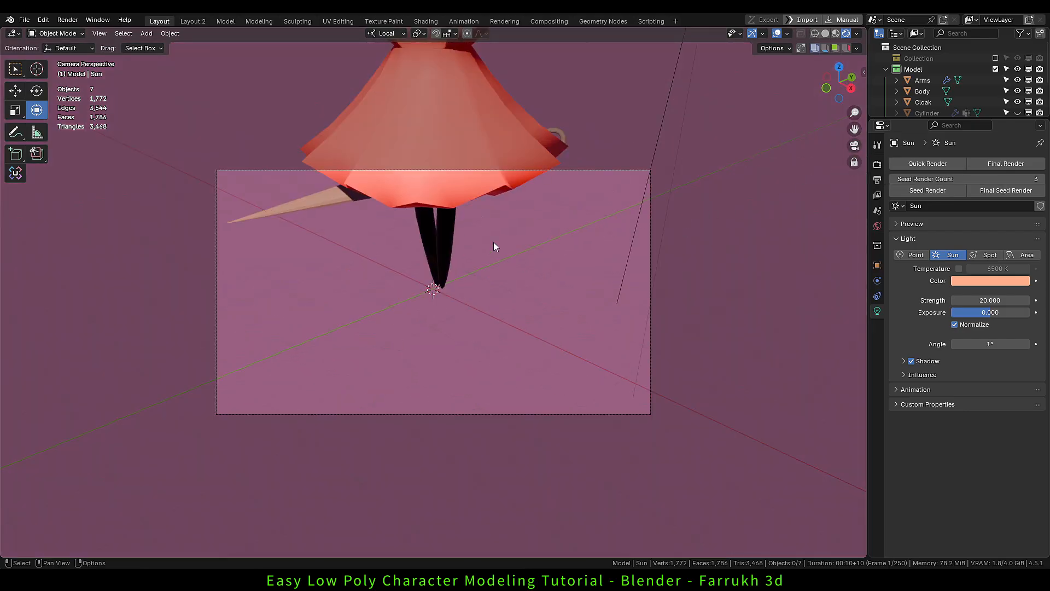
pyautogui.moveTo(493, 242); pyautogui.dragTo(479, 370, button='middle')
pyautogui.scroll(-3, 446, 269)
pyautogui.moveTo(447, 269); pyautogui.dragTo(582, 319, button='middle')
pyautogui.click(446, 328)
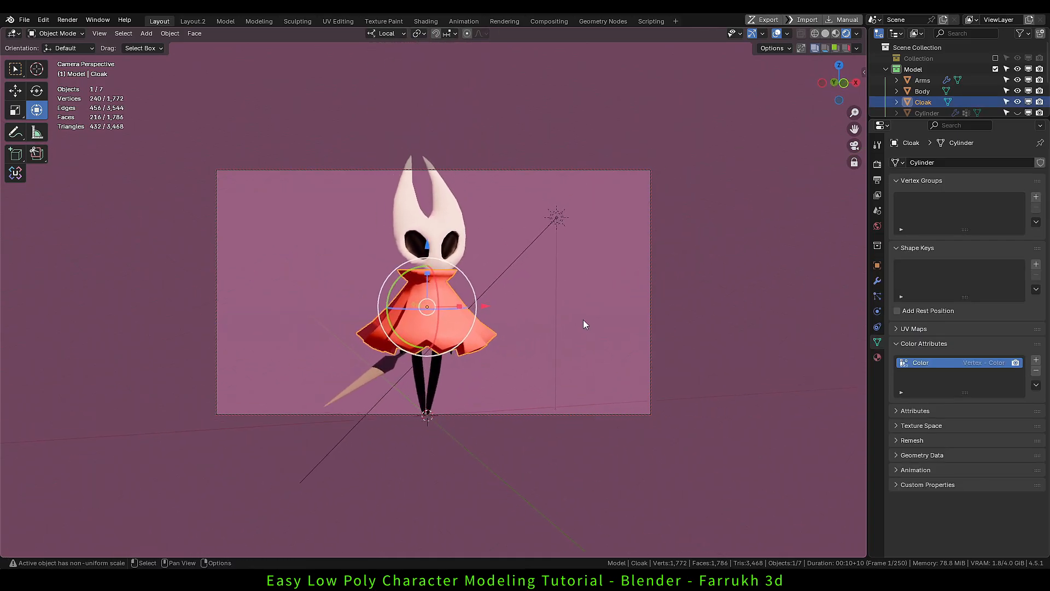
# Set the output resolution X to 1080 px for a square render and frame the whole character in the camera.
pyautogui.click(877, 180)
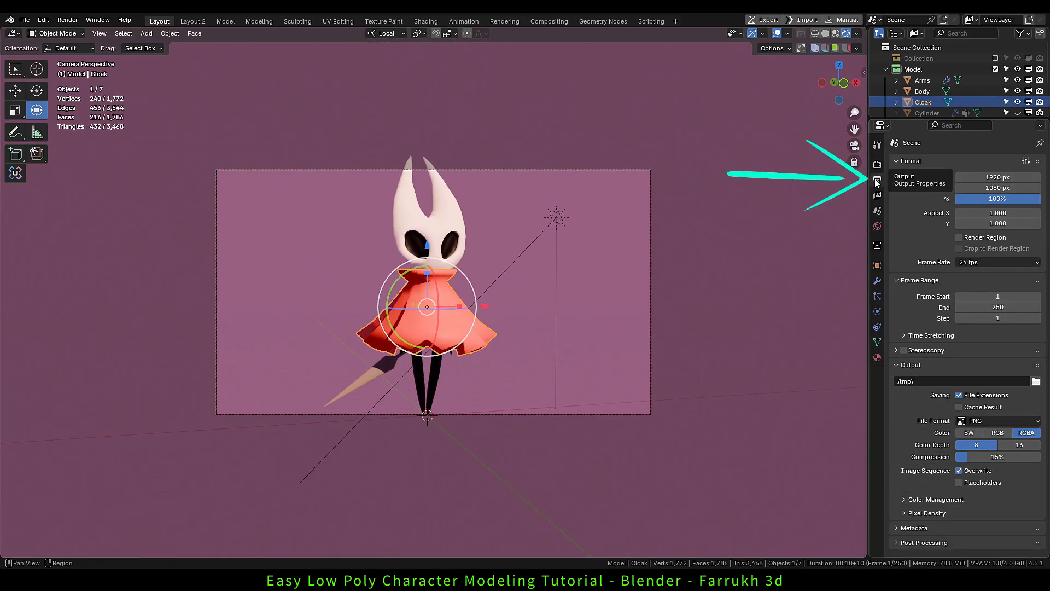
pyautogui.doubleClick(963, 176)
pyautogui.write('1080')
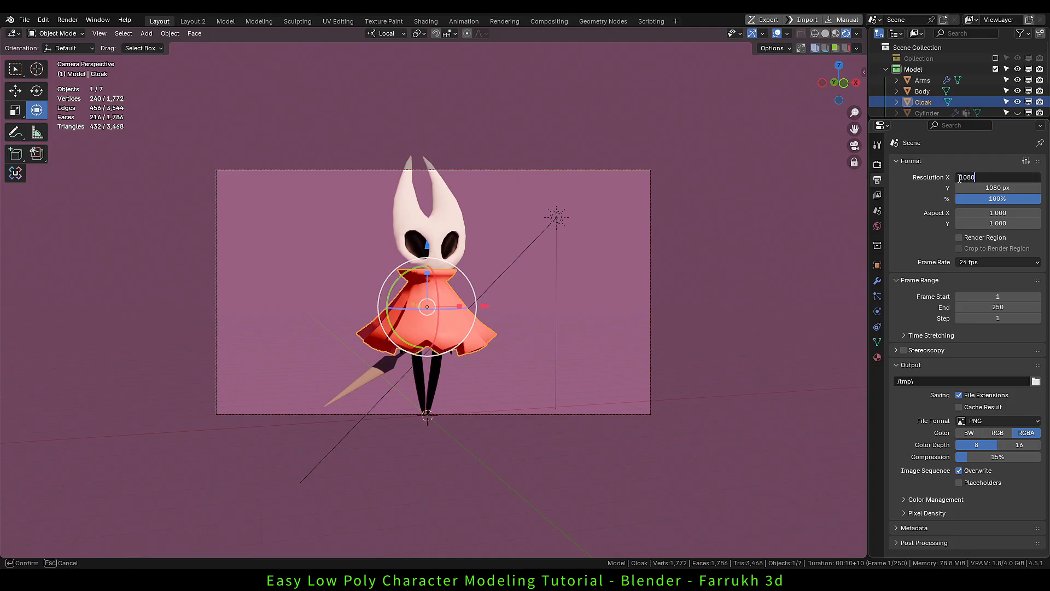
pyautogui.press('Return')
pyautogui.keyDown('ctrl'); pyautogui.moveTo(409, 339); pyautogui.dragTo(510, 319, button='middle'); pyautogui.keyUp('ctrl')
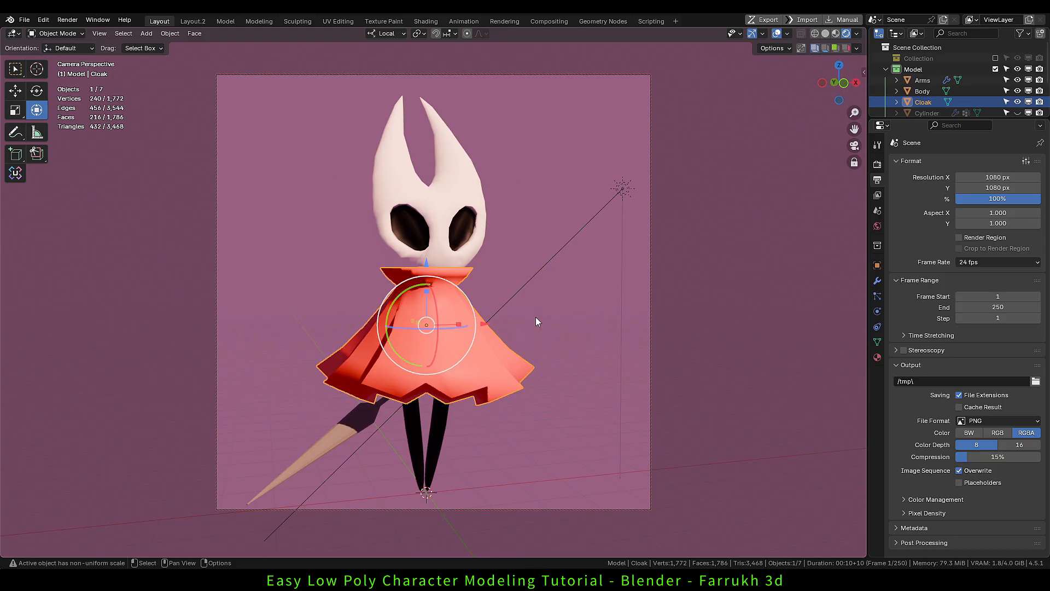
# Add a Grease Pencil Scene Line Art object to outline the character, and deselect everything.
pyautogui.click(555, 290)
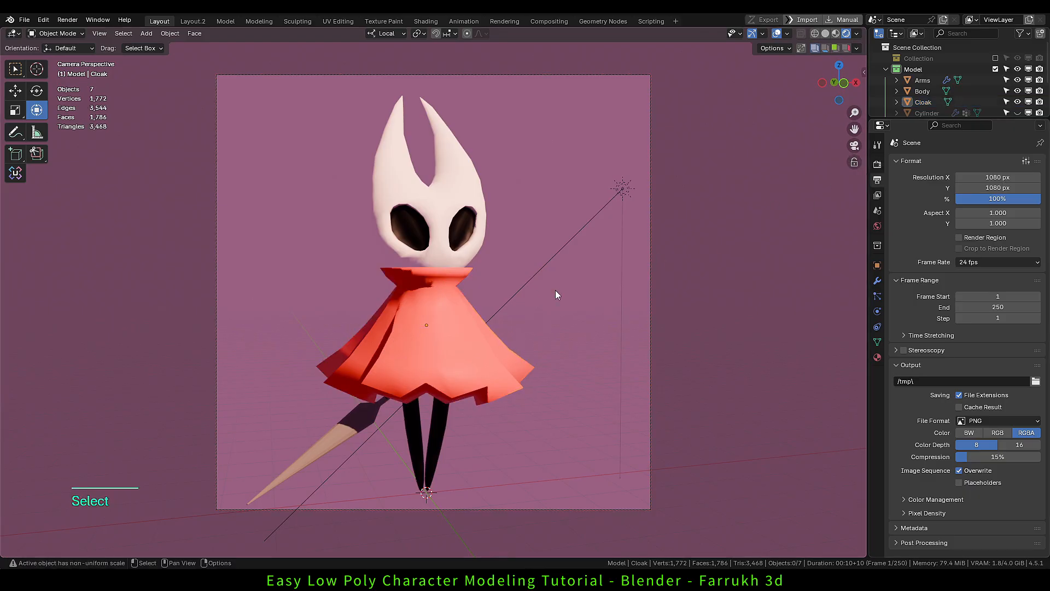
pyautogui.hotkey('shift', 'a')
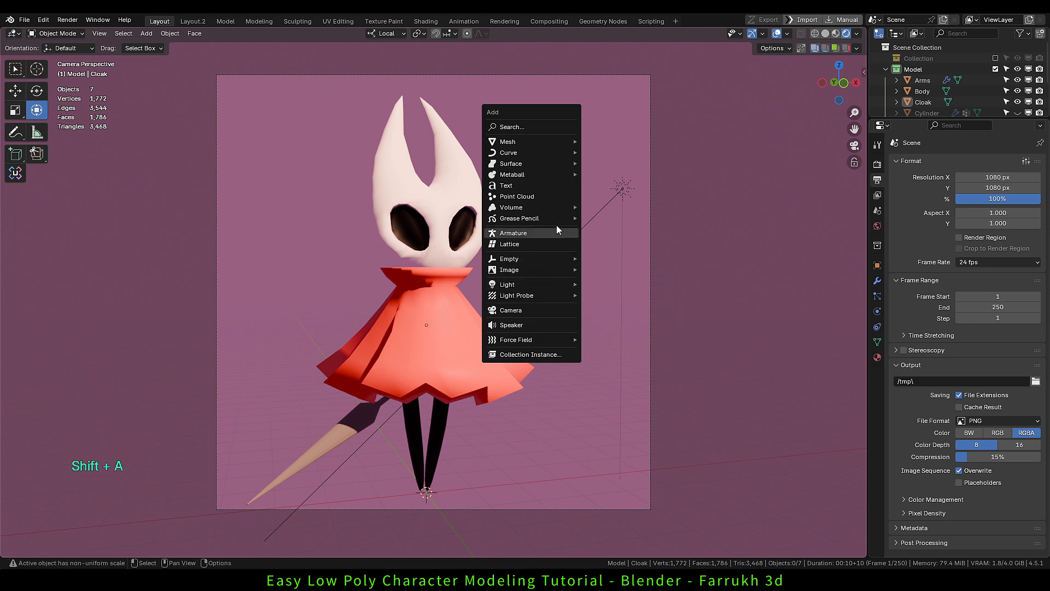
pyautogui.moveTo(556, 219)
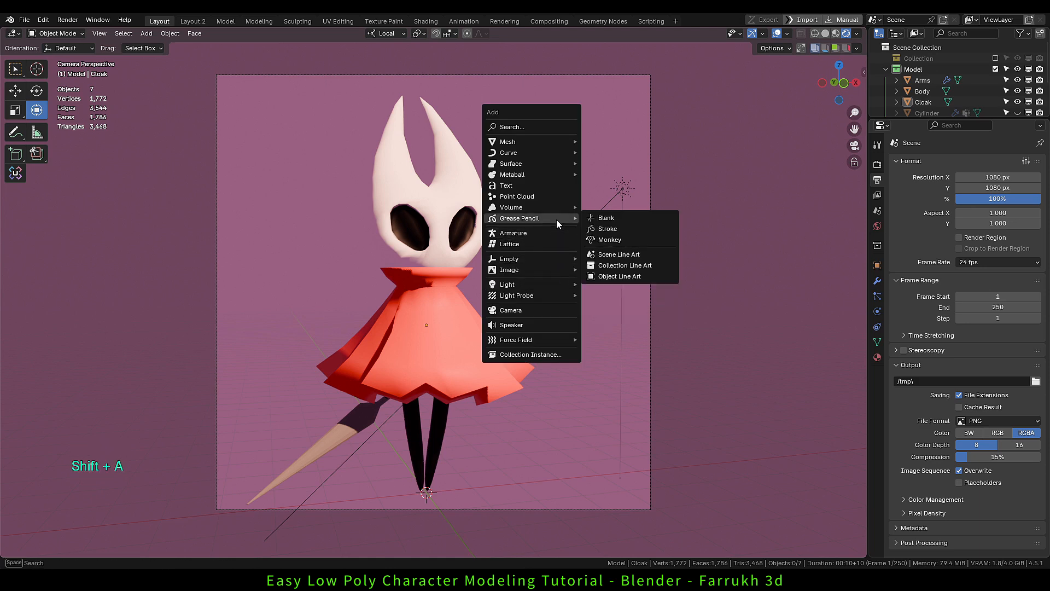
pyautogui.click(628, 256)
pyautogui.click(588, 307)
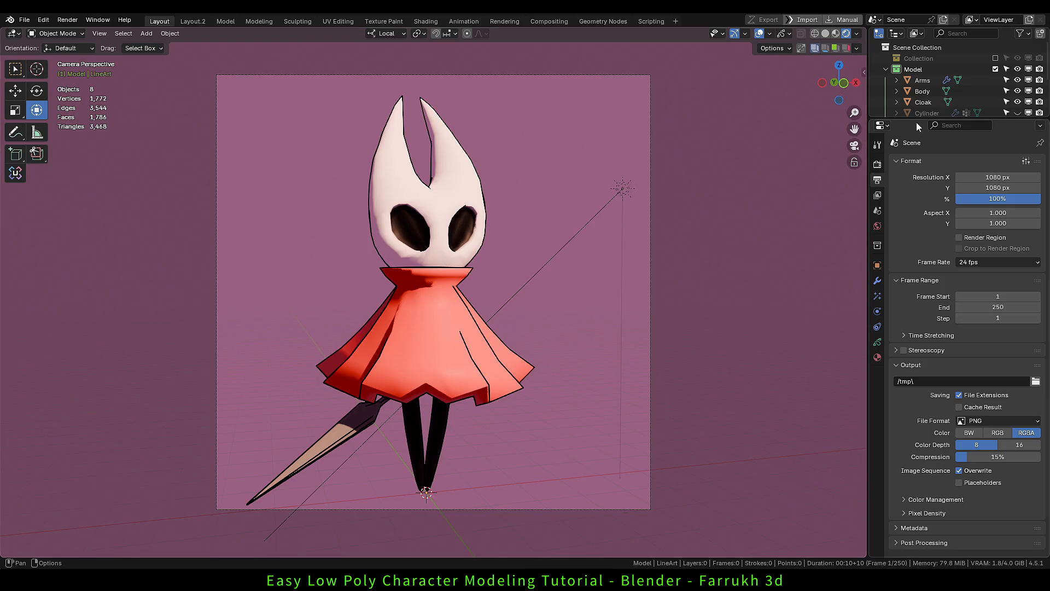
# Select the LineArt object in the enlarged object list and set its Lineart modifier's line thickness to 14.
pyautogui.moveTo(916, 120); pyautogui.dragTo(904, 227)
pyautogui.click(917, 145)
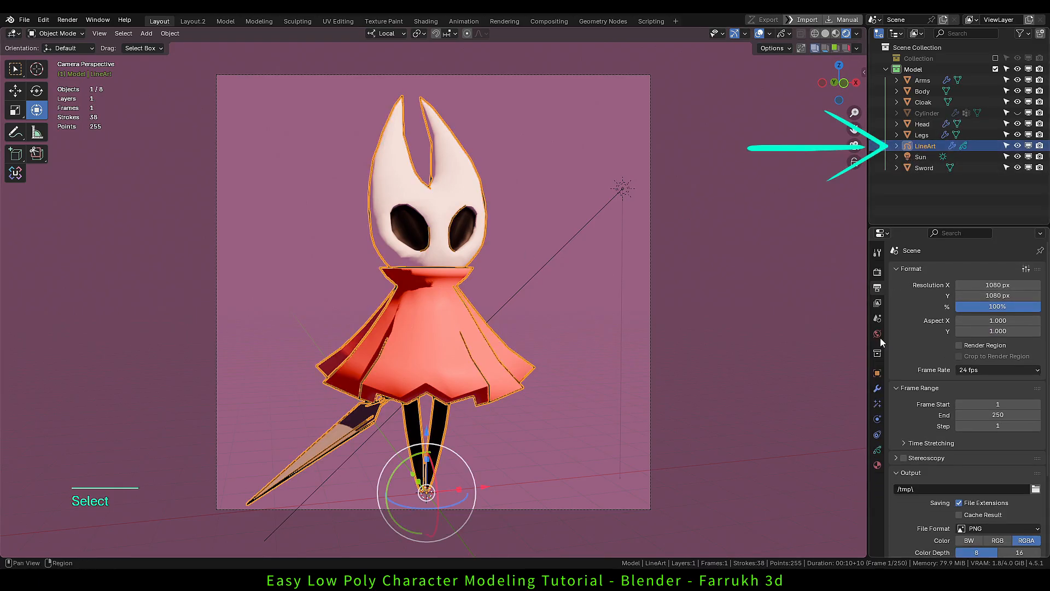
pyautogui.click(877, 388)
pyautogui.moveTo(956, 346)
pyautogui.mouseDown()
pyautogui.moveTo(1000, 347)
pyautogui.moveTo(942, 346)
pyautogui.moveTo(952, 347)
pyautogui.mouseUp()
pyautogui.click(539, 336)
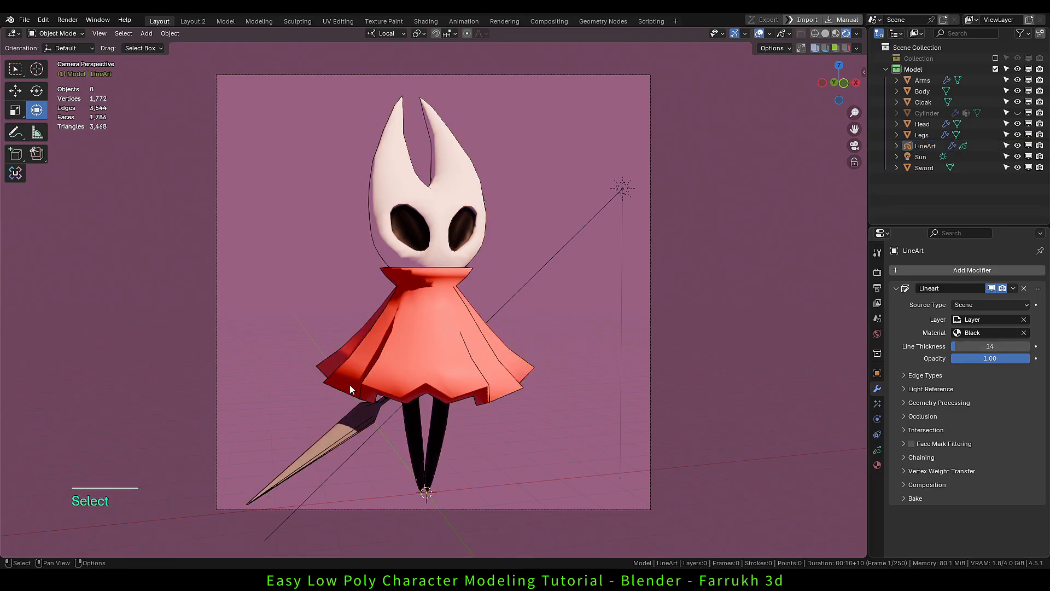
# Select the cloak and set its Character material's roughness to 0.913.
pyautogui.click(460, 383)
pyautogui.moveTo(994, 427); pyautogui.dragTo(1023, 426)
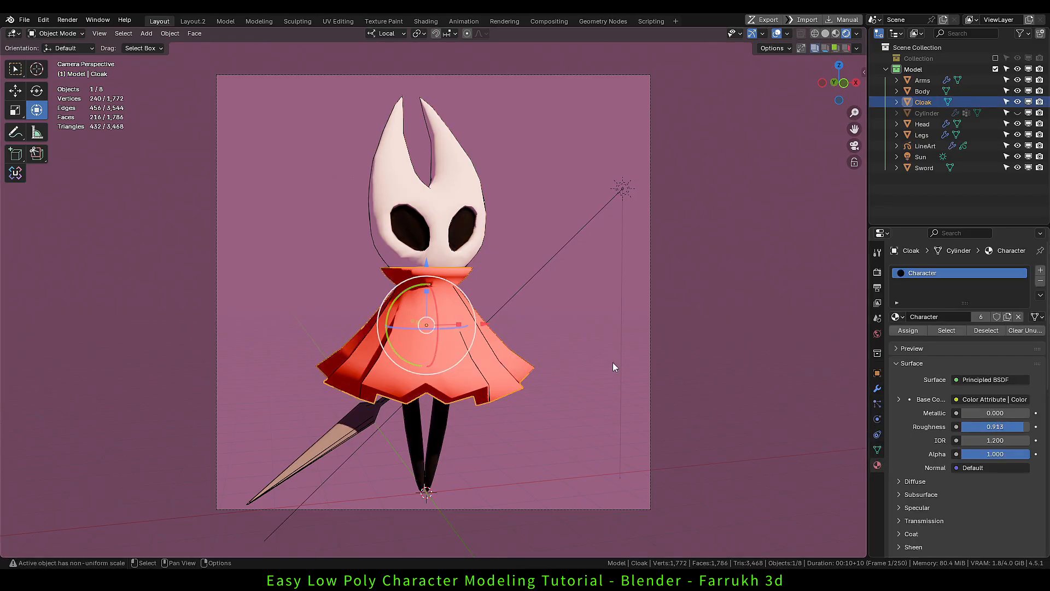
# Set the scene's color management to the Filmic view transform with the Medium Contrast look.
pyautogui.click(877, 272)
pyautogui.click(618, 315)
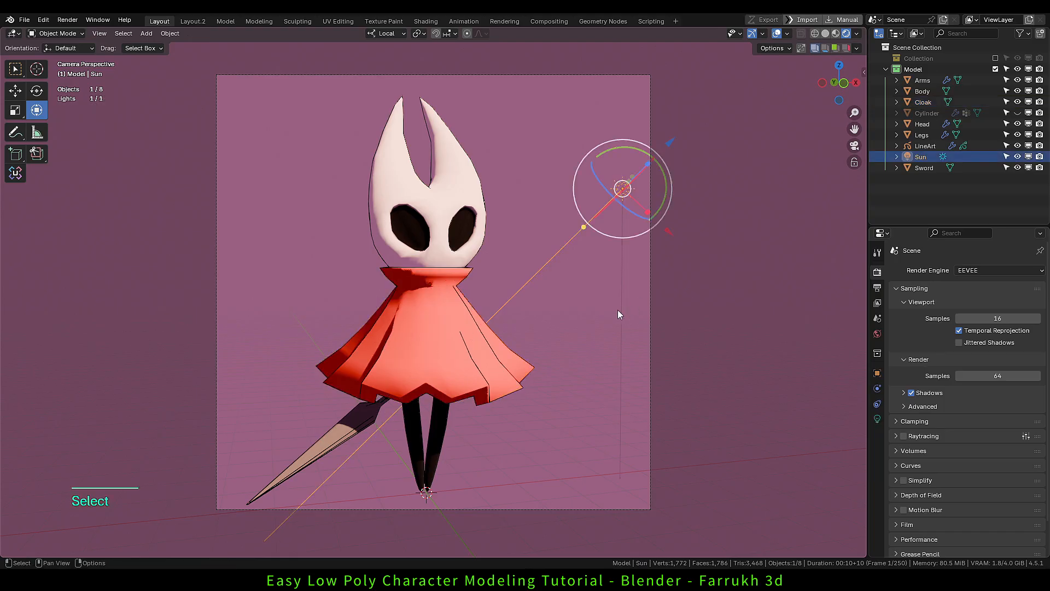
pyautogui.click(844, 321)
pyautogui.scroll(-2, 912, 350)
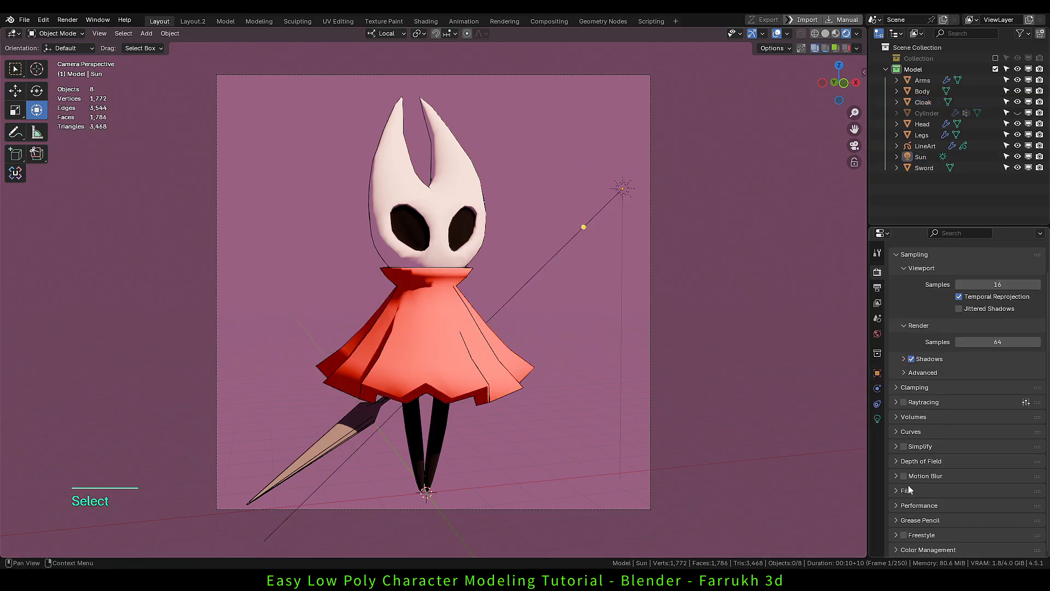
pyautogui.click(902, 549)
pyautogui.scroll(-7, 929, 492)
pyautogui.click(970, 453)
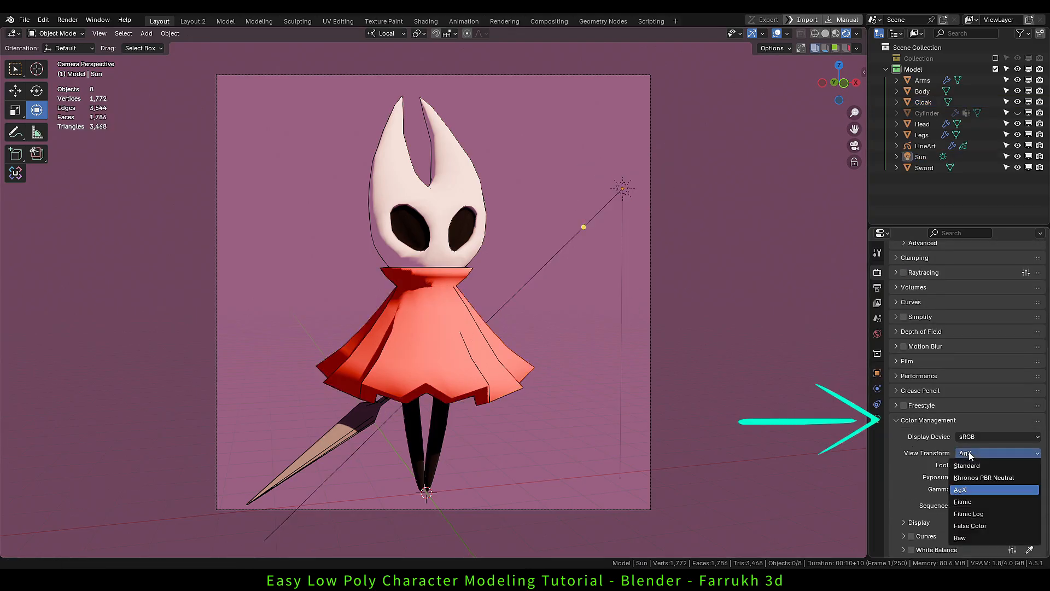
pyautogui.click(967, 465)
pyautogui.click(968, 464)
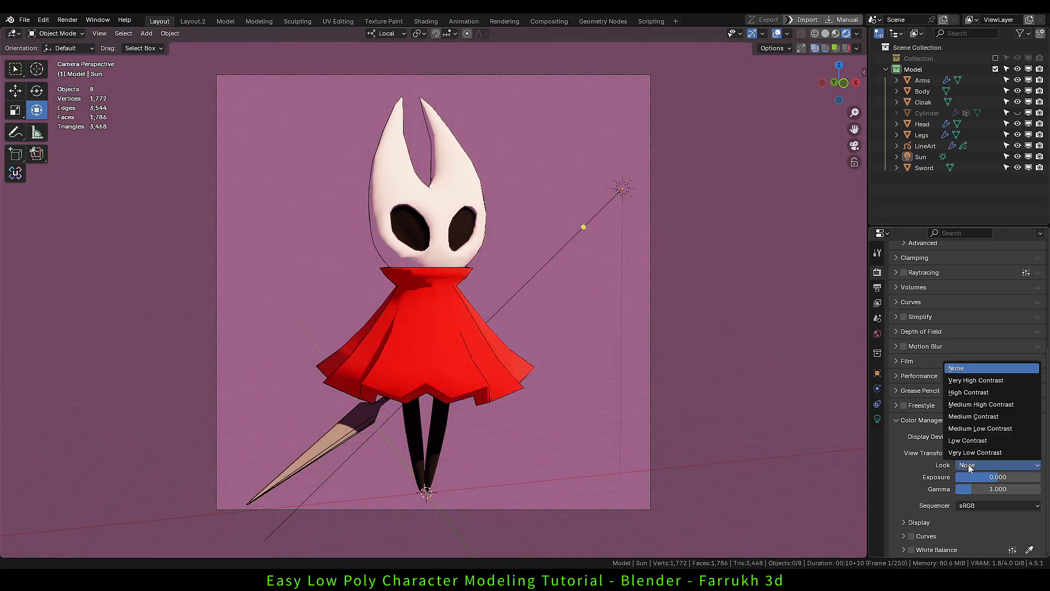
pyautogui.click(969, 416)
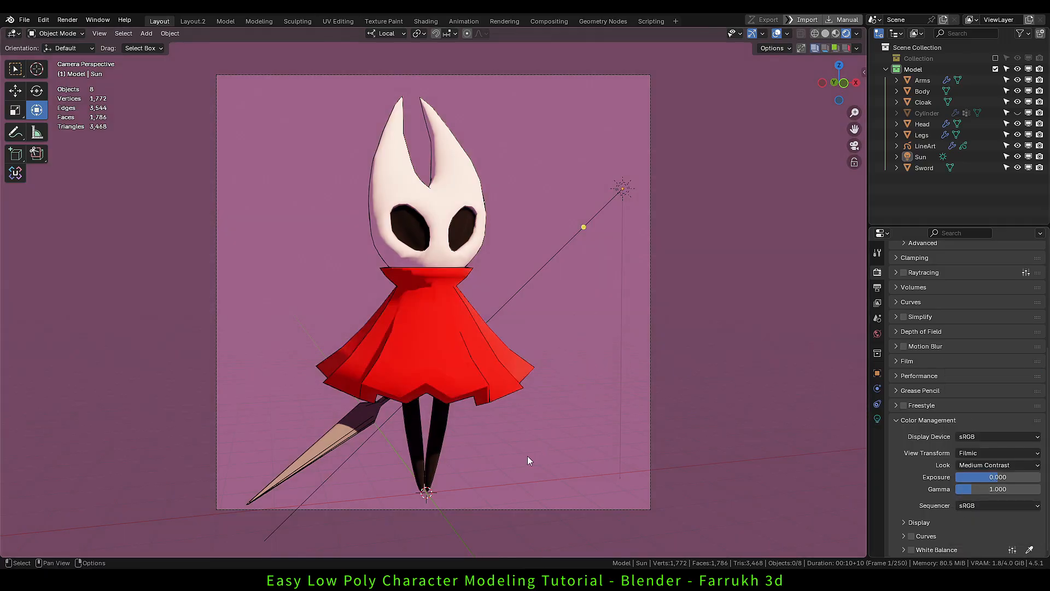
# Lock the camera to the view and orbit it slightly so it faces the character more directly.
pyautogui.click(435, 458)
pyautogui.moveTo(528, 467); pyautogui.dragTo(557, 451, button='middle')
pyautogui.click(557, 452)
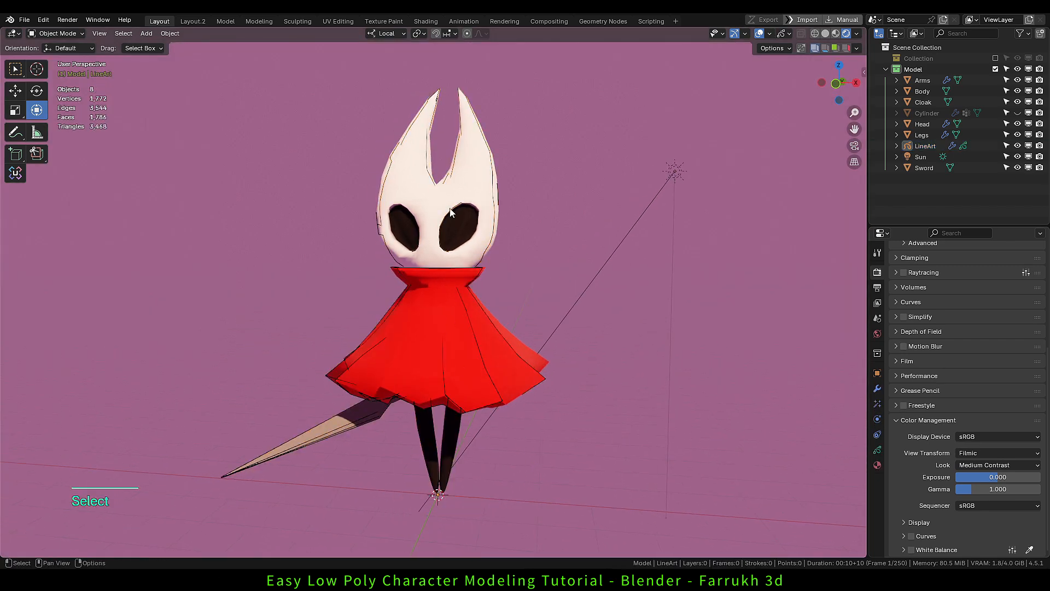
pyautogui.scroll(5, 383, 262)
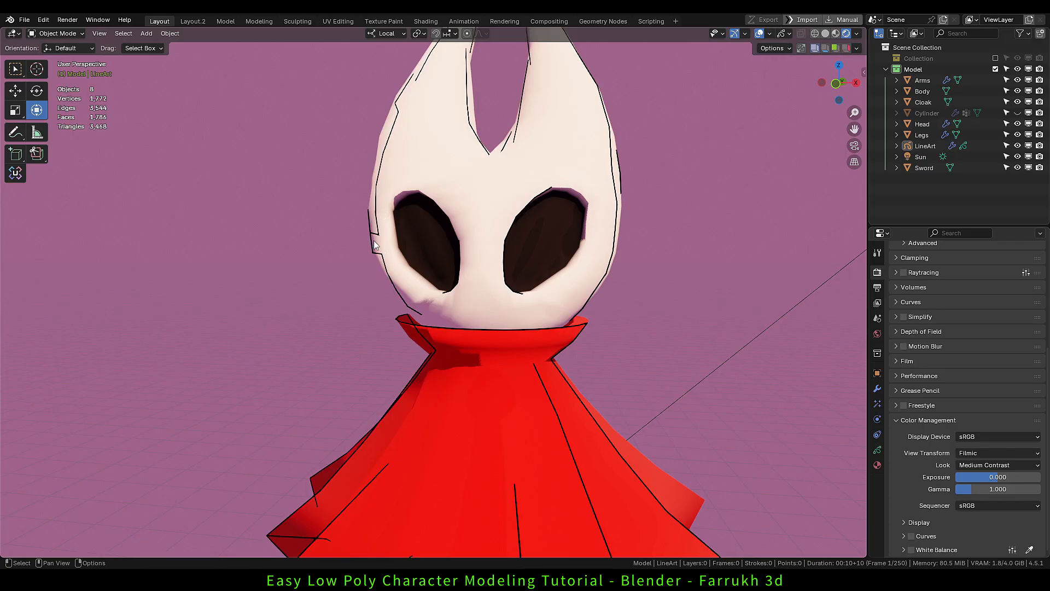
pyautogui.press('KP_0')
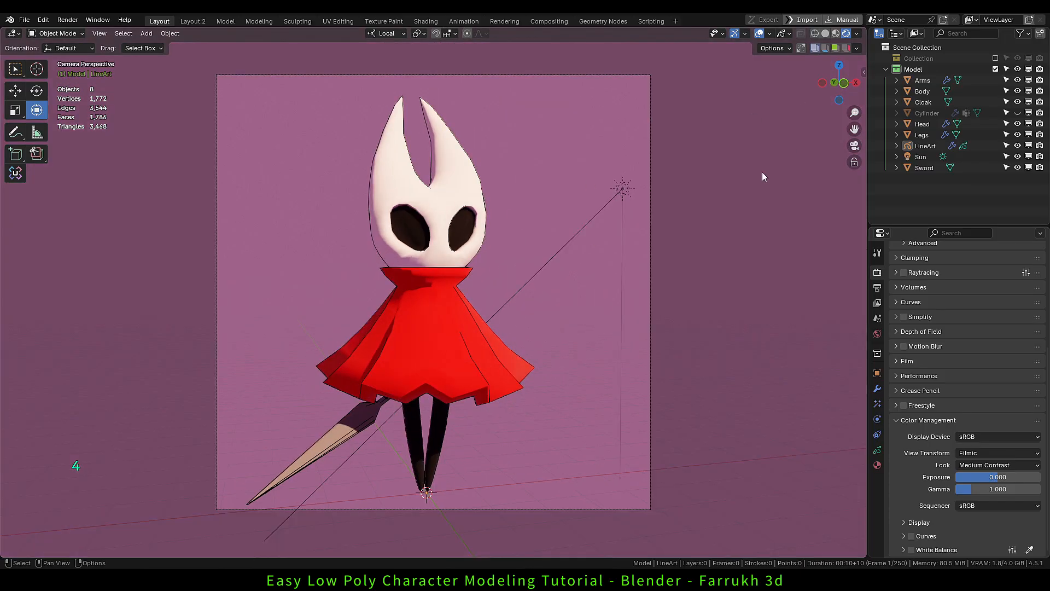
pyautogui.click(854, 162)
pyautogui.click(437, 452)
pyautogui.moveTo(517, 450)
pyautogui.keyDown('alt'); pyautogui.mouseDown(button='middle')
pyautogui.moveTo(477, 454)
pyautogui.moveTo(520, 448)
pyautogui.mouseUp(button='middle'); pyautogui.keyUp('alt')
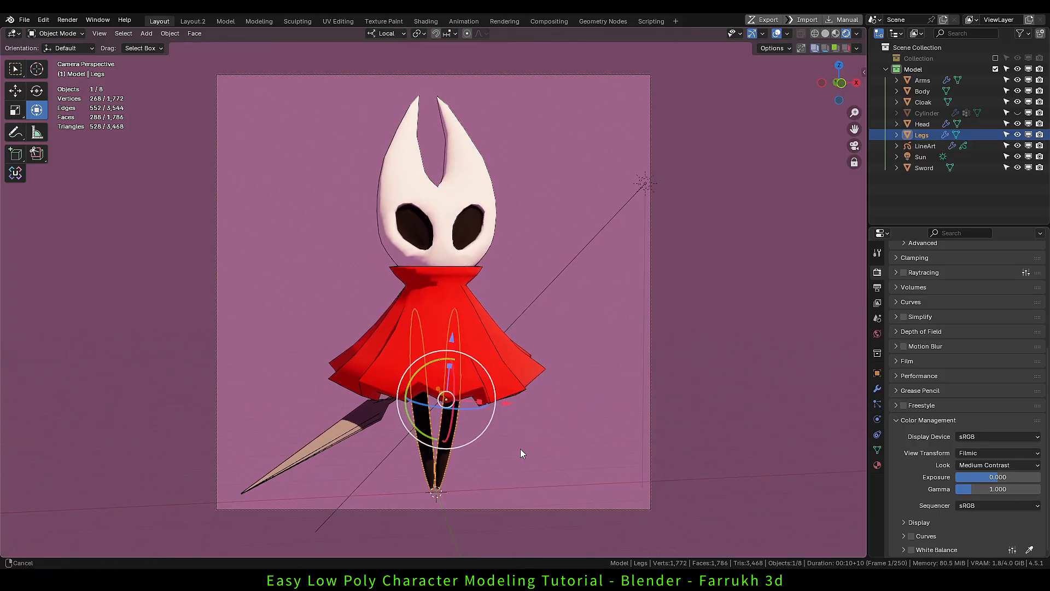
pyautogui.click(584, 411)
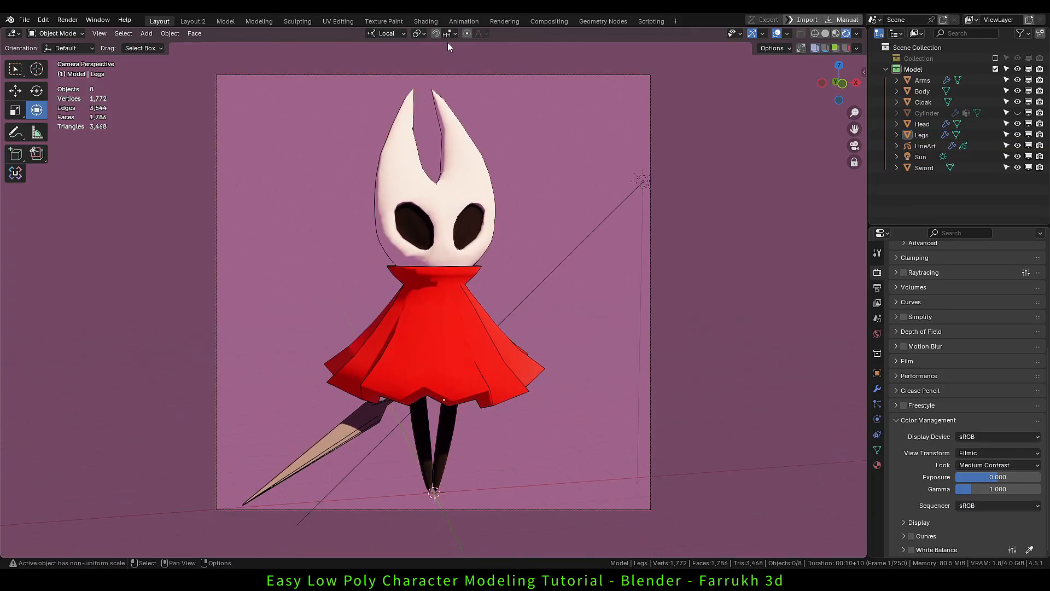
# Open the Shading workspace and show its 3D viewport through the camera with rendered shading.
pyautogui.click(427, 20)
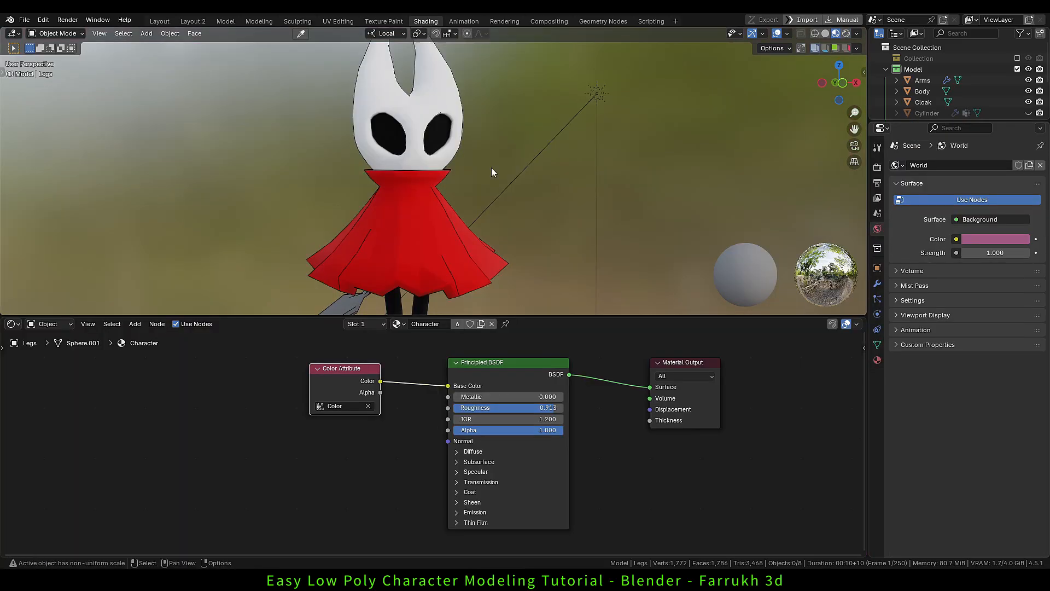
pyautogui.scroll(-2, 503, 193)
pyautogui.scroll(2, 496, 175)
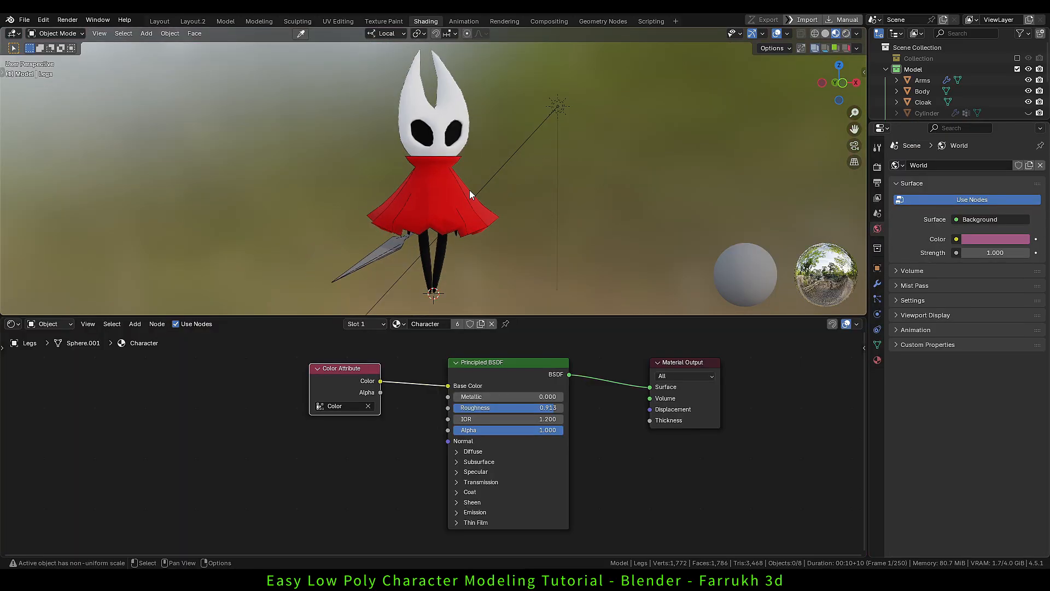
pyautogui.press('KP_0')
pyautogui.press('z')
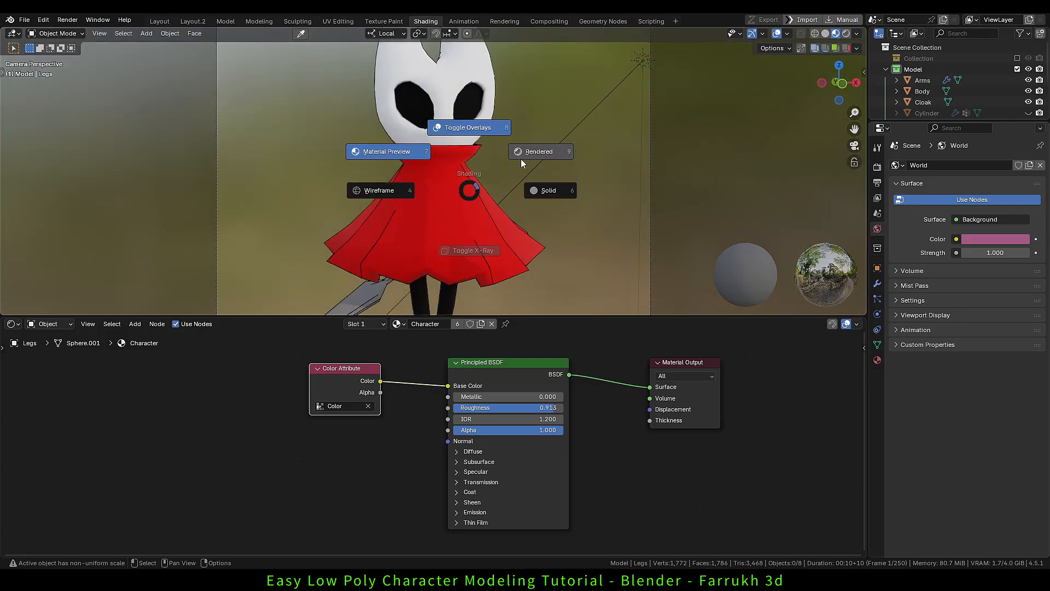
pyautogui.click(526, 156)
# Move the Color Attribute node up beside the Principled BSDF and enlarge the node editor area.
pyautogui.scroll(-4, 385, 435)
pyautogui.moveTo(385, 435); pyautogui.dragTo(473, 414, button='middle')
pyautogui.scroll(2, 403, 440)
pyautogui.moveTo(450, 375); pyautogui.dragTo(467, 356)
pyautogui.scroll(1, 498, 441)
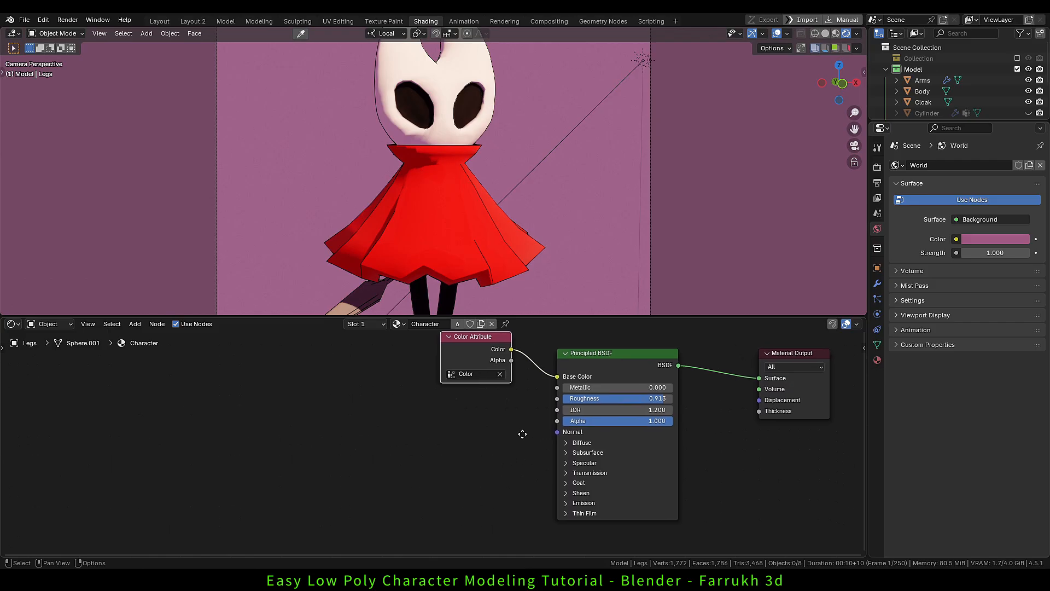
pyautogui.moveTo(547, 316); pyautogui.dragTo(585, 264)
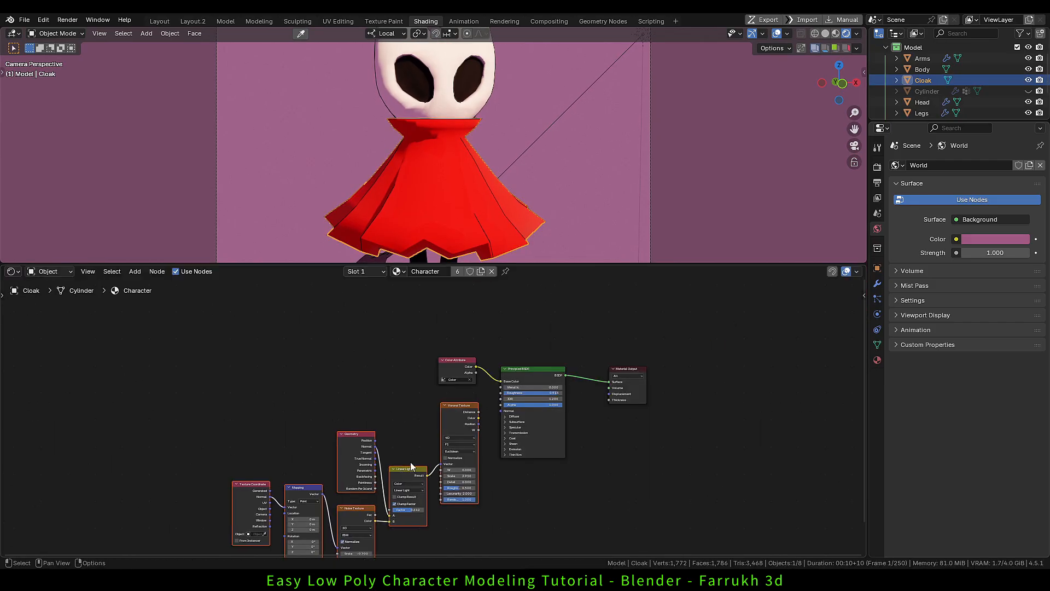
# Connect the Voronoi Texture's Position output to the Principled BSDF's Normal input and inspect the painterly shading on the character.
pyautogui.scroll(1, 485, 438)
pyautogui.moveTo(485, 436); pyautogui.dragTo(483, 374, button='middle')
pyautogui.scroll(2, 487, 342)
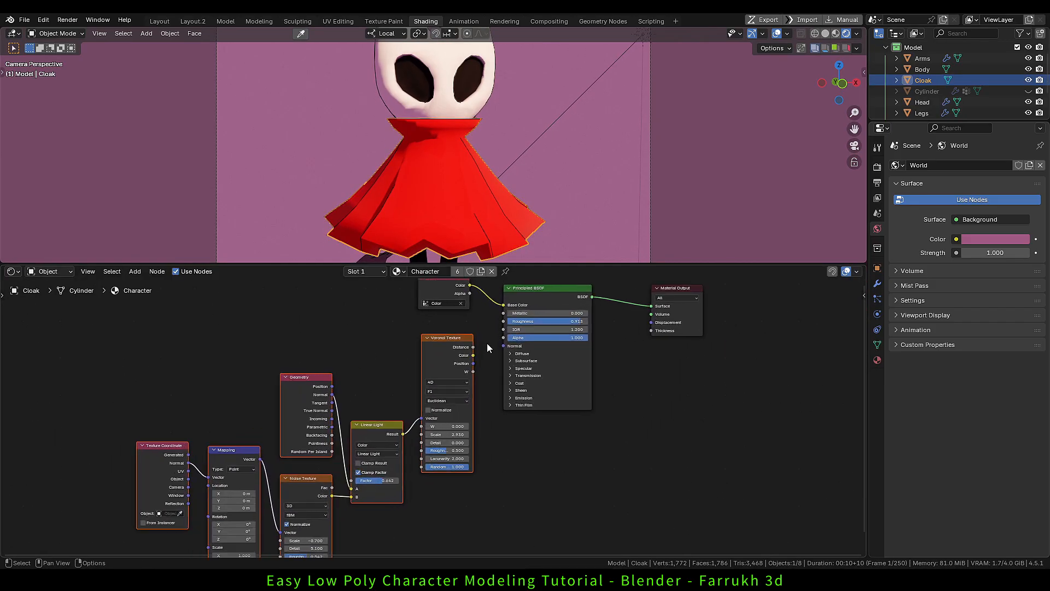
pyautogui.scroll(3, 487, 342)
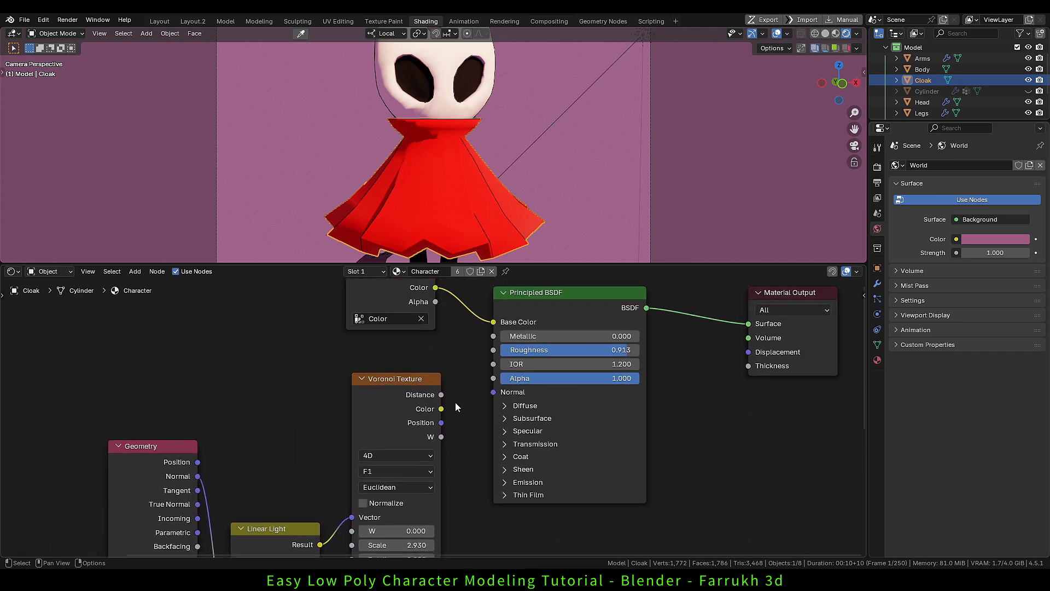
pyautogui.moveTo(441, 423); pyautogui.dragTo(493, 392)
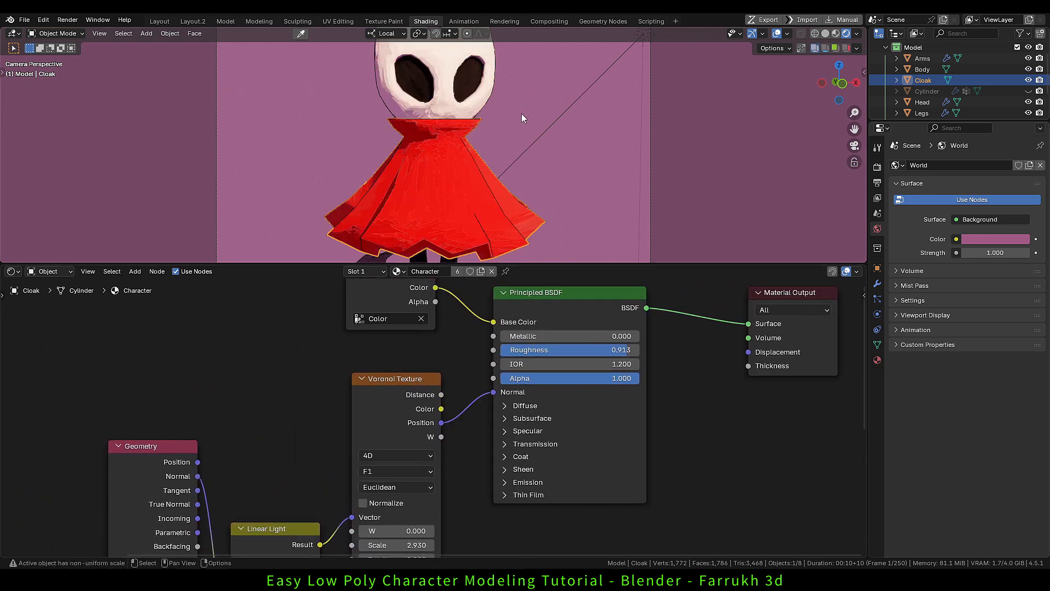
pyautogui.scroll(5, 359, 90)
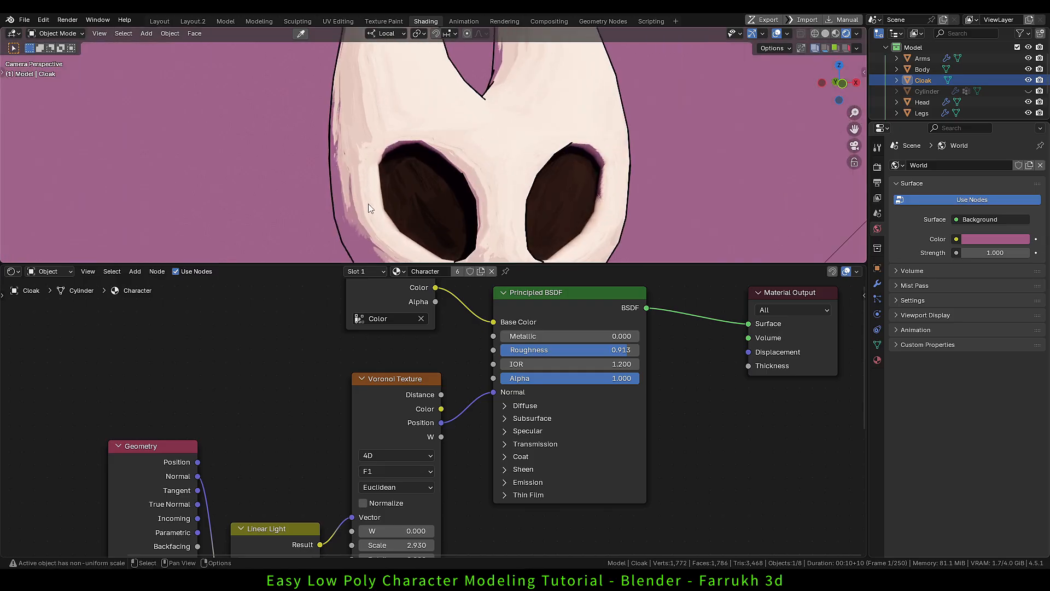
pyautogui.keyDown('shift'); pyautogui.moveTo(497, 230); pyautogui.dragTo(484, 85, button='middle'); pyautogui.keyUp('shift')
pyautogui.scroll(-2, 527, 185)
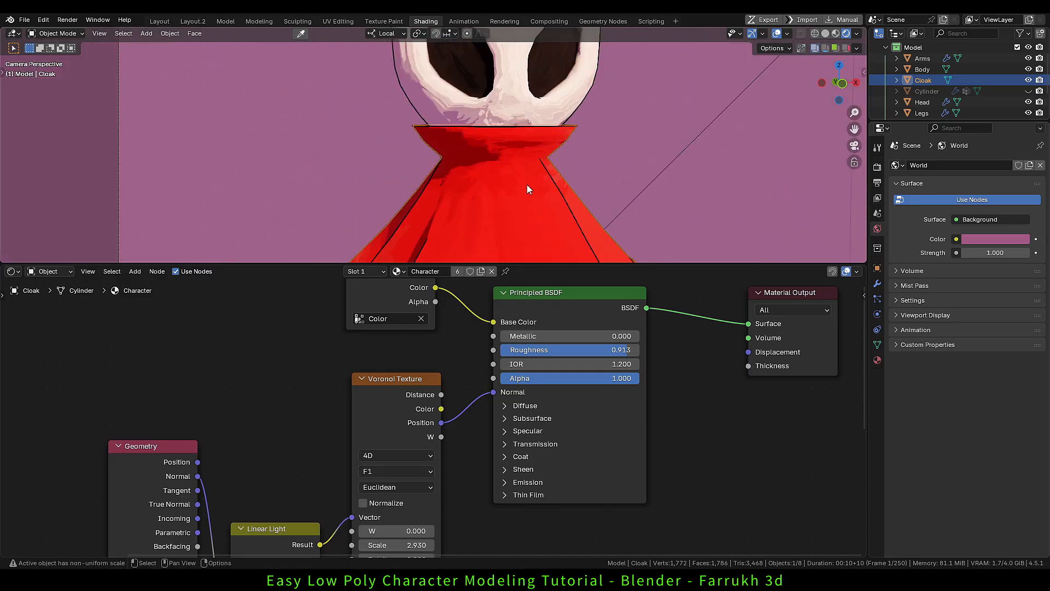
pyautogui.scroll(-6, 527, 185)
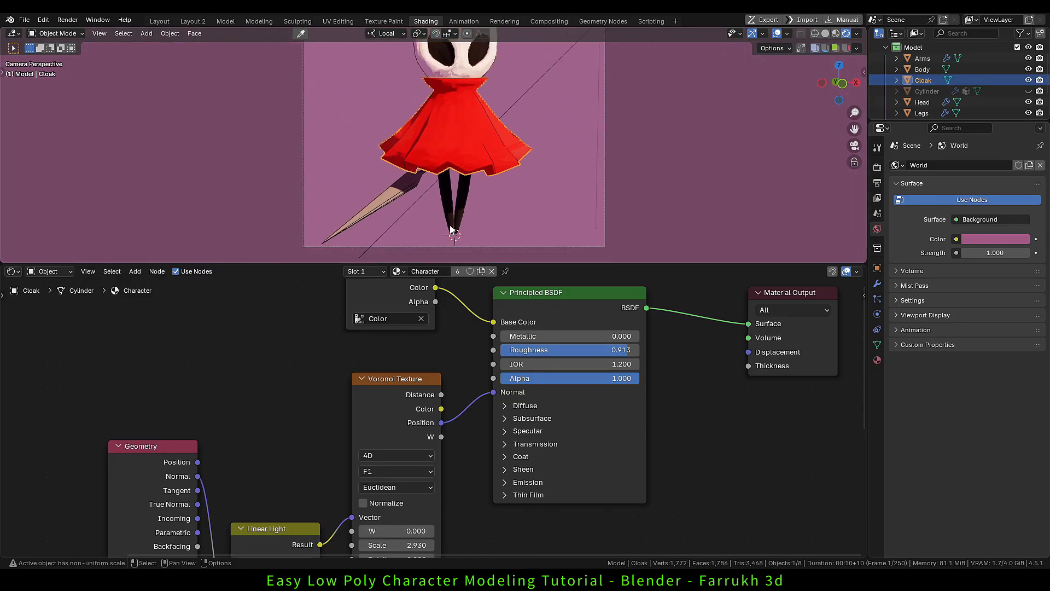
pyautogui.moveTo(254, 429); pyautogui.dragTo(316, 357, button='middle')
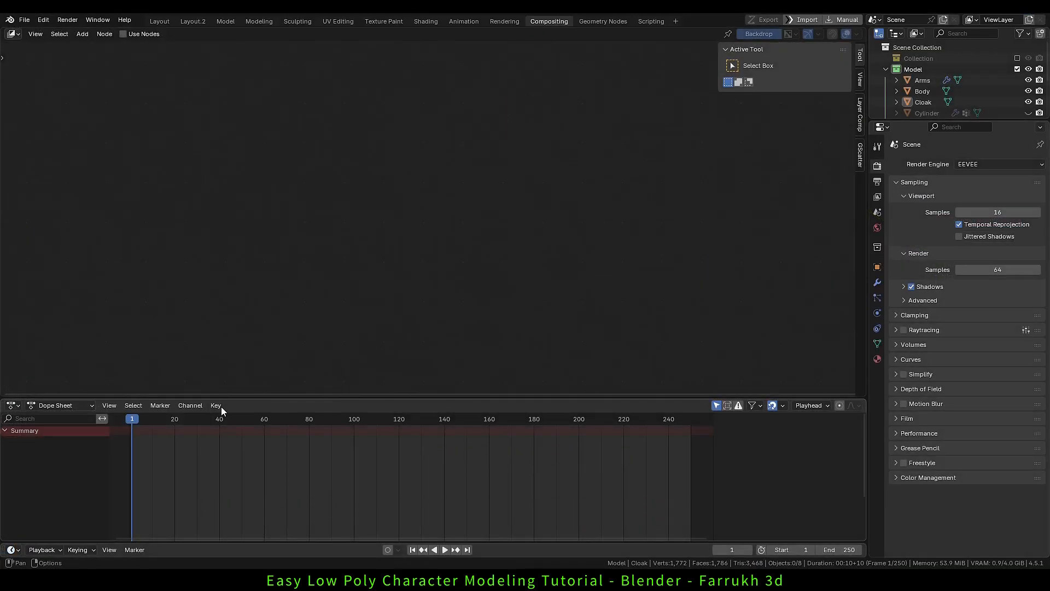
# Turn the Compositing workspace's Dope Sheet into an enlarged 3D Viewport and enable Use Nodes for the compositor.
pyautogui.click(13, 405)
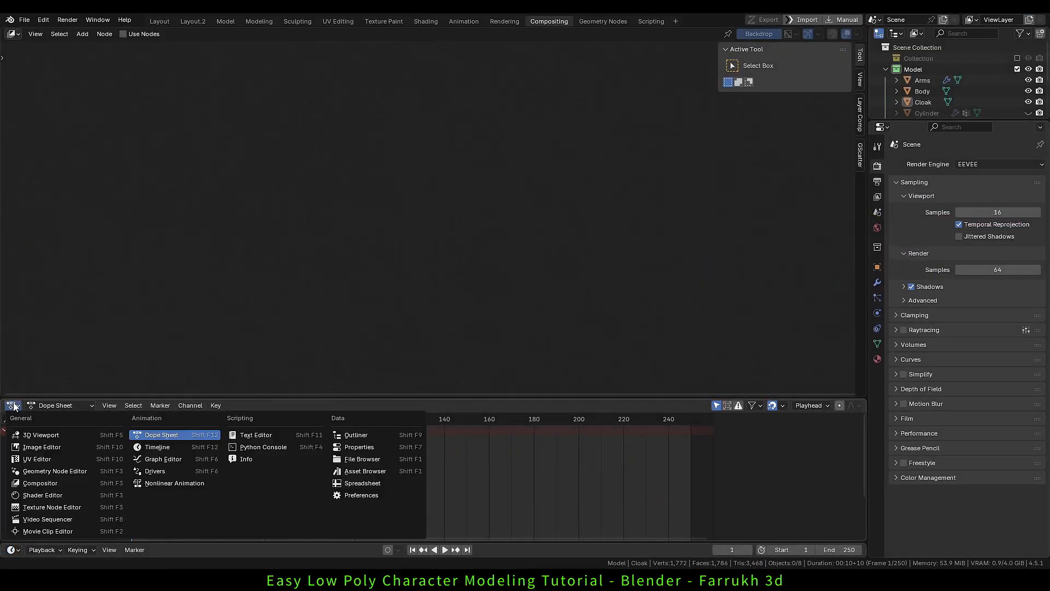
pyautogui.click(33, 435)
pyautogui.moveTo(220, 396); pyautogui.dragTo(219, 312)
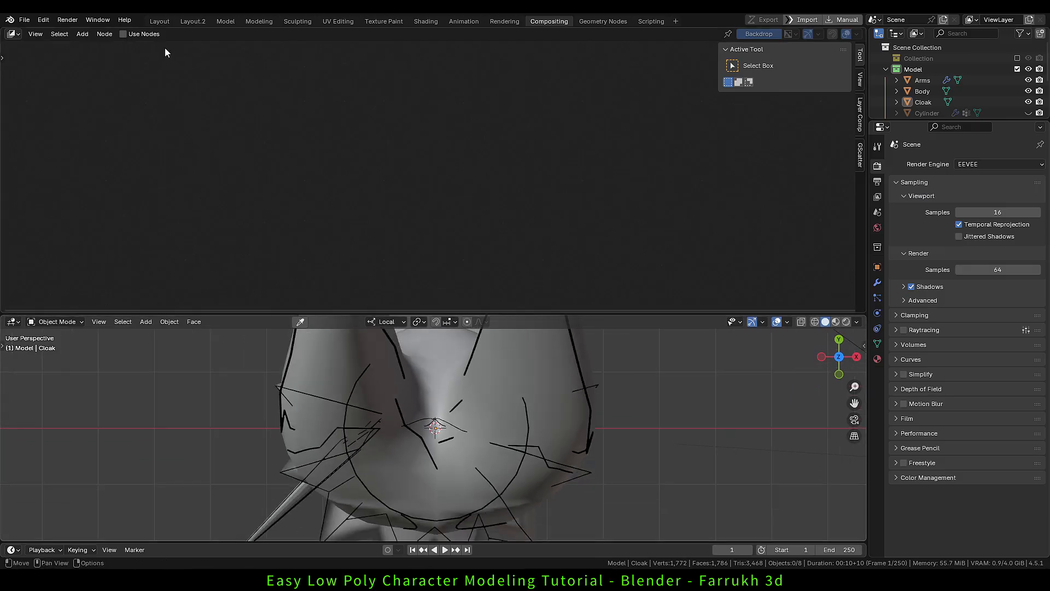
pyautogui.click(125, 34)
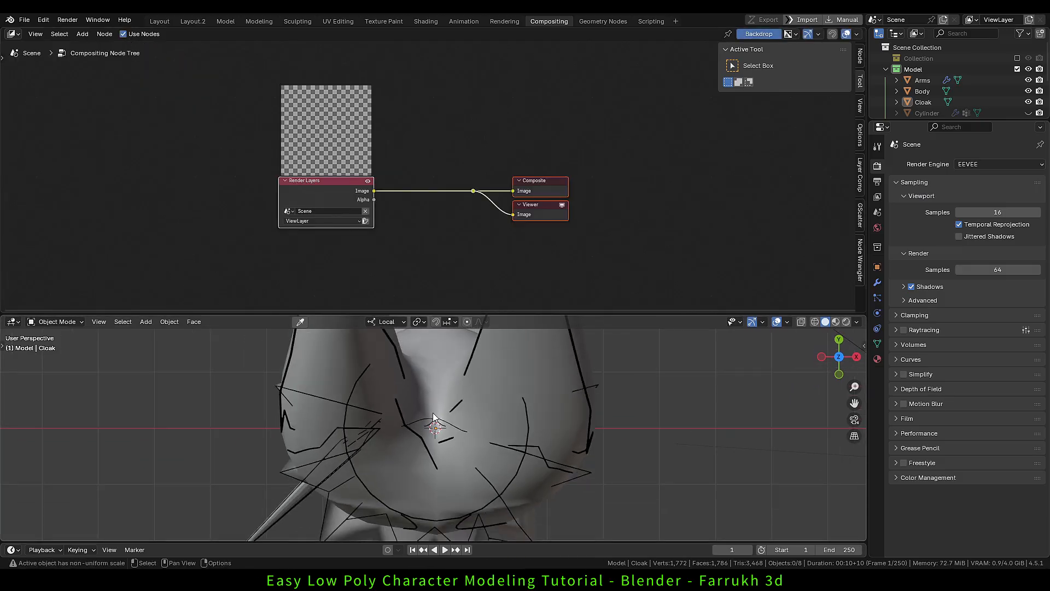
# Show the camera view with rendered shading and set the viewport compositor to Always.
pyautogui.press('KP_0')
pyautogui.press('z')
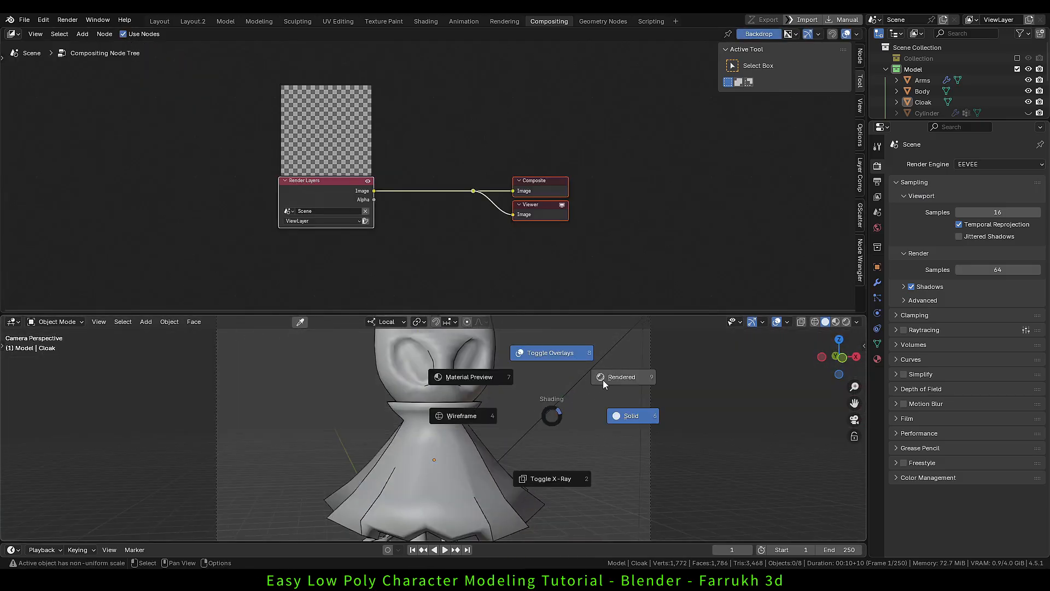
pyautogui.click(602, 379)
pyautogui.click(856, 321)
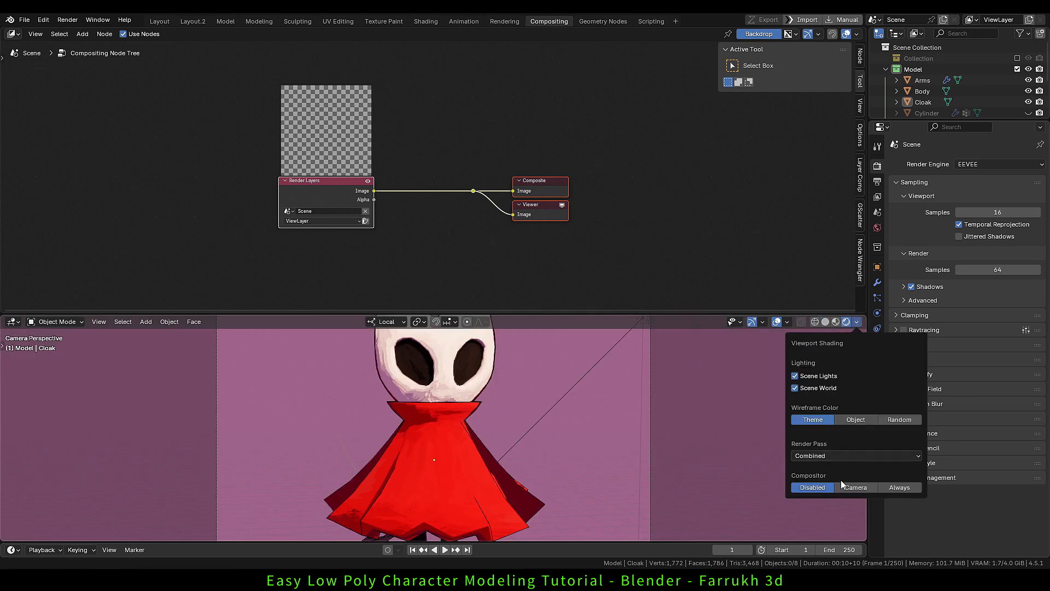
pyautogui.click(894, 488)
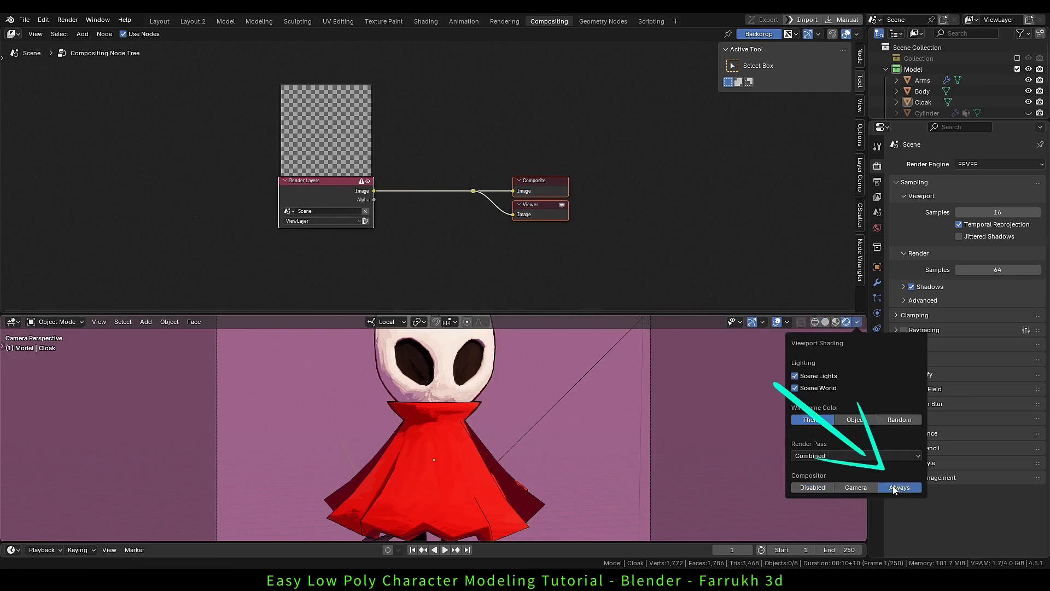
# Move the Render Layers node away from the outputs and insert a Filter node on the image link between them.
pyautogui.click(318, 182)
pyautogui.moveTo(316, 180); pyautogui.dragTo(187, 136)
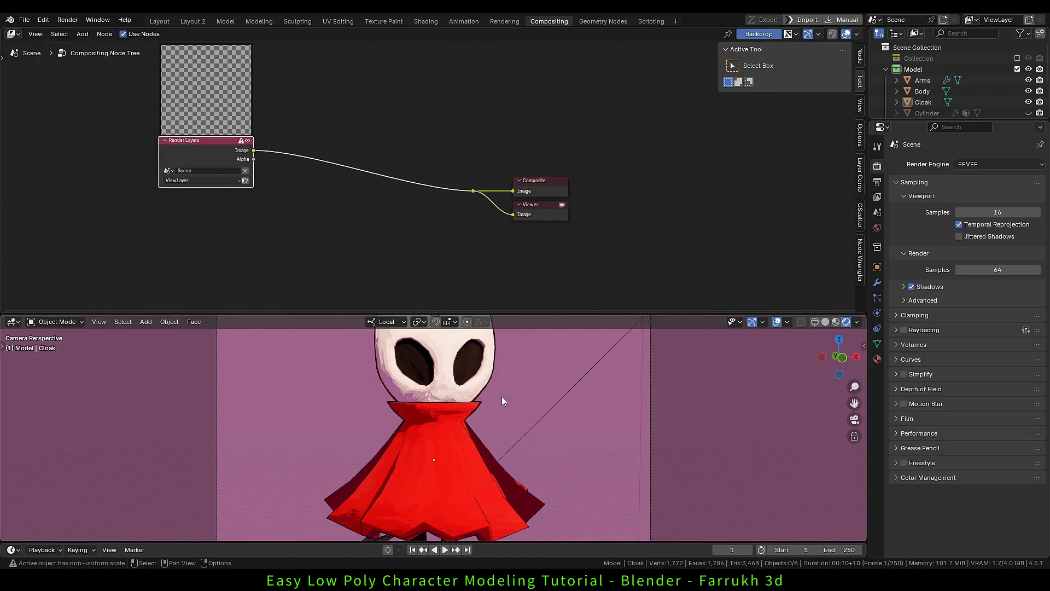
pyautogui.keyDown('shift'); pyautogui.moveTo(501, 396); pyautogui.dragTo(490, 451, button='middle'); pyautogui.keyUp('shift')
pyautogui.scroll(2, 391, 217)
pyautogui.hotkey('shift', 'a')
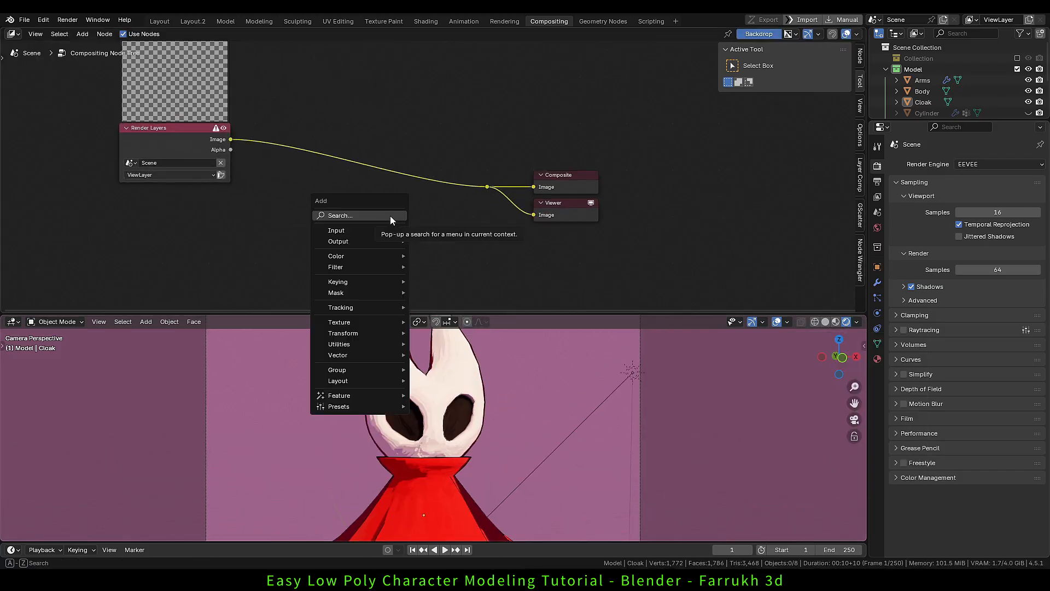
pyautogui.moveTo(366, 267)
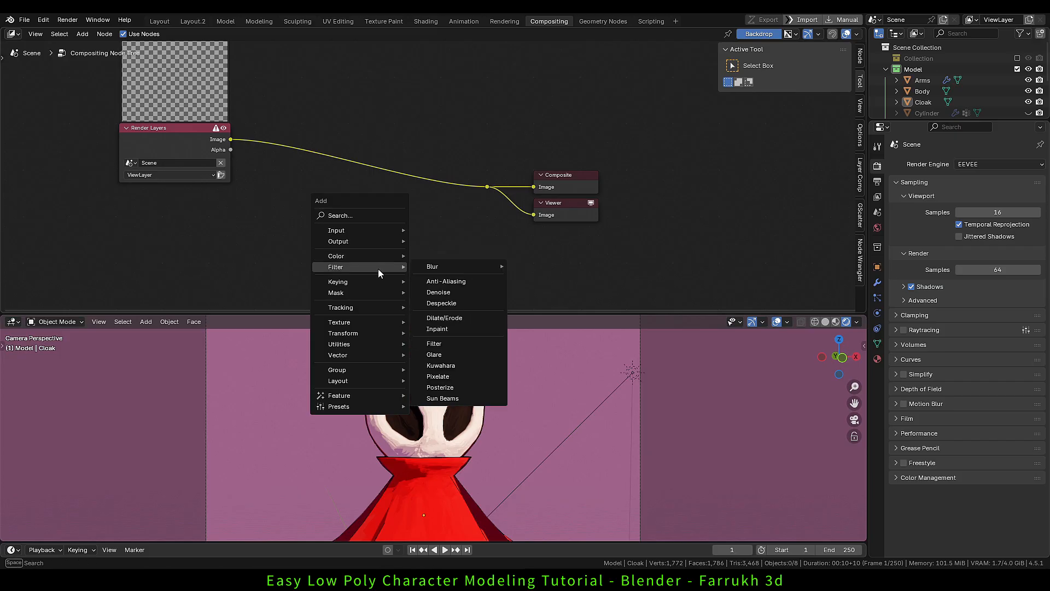
pyautogui.click(449, 343)
pyautogui.click(419, 184)
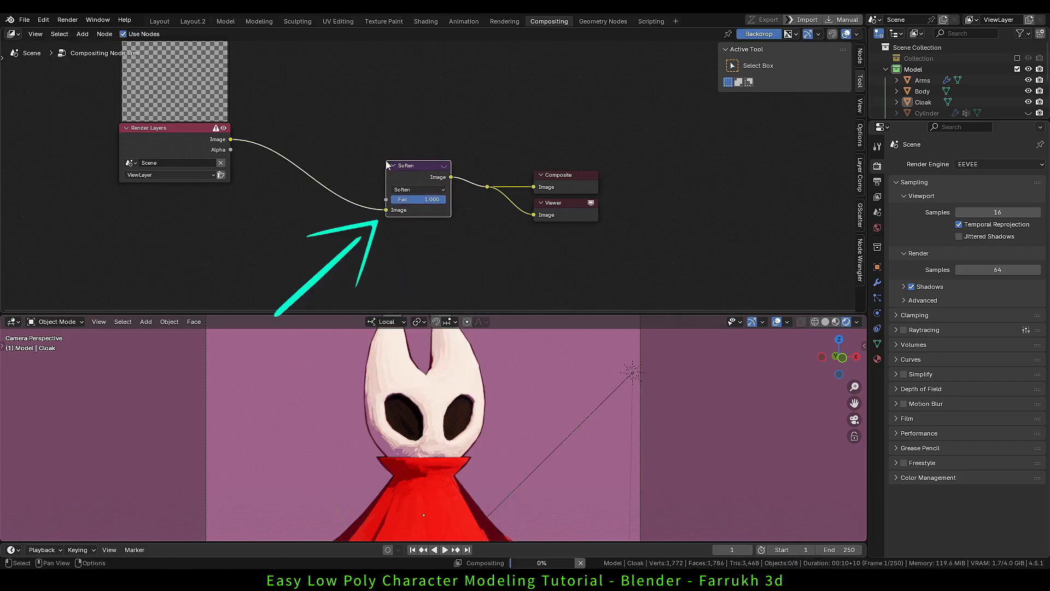
# Set the Filter node's type to Diamond Sharpen and enlarge the viewport to check the effect on the character.
pyautogui.scroll(1, 407, 224)
pyautogui.click(411, 185)
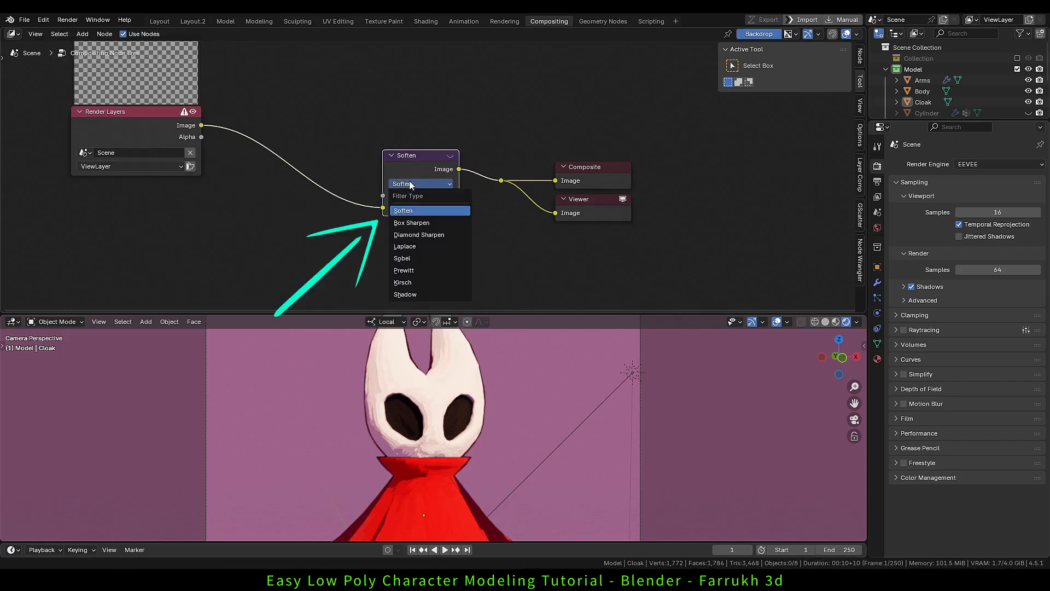
pyautogui.click(416, 234)
pyautogui.moveTo(525, 314); pyautogui.dragTo(523, 229)
pyautogui.scroll(4, 472, 493)
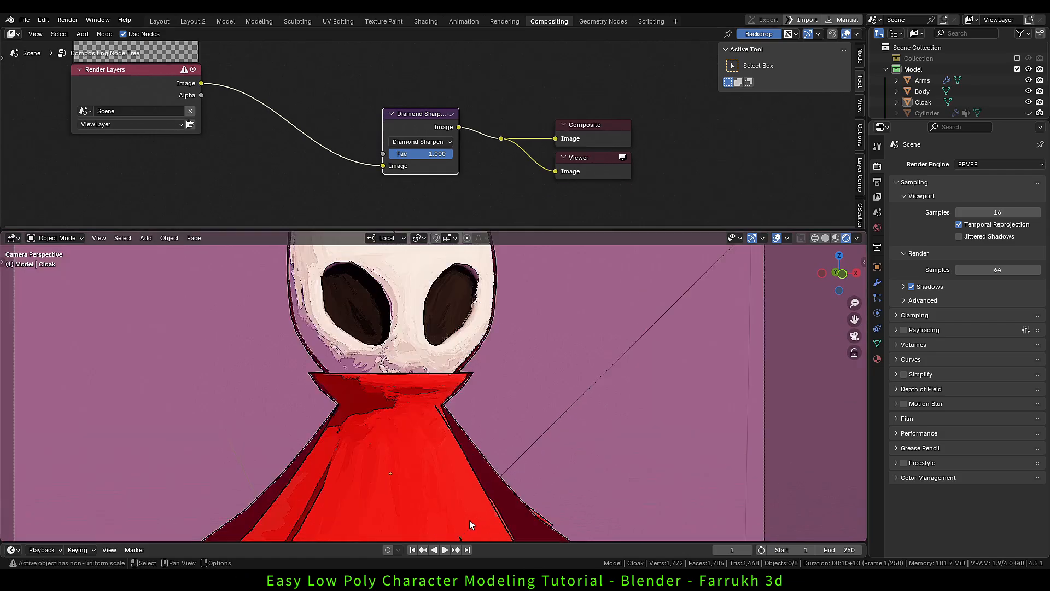
# Examine the sharpened strokes on the face, collar and cloak hem up close while varying the Diamond Sharpen node's Fac for comparison.
pyautogui.keyDown('shift'); pyautogui.moveTo(392, 336); pyautogui.dragTo(425, 392, button='middle'); pyautogui.keyUp('shift')
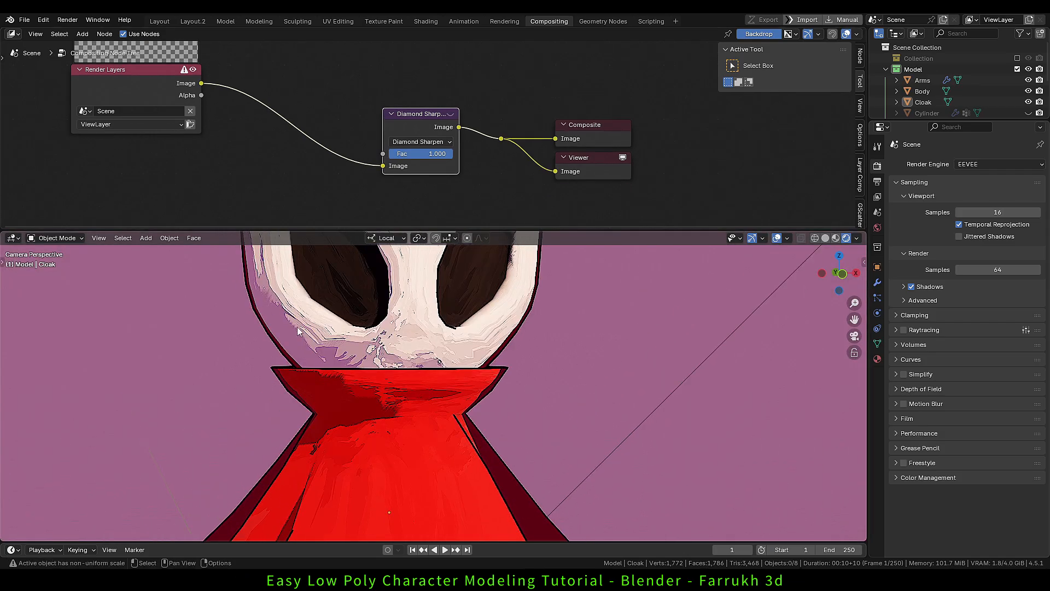
pyautogui.scroll(-4, 299, 330)
pyautogui.keyDown('shift'); pyautogui.moveTo(334, 525); pyautogui.dragTo(368, 429, button='middle'); pyautogui.keyUp('shift')
pyautogui.scroll(4, 381, 415)
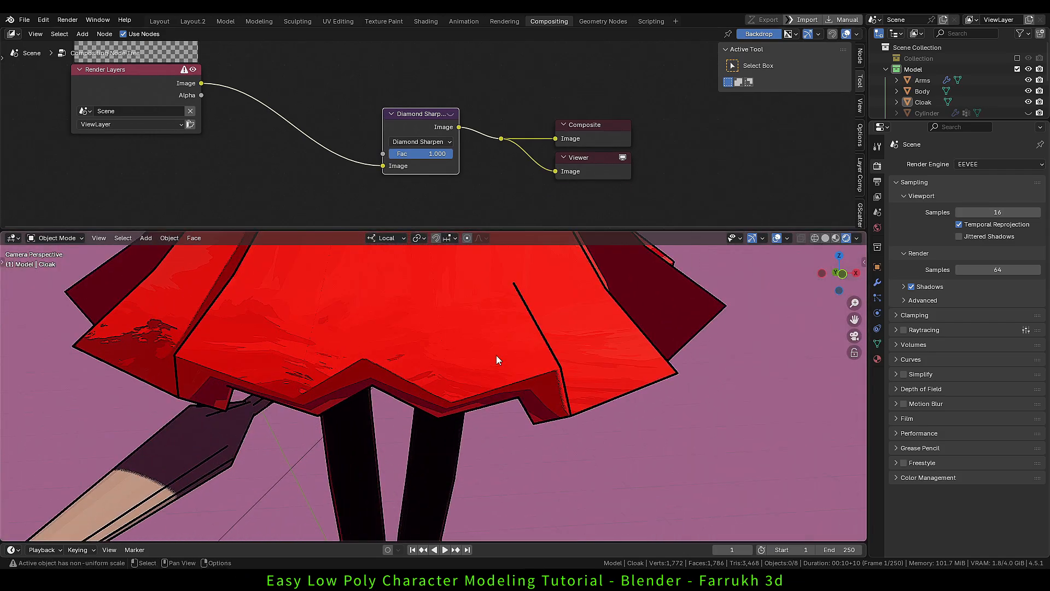
pyautogui.moveTo(434, 153); pyautogui.dragTo(433, 153)
pyautogui.moveTo(417, 154); pyautogui.dragTo(454, 154)
pyautogui.scroll(-4, 453, 336)
pyautogui.keyDown('shift'); pyautogui.moveTo(454, 336); pyautogui.dragTo(445, 422, button='middle'); pyautogui.keyUp('shift')
pyautogui.press('Home')
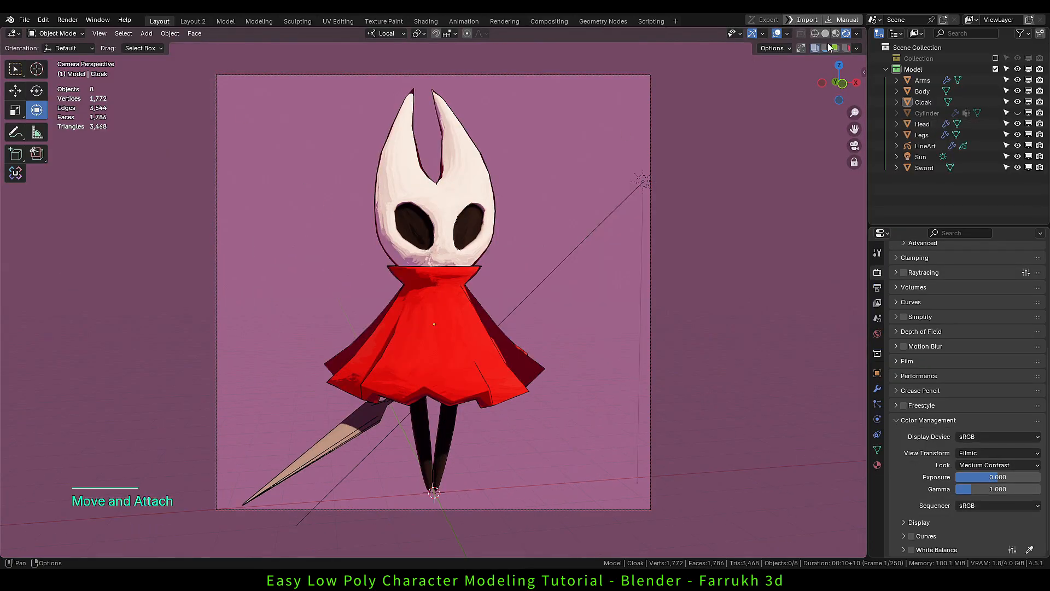
# Set the Layout workspace's viewport compositor to Always, hide the gizmos, and check the sharpened character from other angles.
pyautogui.click(855, 34)
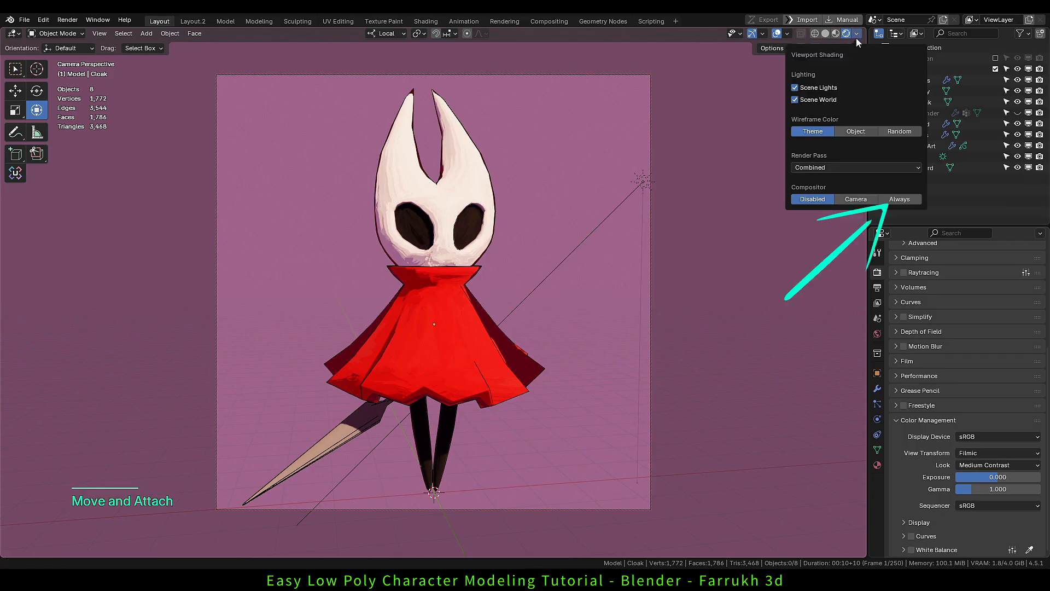
pyautogui.click(438, 430)
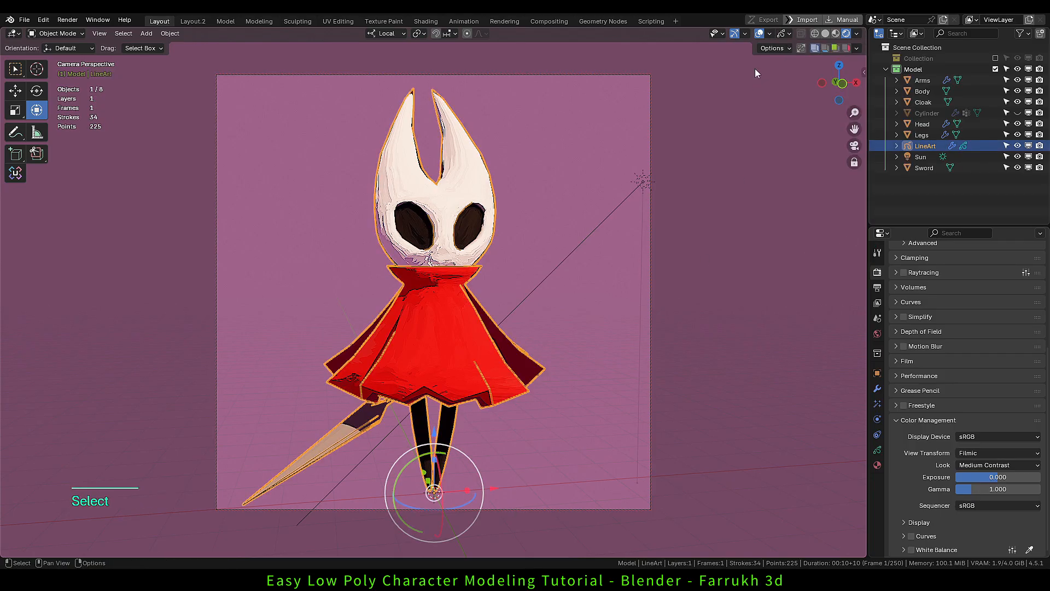
pyautogui.click(734, 34)
pyautogui.keyDown('alt'); pyautogui.moveTo(518, 383); pyautogui.dragTo(535, 381); pyautogui.keyUp('alt')
pyautogui.click(424, 447)
pyautogui.moveTo(425, 447)
pyautogui.keyDown('alt'); pyautogui.mouseDown()
pyautogui.moveTo(446, 453)
pyautogui.moveTo(401, 432)
pyautogui.mouseUp(); pyautogui.keyUp('alt')
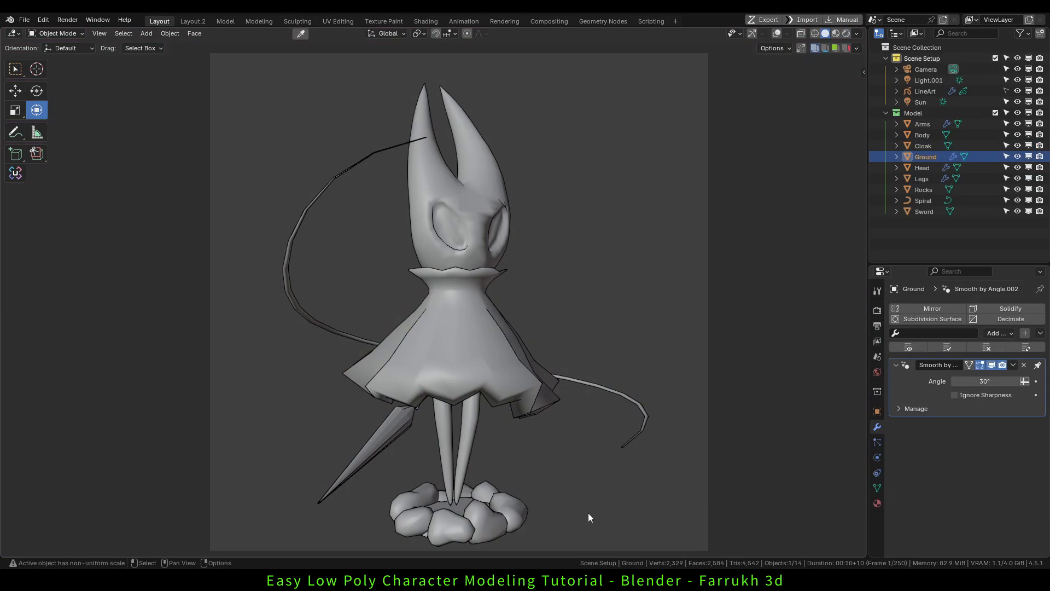
# Switch the completed scene with the rocks and spiral to Rendered shading and inspect the character from other angles.
pyautogui.press('z')
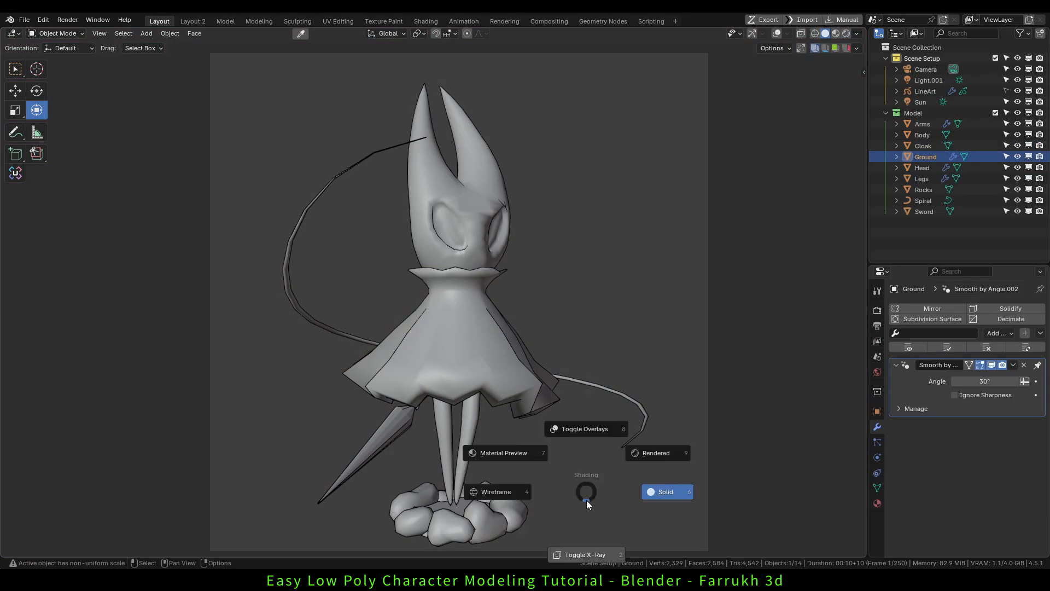
pyautogui.click(634, 460)
pyautogui.keyDown('alt'); pyautogui.moveTo(573, 518); pyautogui.dragTo(532, 502); pyautogui.keyUp('alt')
pyautogui.moveTo(532, 500); pyautogui.dragTo(553, 507, button='middle')
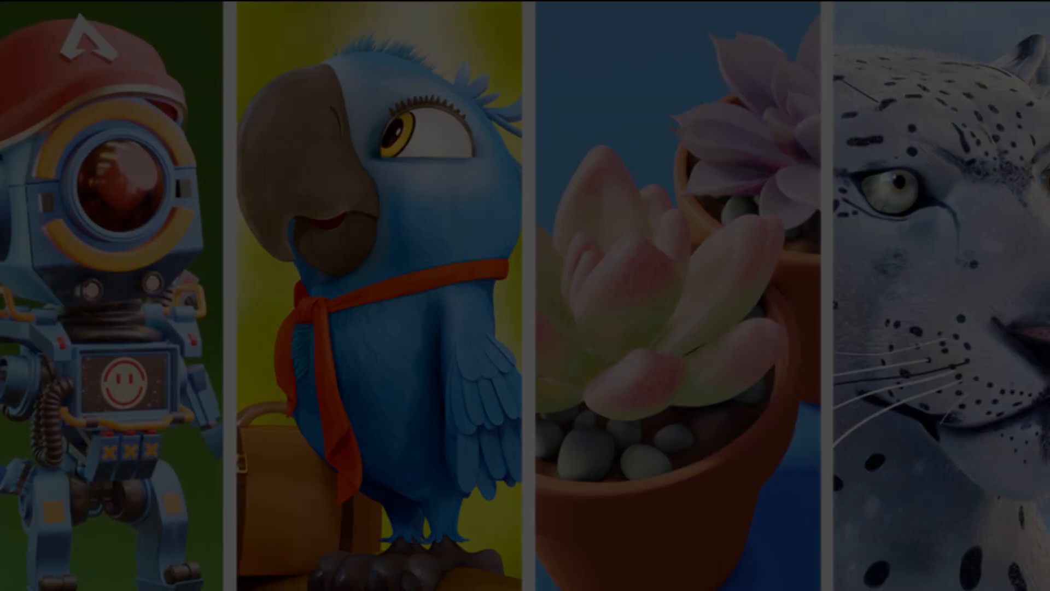